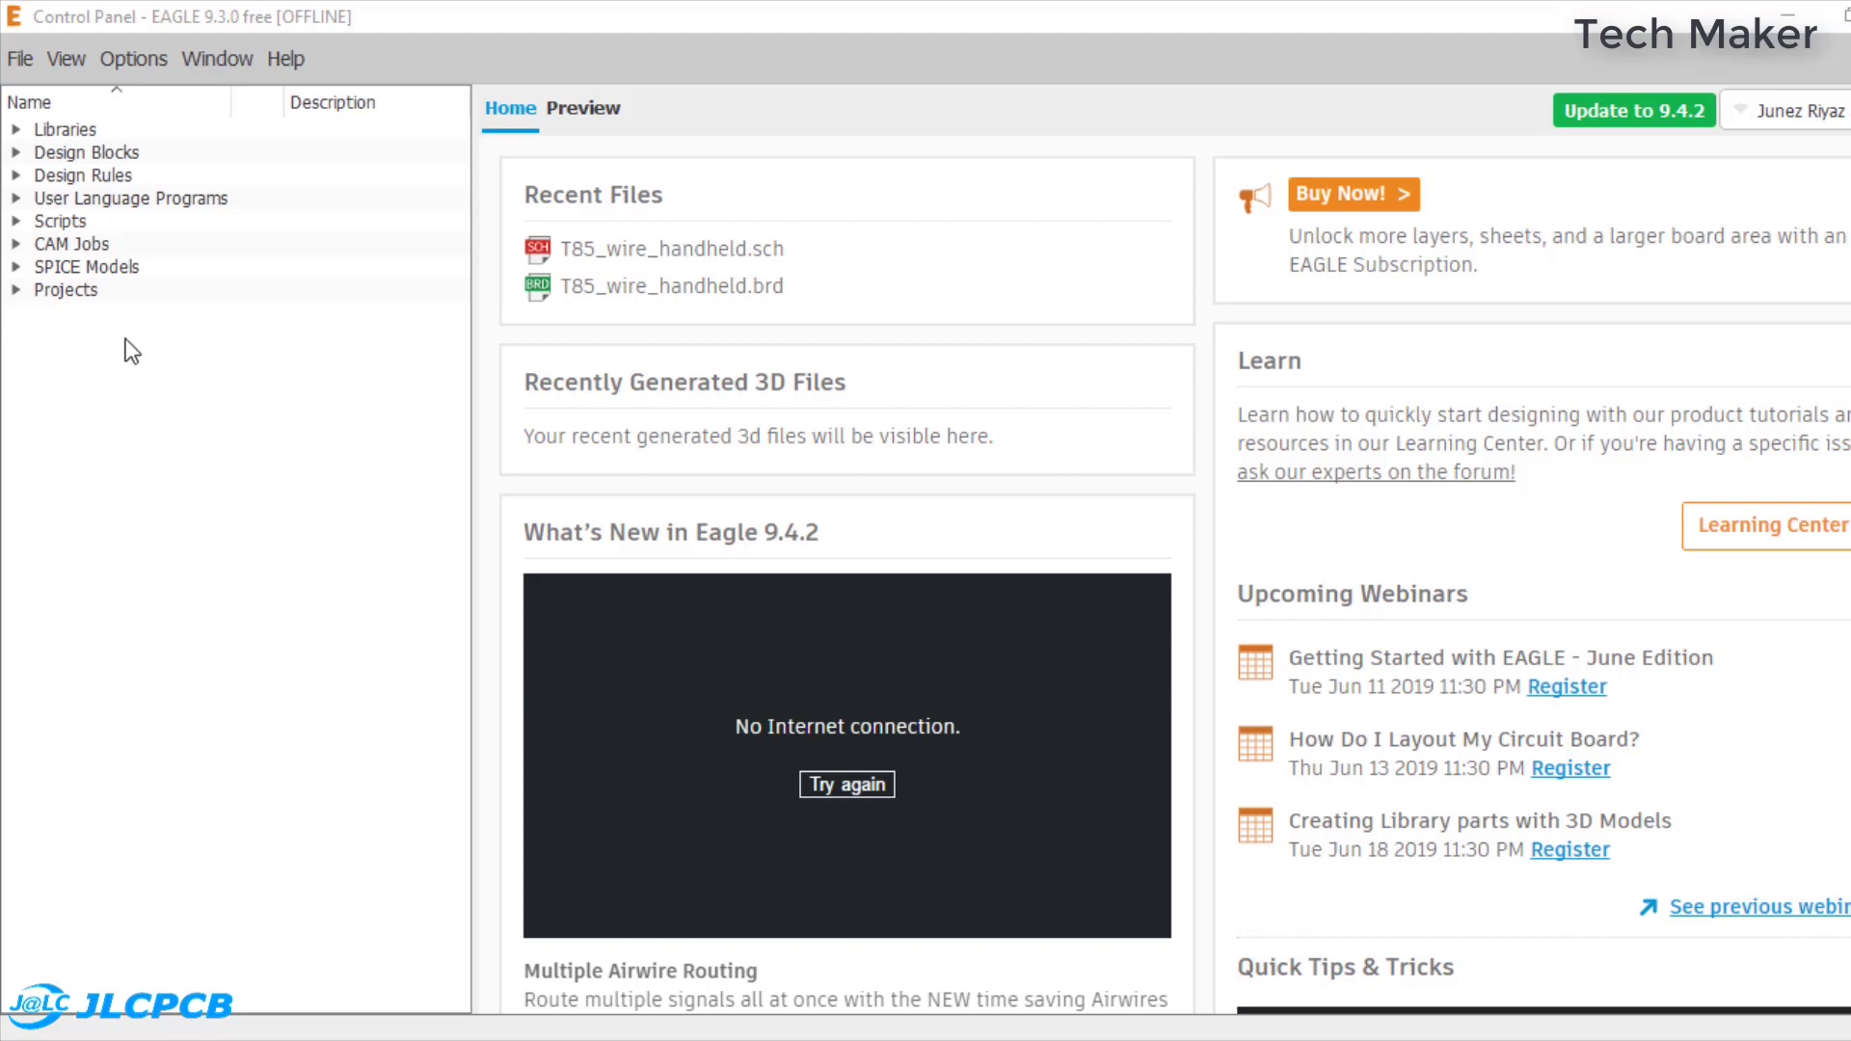
- Create a new project named AC Detector in the user projects folder
click(17, 290)
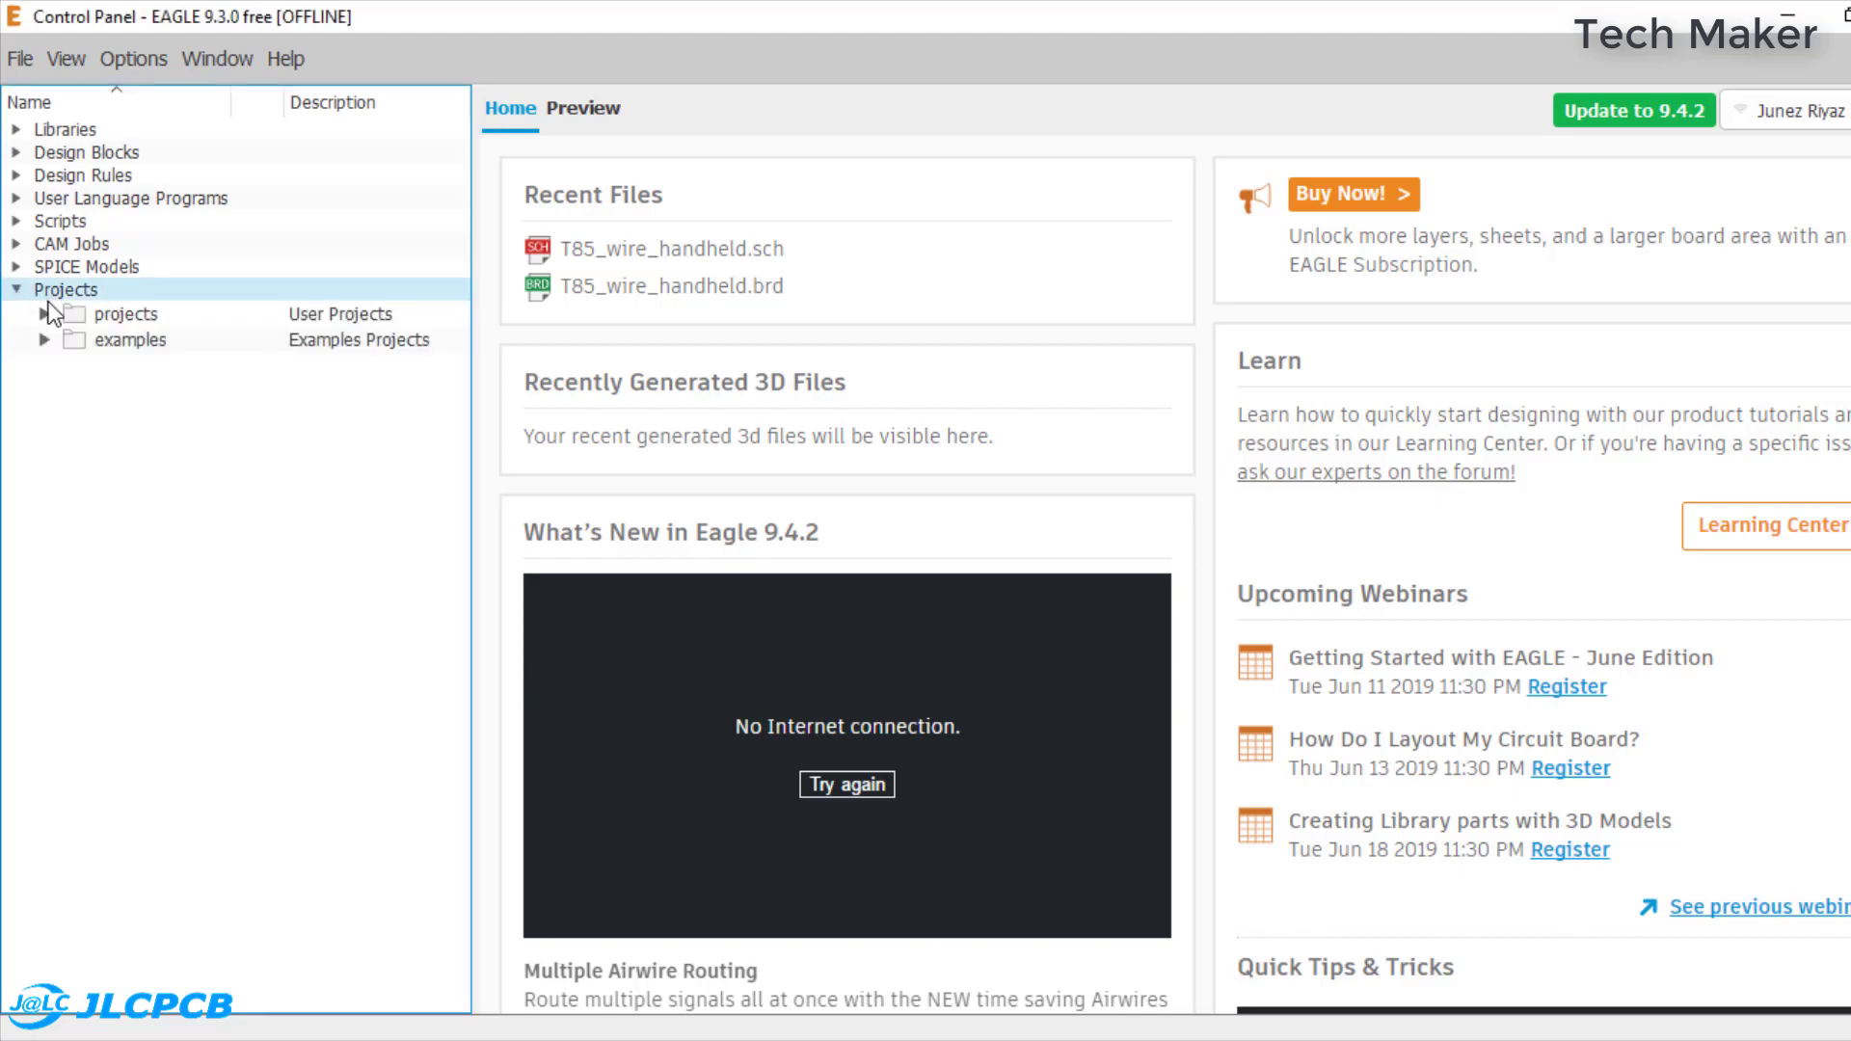
click(83, 313)
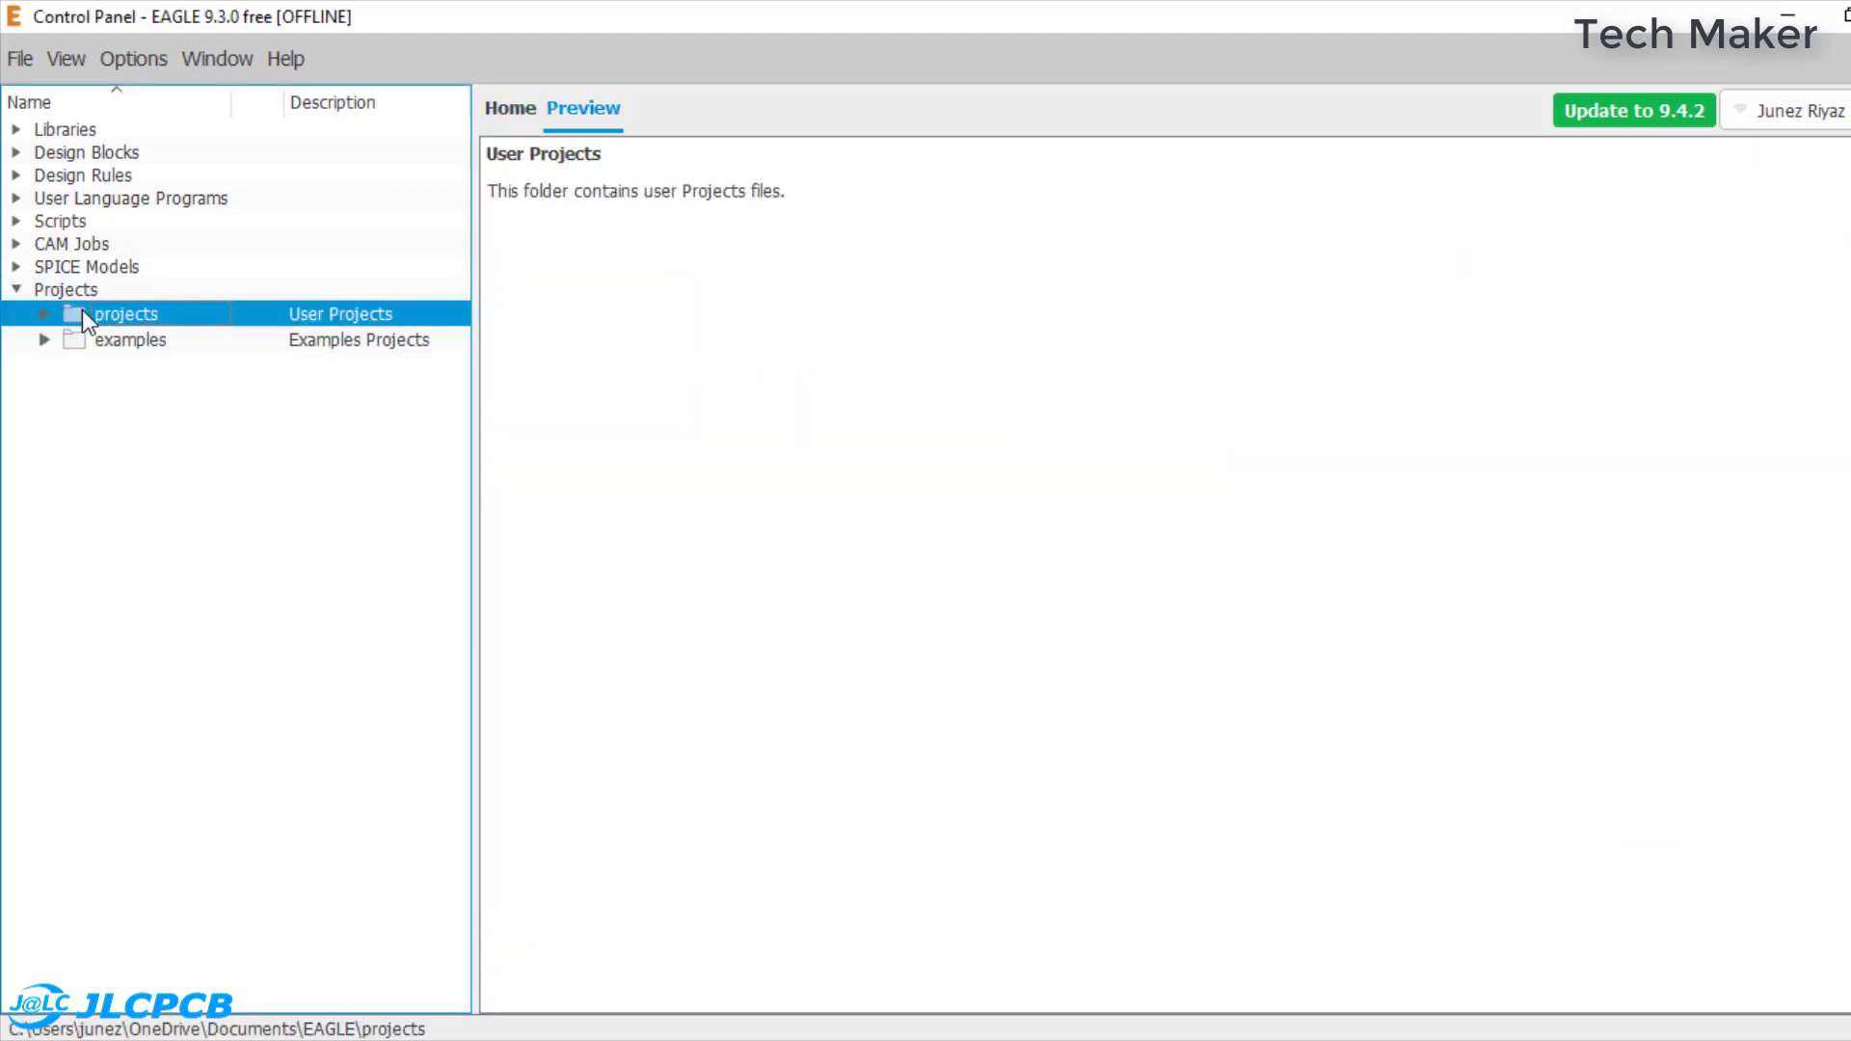
right_click(83, 314)
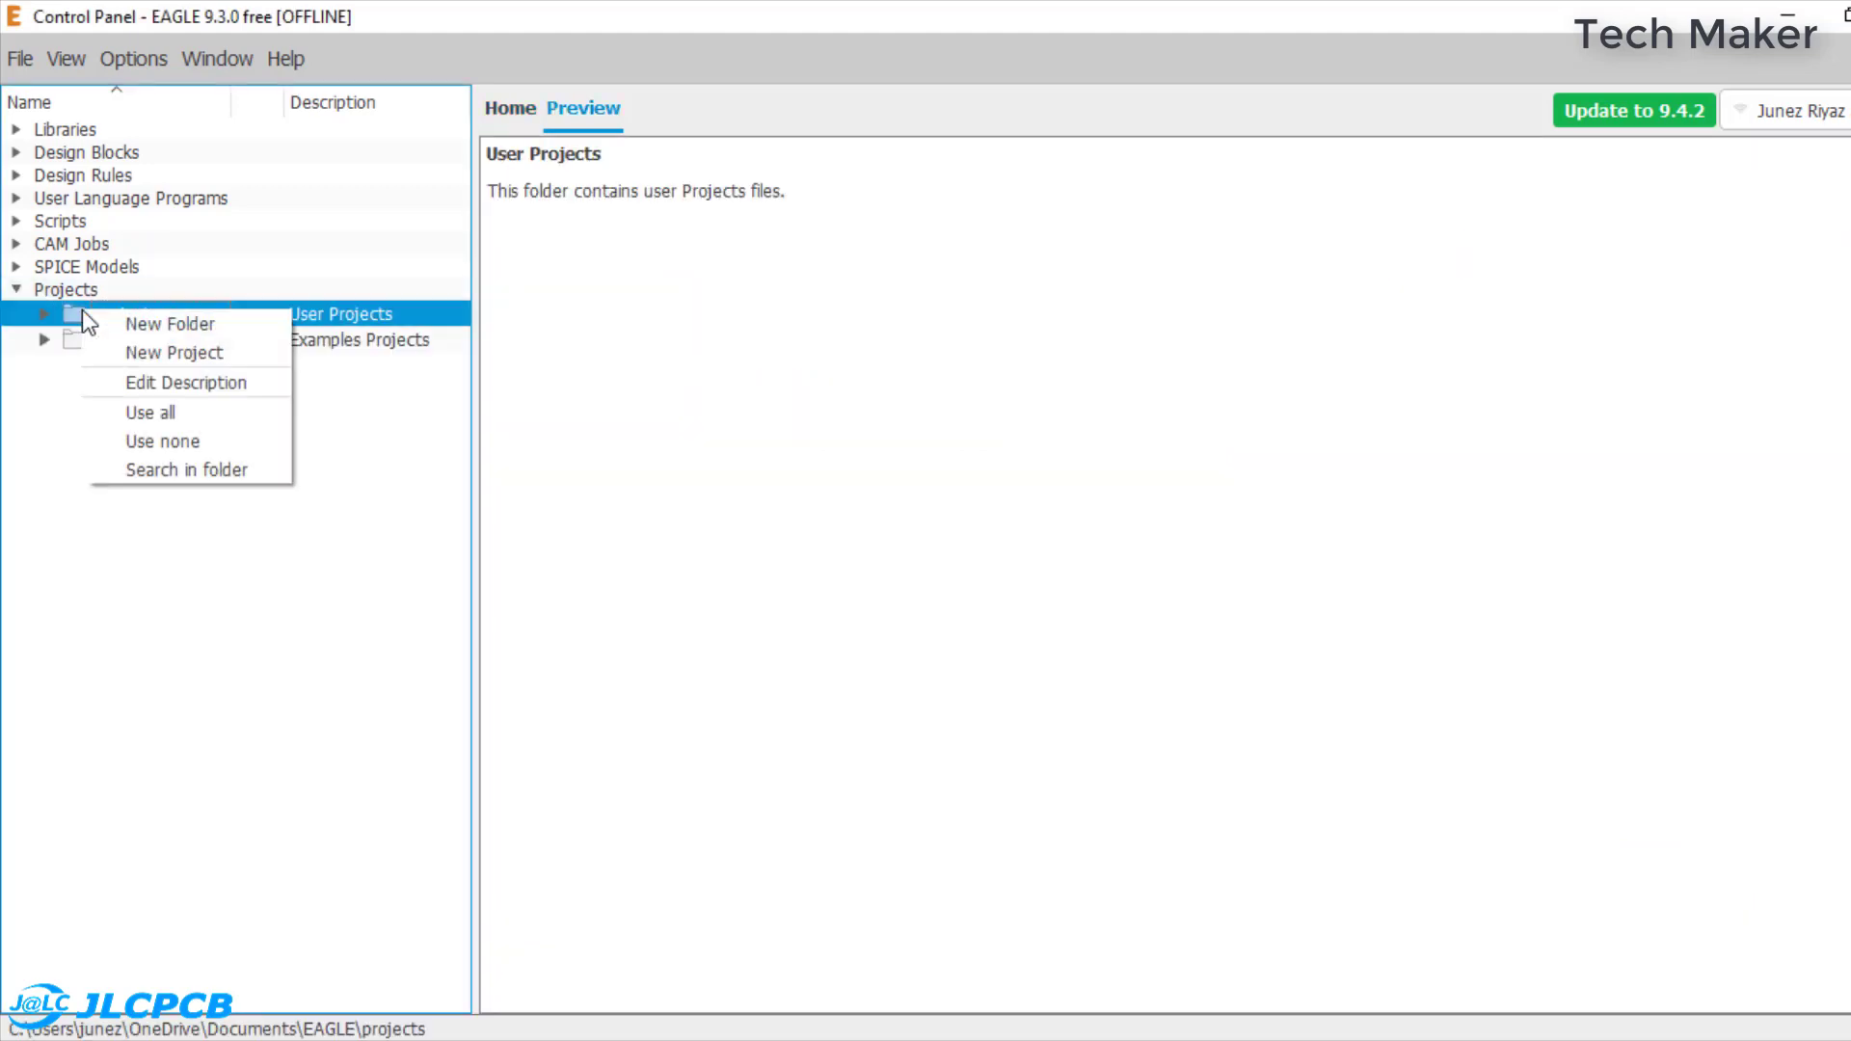
click(145, 353)
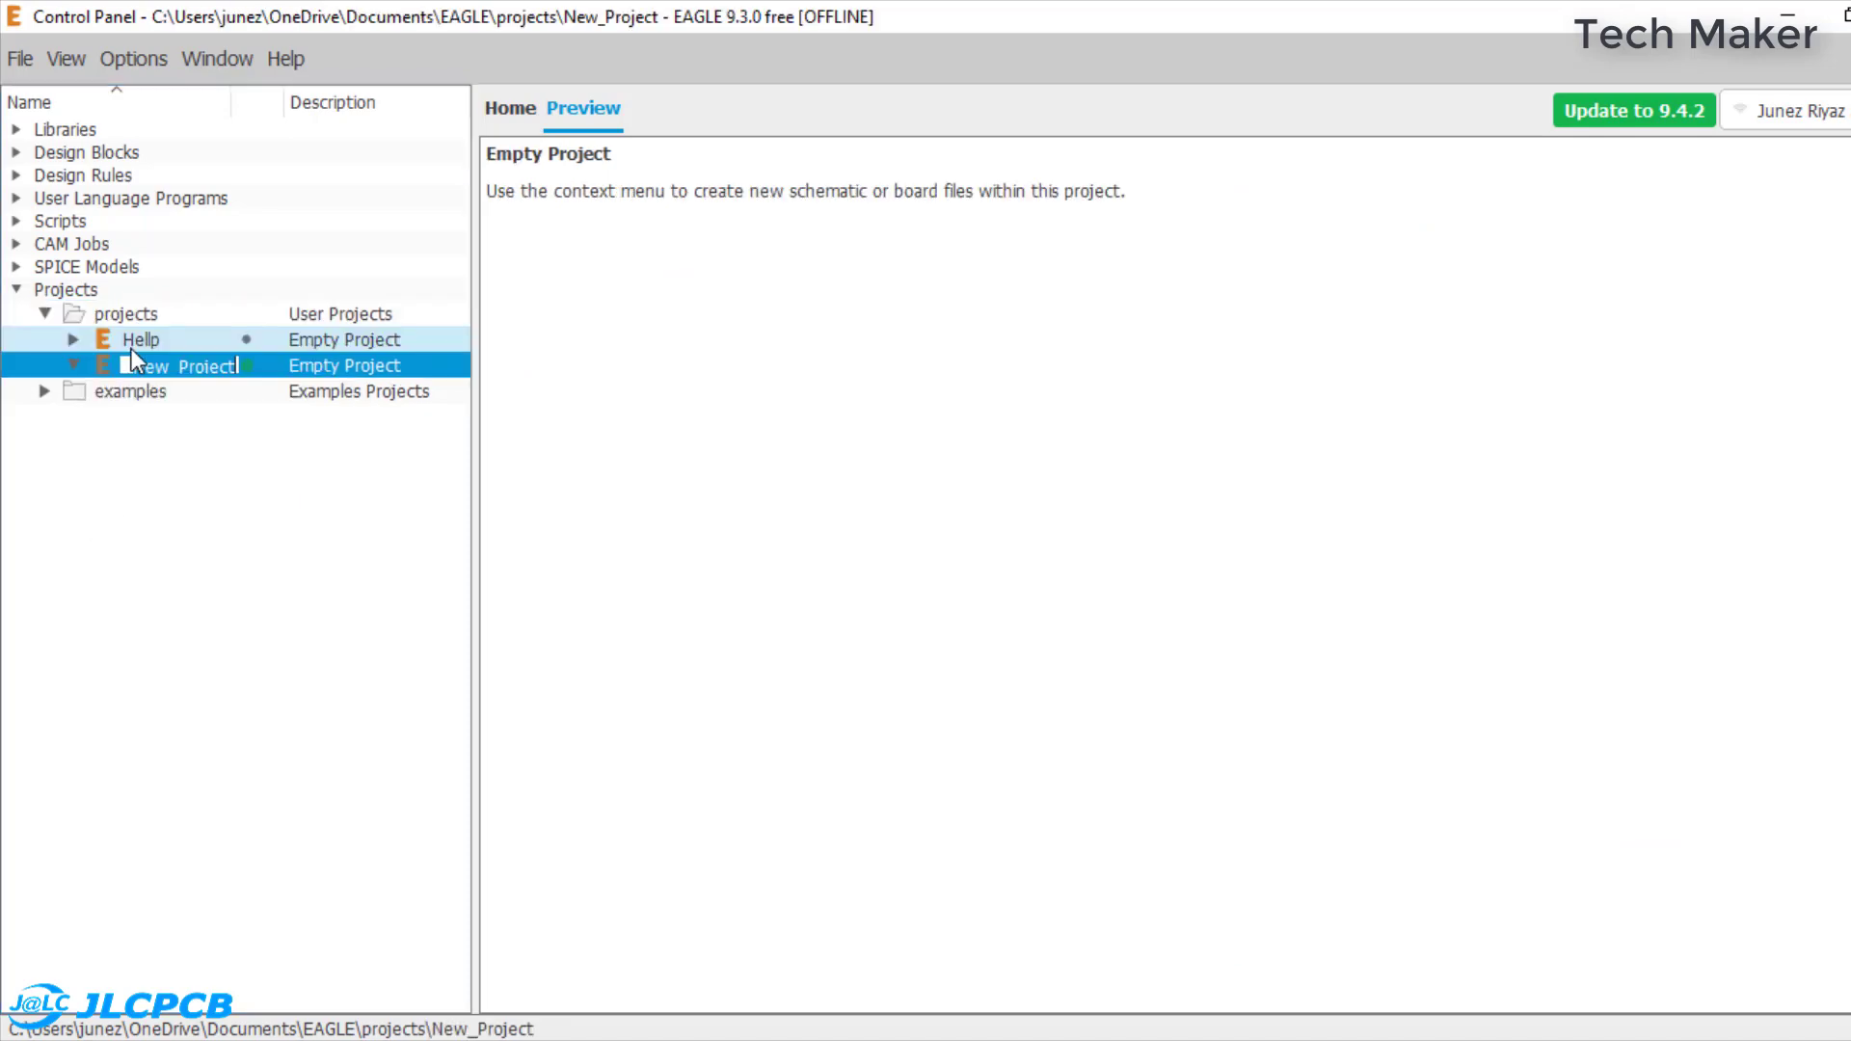
key(BackSpace)
text(AC Detector)
key(Return)
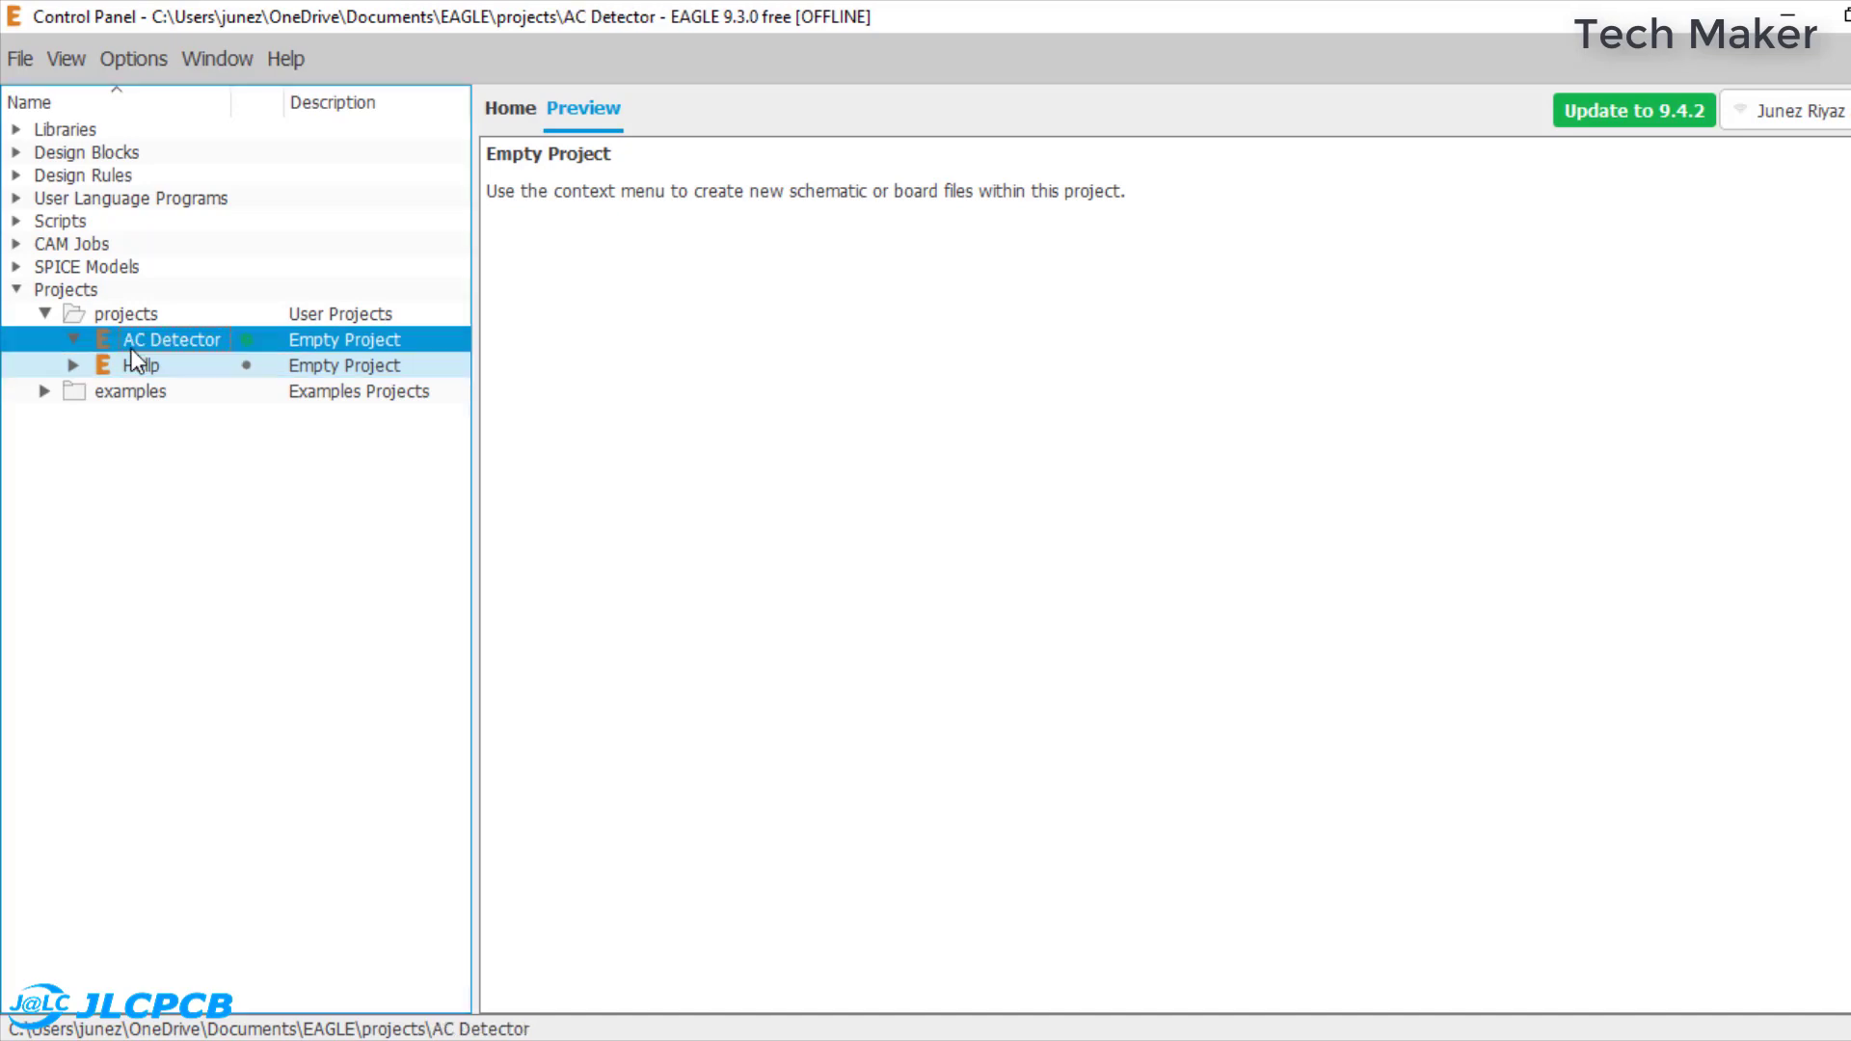
- Create a new schematic in the AC Detector project and maximize its window
right_click(189, 353)
mouse_move(250, 384)
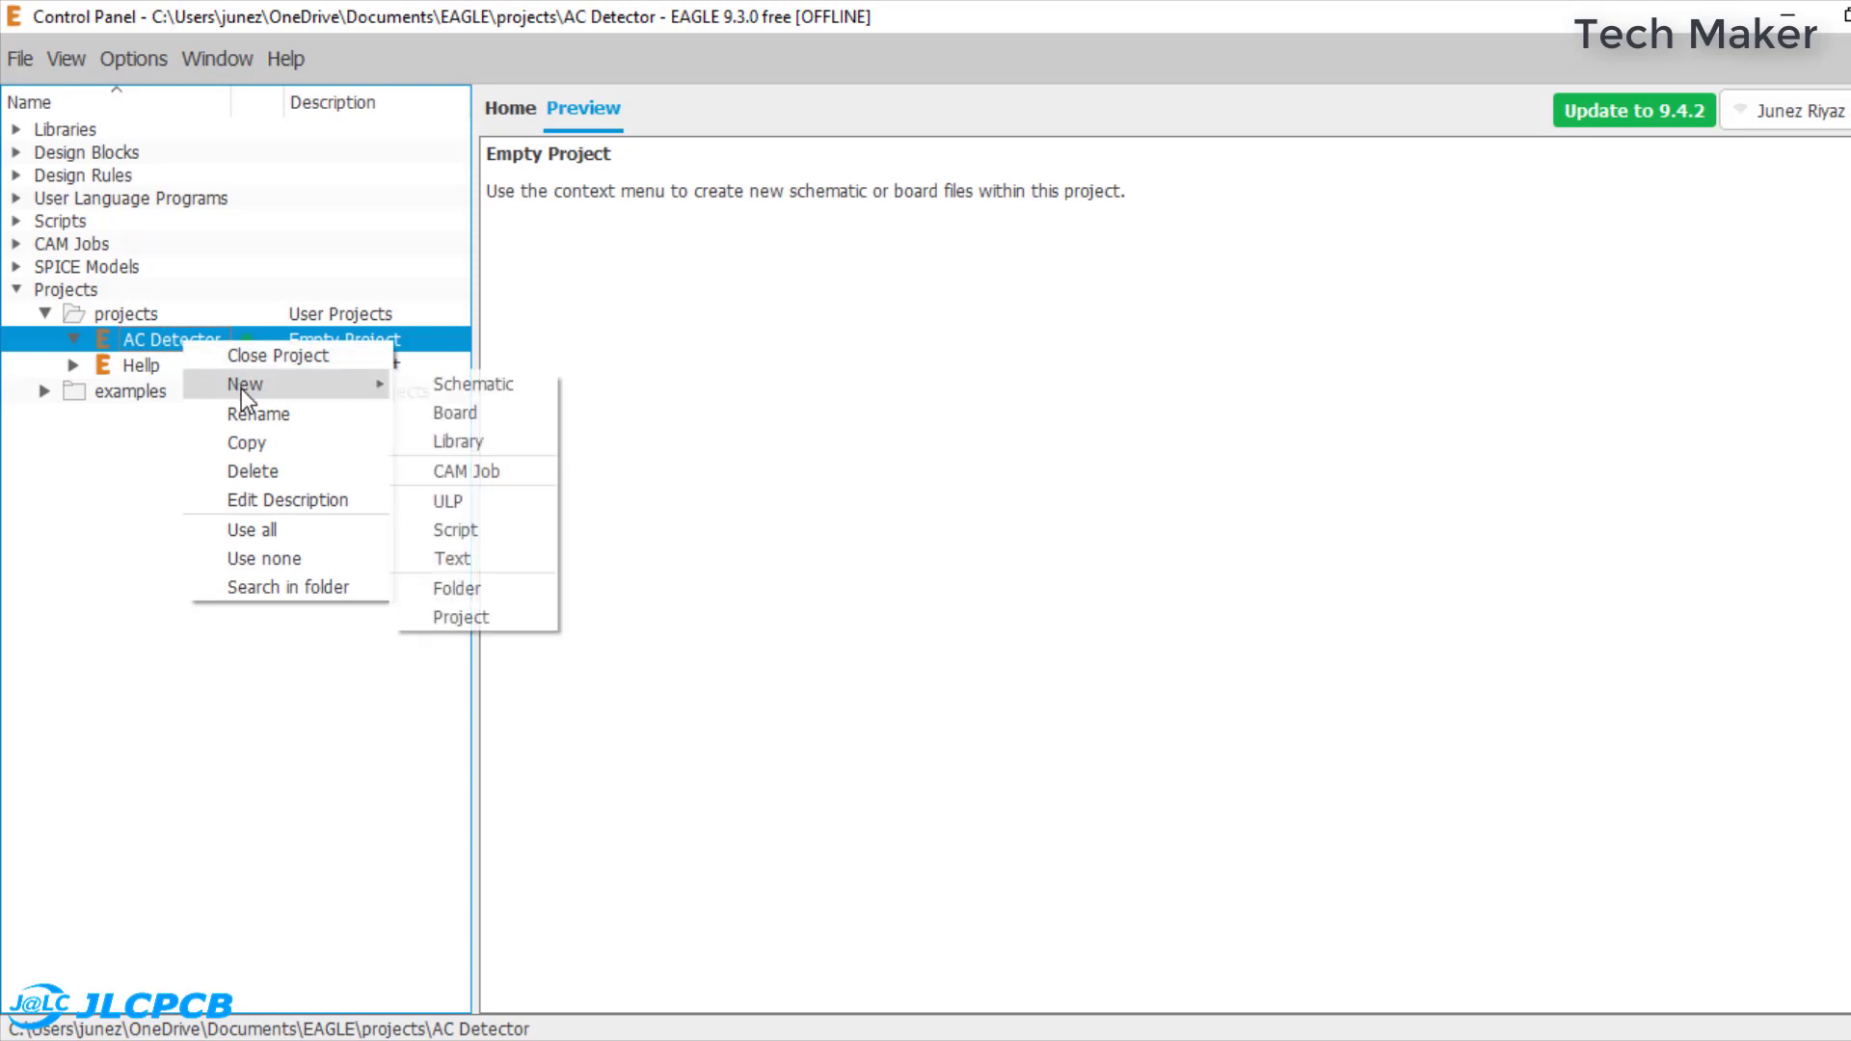
click(424, 390)
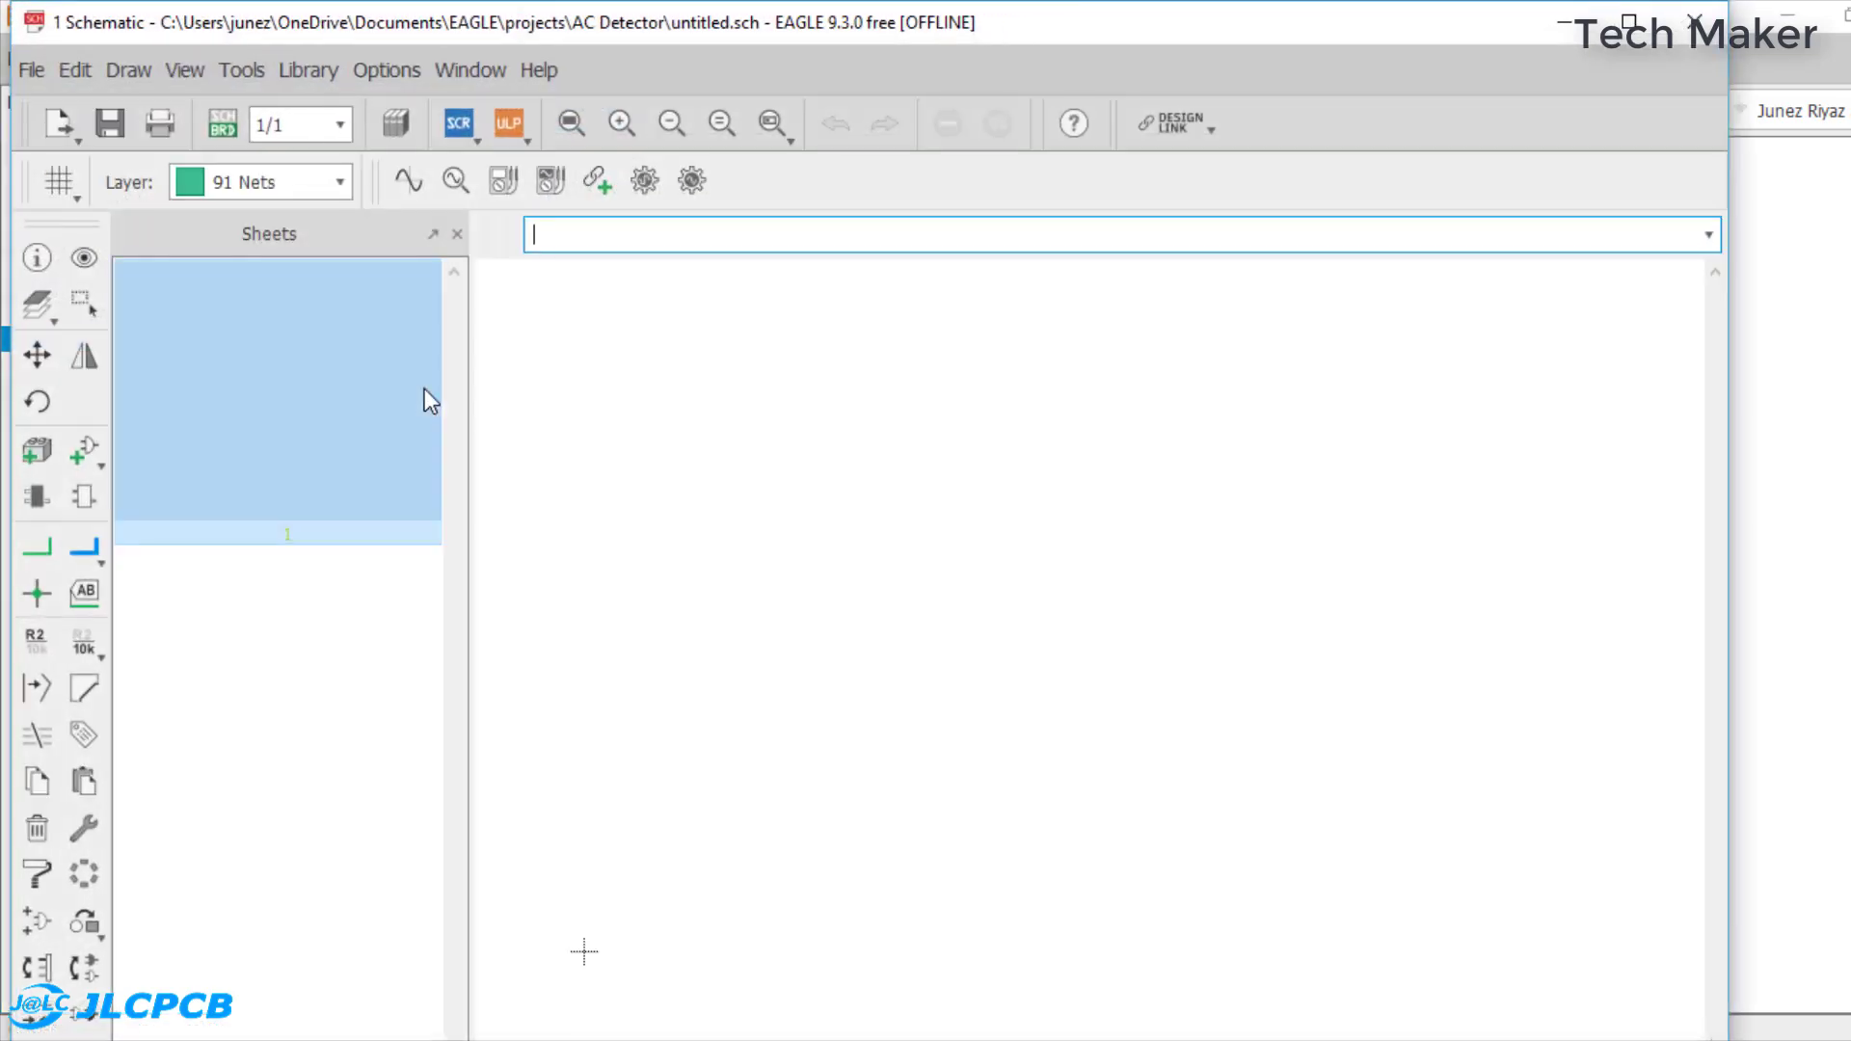
click(1651, 32)
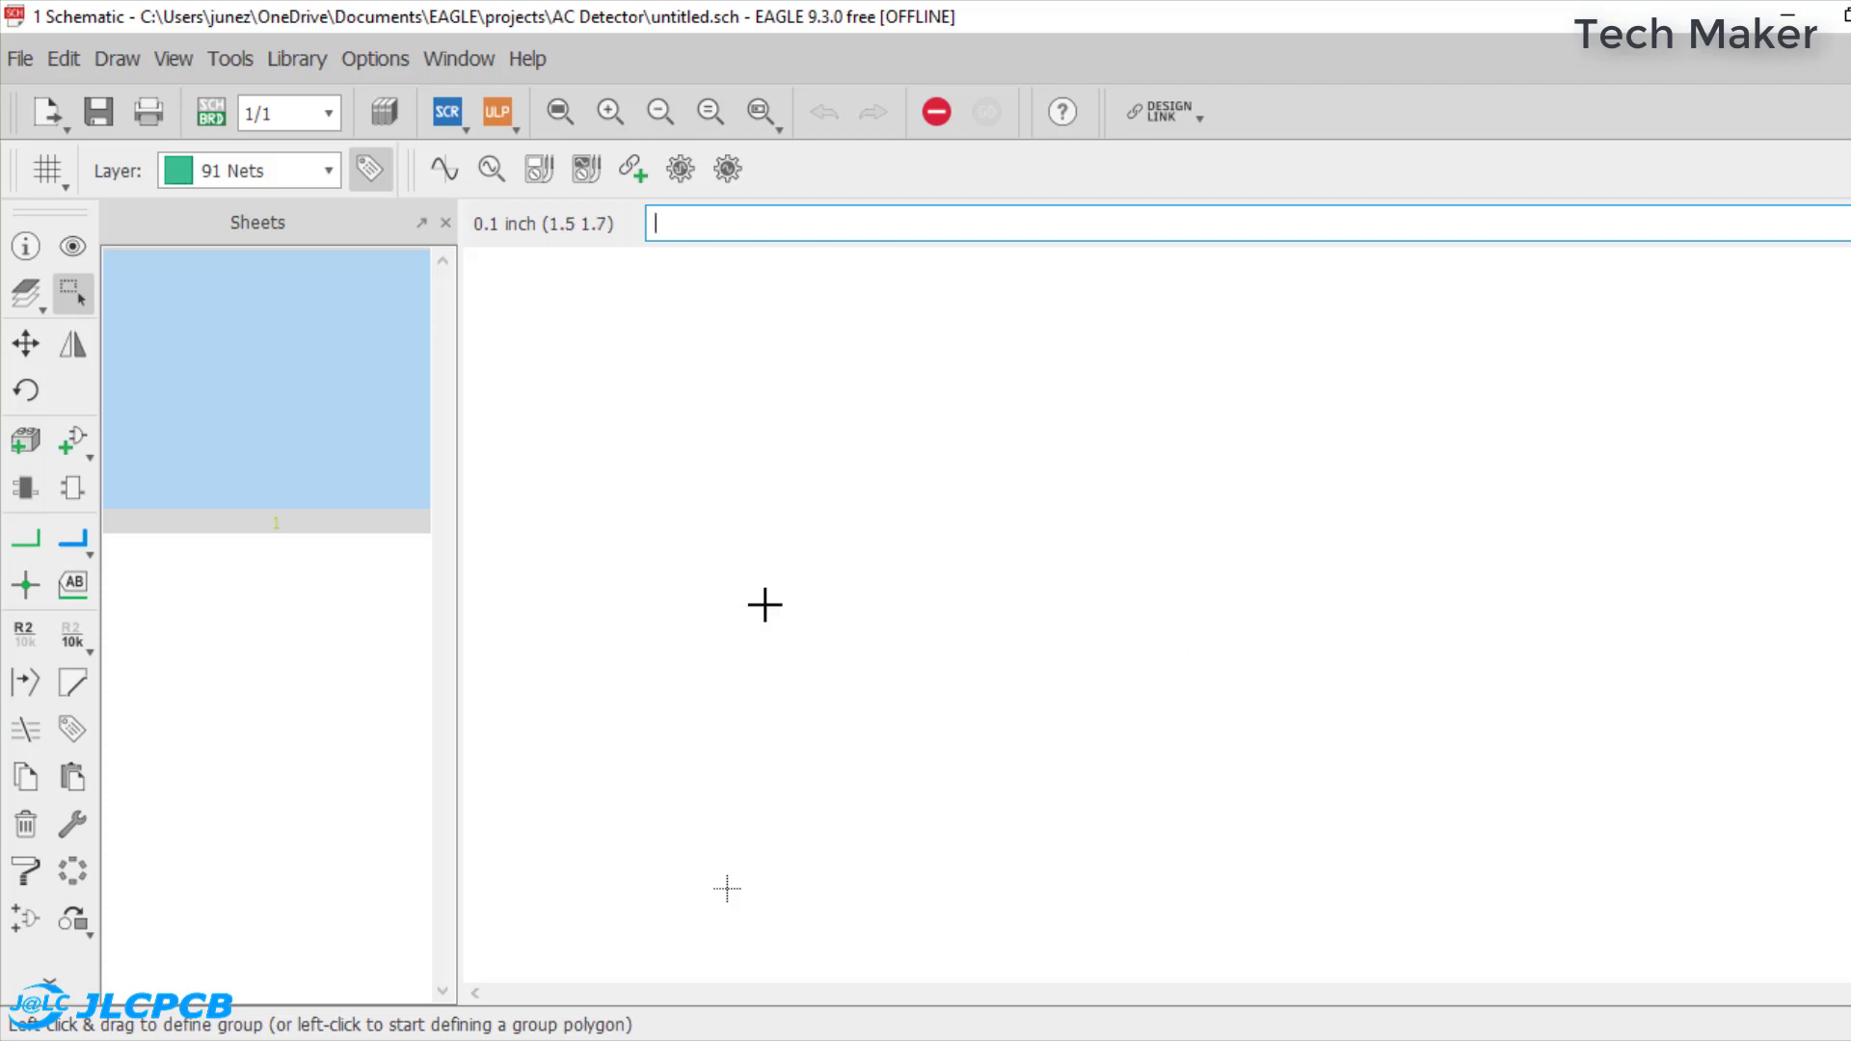
- Search the component library for bc547 and place three BC547 NPN transistors in a descending diagonal row
click(81, 451)
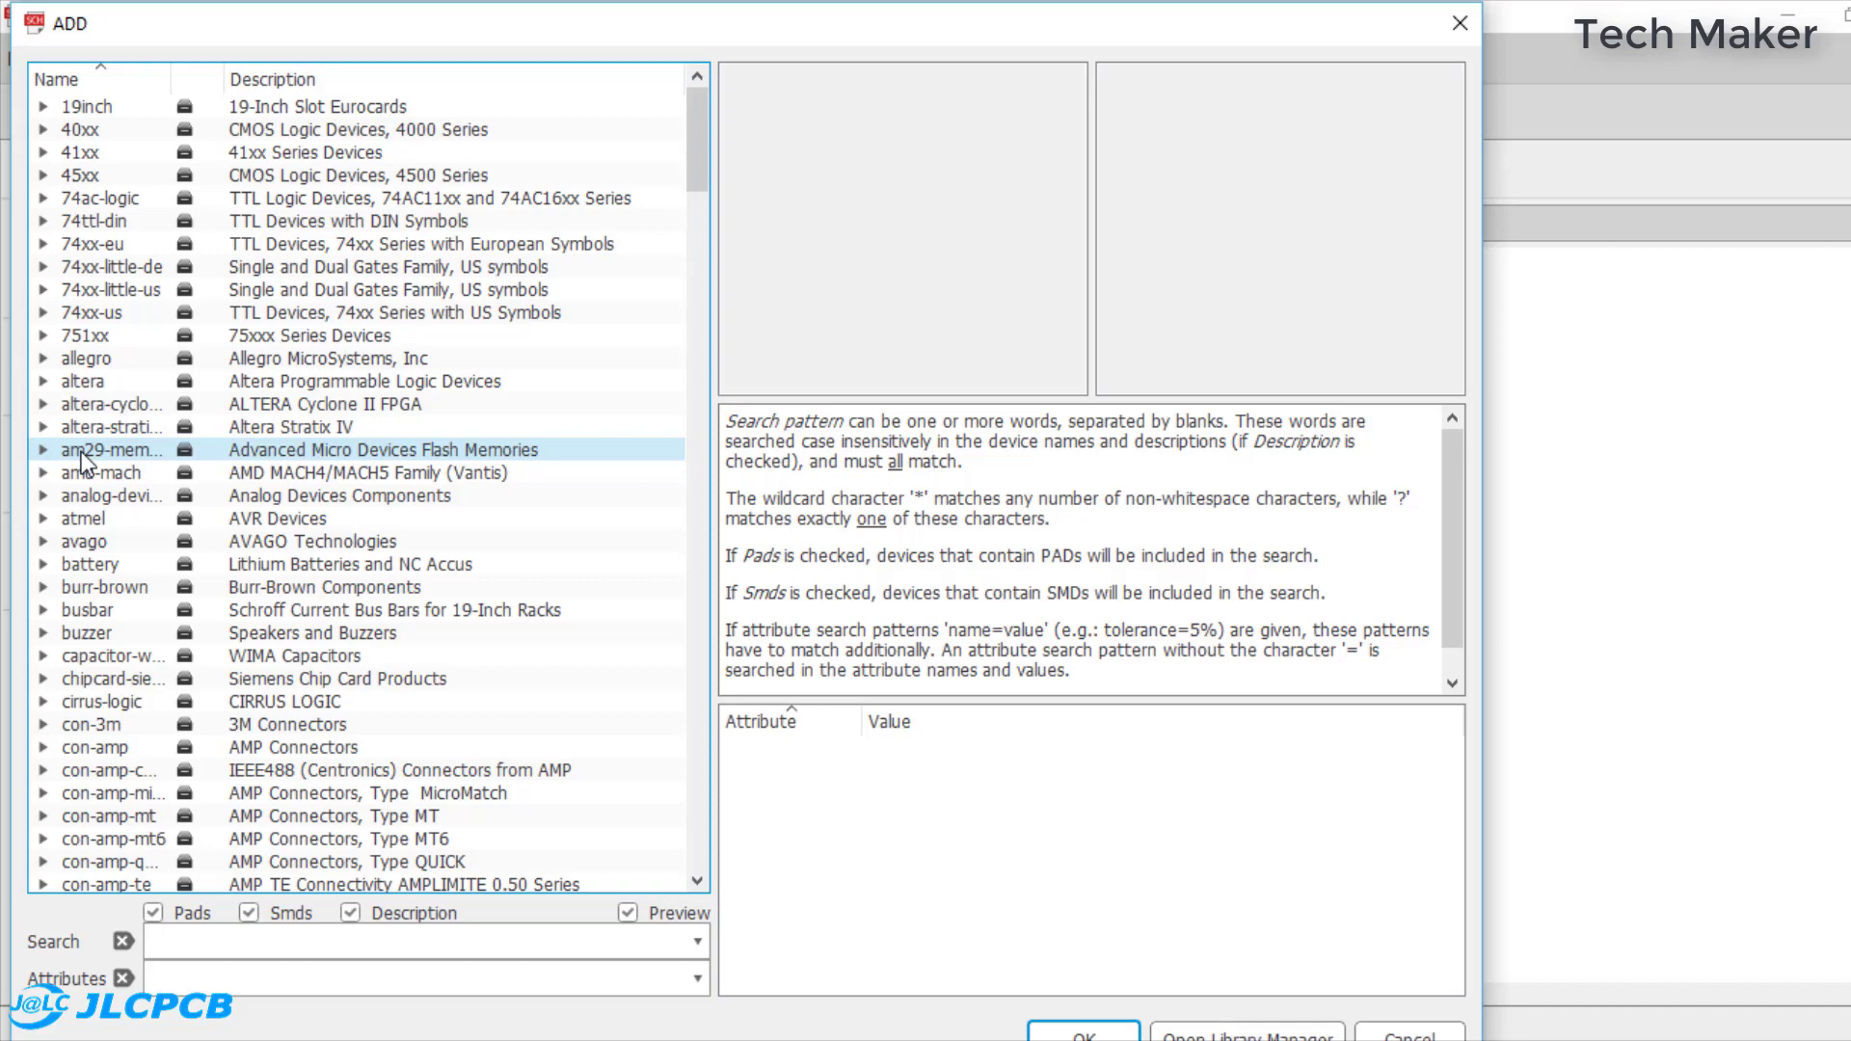
click(176, 941)
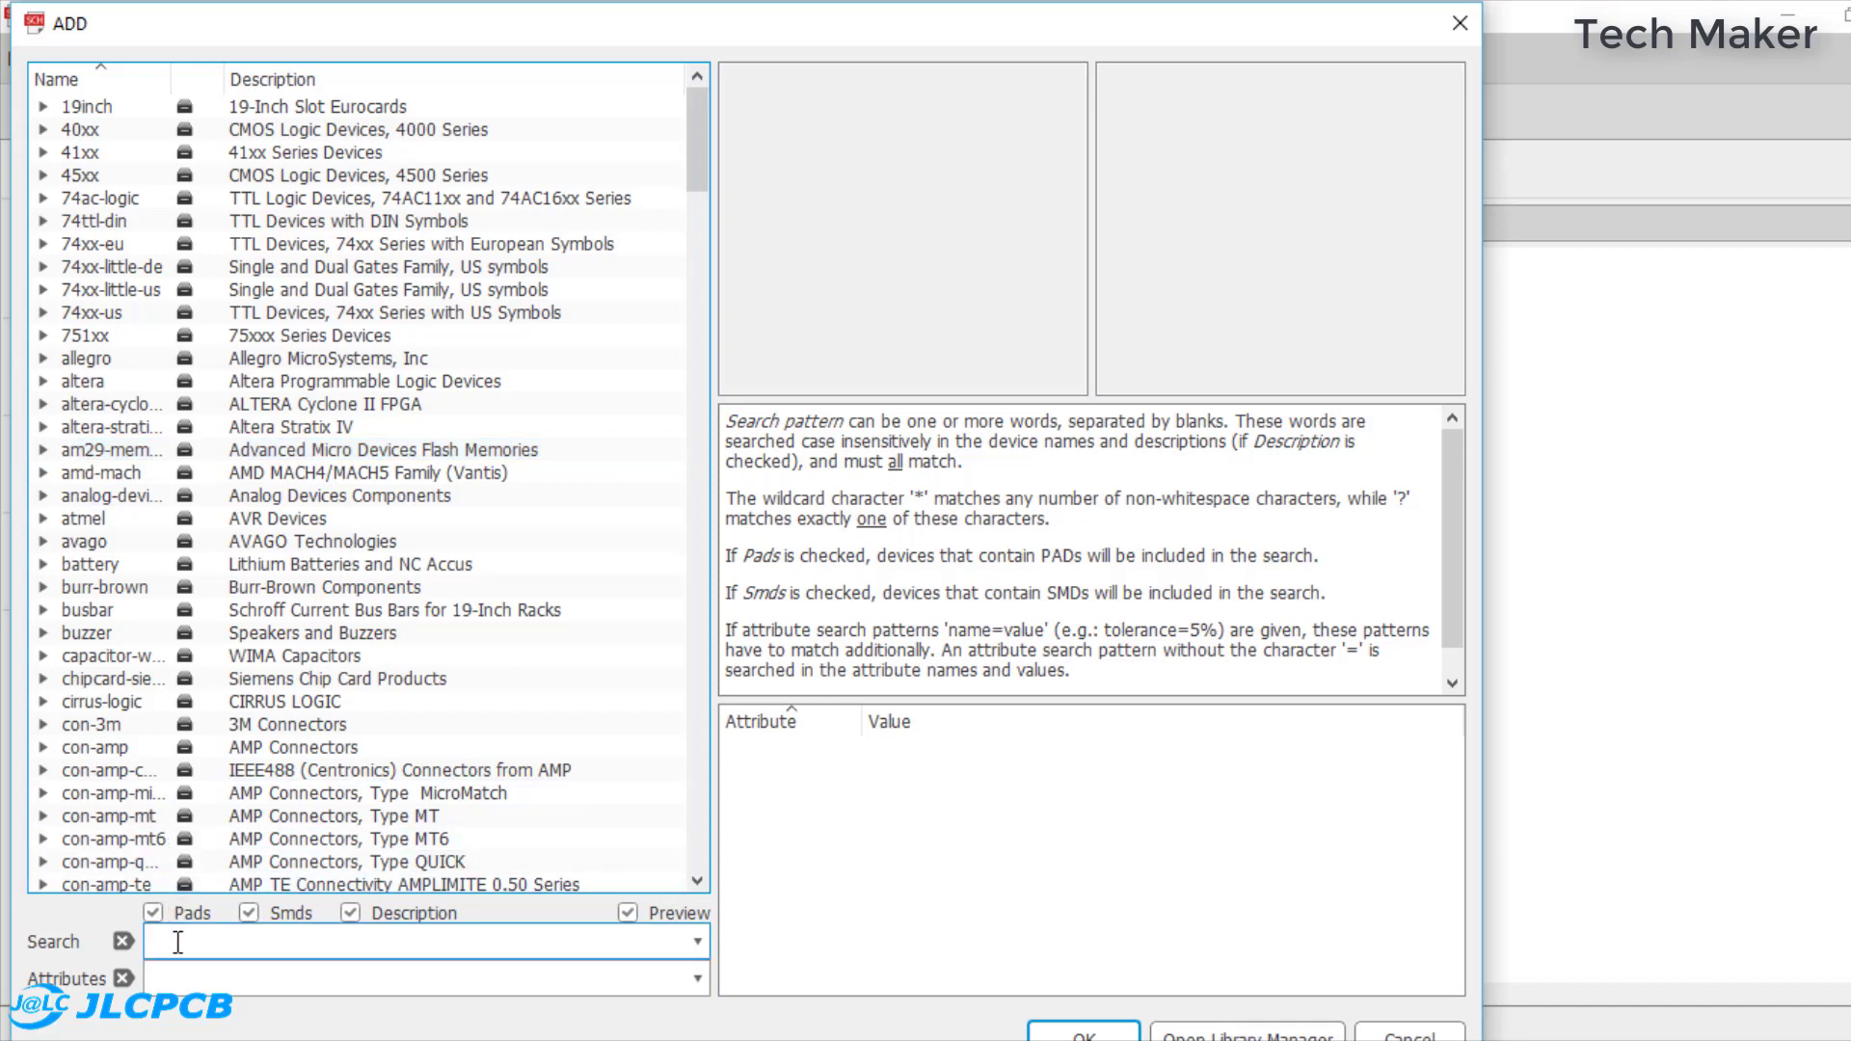
text(bc547)
key(Return)
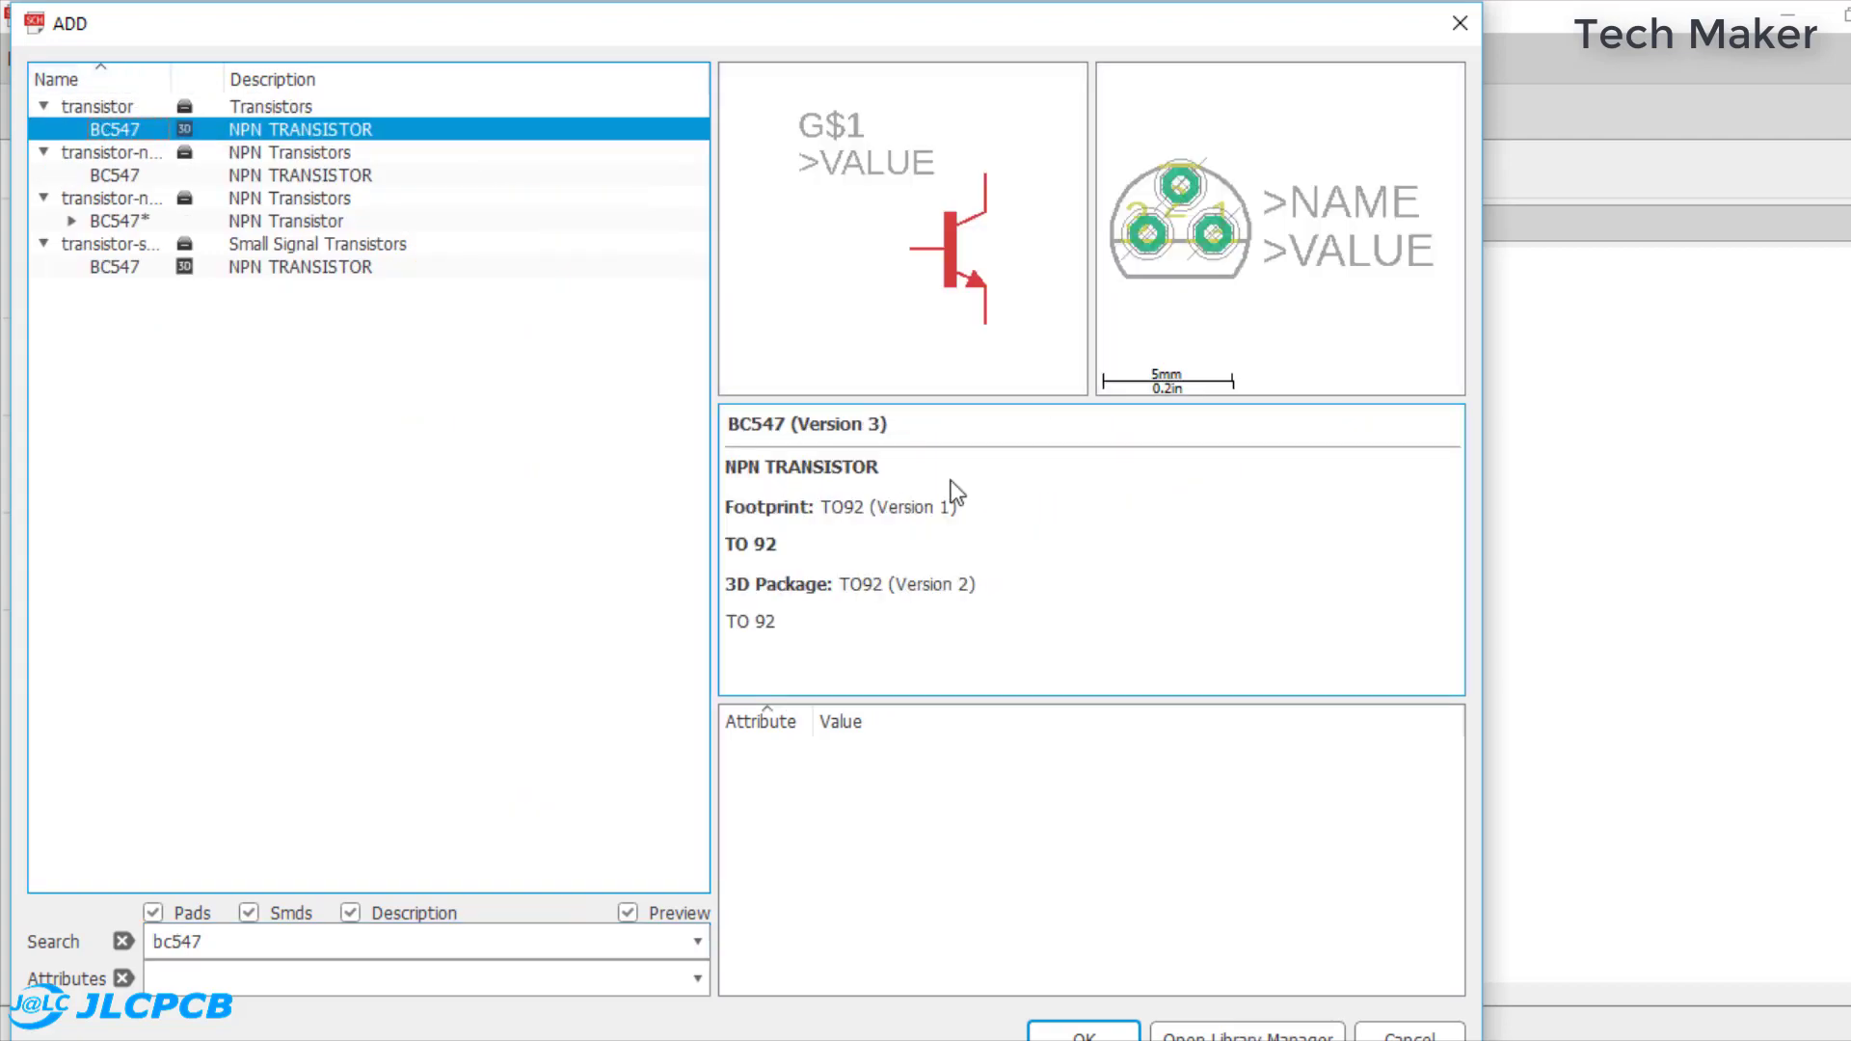
key(Return)
click(885, 536)
click(991, 590)
click(1115, 650)
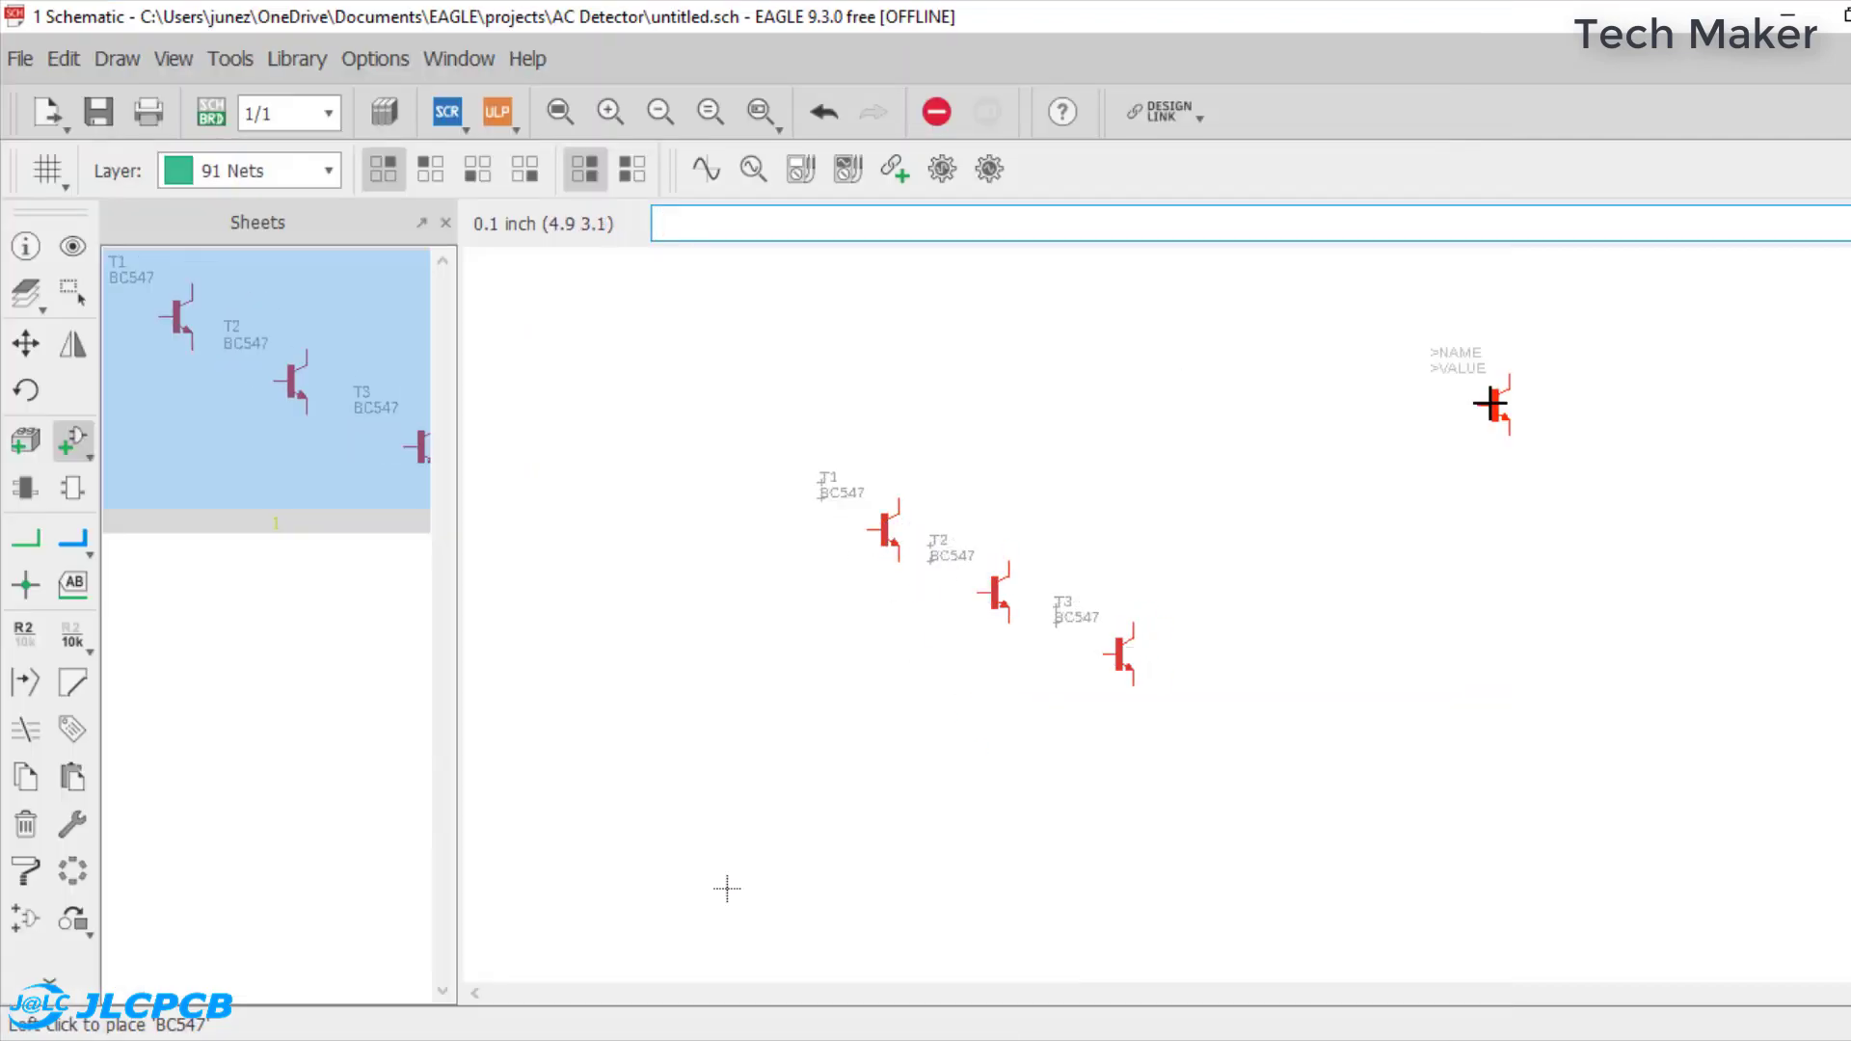
key(Escape)
- Find the R resistor in the ngspice library and place three vertically, one above each transistor's collector
text(r)
key(Return)
drag(696, 214, 699, 696)
click(285, 727)
click(287, 706)
double_click(82, 682)
double_click(198, 310)
click(198, 356)
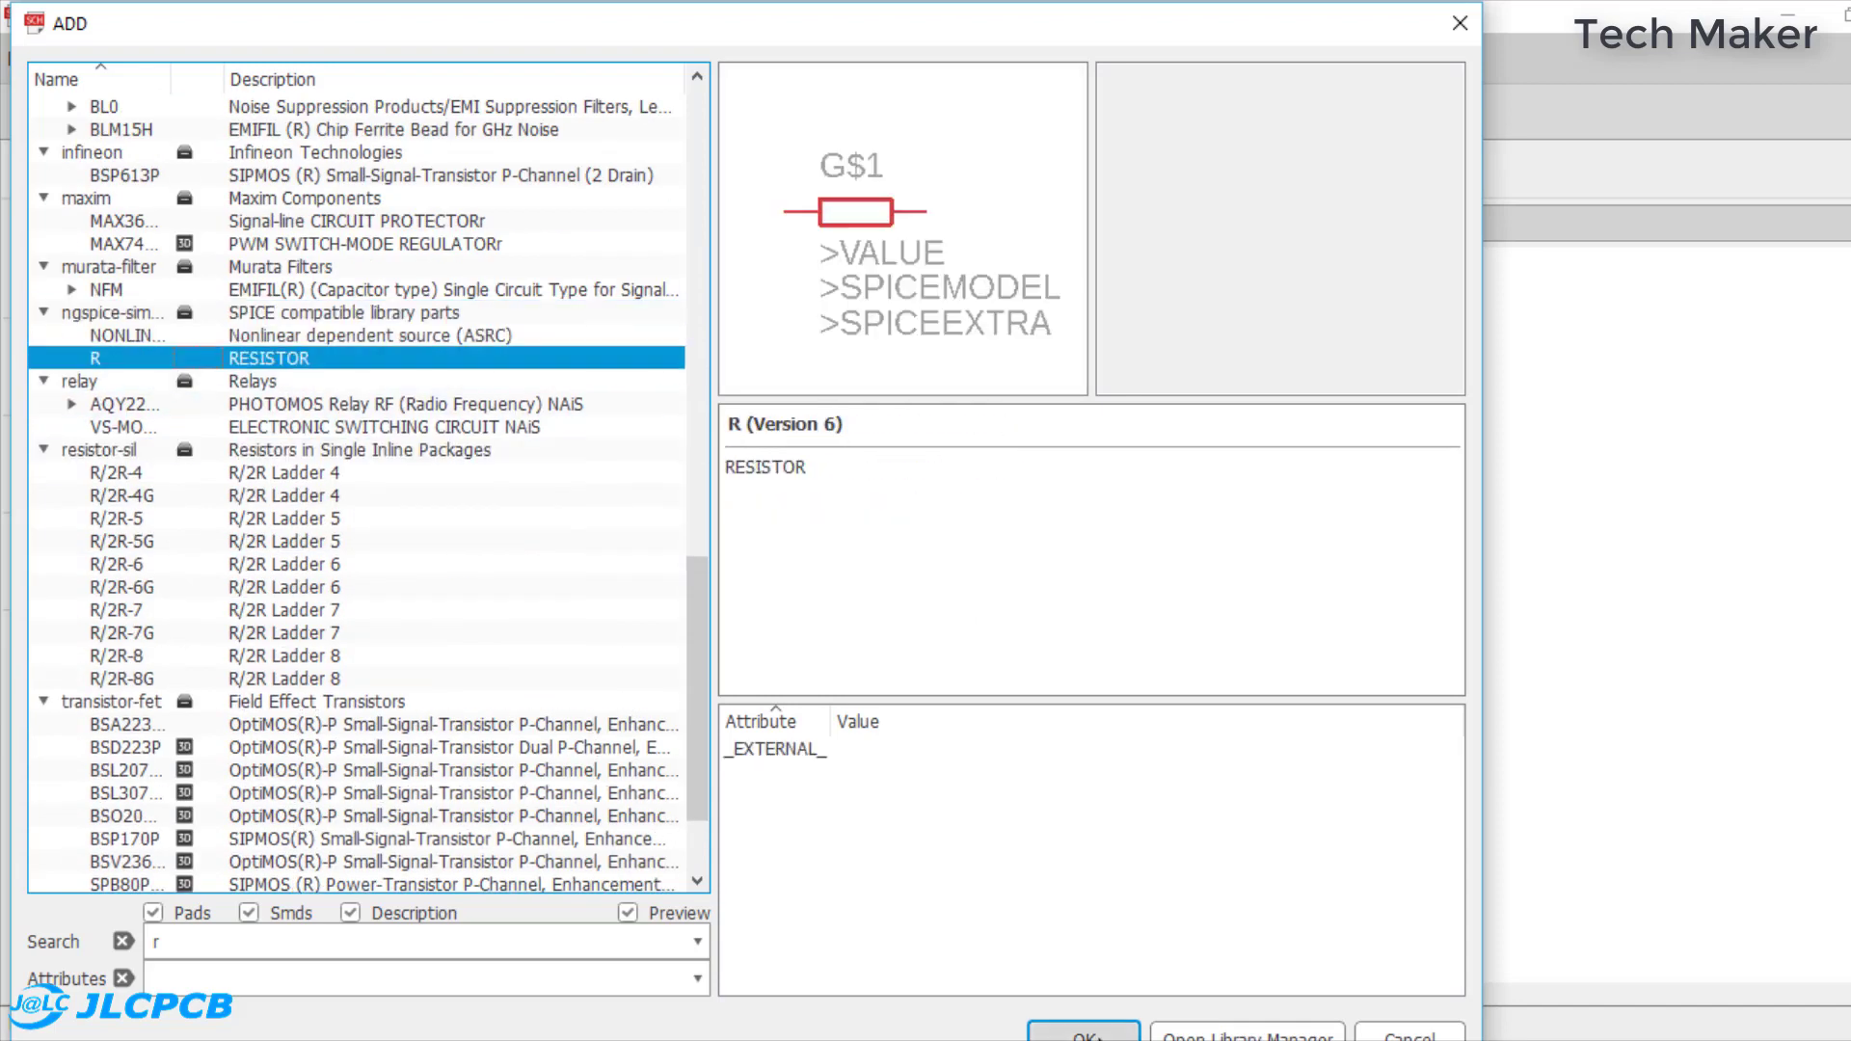
click(1085, 1031)
click(1137, 567)
click(1009, 508)
key(Escape)
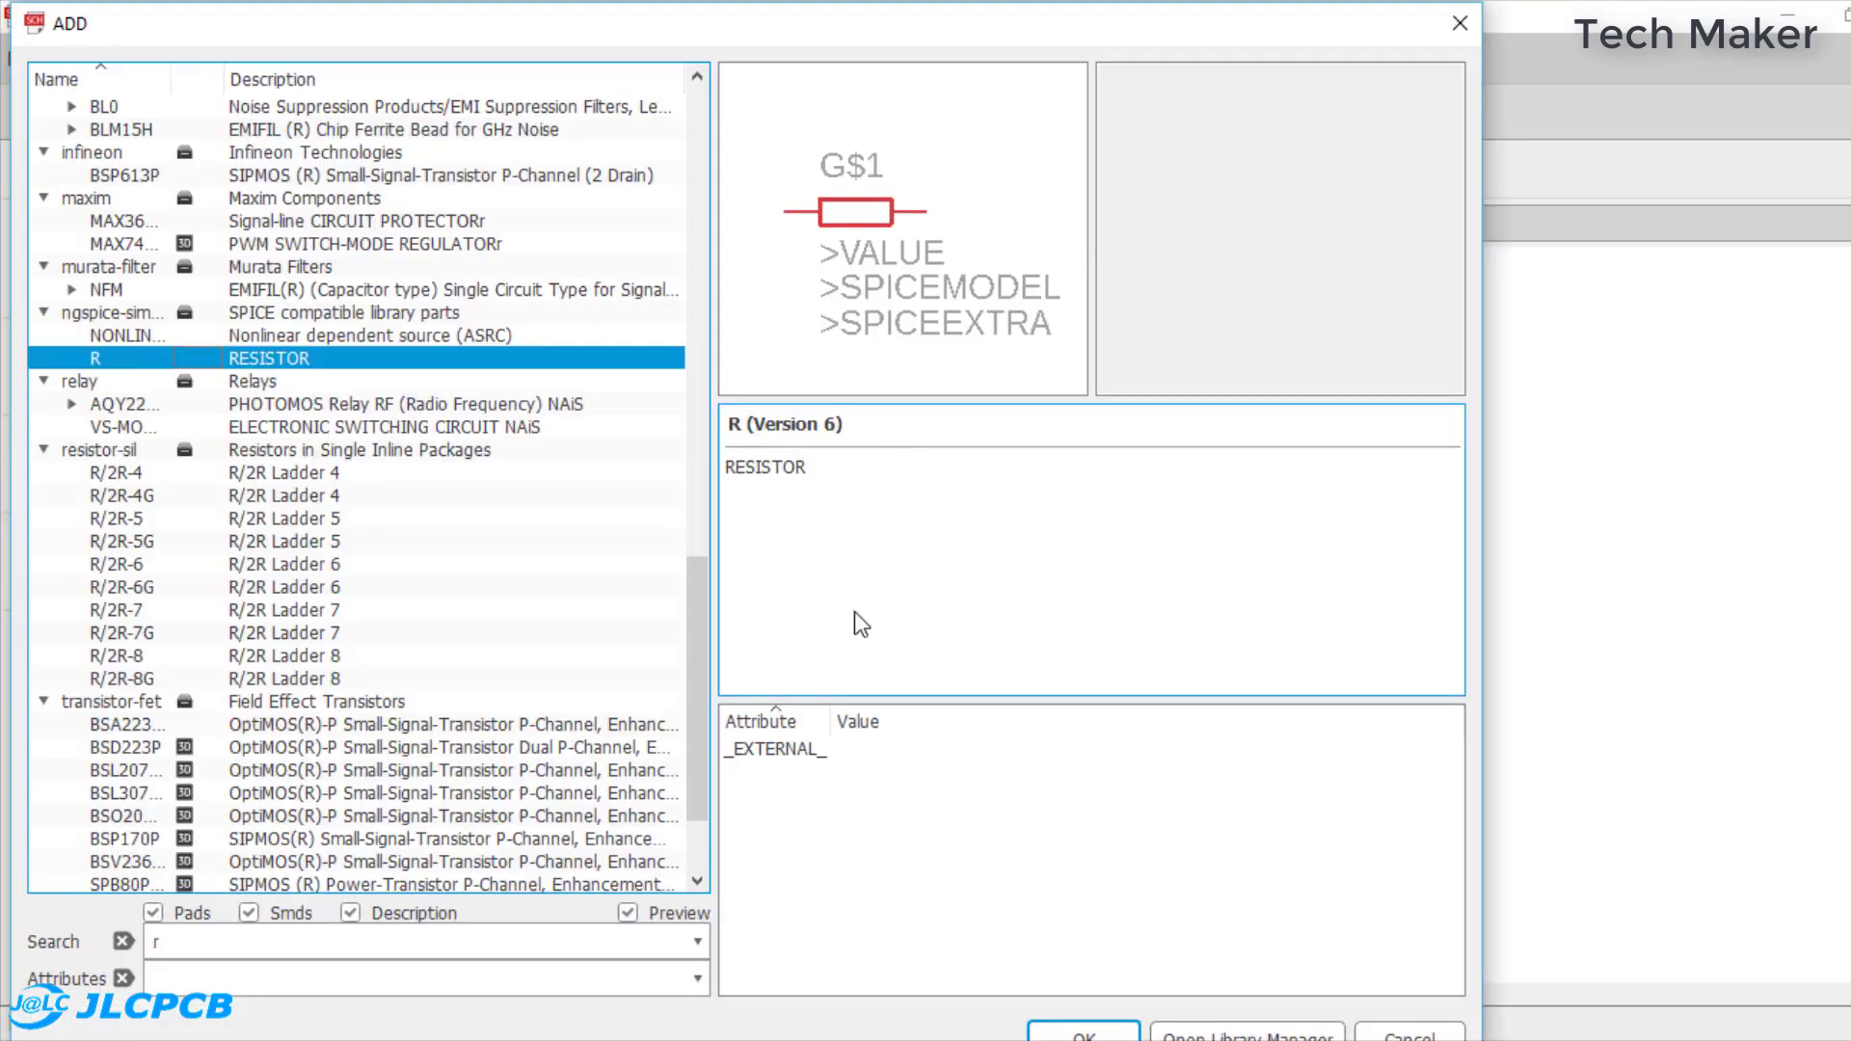
- Search for led and place an upright LEDB153 above resistor R1
text(led)
key(Return)
click(222, 378)
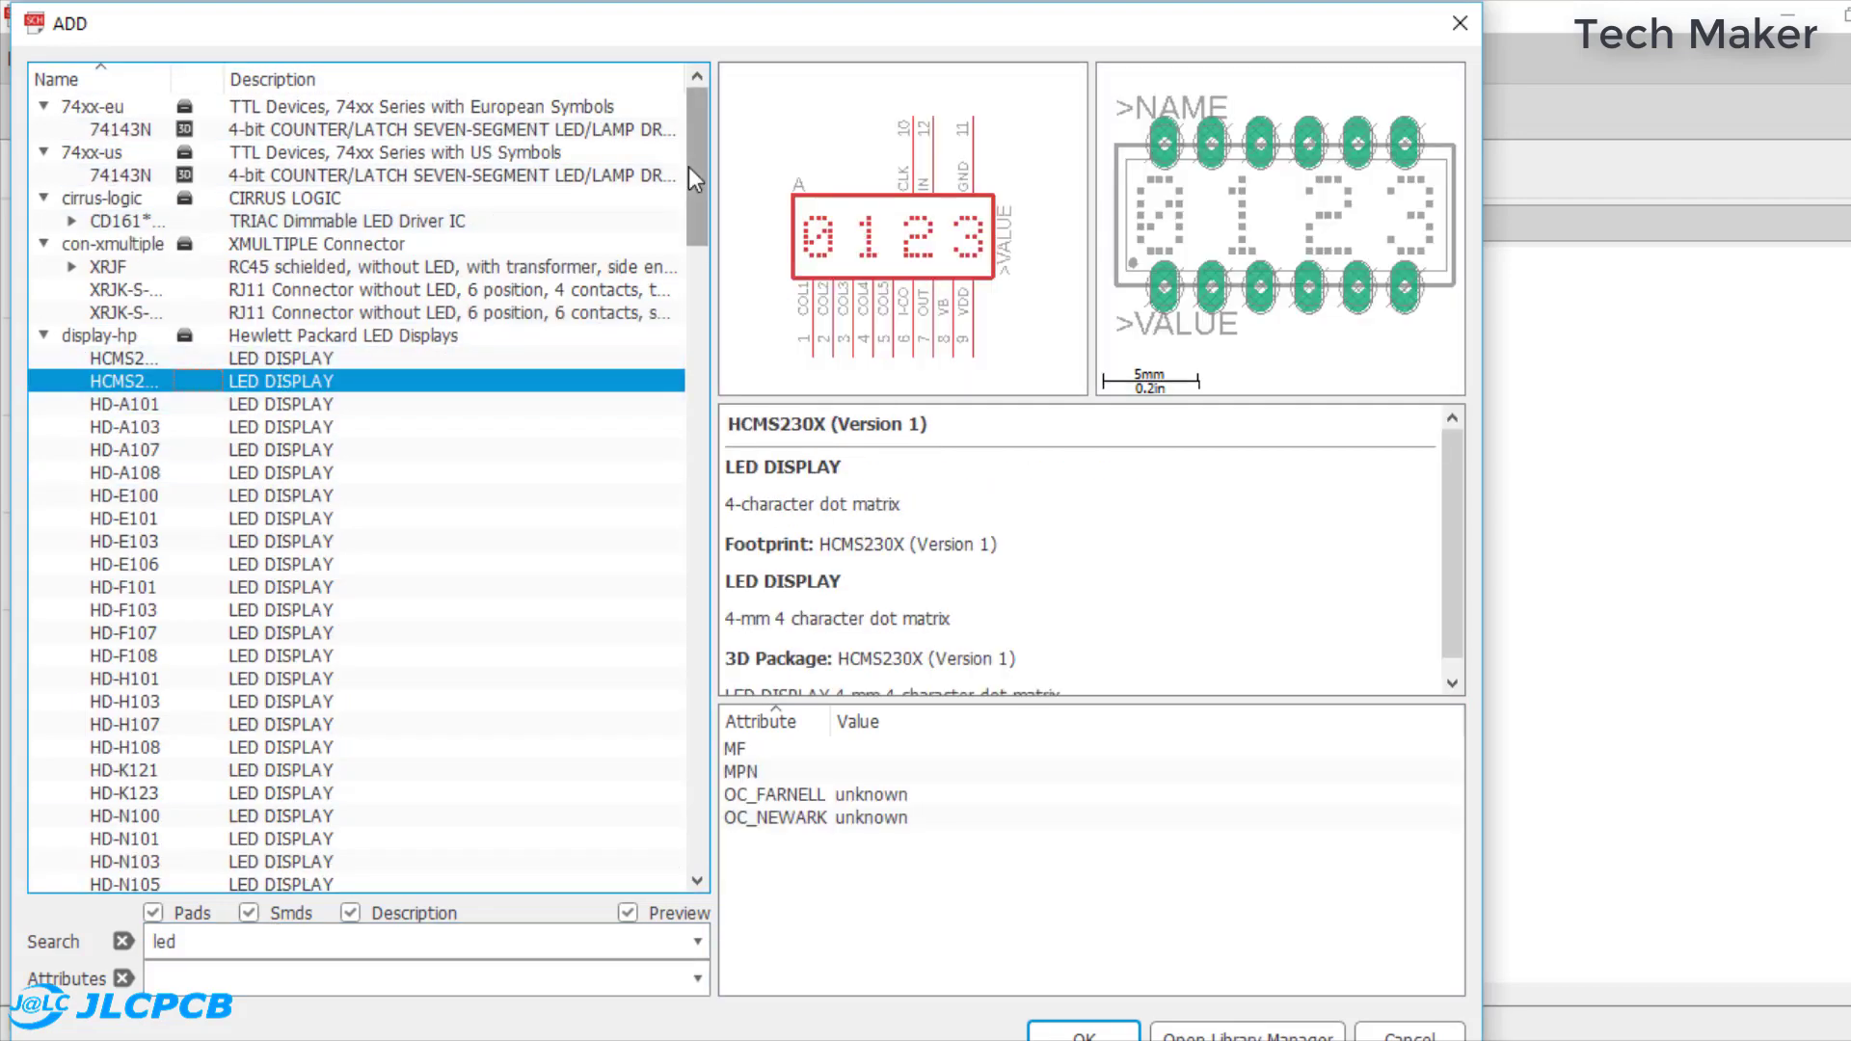
drag(697, 166, 697, 345)
click(529, 495)
click(530, 518)
click(523, 559)
click(526, 519)
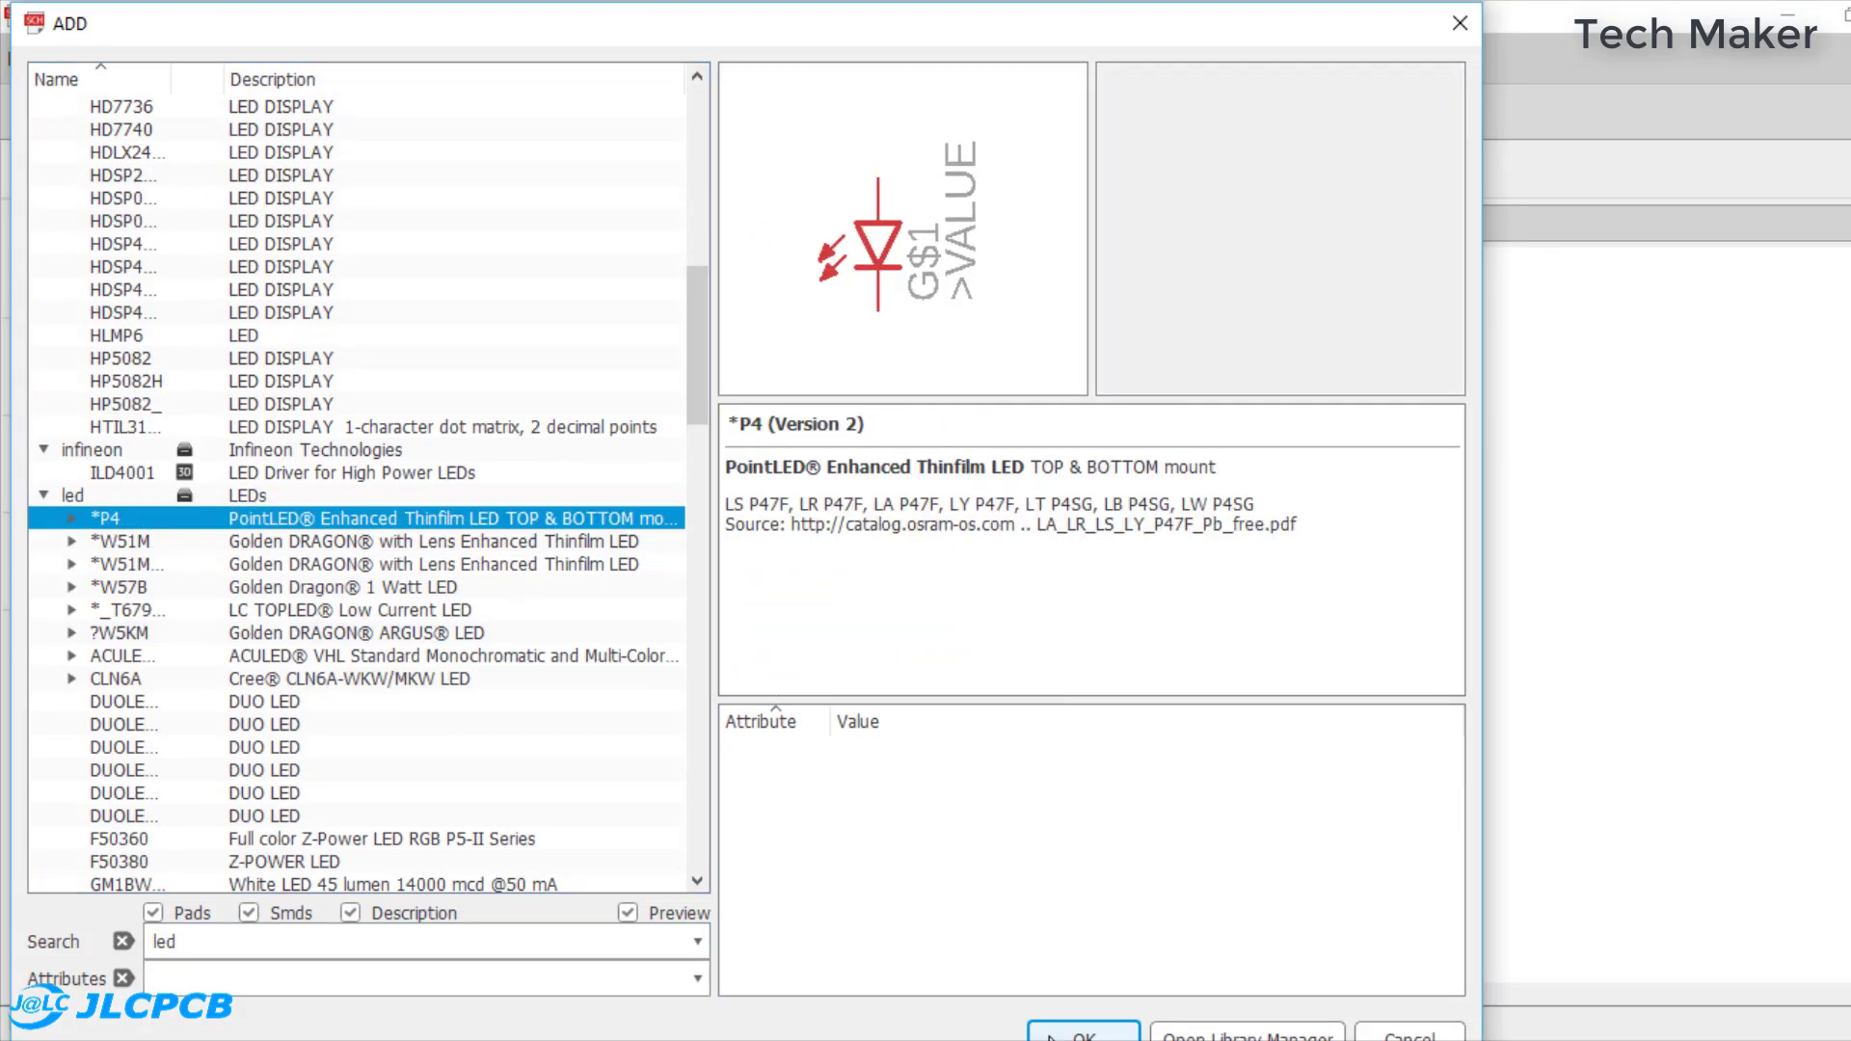
scroll(689, 487, down, 6)
click(67, 607)
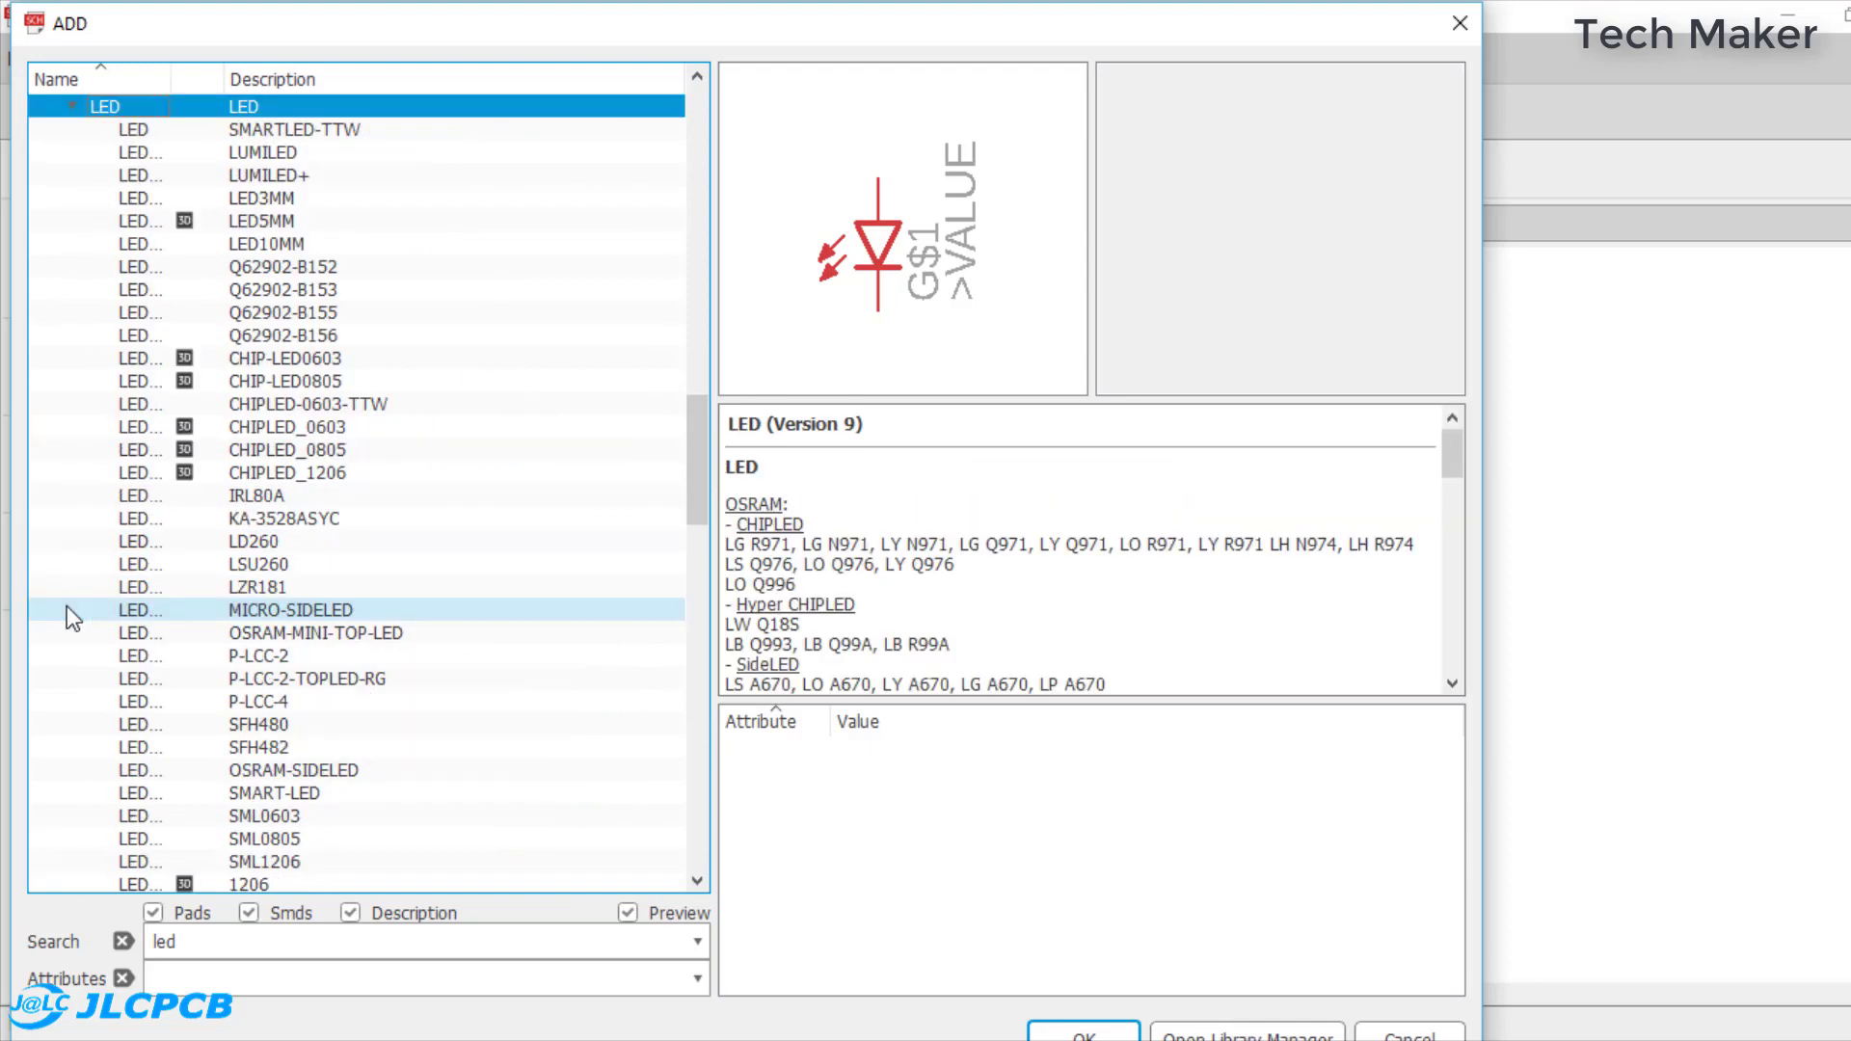
click(153, 540)
click(184, 359)
double_click(183, 289)
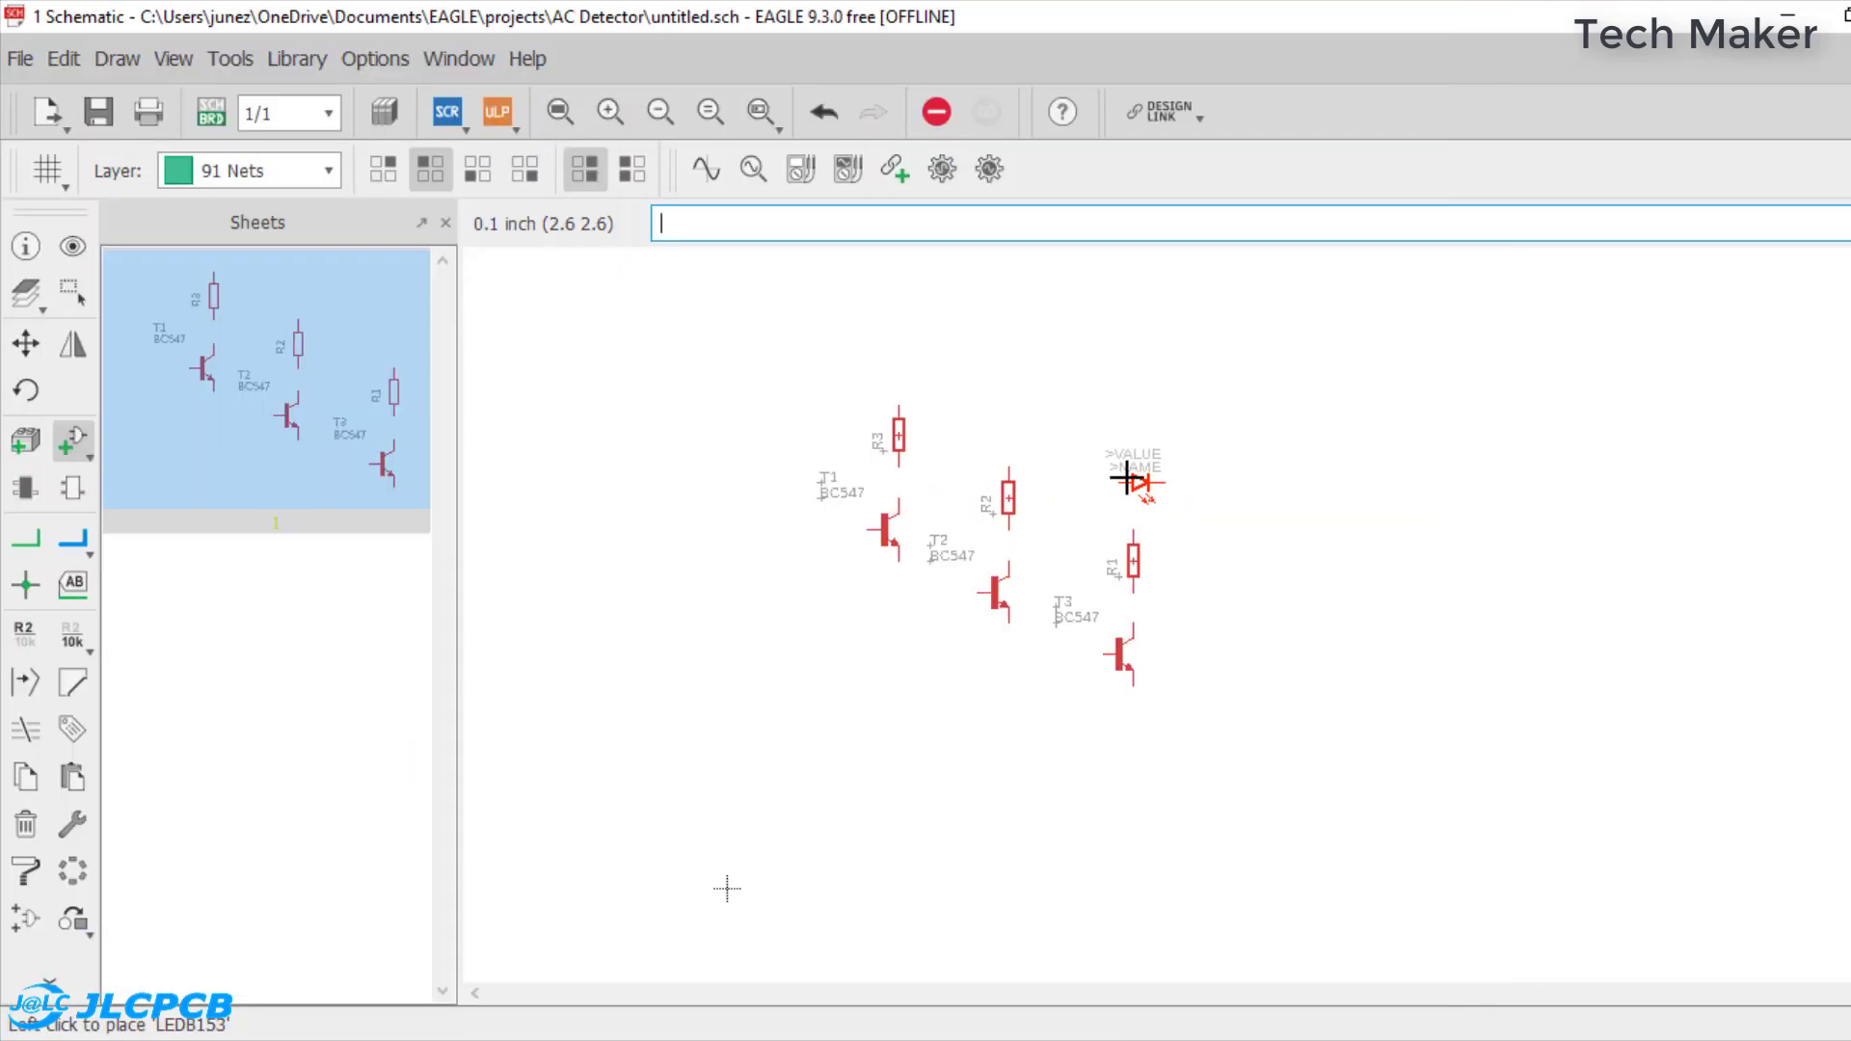
key(Escape)
- Search for antenna and place the antenna from the discrete library beside transistor T3
text(antenna)
key(Return)
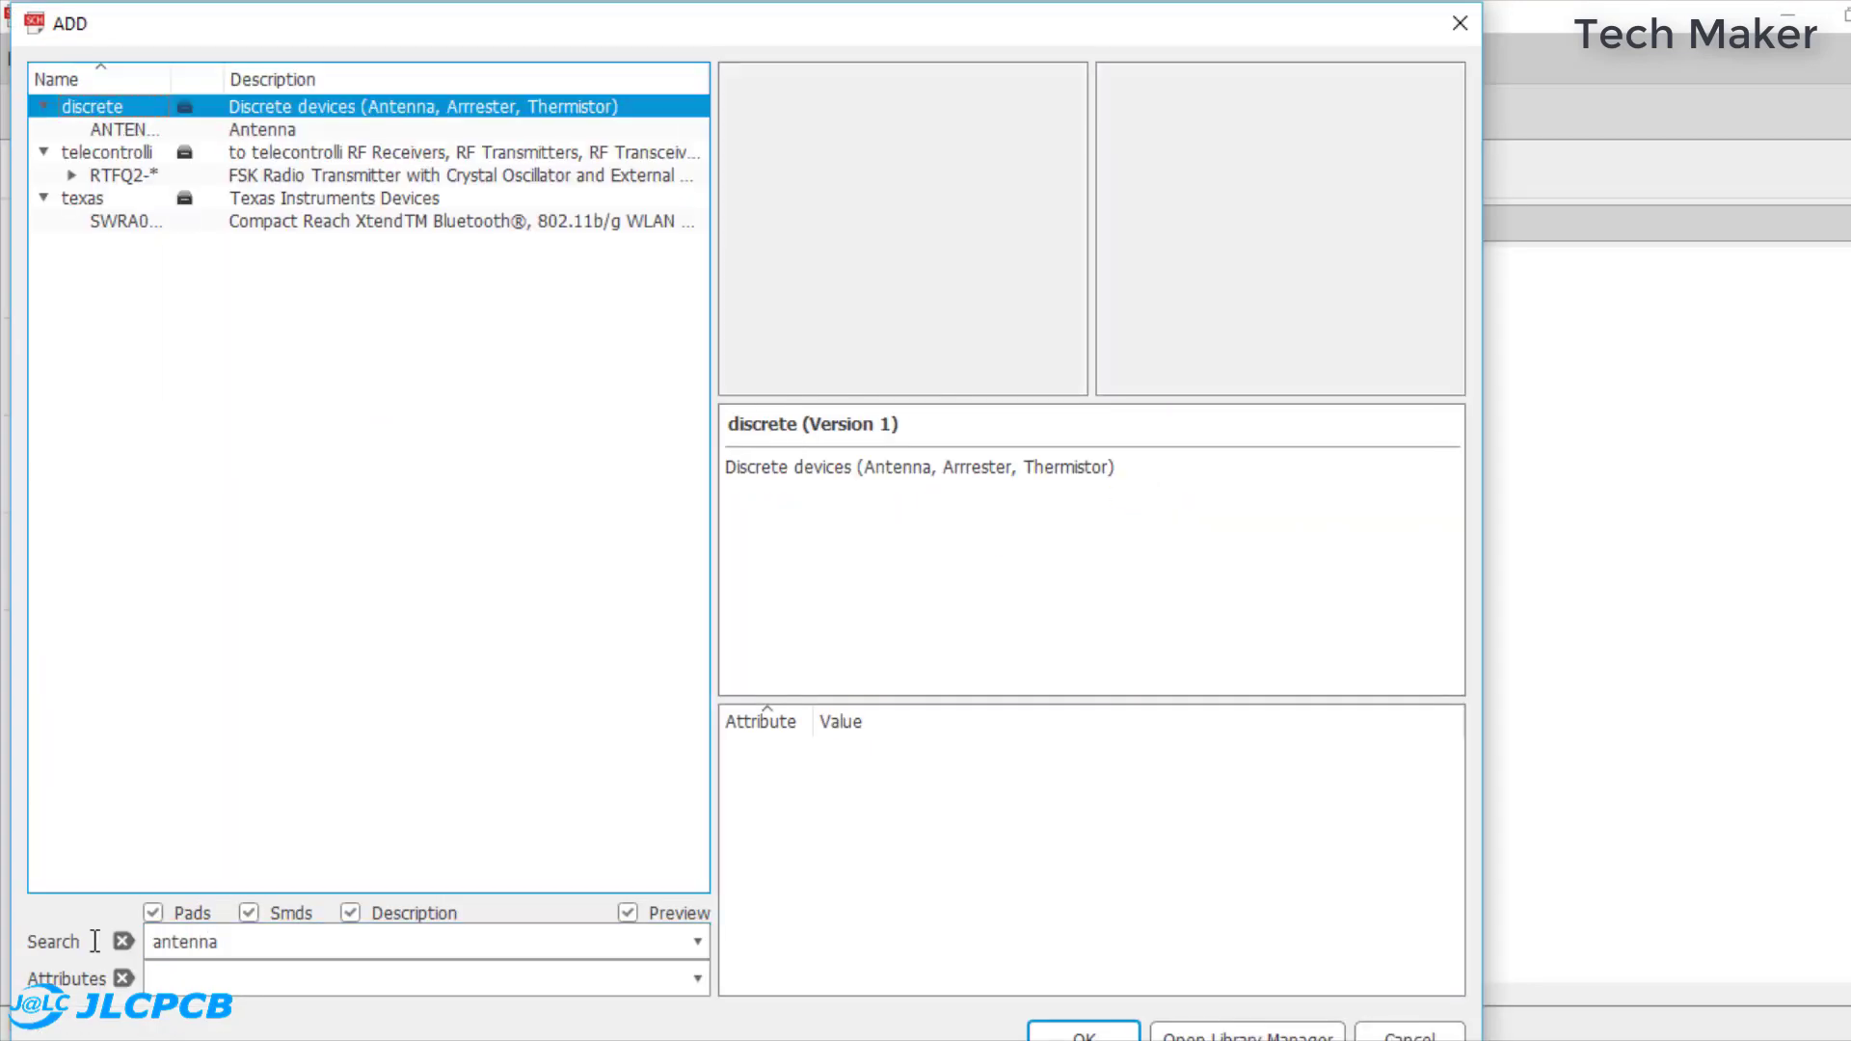
double_click(103, 124)
click(1308, 661)
key(Escape)
key(Escape)
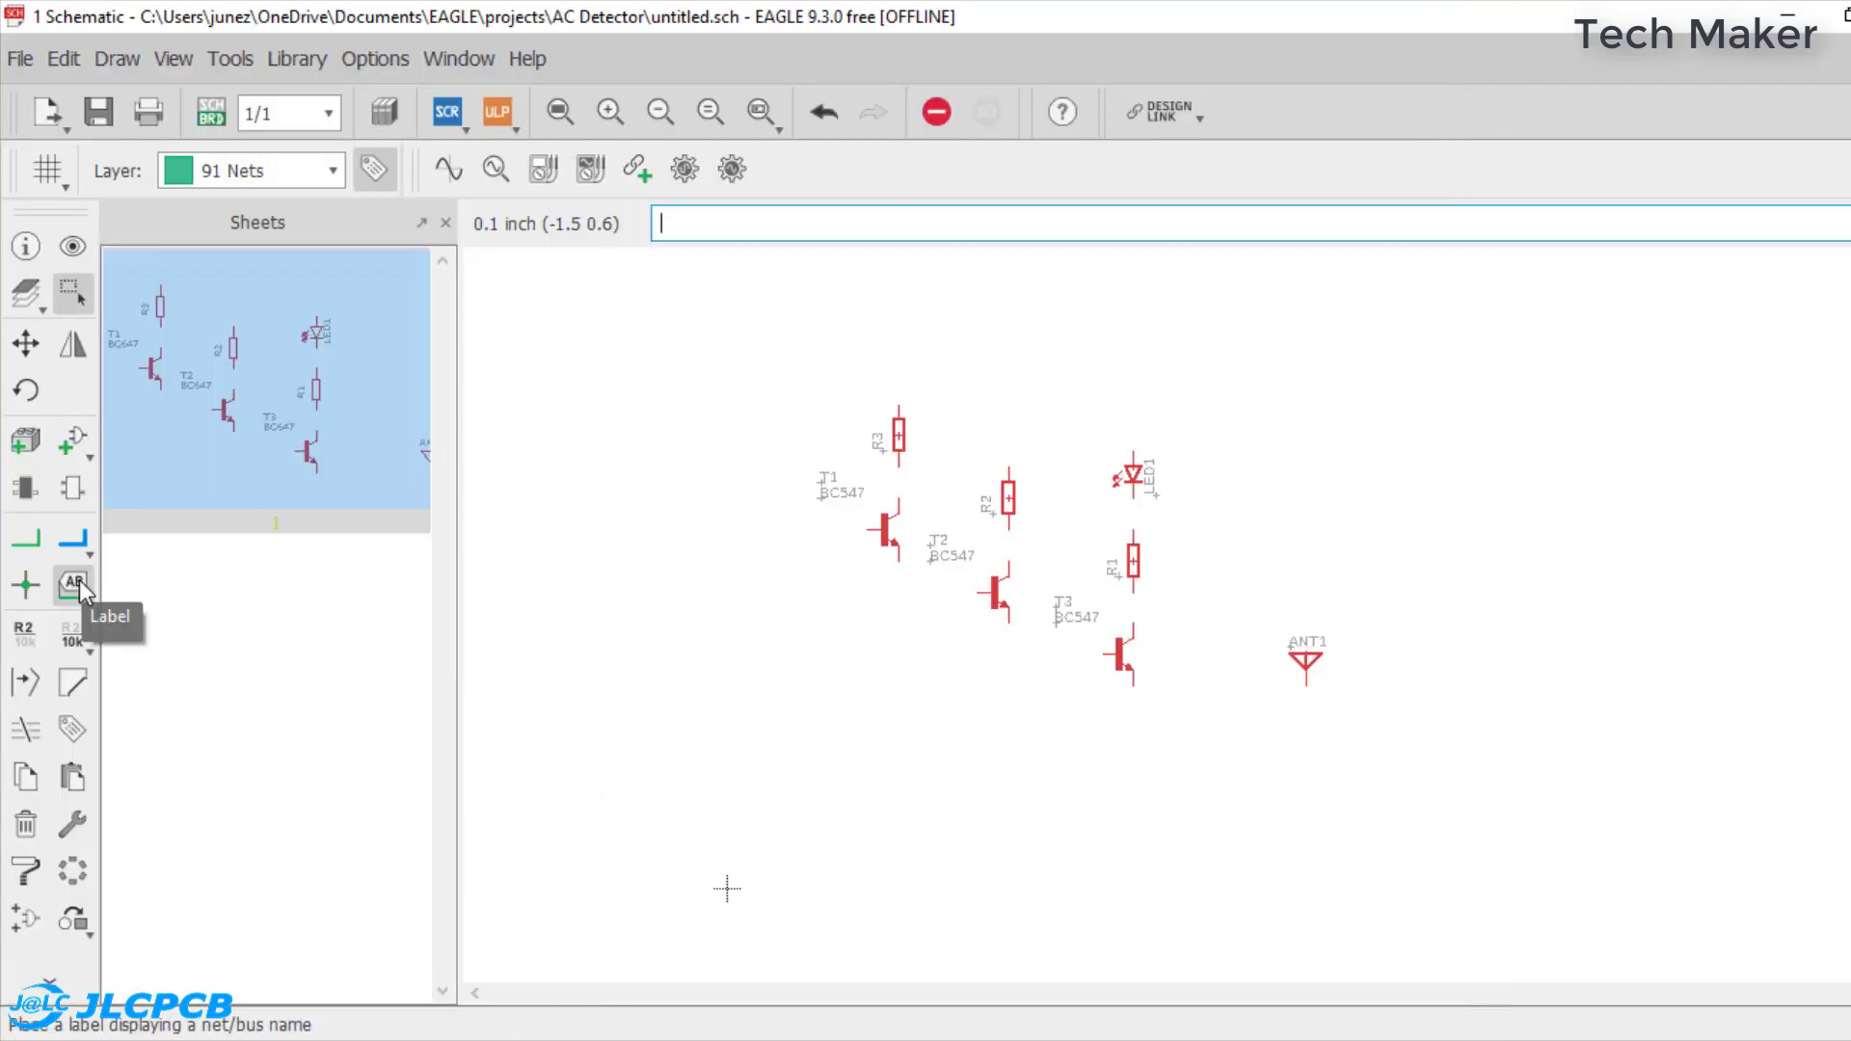
- Search the component library for terminal and inspect the matching parts, including the 236-412 terminal strip
click(72, 440)
text(terminal)
key(Return)
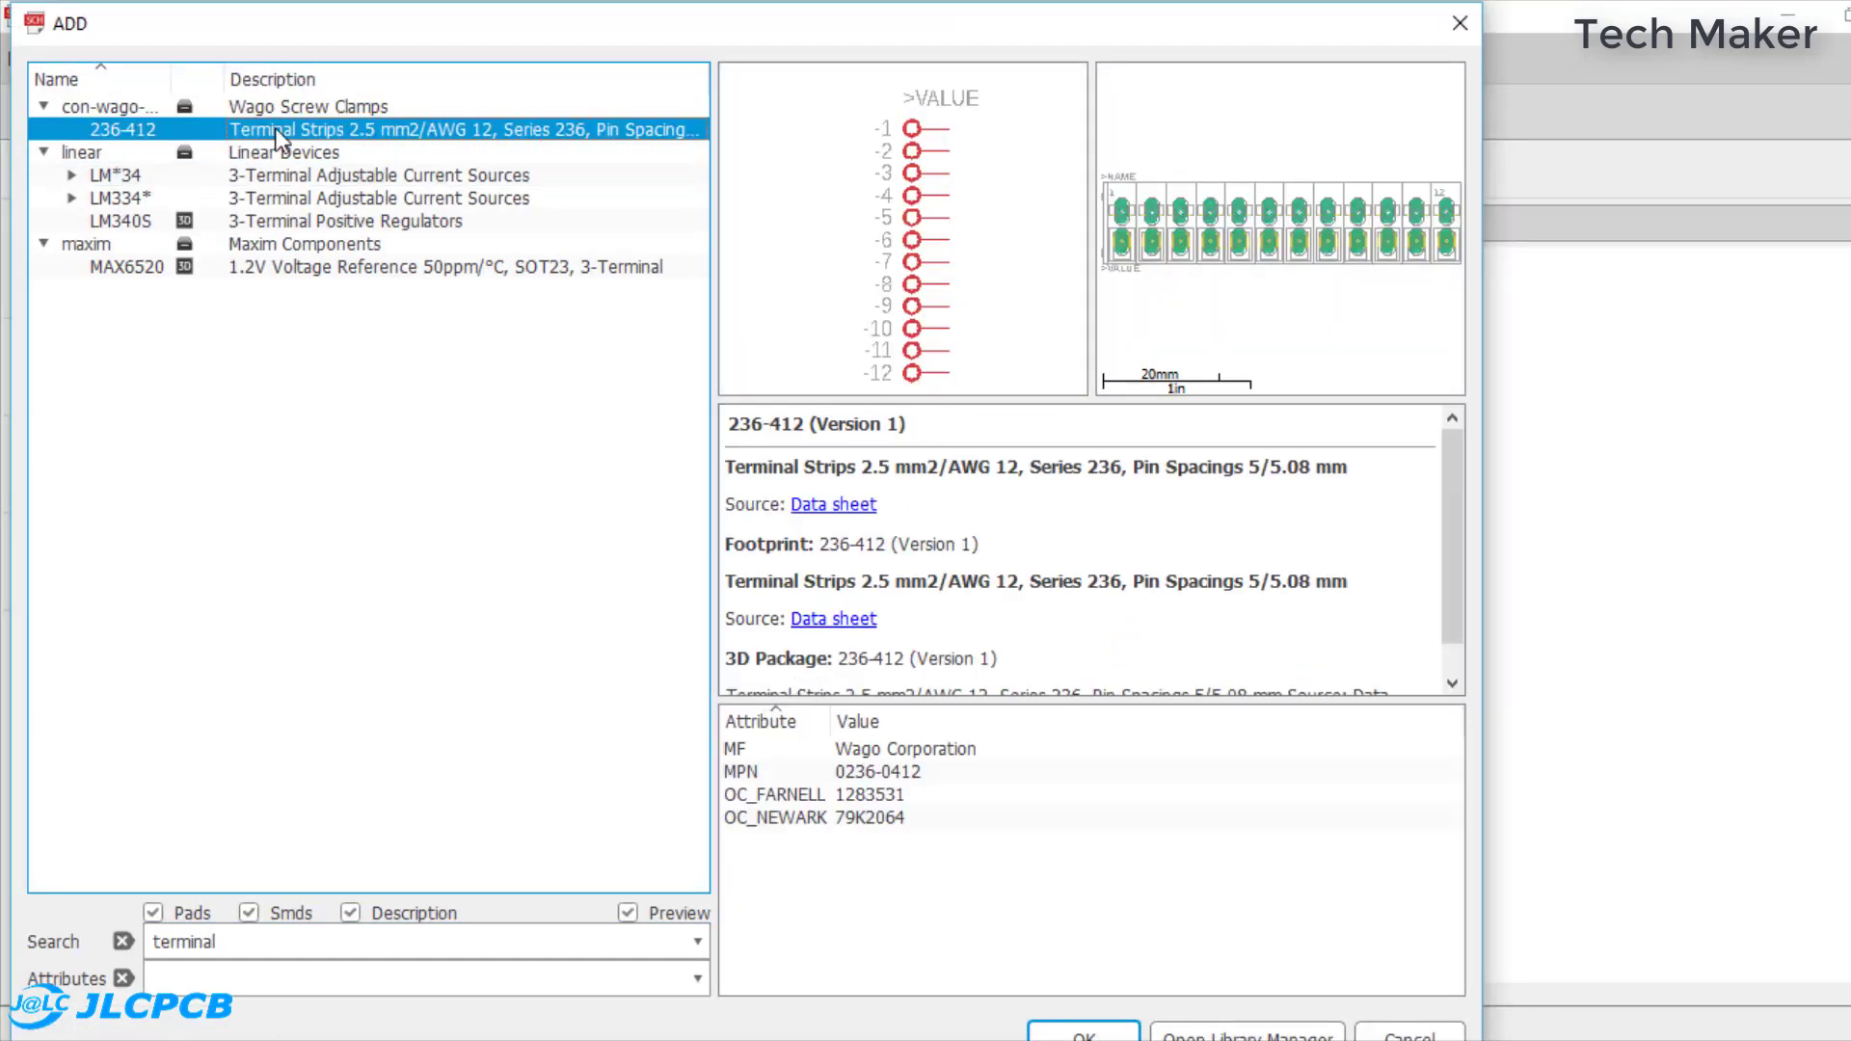
click(126, 266)
click(280, 197)
click(122, 129)
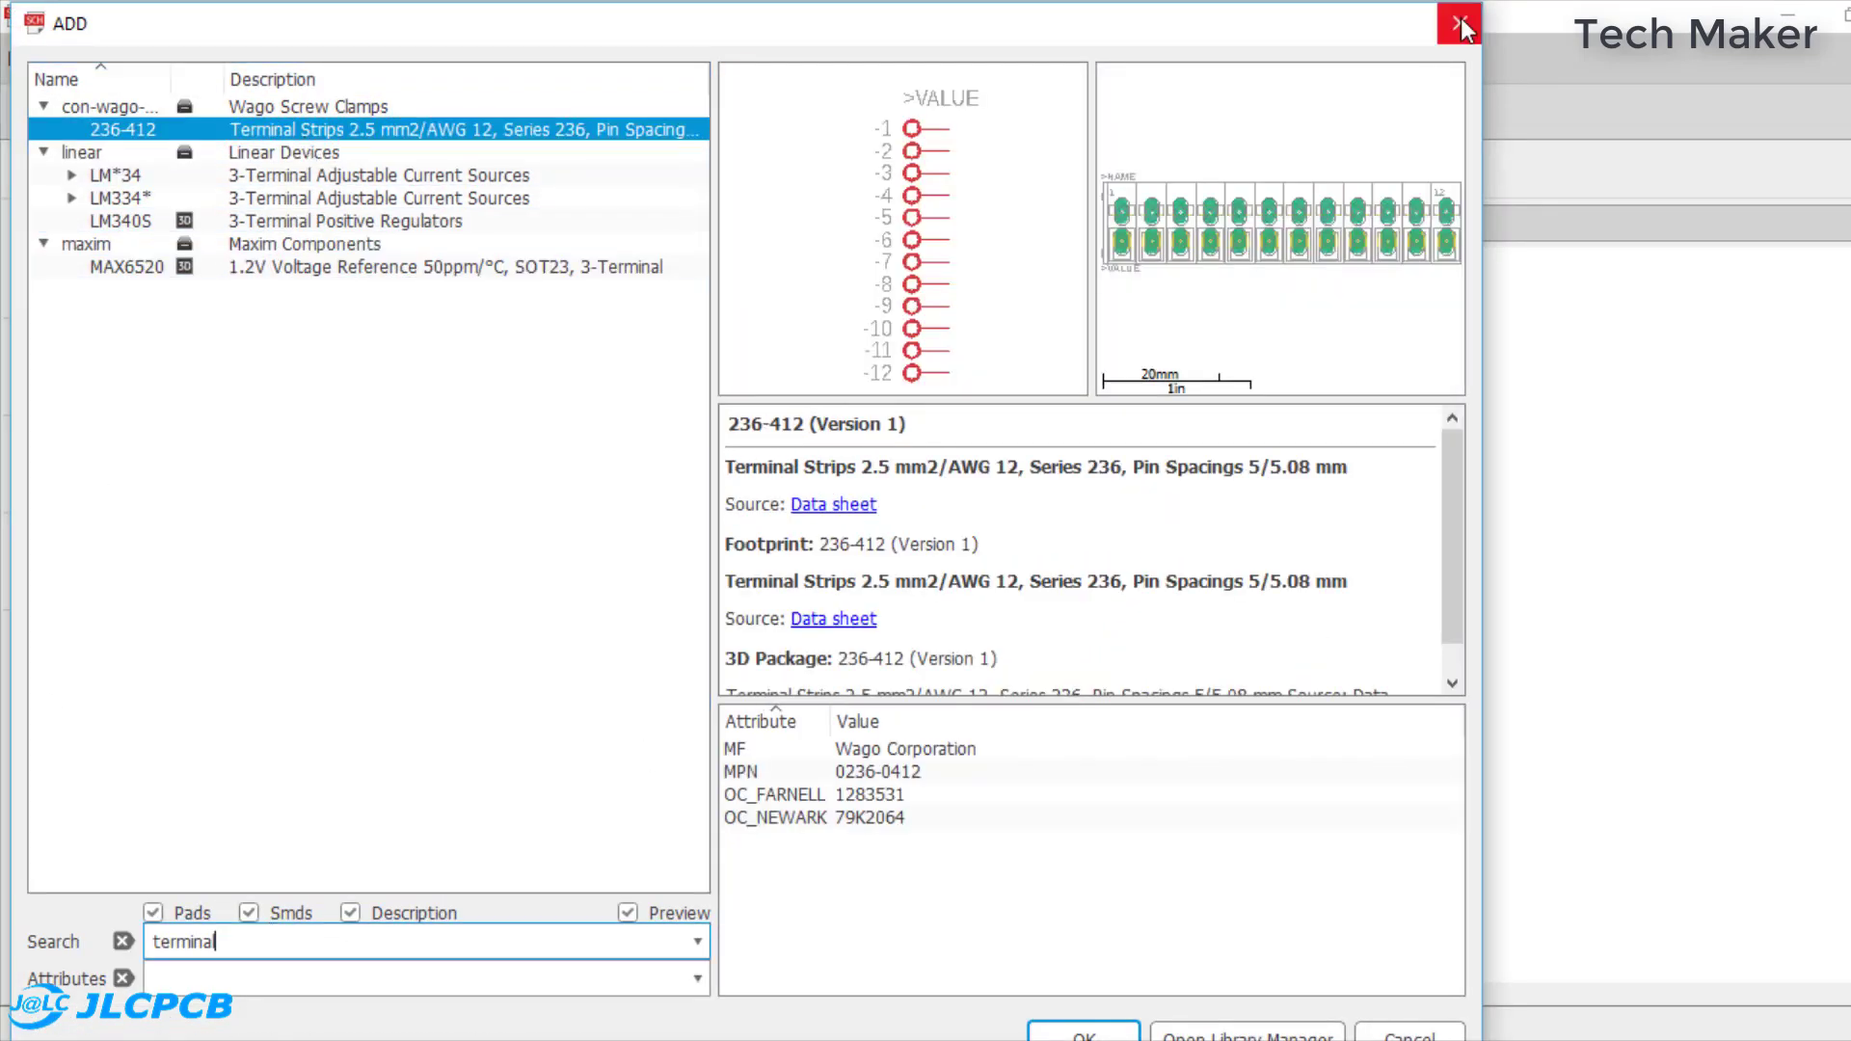
- Search for battery and place a CR2032H lithium battery upright to the left of the transistors
text(battery)
key(Return)
key(Down)
key(Down)
key(Down)
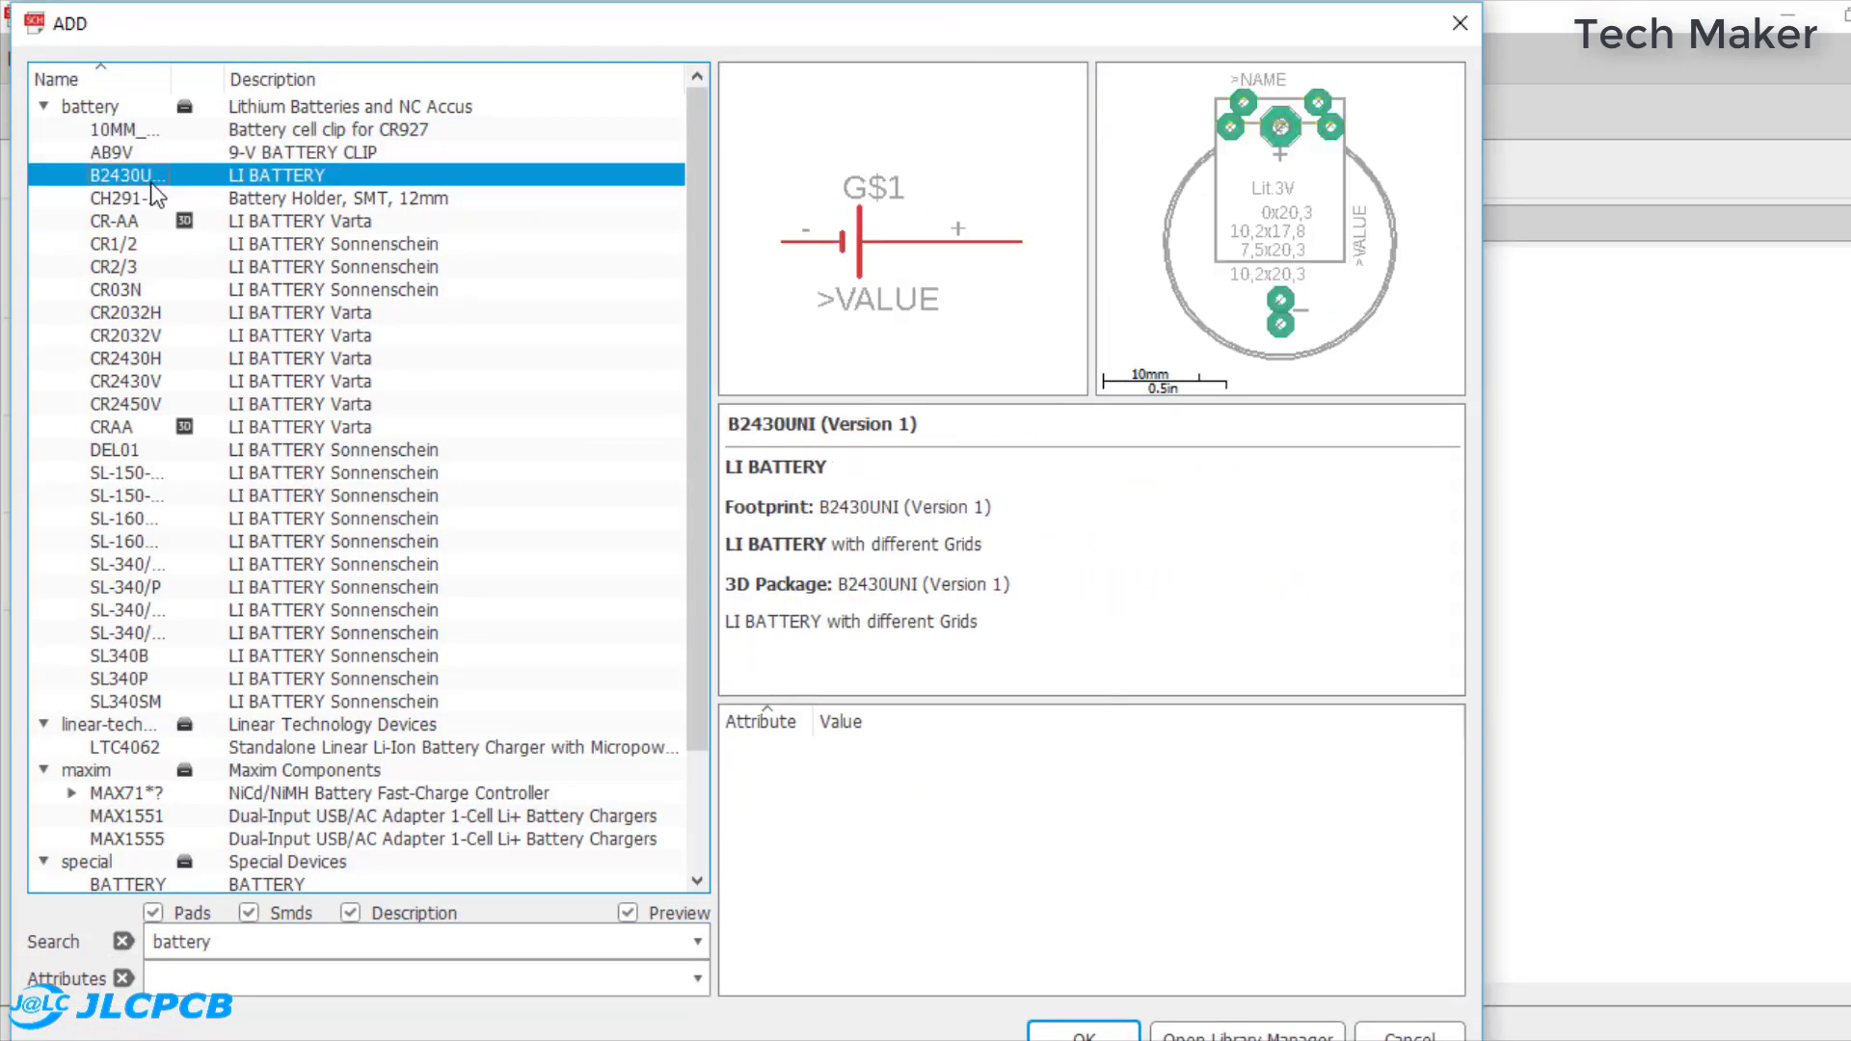
click(154, 199)
click(191, 335)
double_click(191, 312)
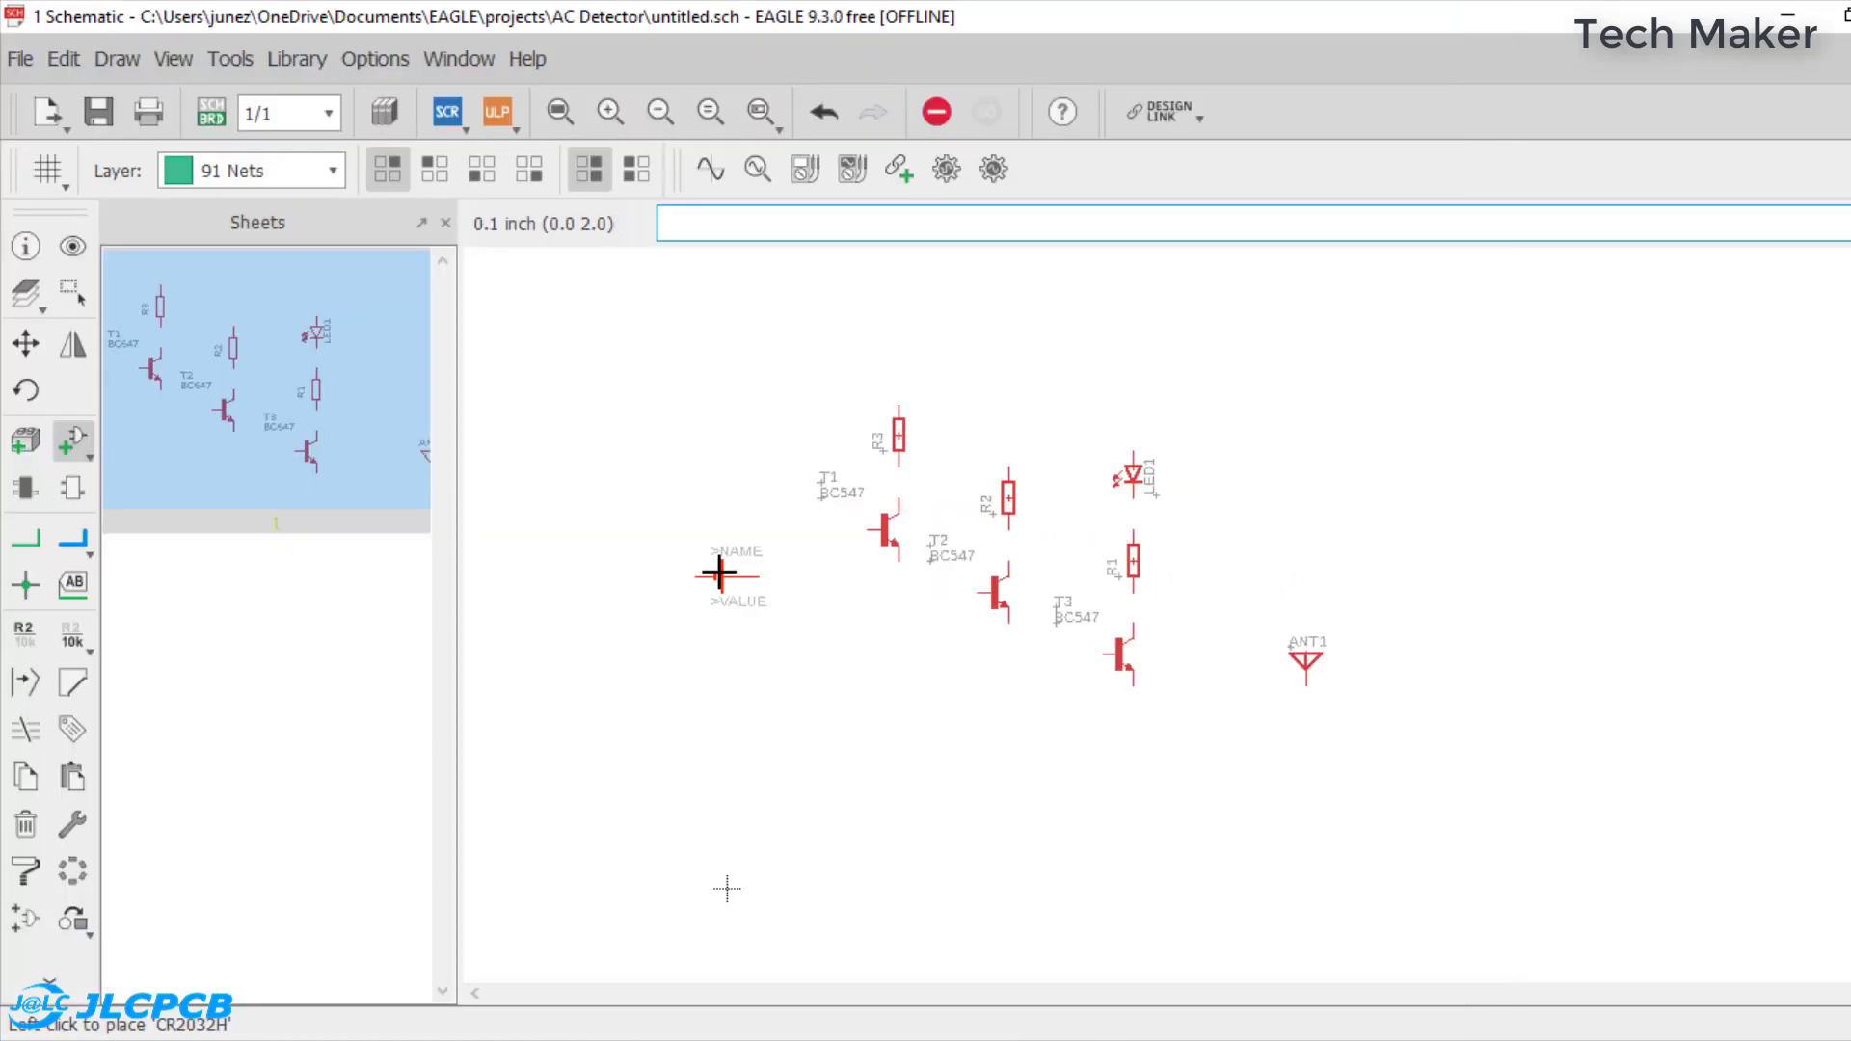
click(741, 576)
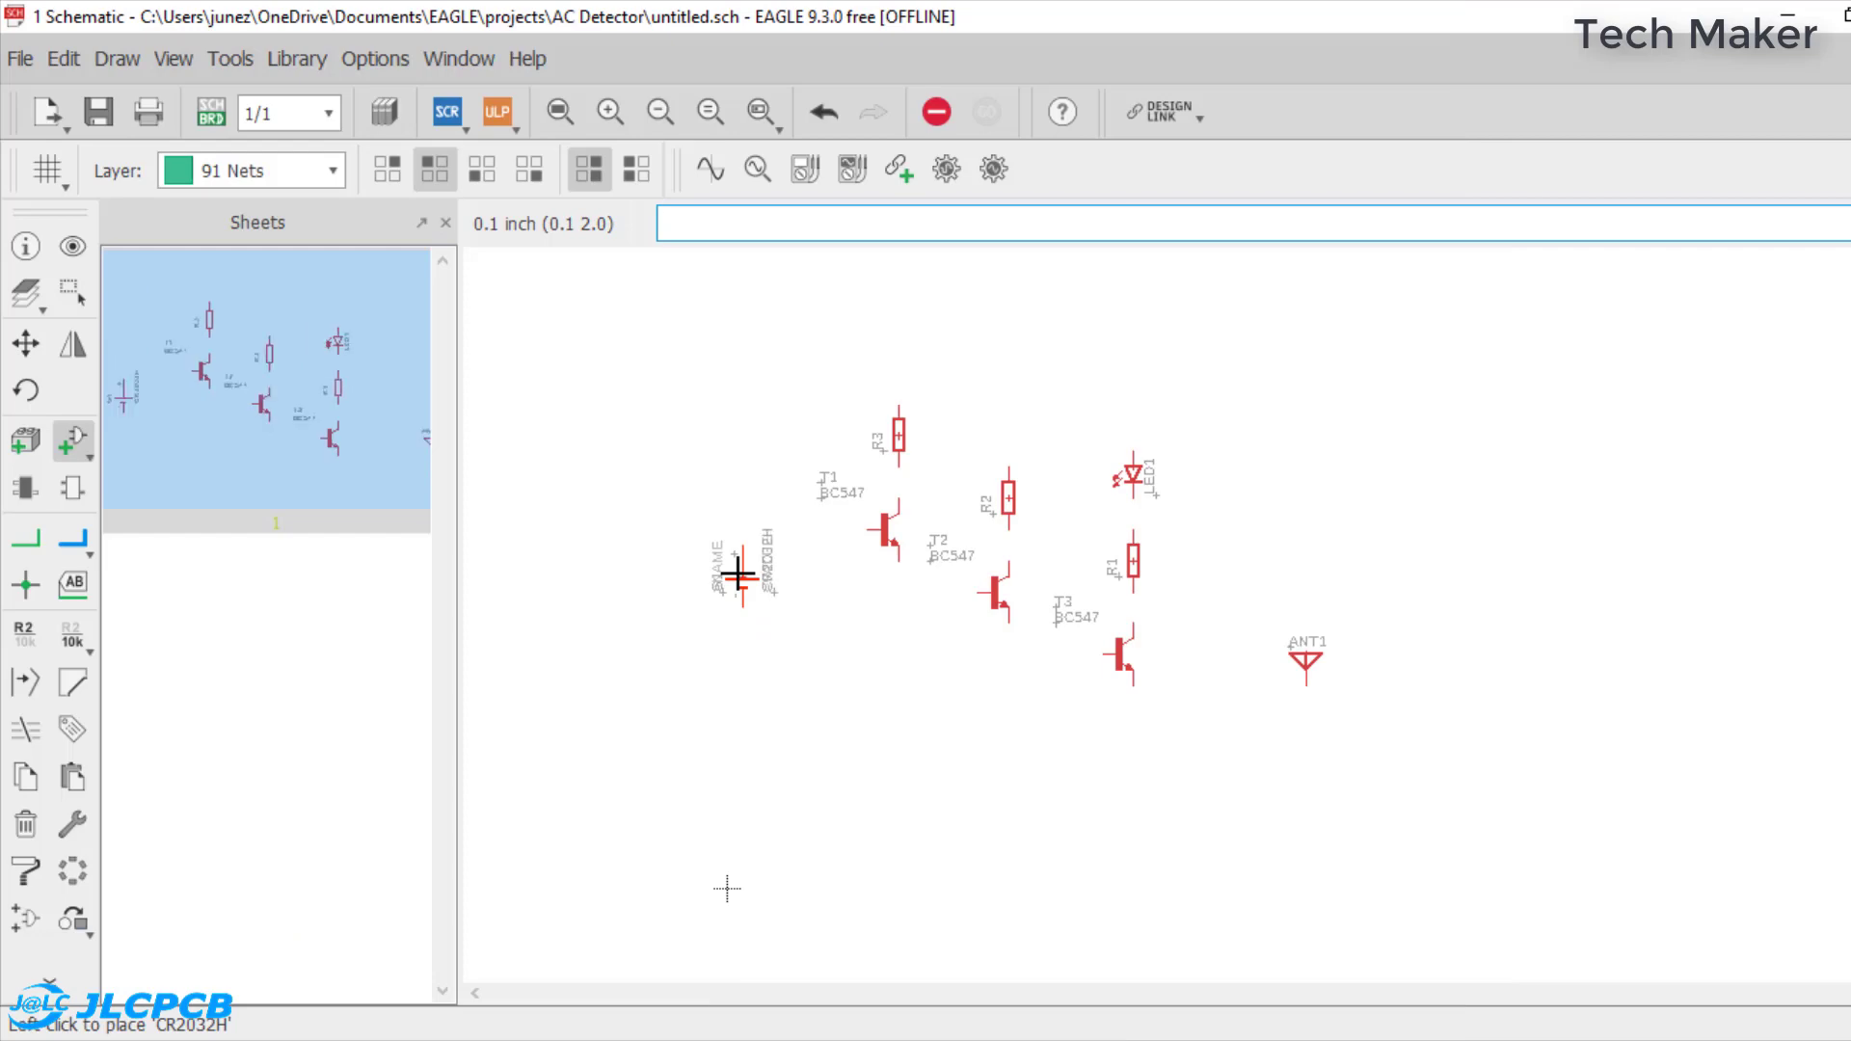
key(Escape)
key(Escape)
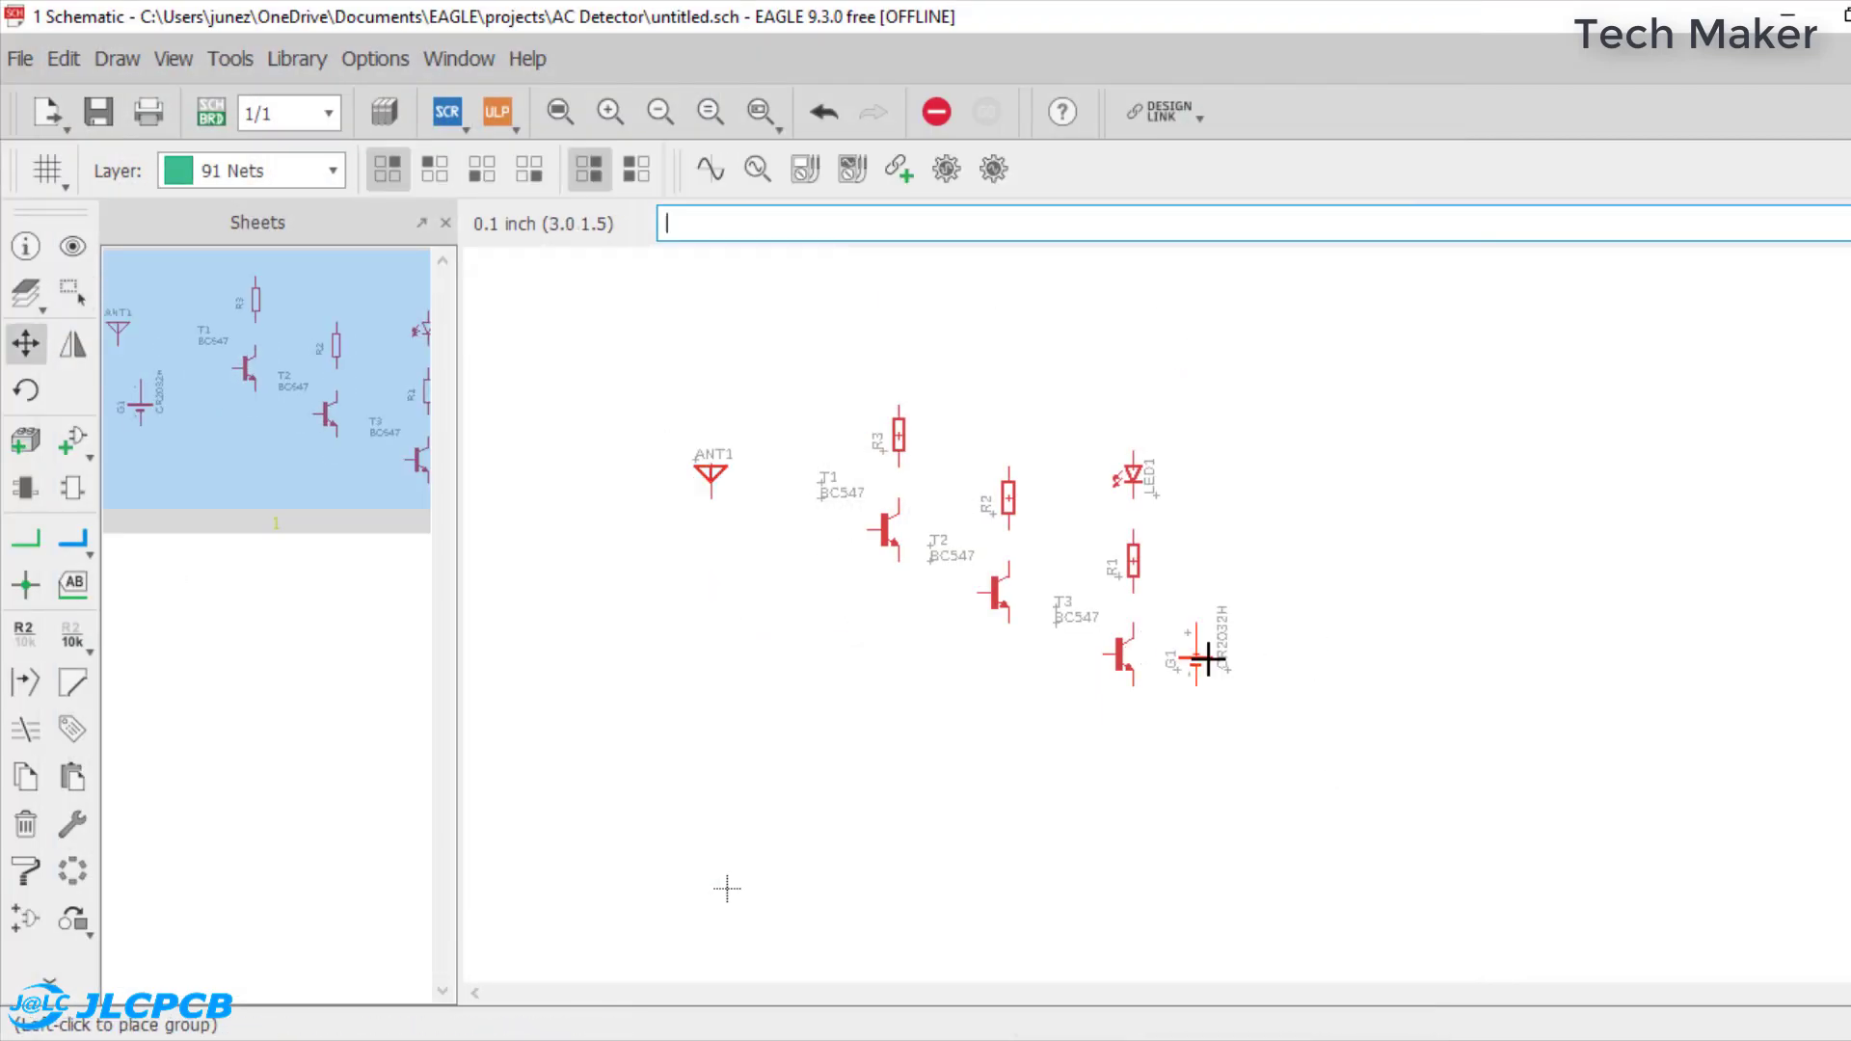
- Move and rotate the antenna so it faces T1's base, and move the battery to the right of R1
right_click(768, 539)
click(836, 458)
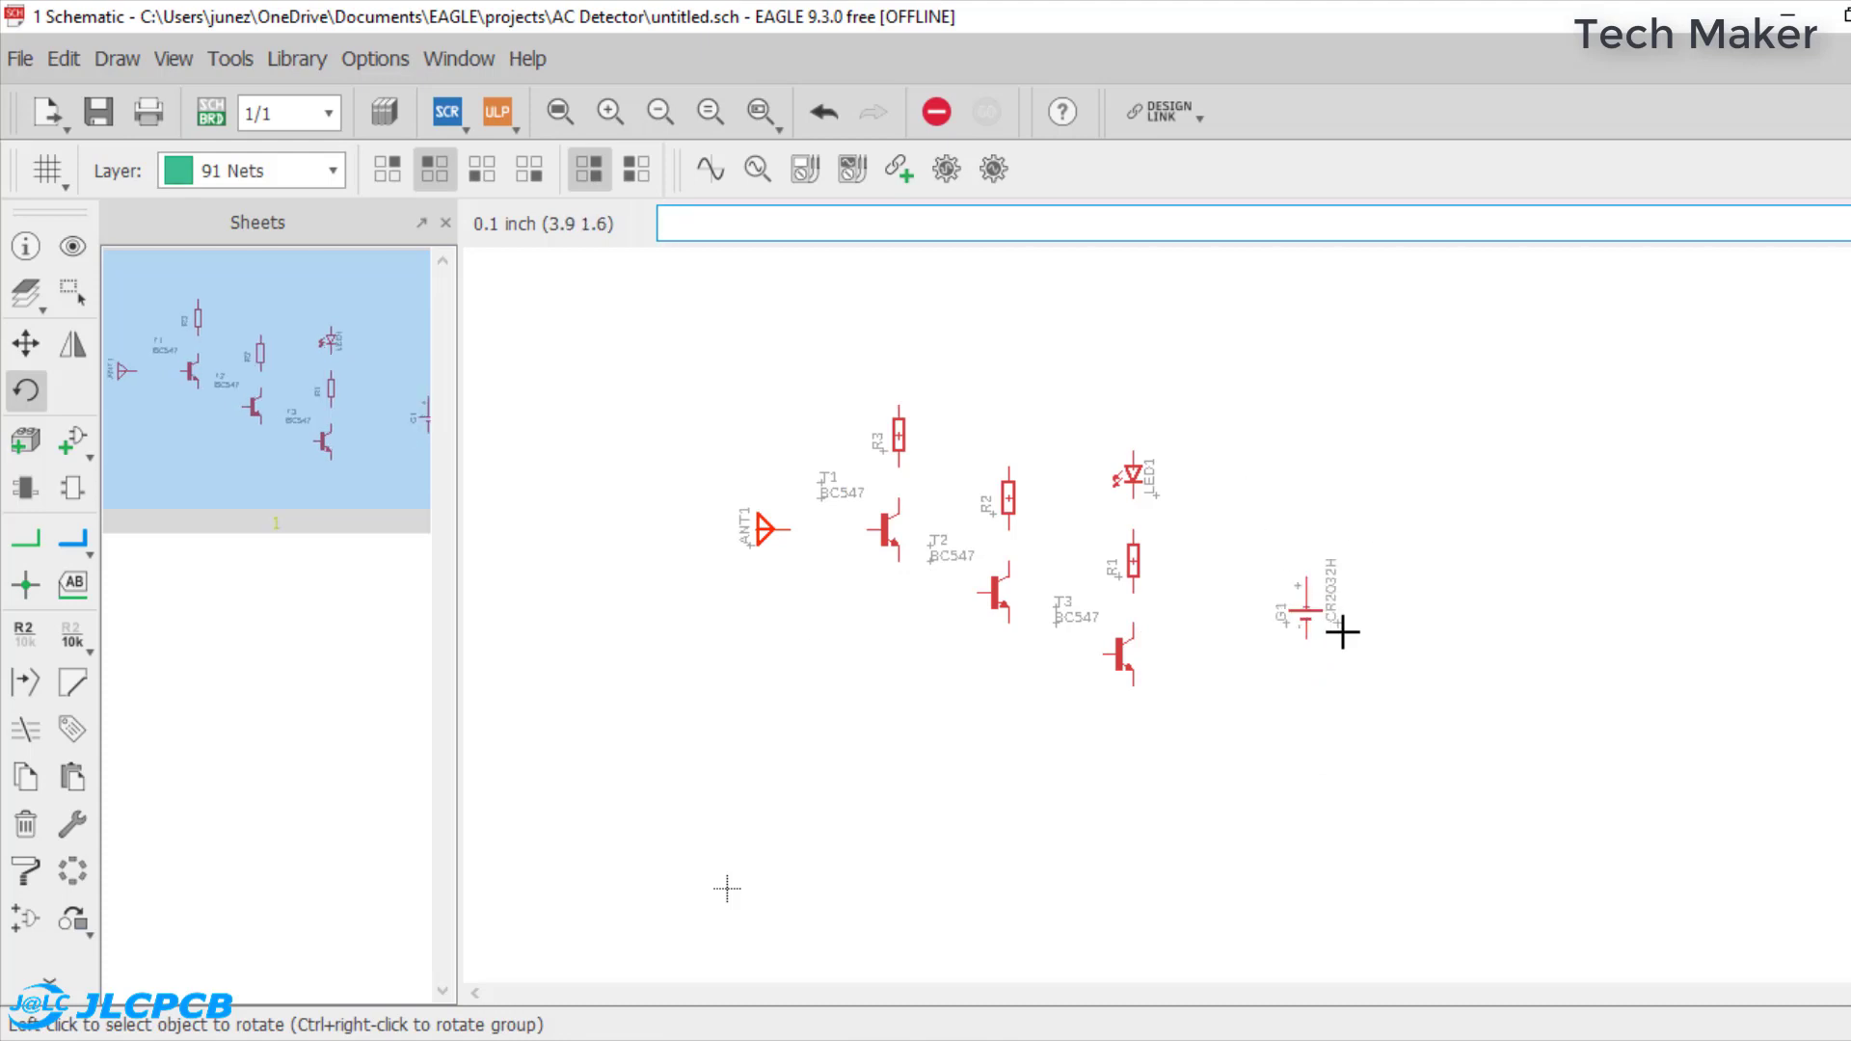
key(Escape)
drag(1306, 604, 1259, 578)
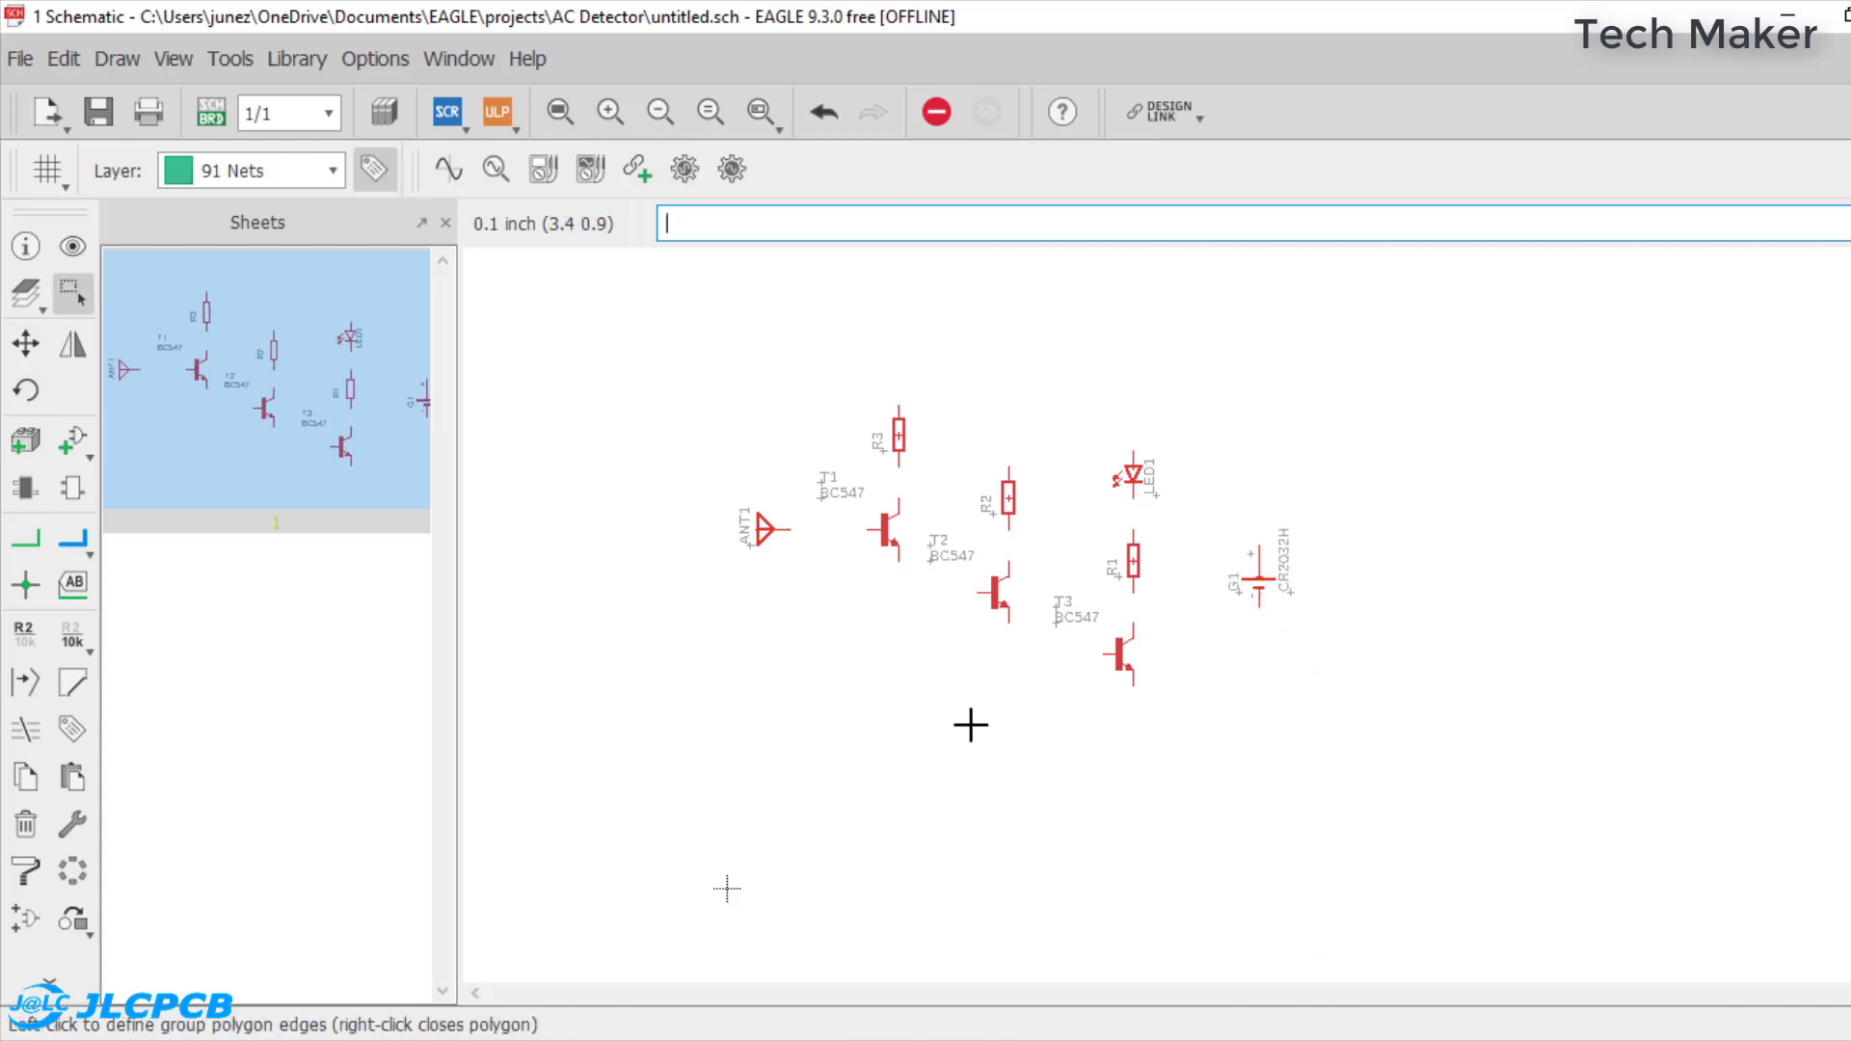
- Draw net wires from the antenna to T1's base, from R3 to T1's collector and from R2 to T2's collector
click(35, 550)
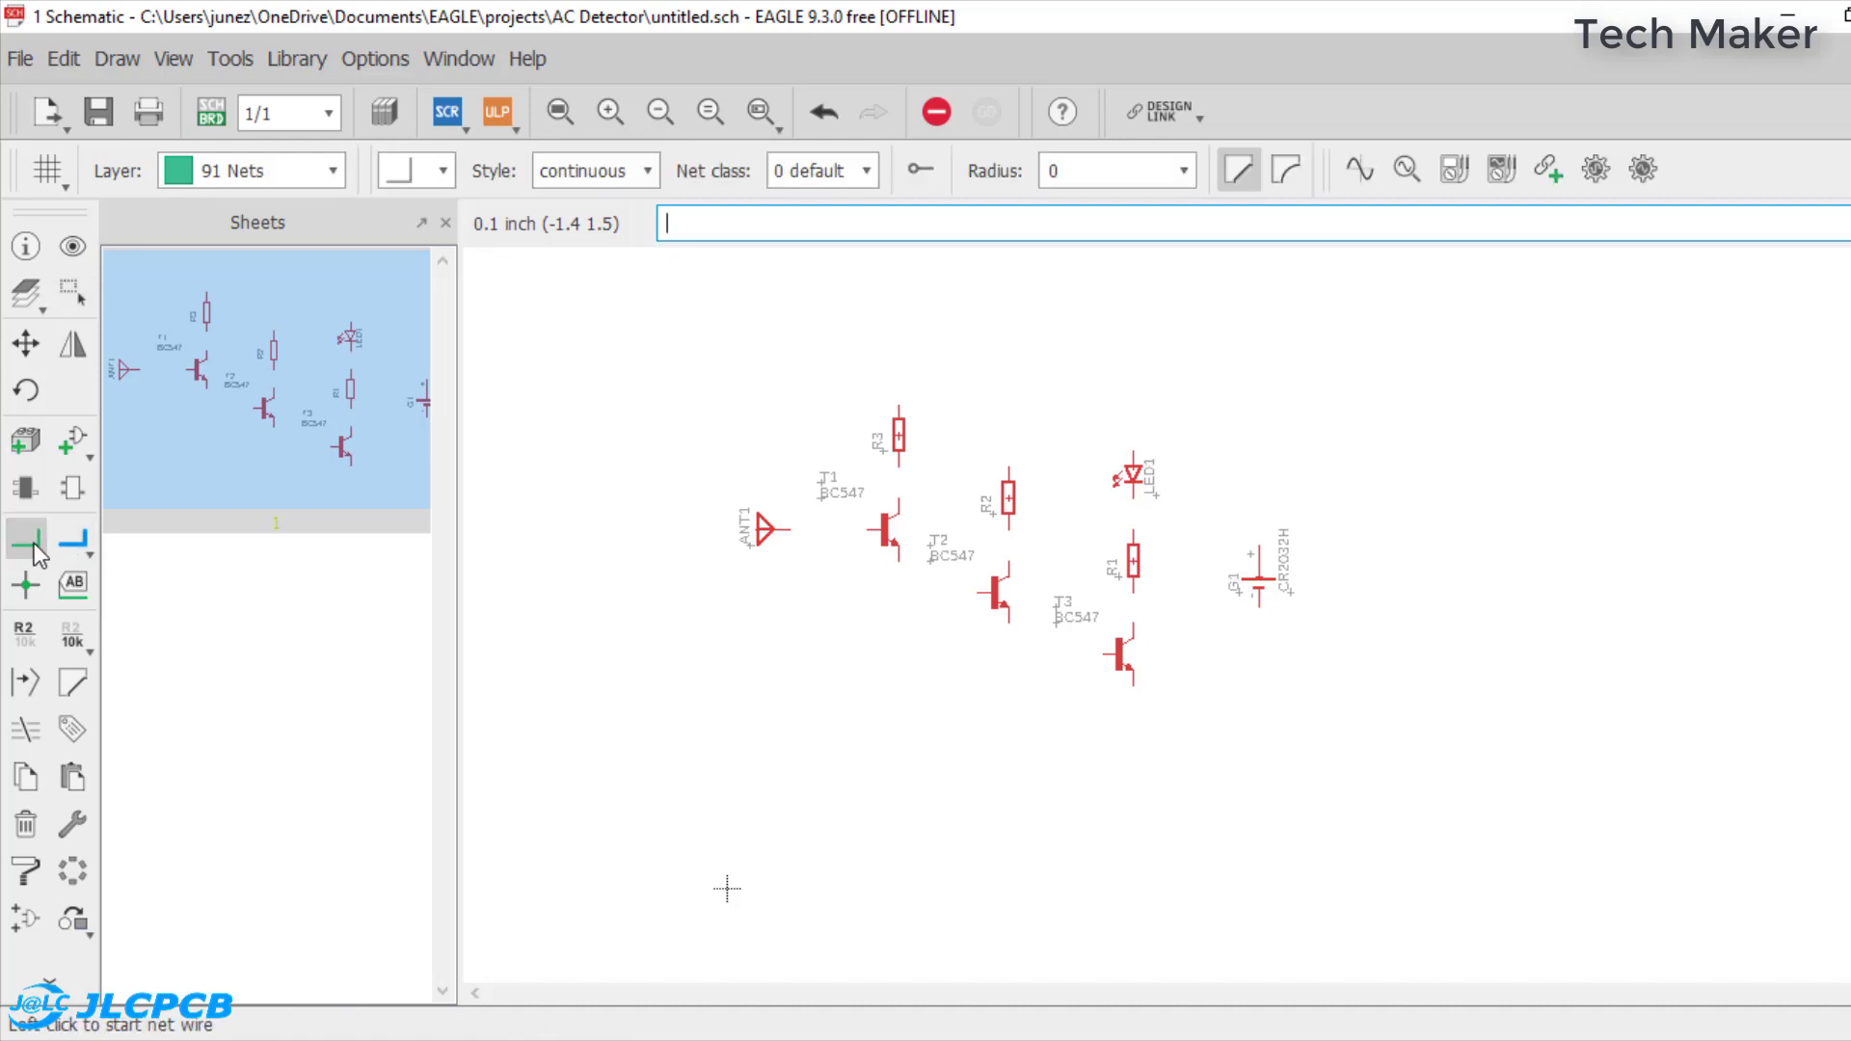
click(787, 529)
click(872, 529)
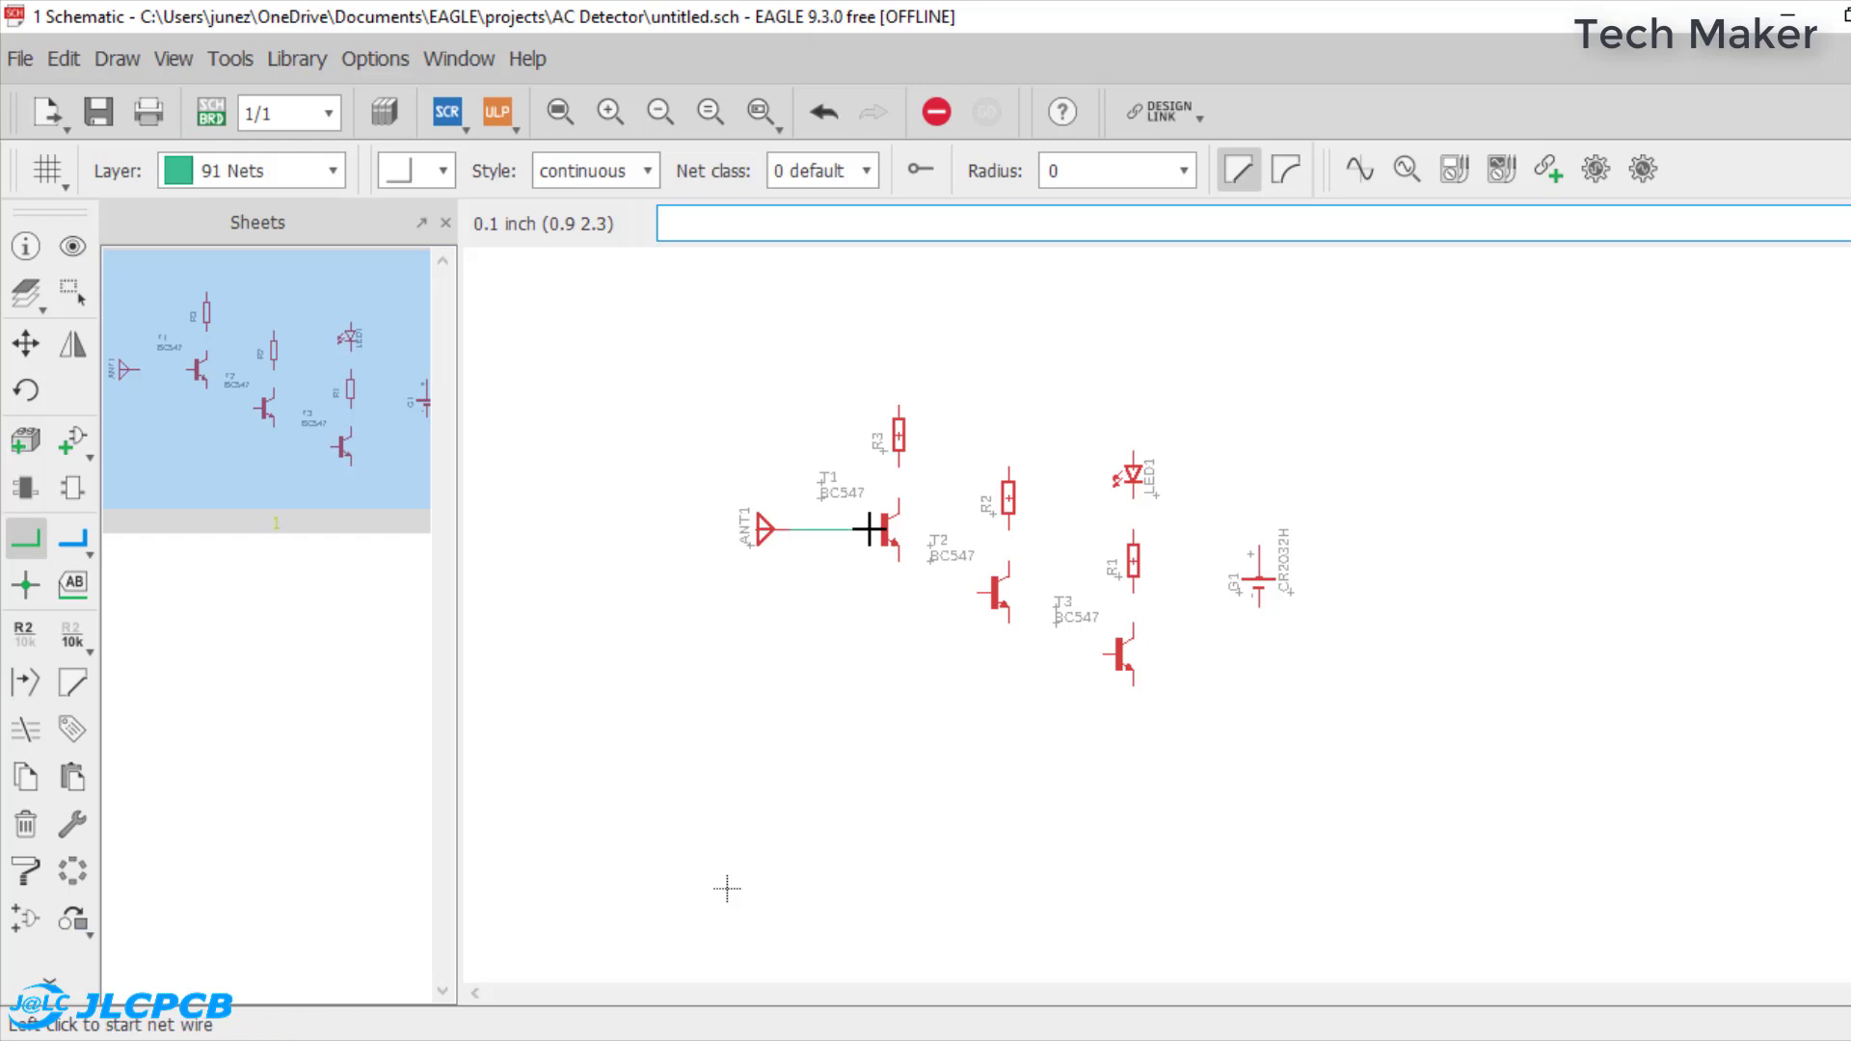
click(898, 467)
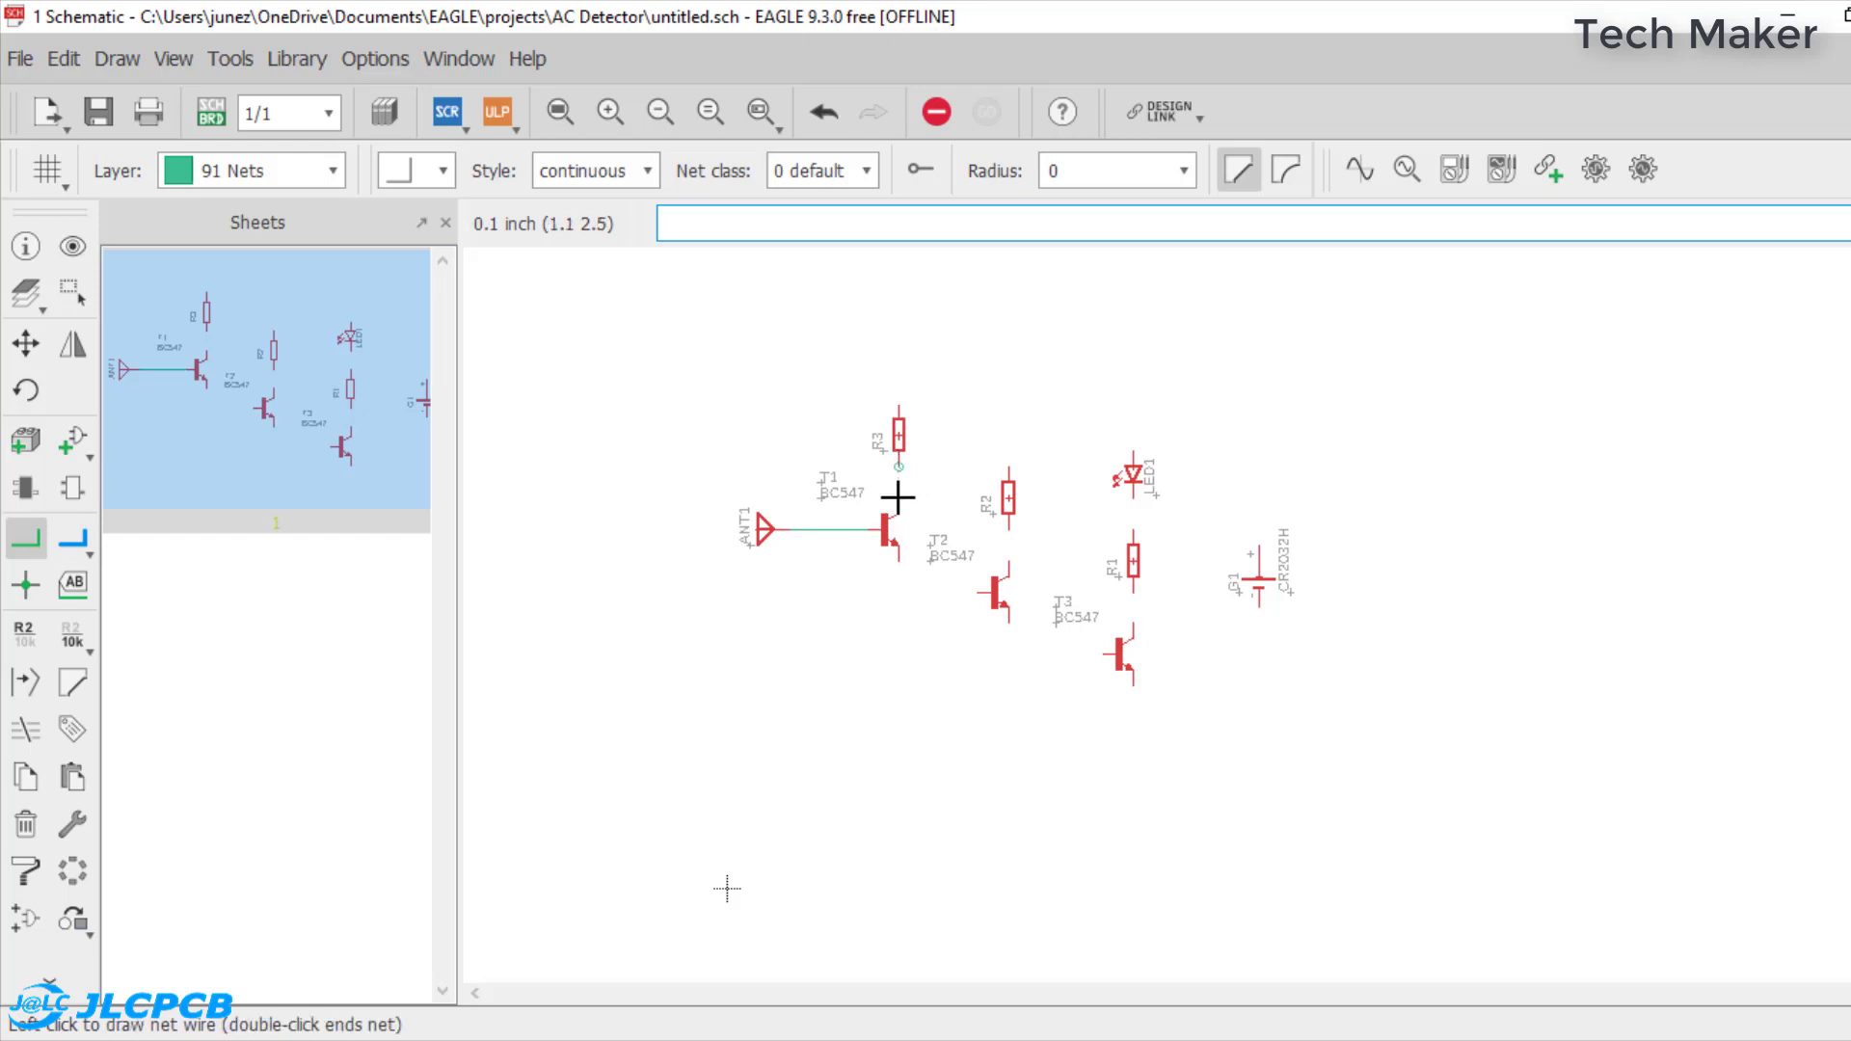
click(897, 497)
click(1008, 529)
click(1008, 574)
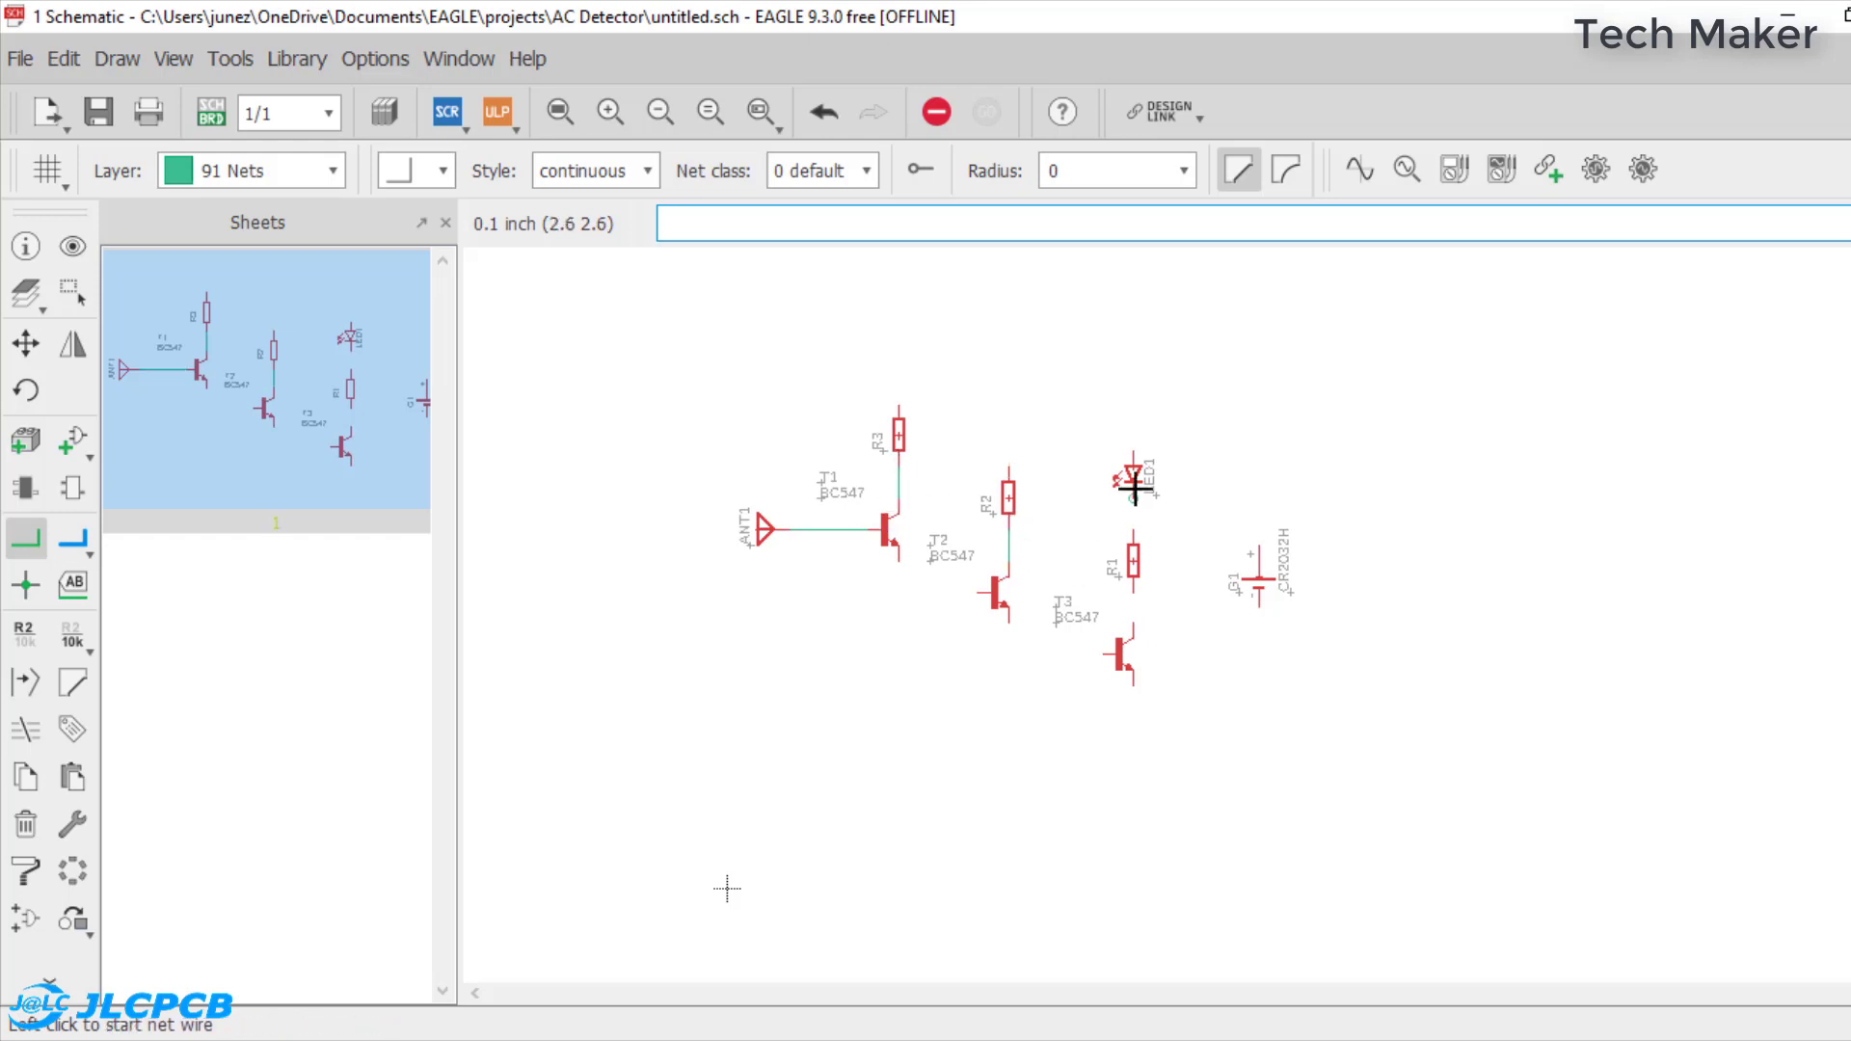
- Wire LED1's cathode to R1 and R1's lower end to T3's collector
click(1134, 495)
click(1133, 531)
click(1133, 592)
click(1133, 633)
- Wire R3's upper end to the battery's positive terminal and T3's emitter to its negative terminal
click(899, 405)
click(1259, 553)
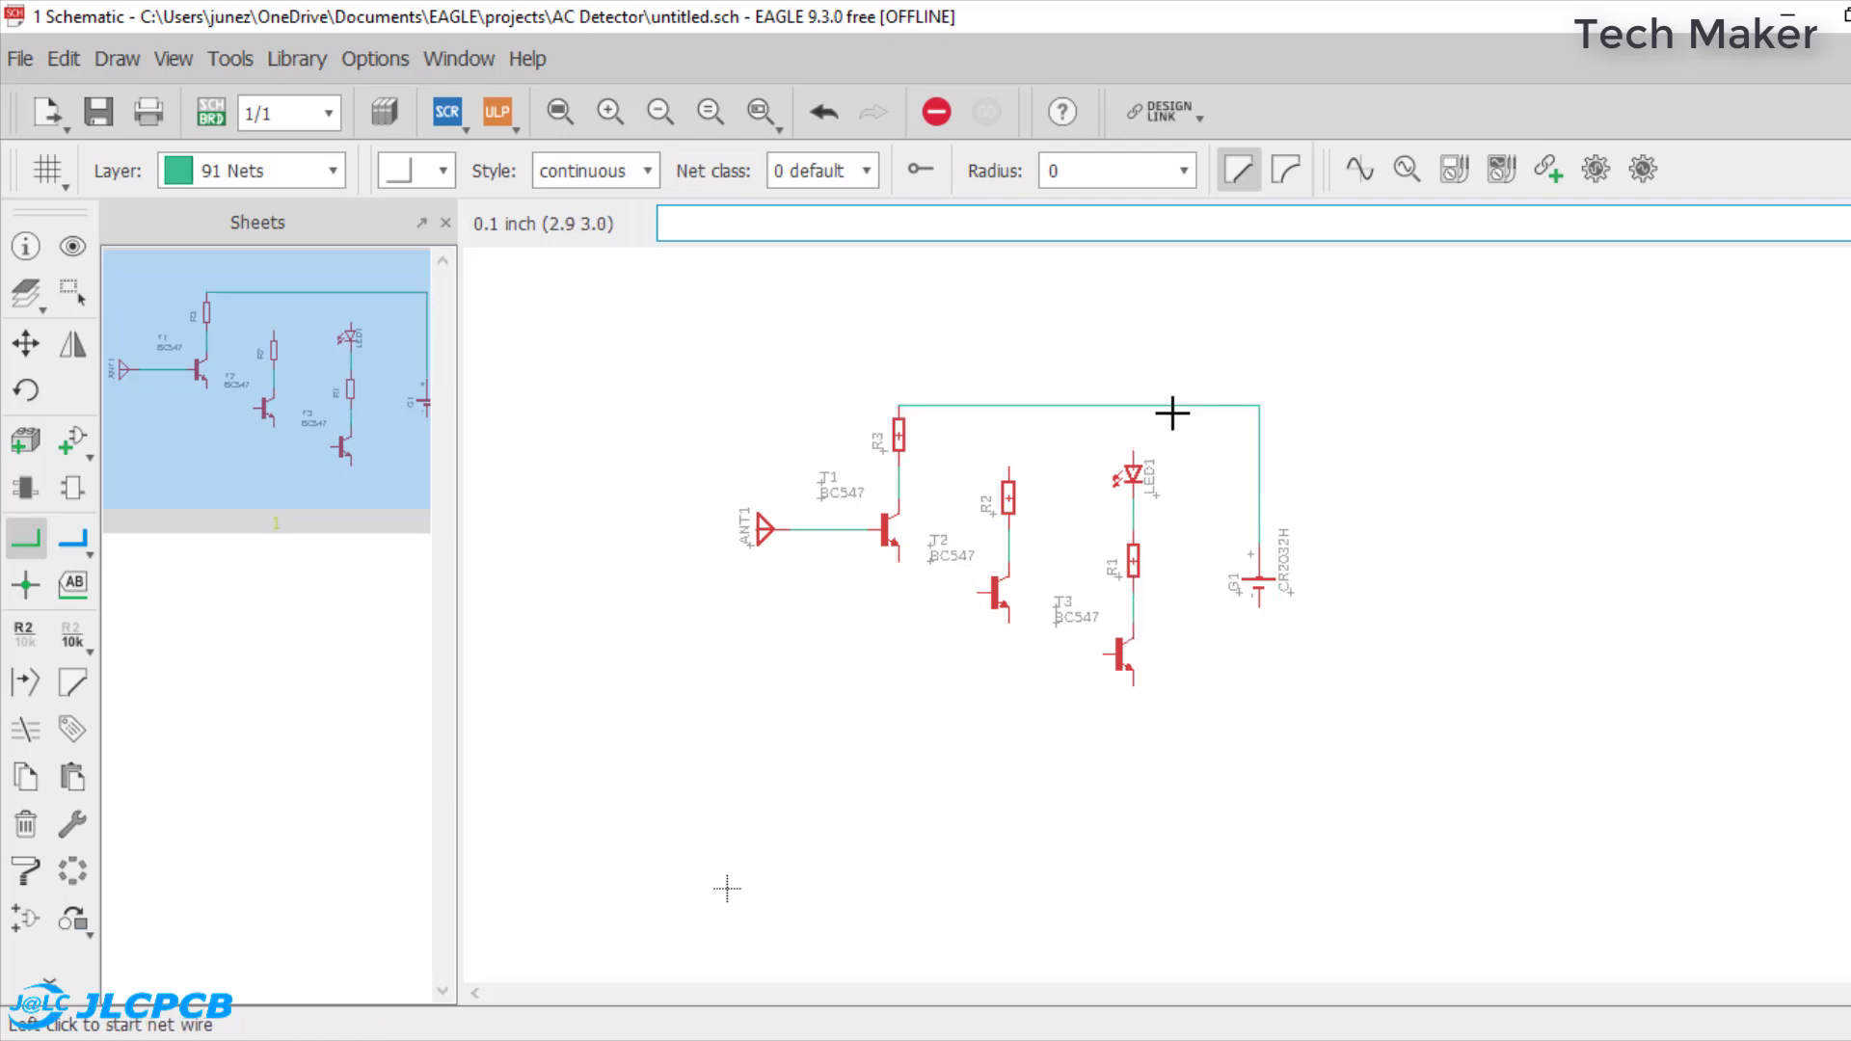
click(1134, 687)
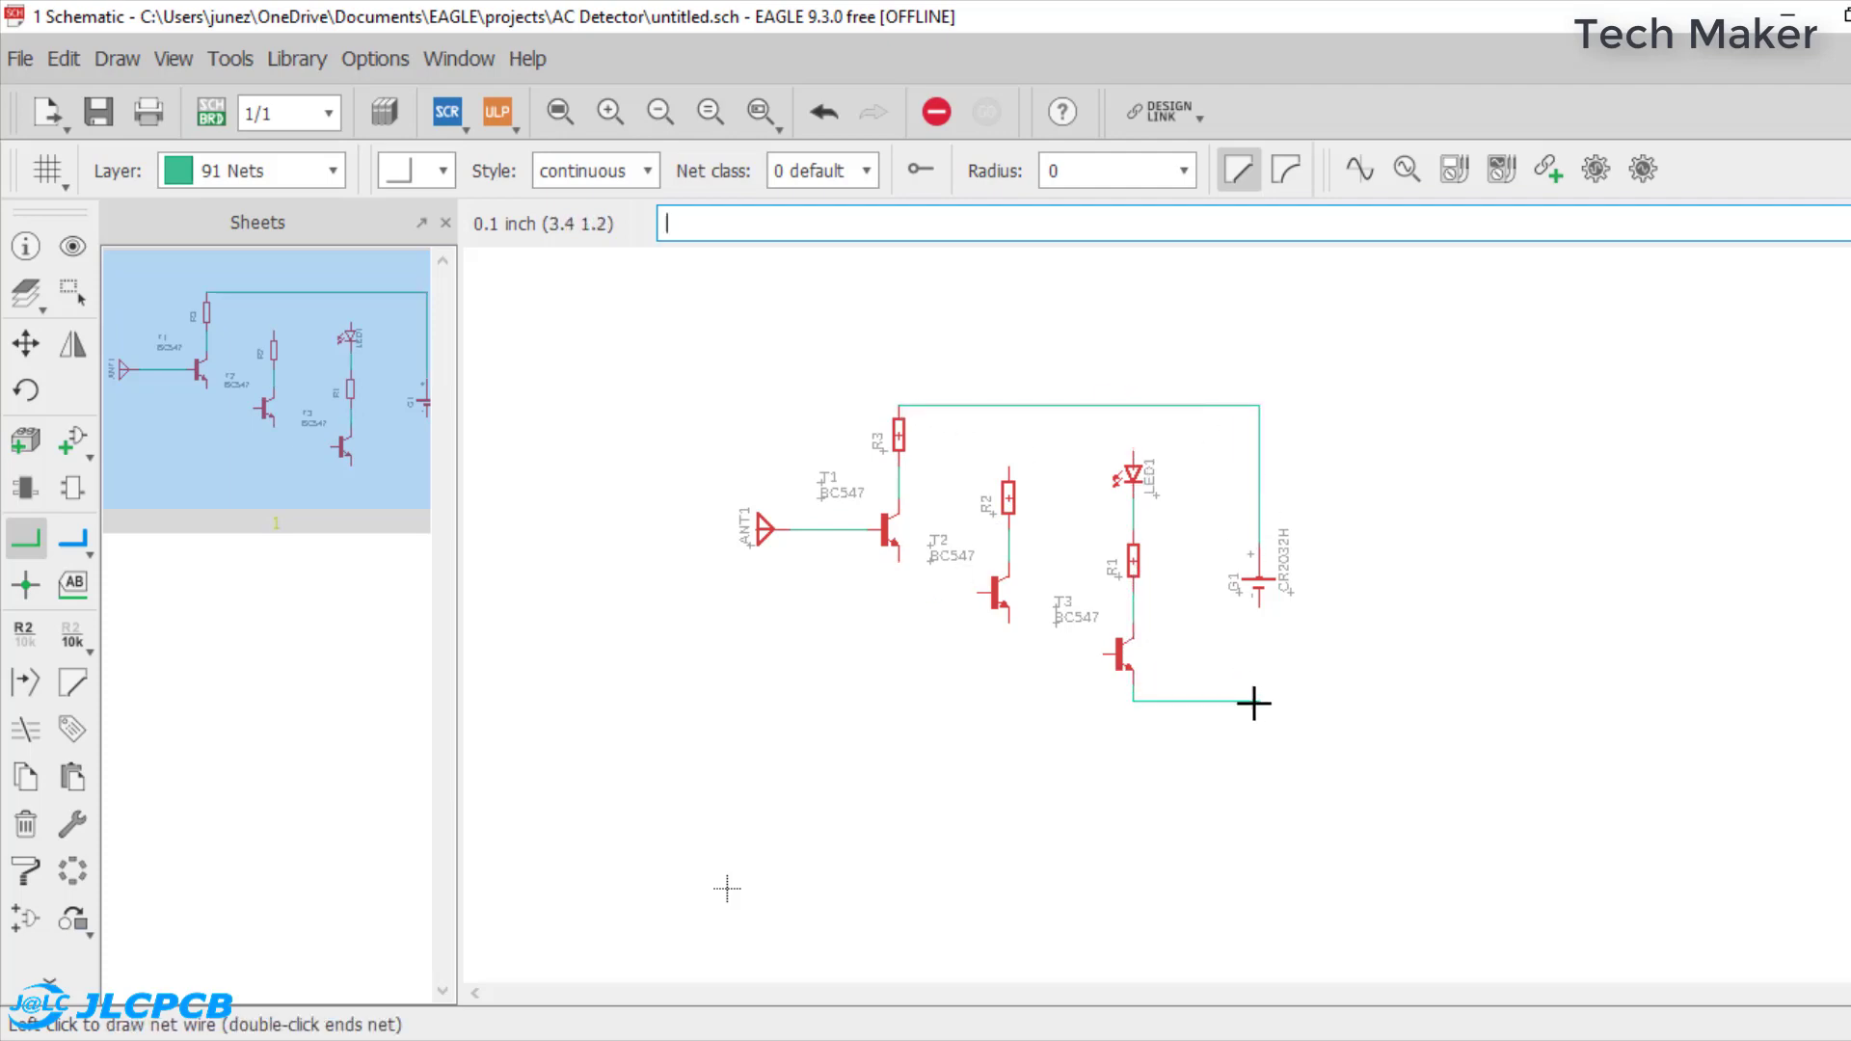
click(1256, 701)
click(1258, 601)
- Draw net wires from T2's emitter to T3's base and from T1's emitter to T2's base
click(1008, 621)
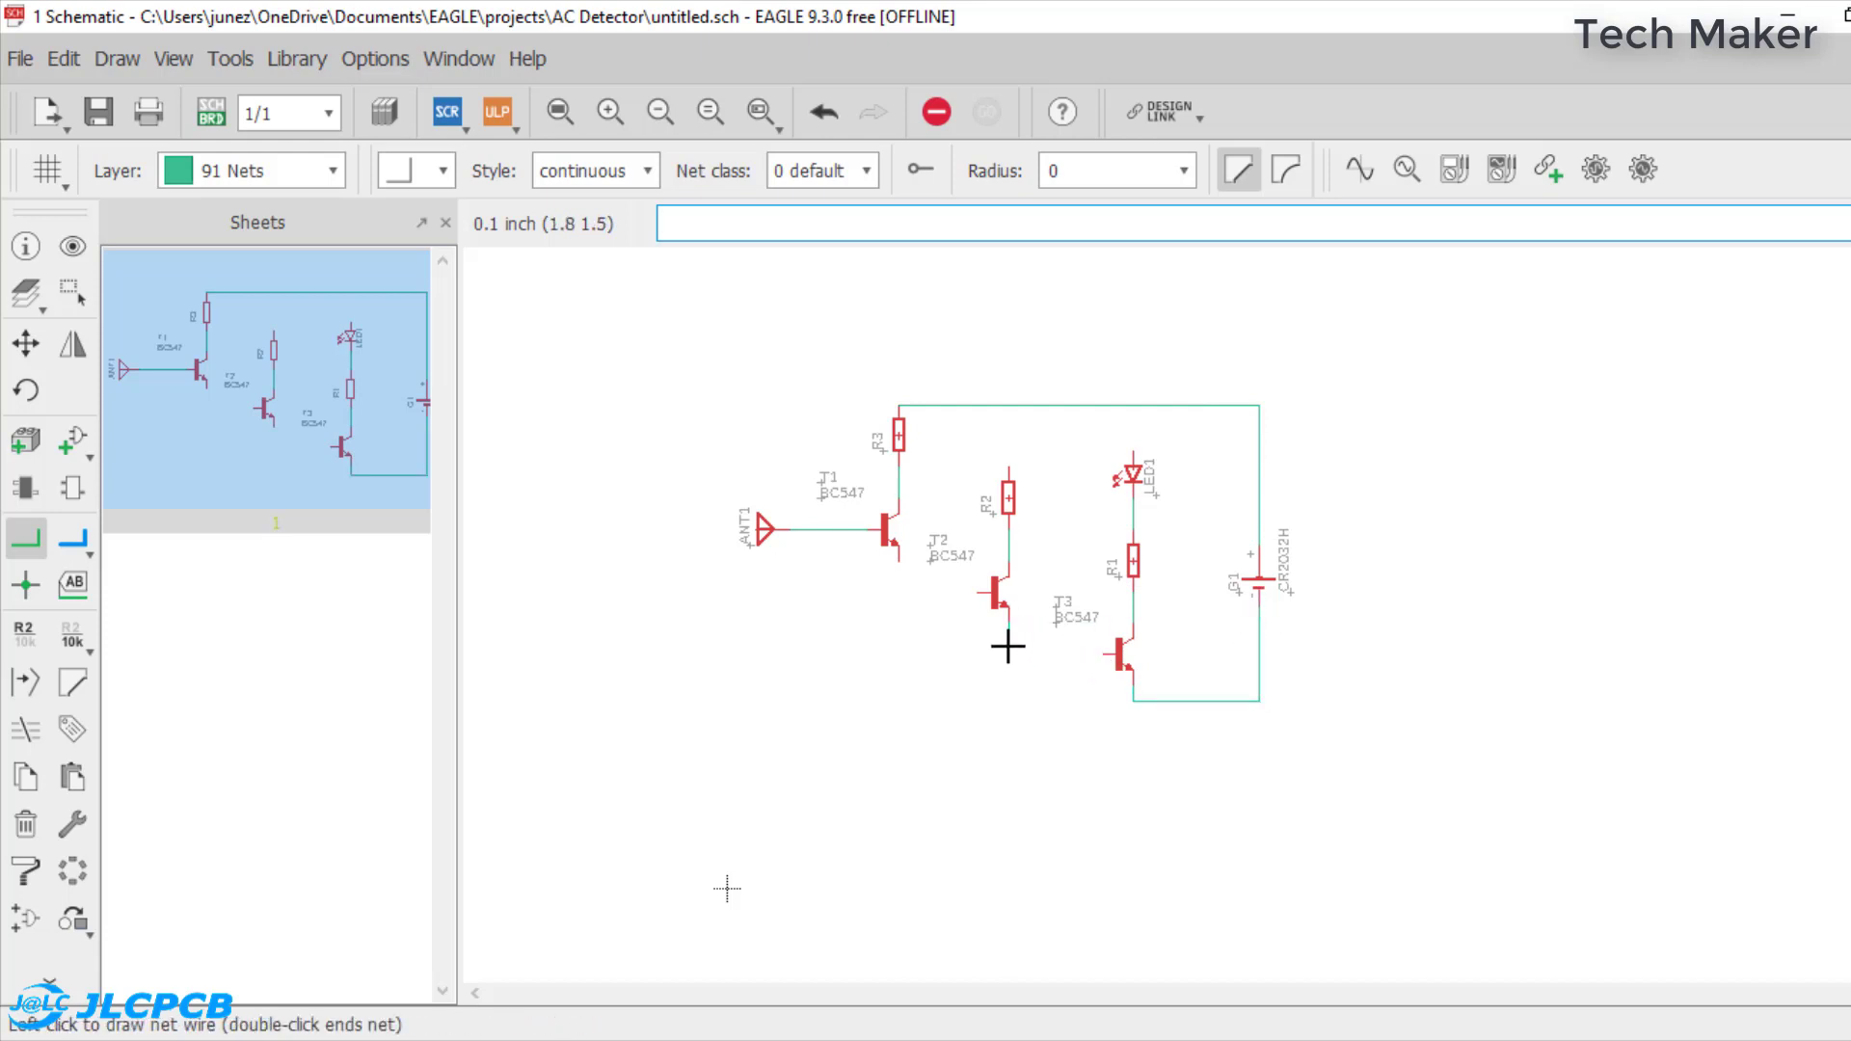
click(1008, 653)
click(1116, 653)
click(898, 551)
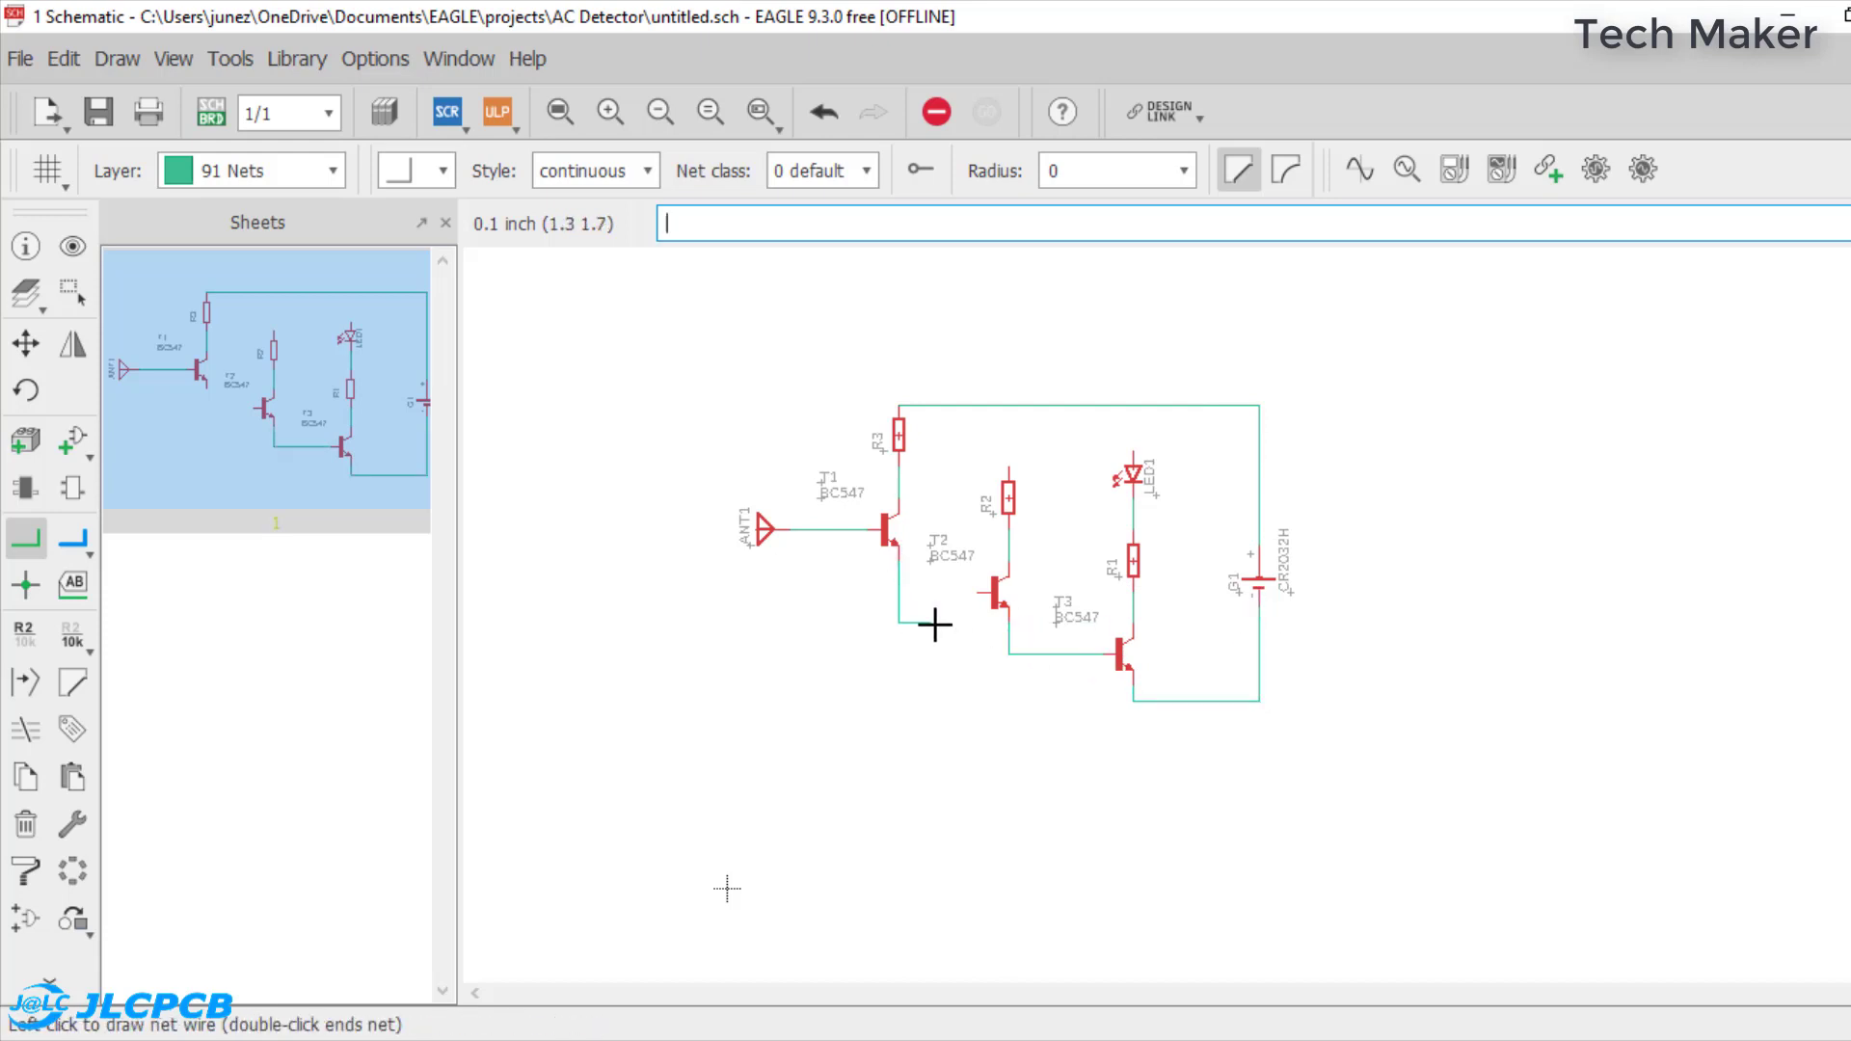
click(993, 592)
- Connect R2's upper end and LED1's anode to the battery's positive net line
click(1008, 479)
click(1008, 405)
click(1134, 453)
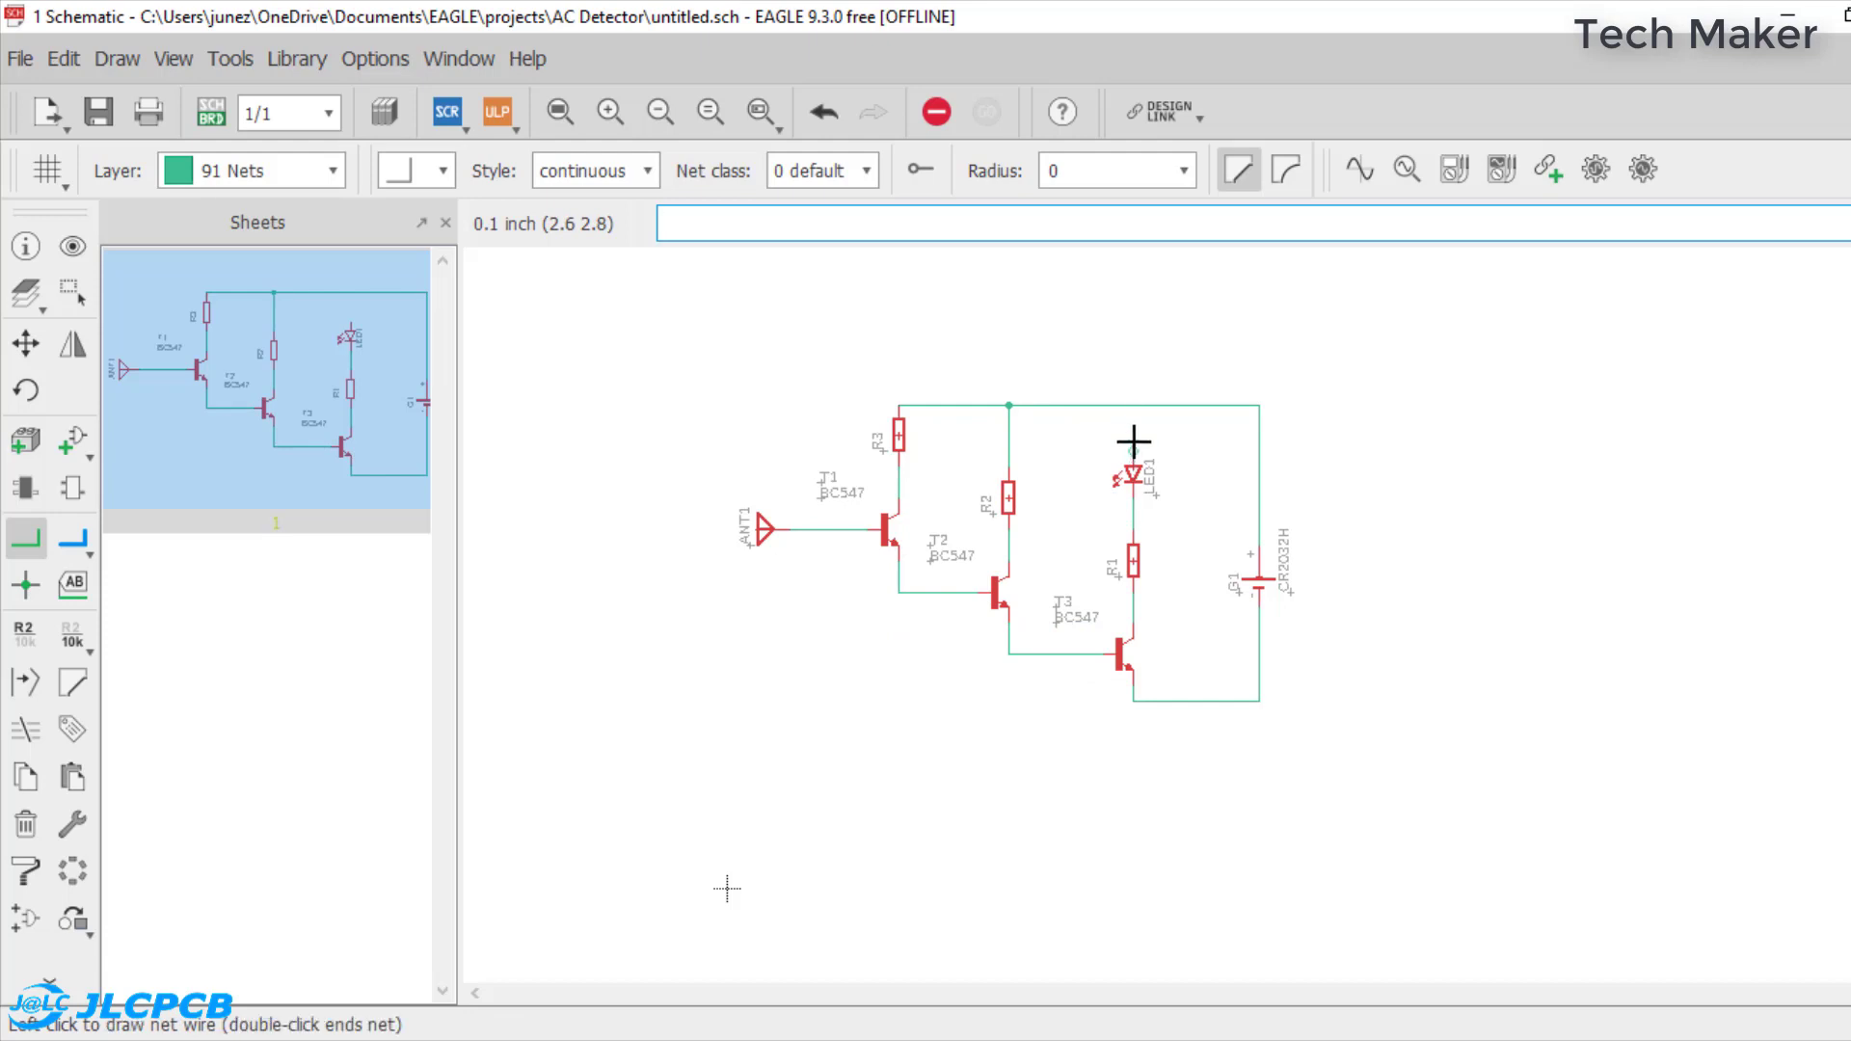
click(1134, 405)
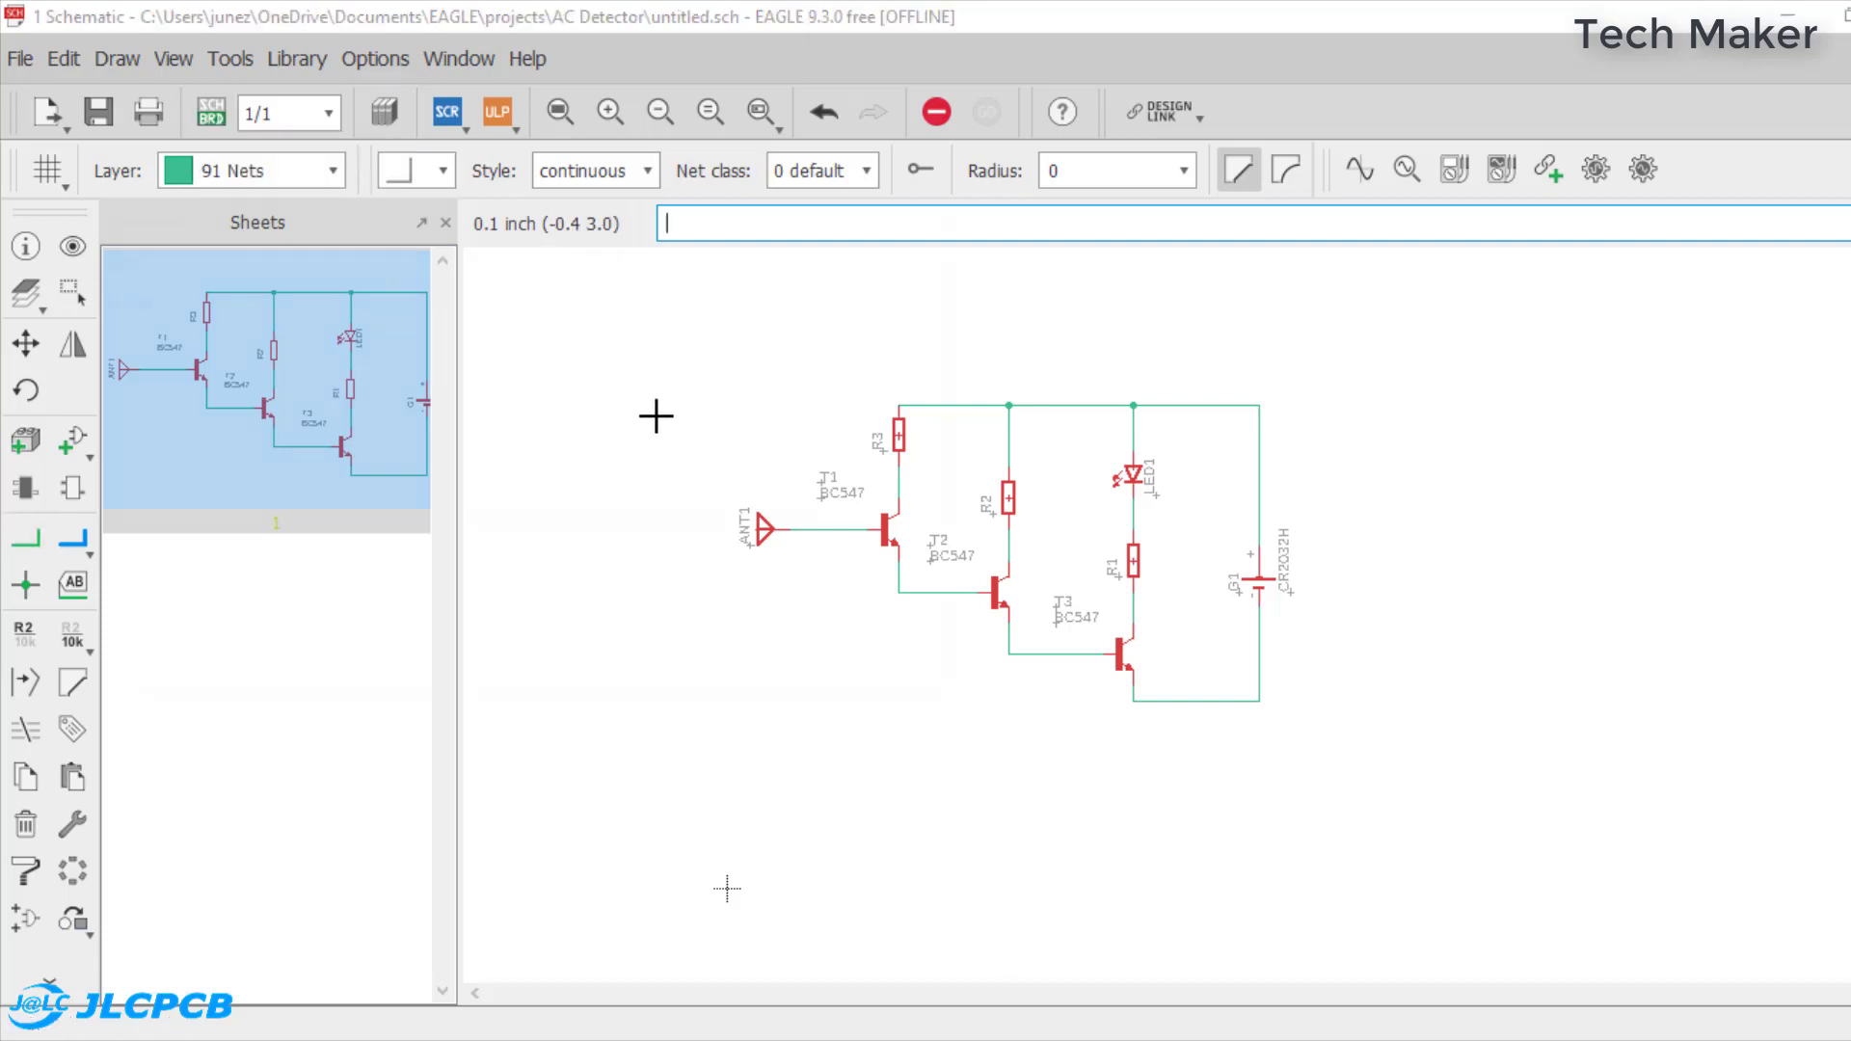
- Save the schematic in the AC Detector project under the name schematic
key(ctrl+s)
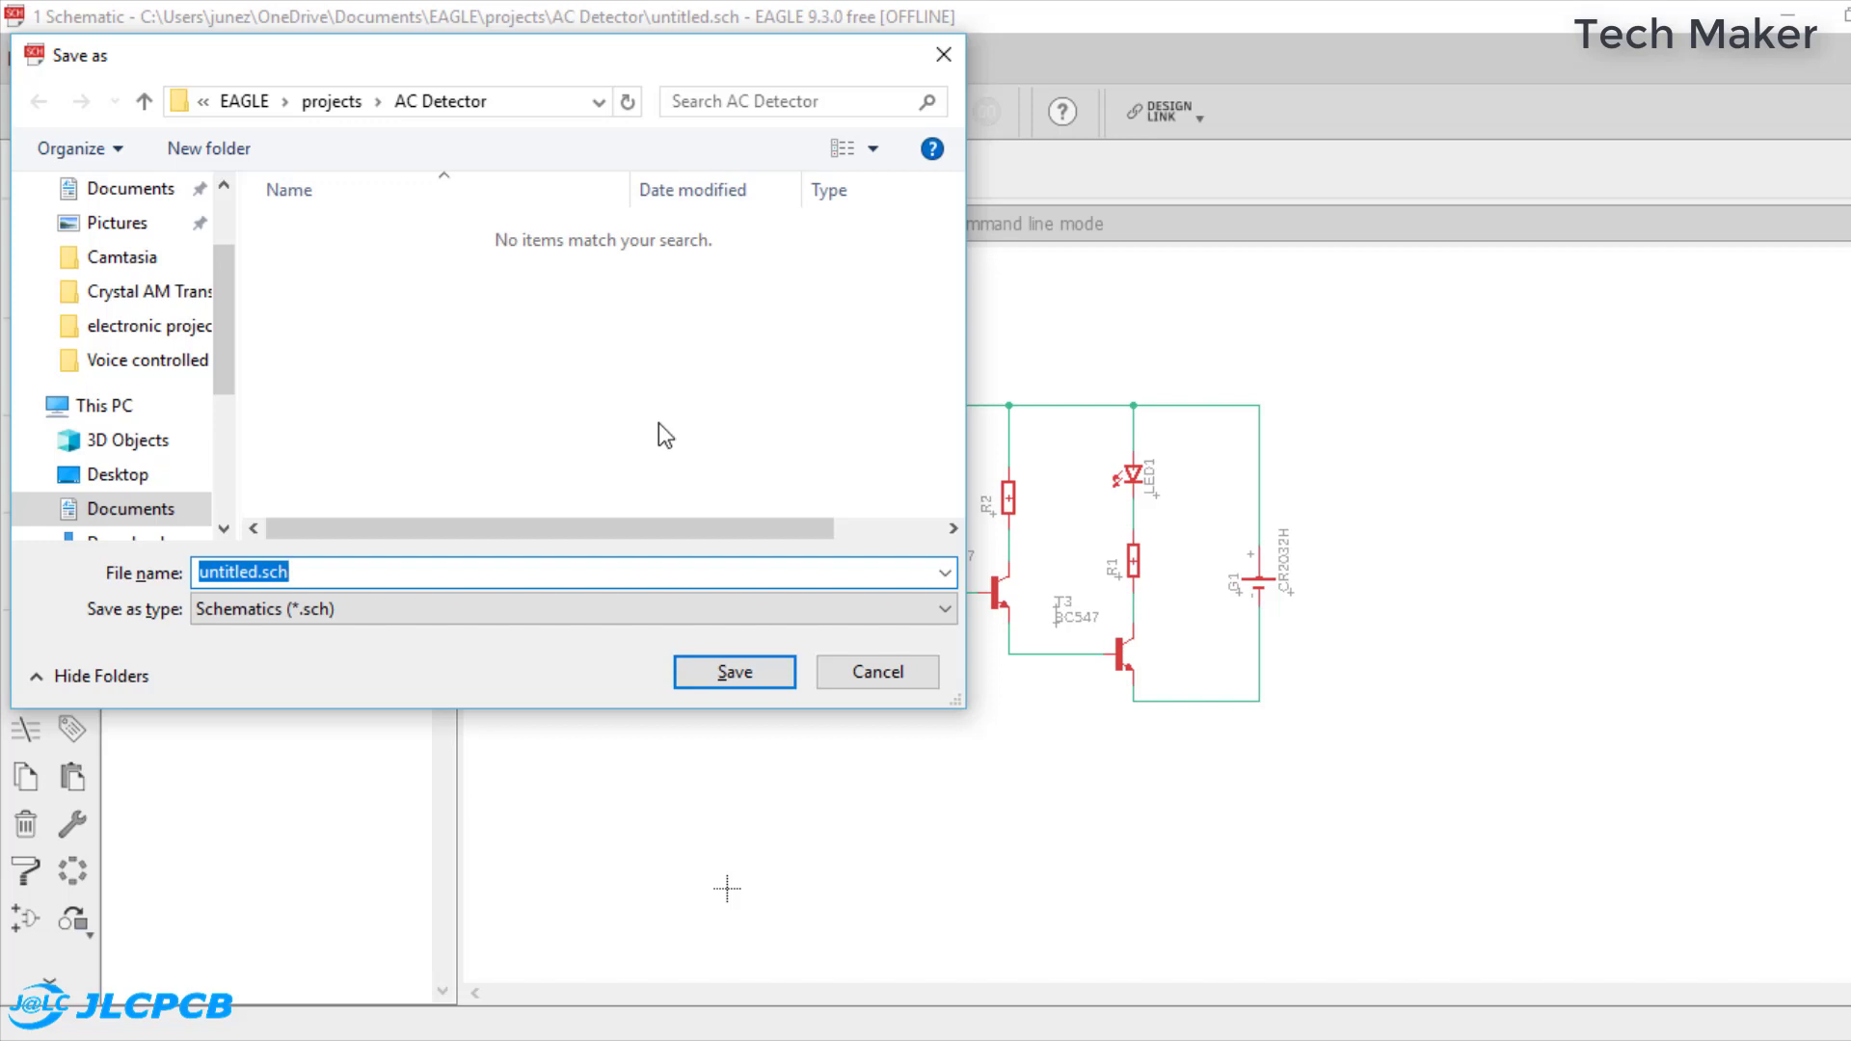
text(sche)
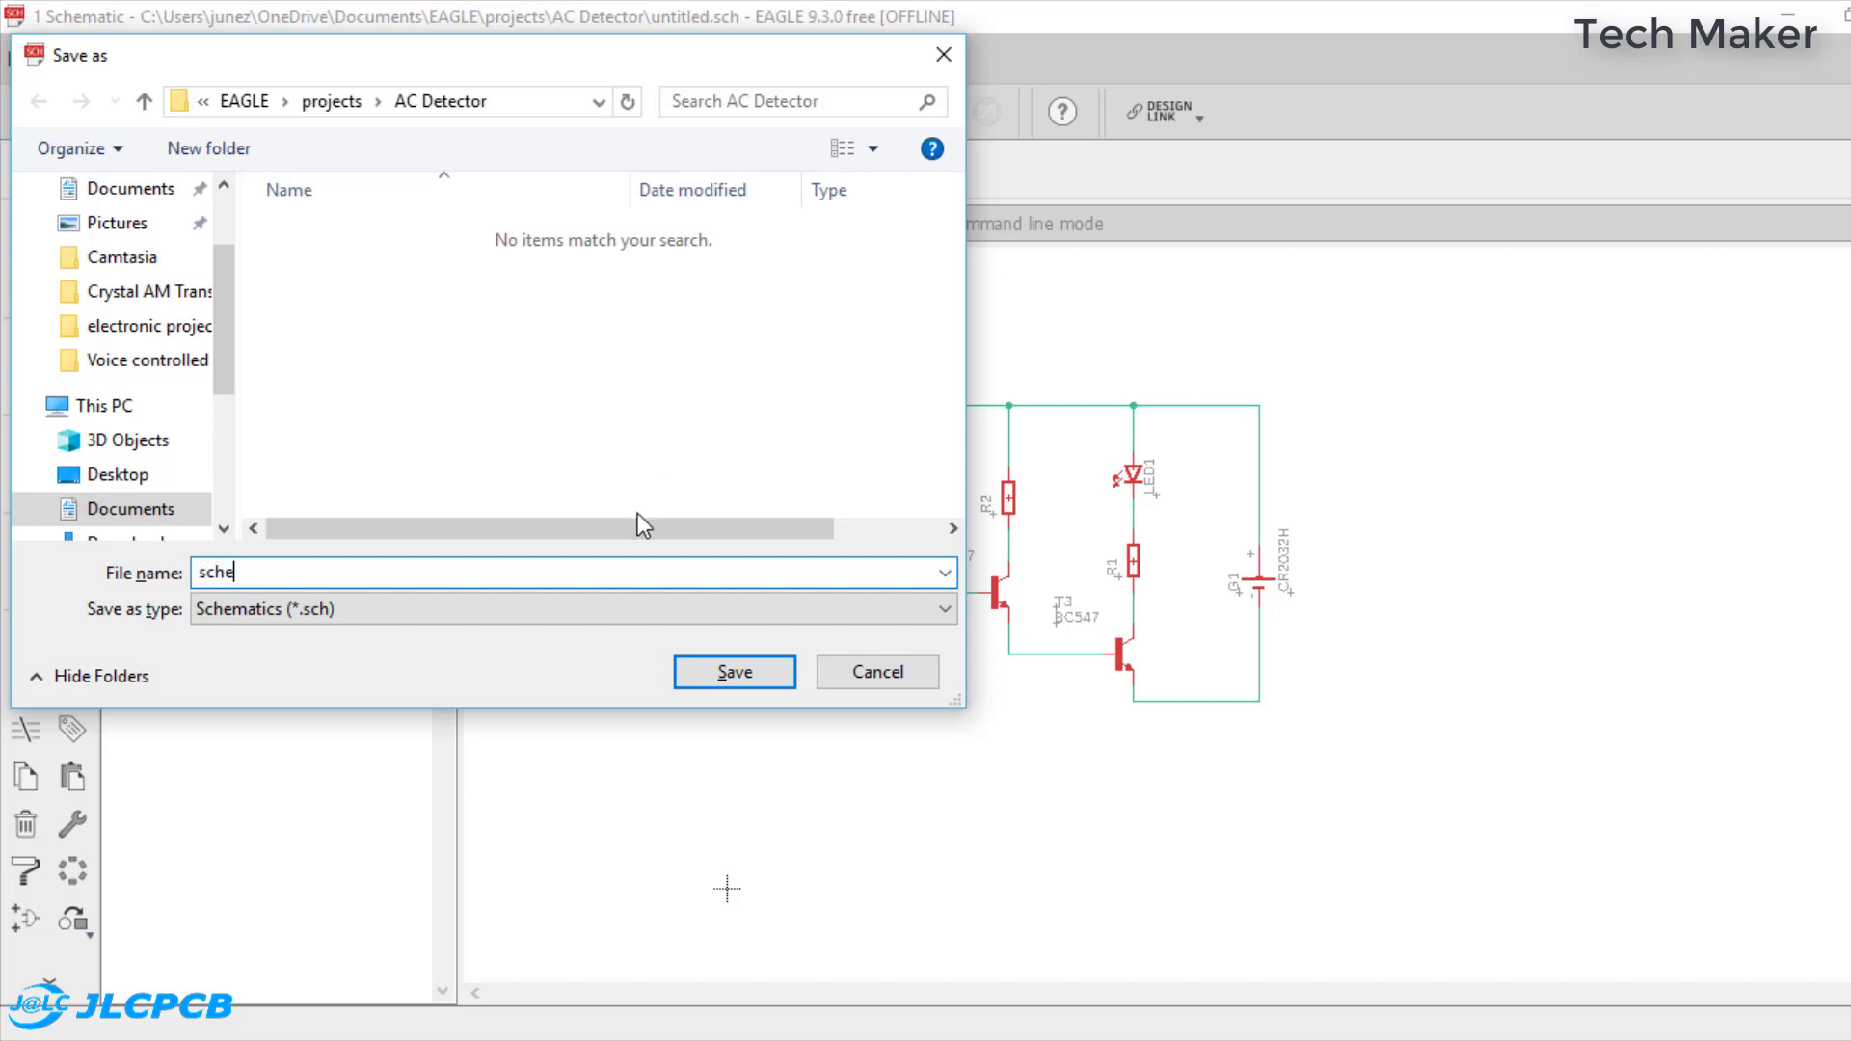
text(matic)
key(Return)
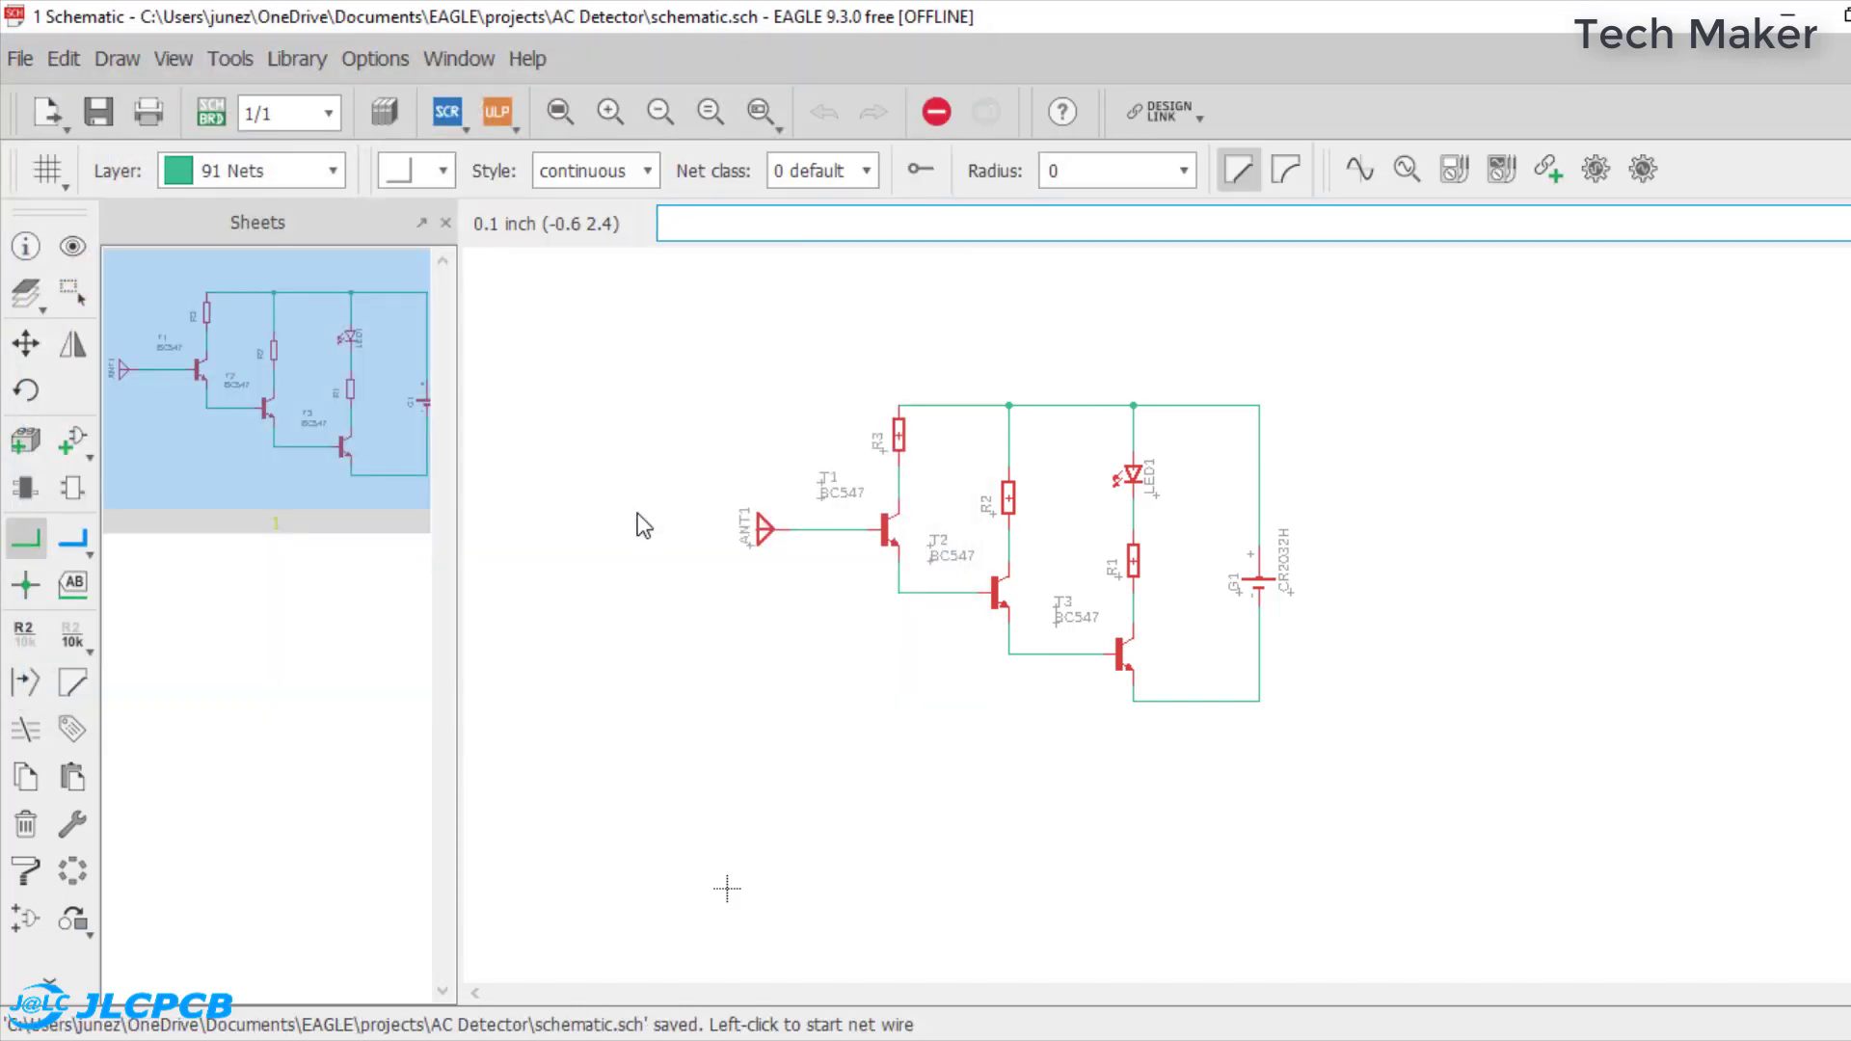
- Create the board layout from the schematic and maximize the board window
click(212, 119)
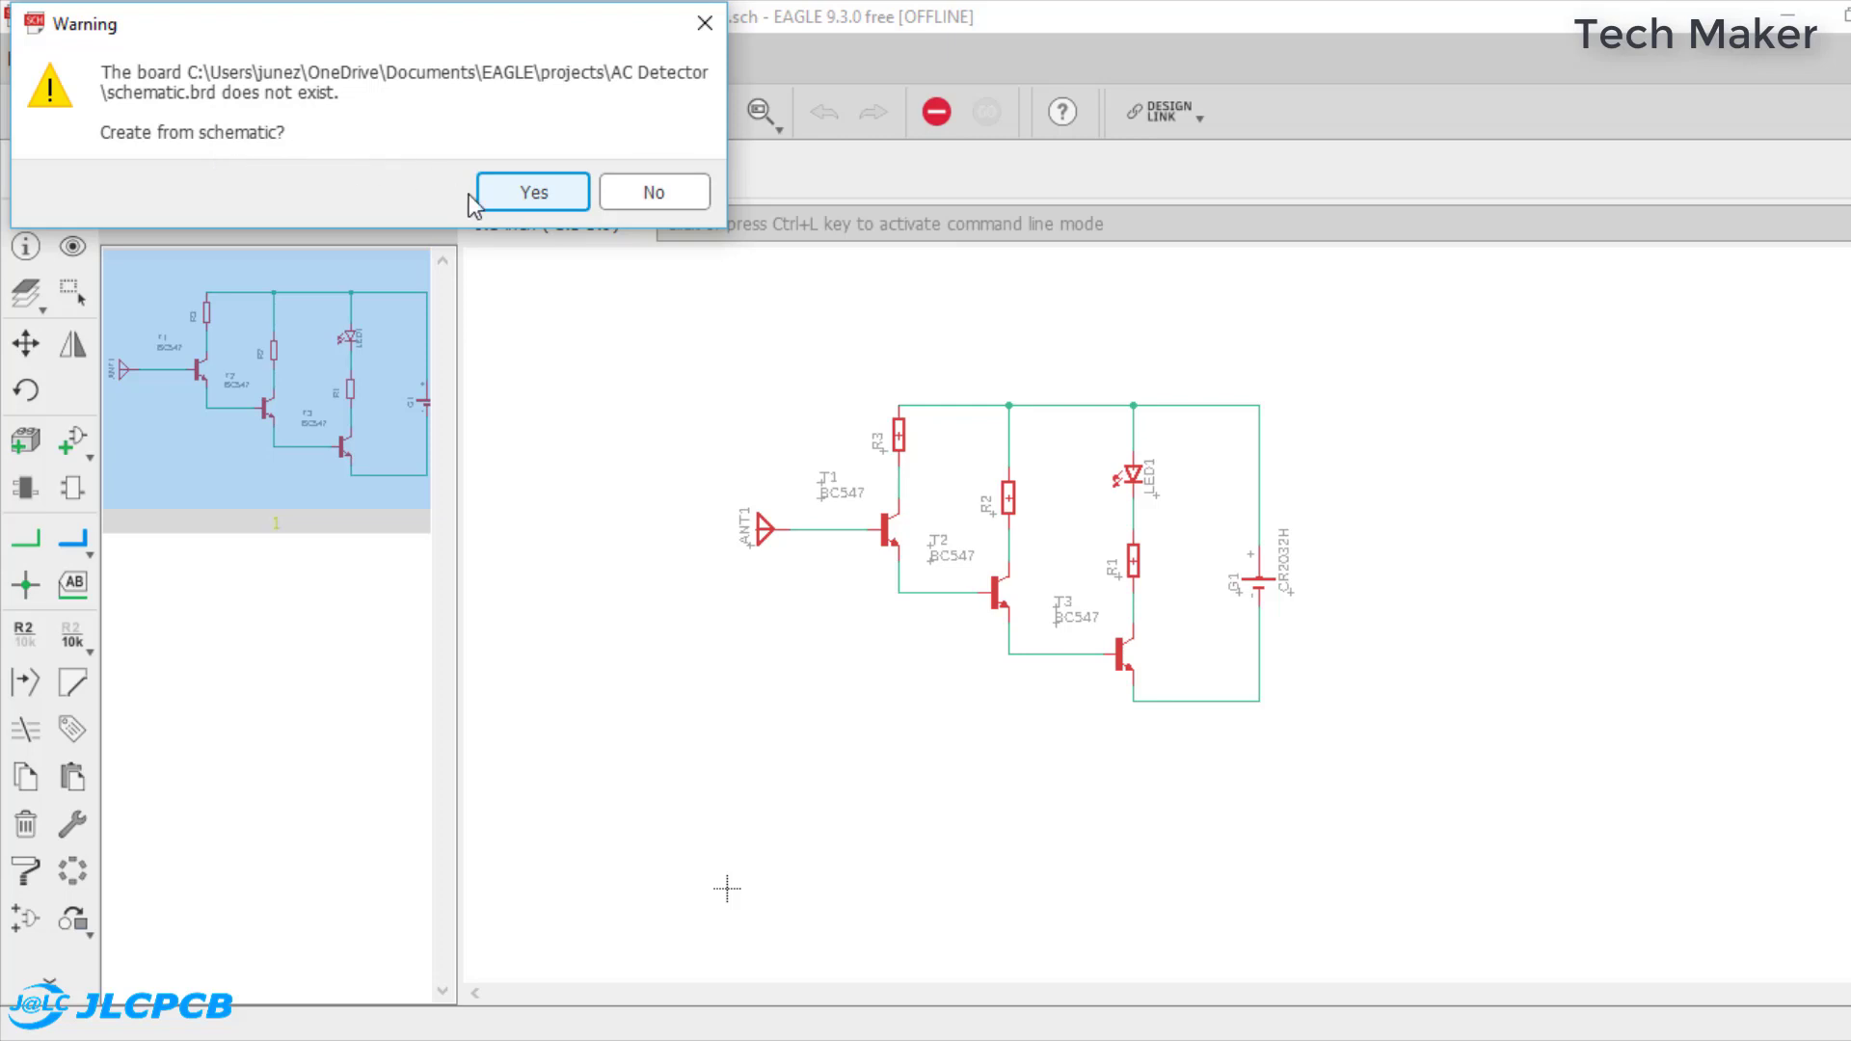
click(522, 195)
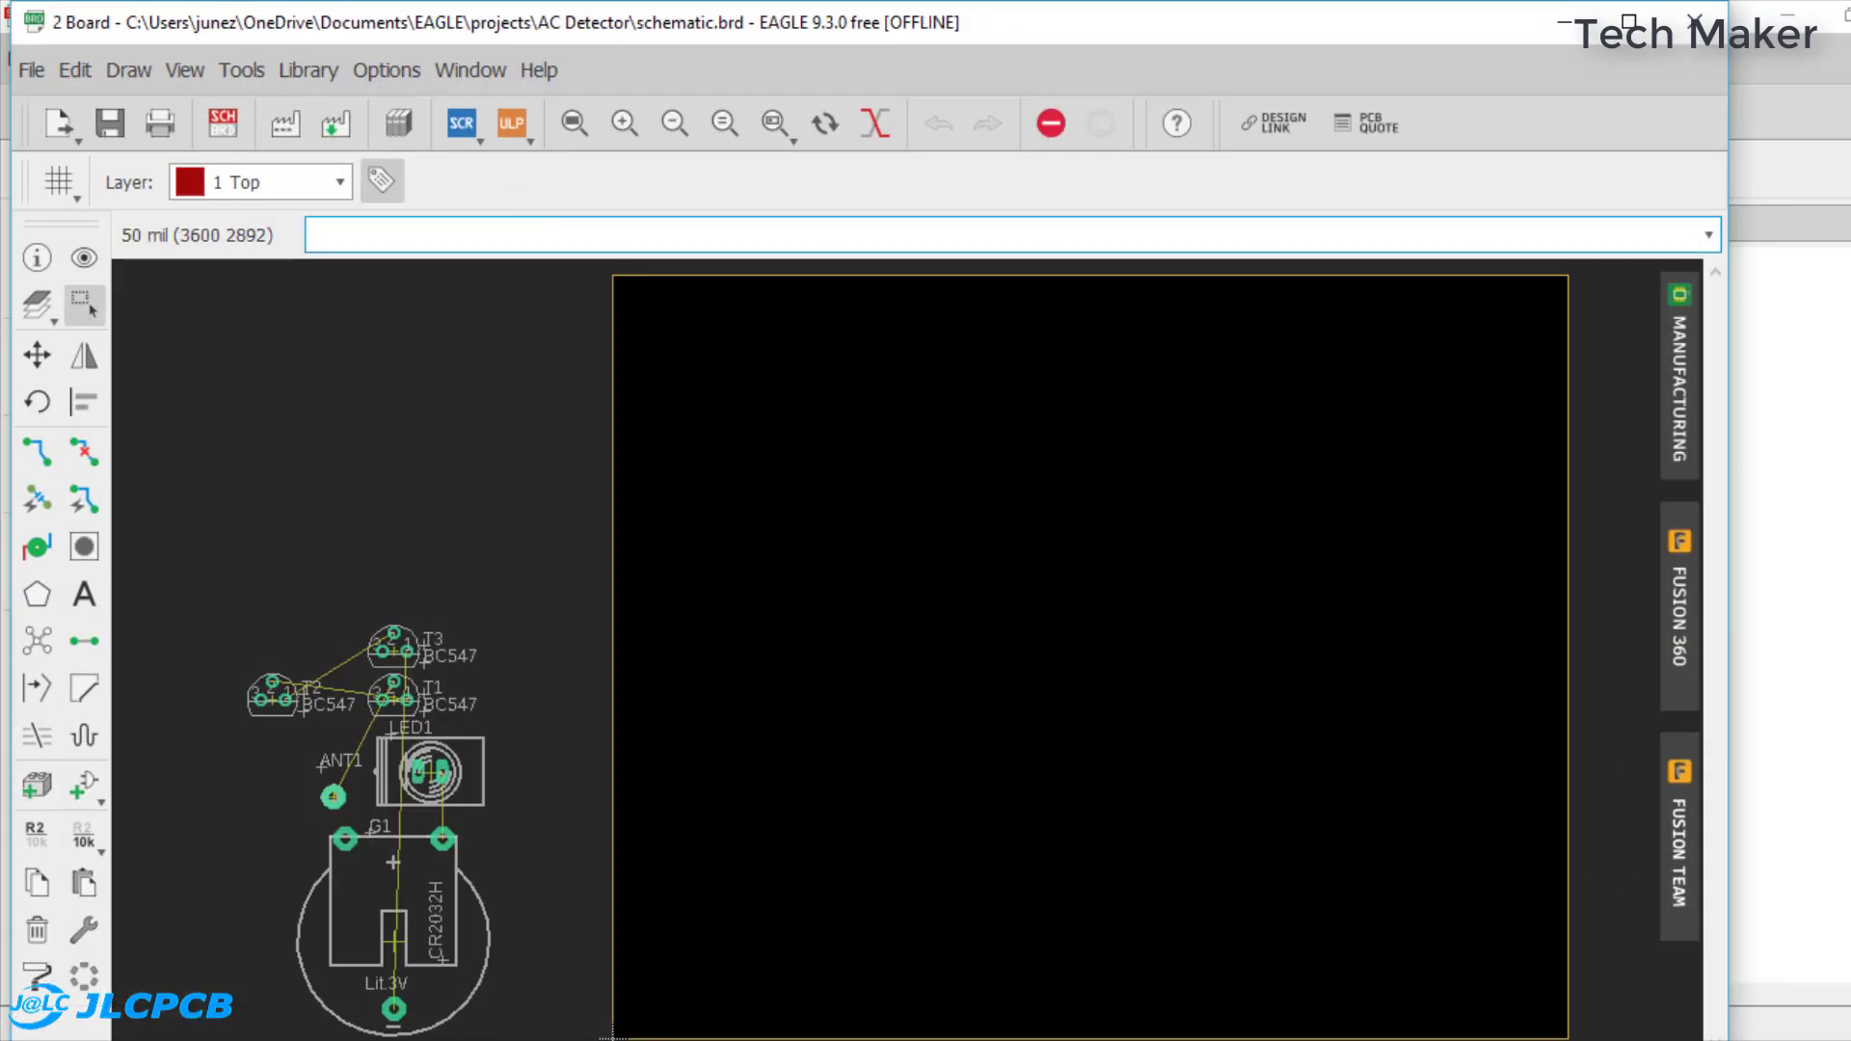
click(1628, 24)
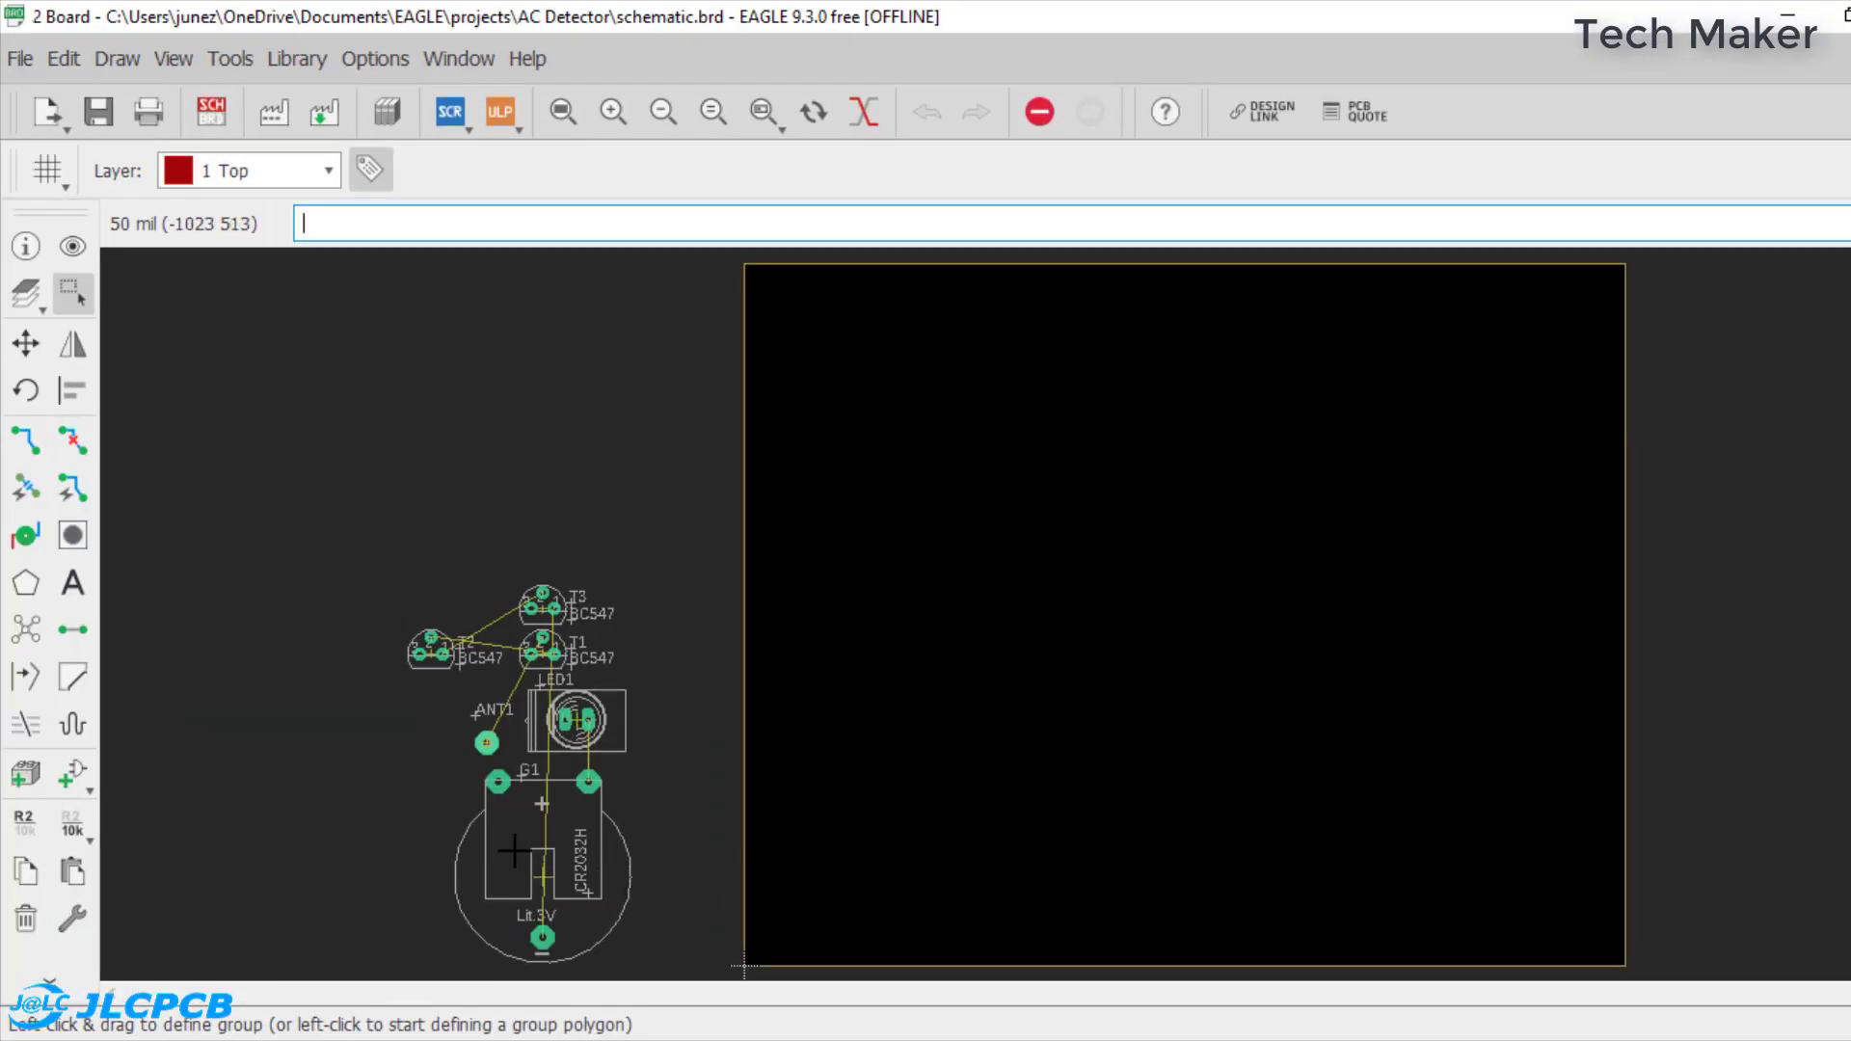
- Move all components together as a group into the middle of the board outline
key(ctrl+a)
key(F7)
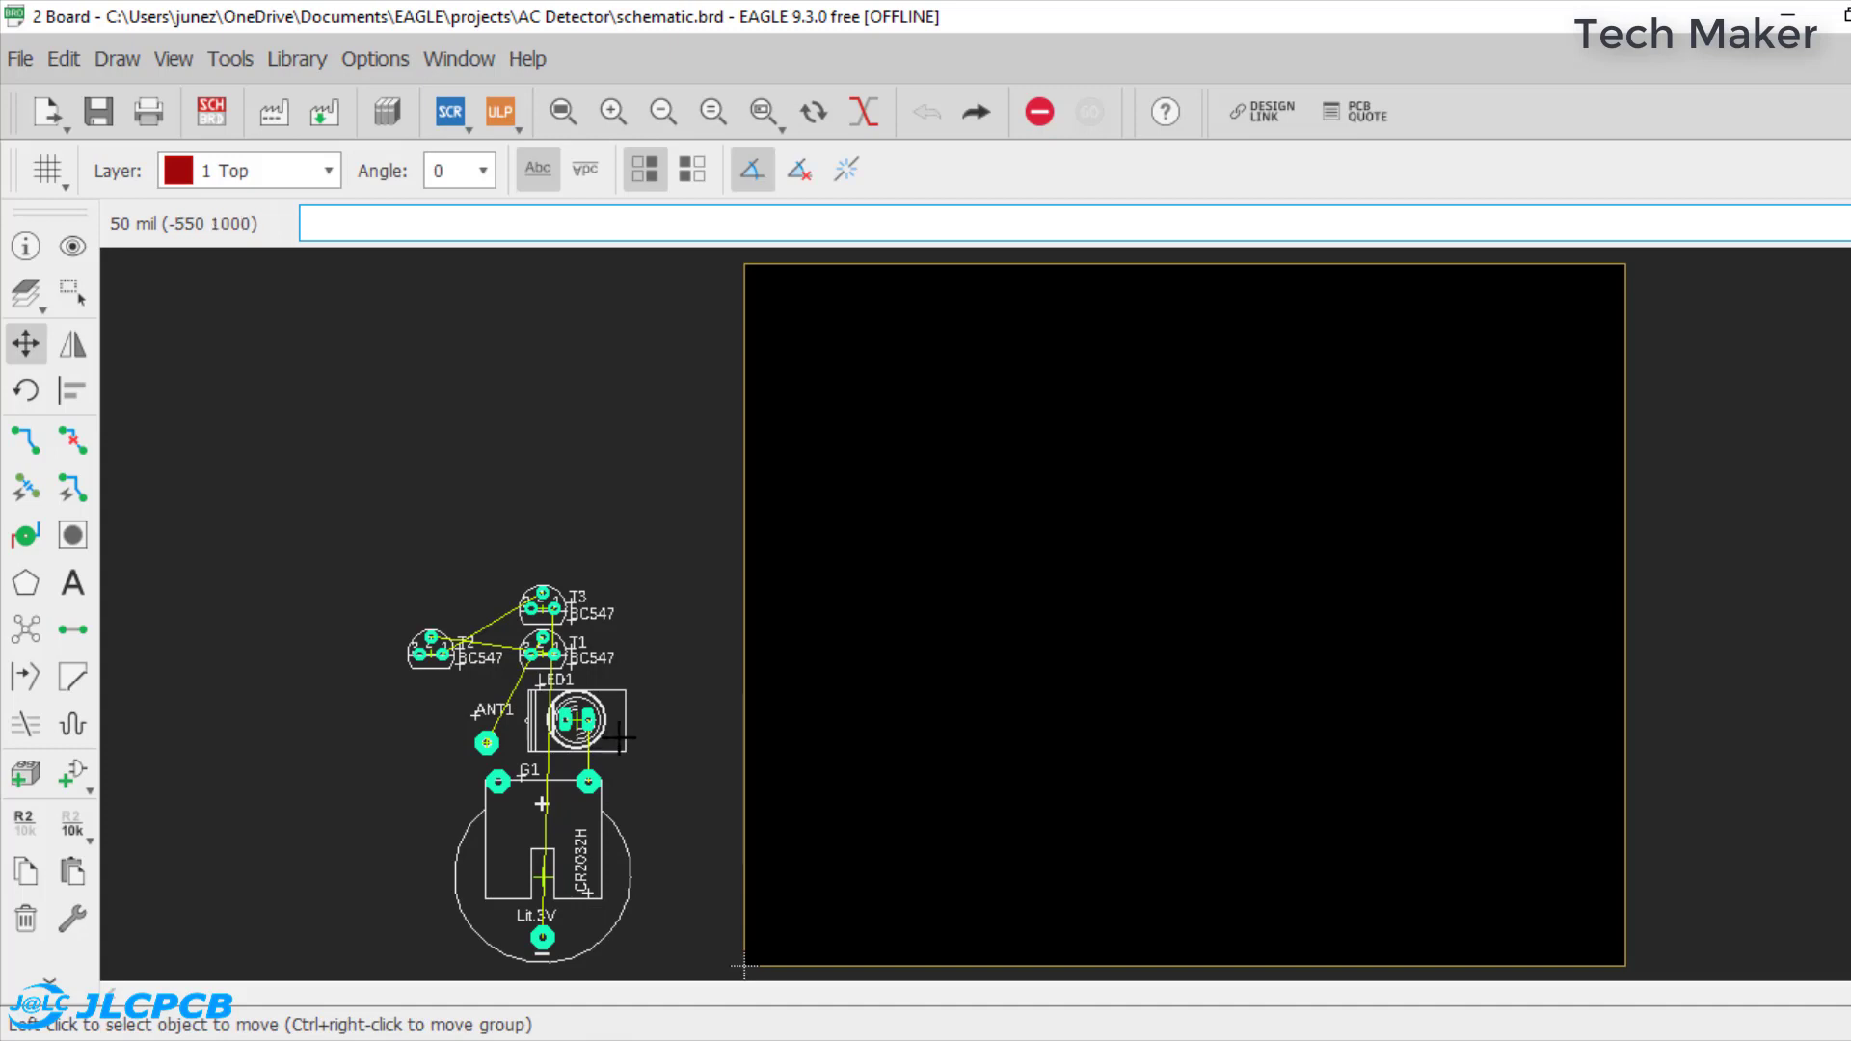
ctrl+right_click(618, 737)
click(661, 754)
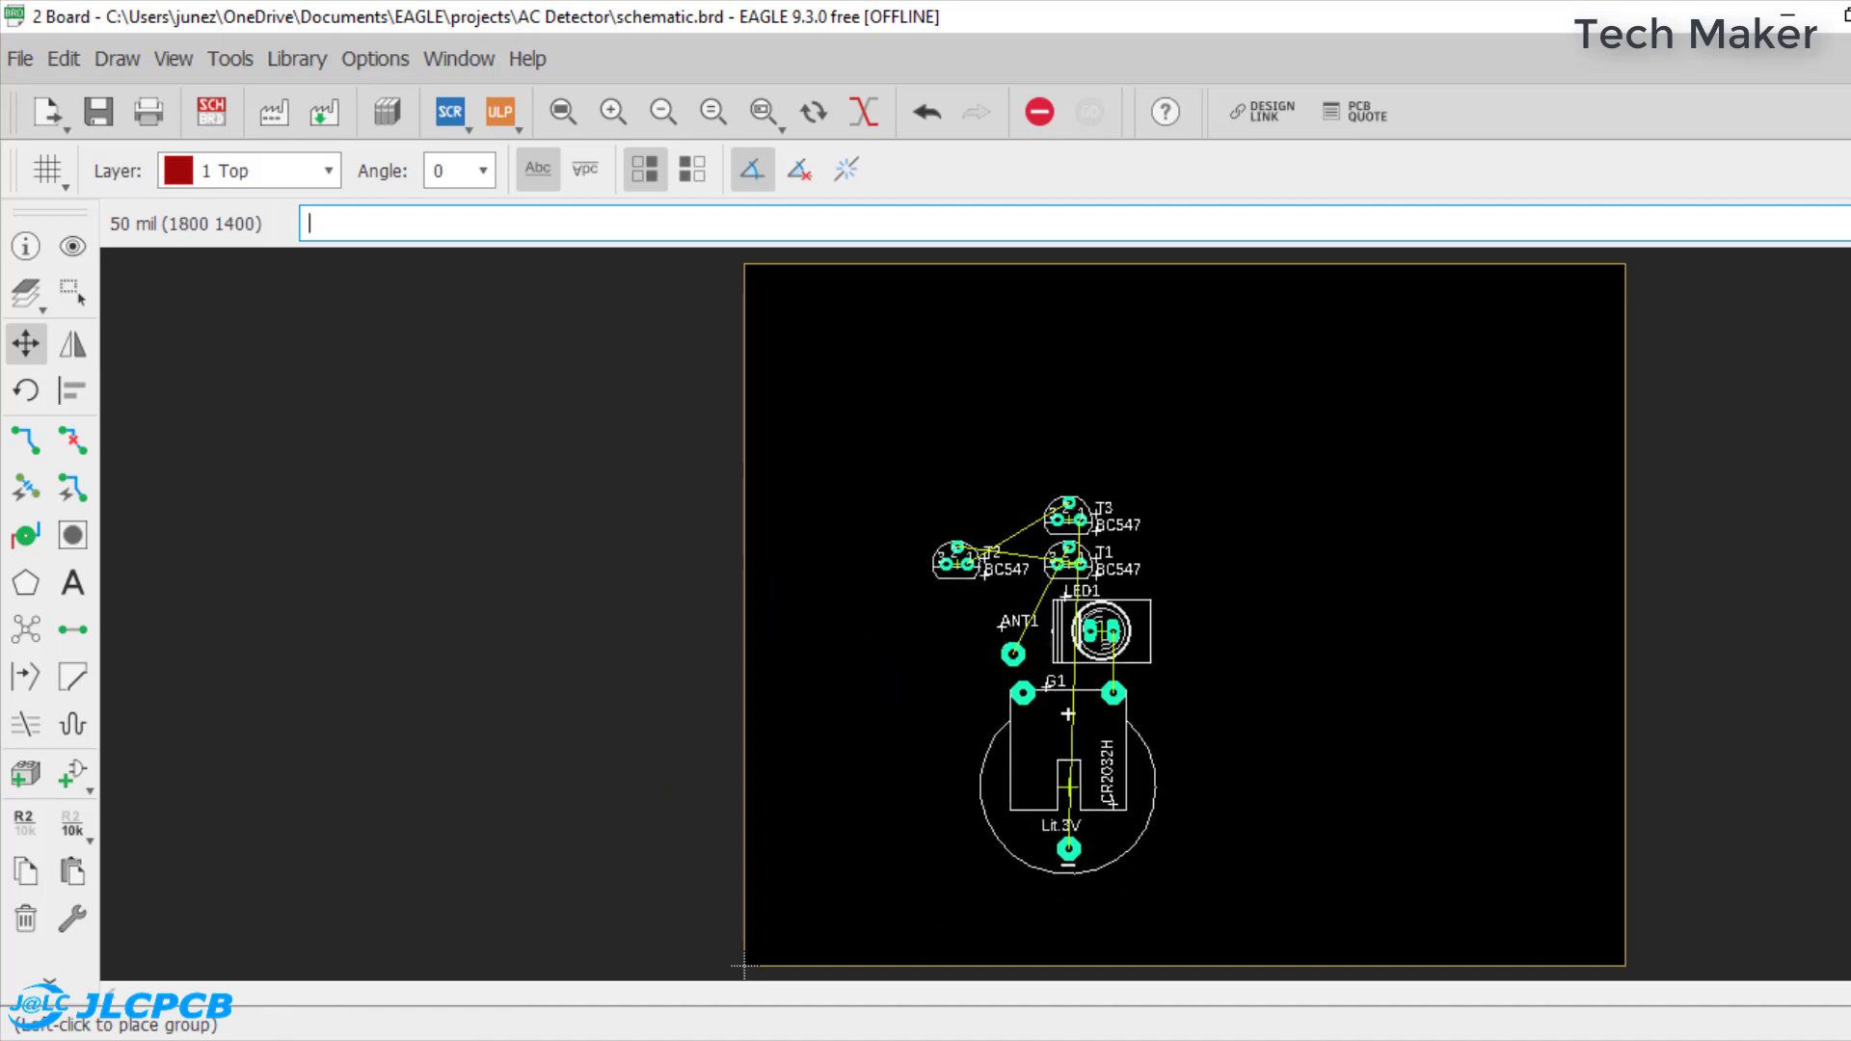
click(1191, 669)
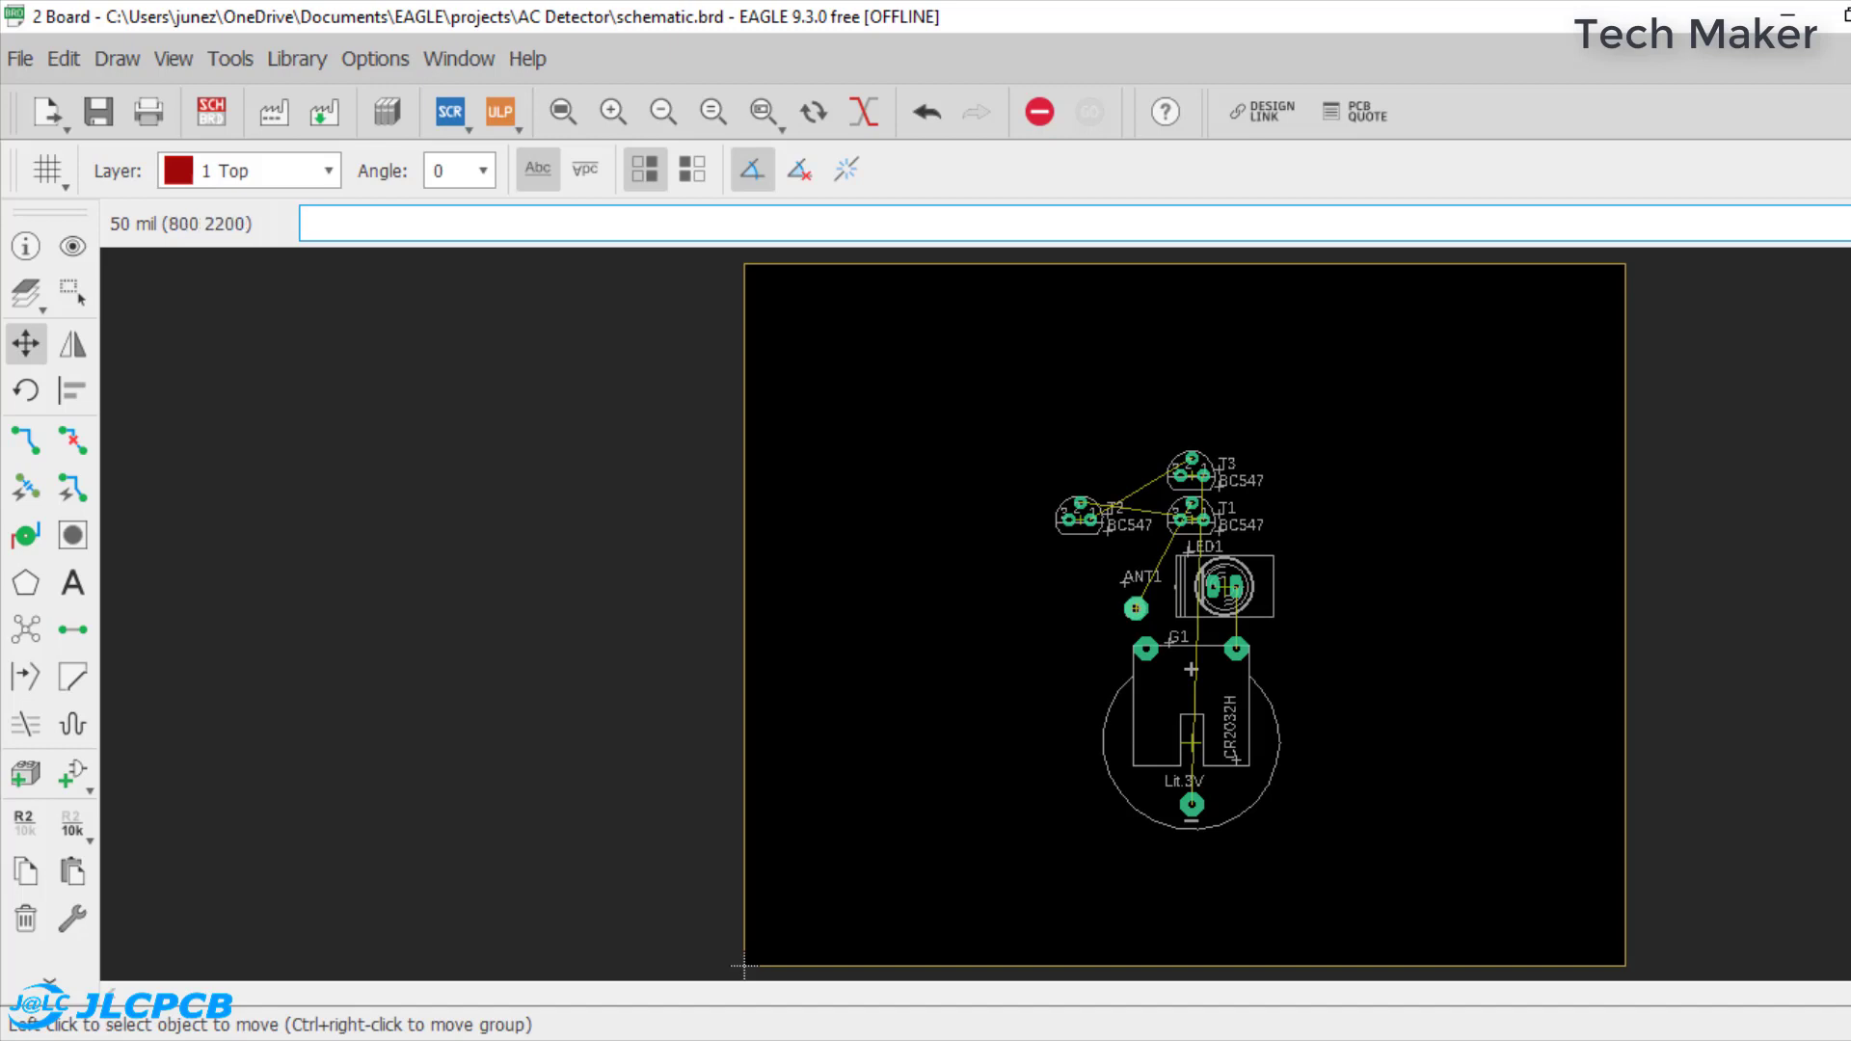
- Move transistor T2 slightly up and to the right, and place T1 directly above it
click(84, 380)
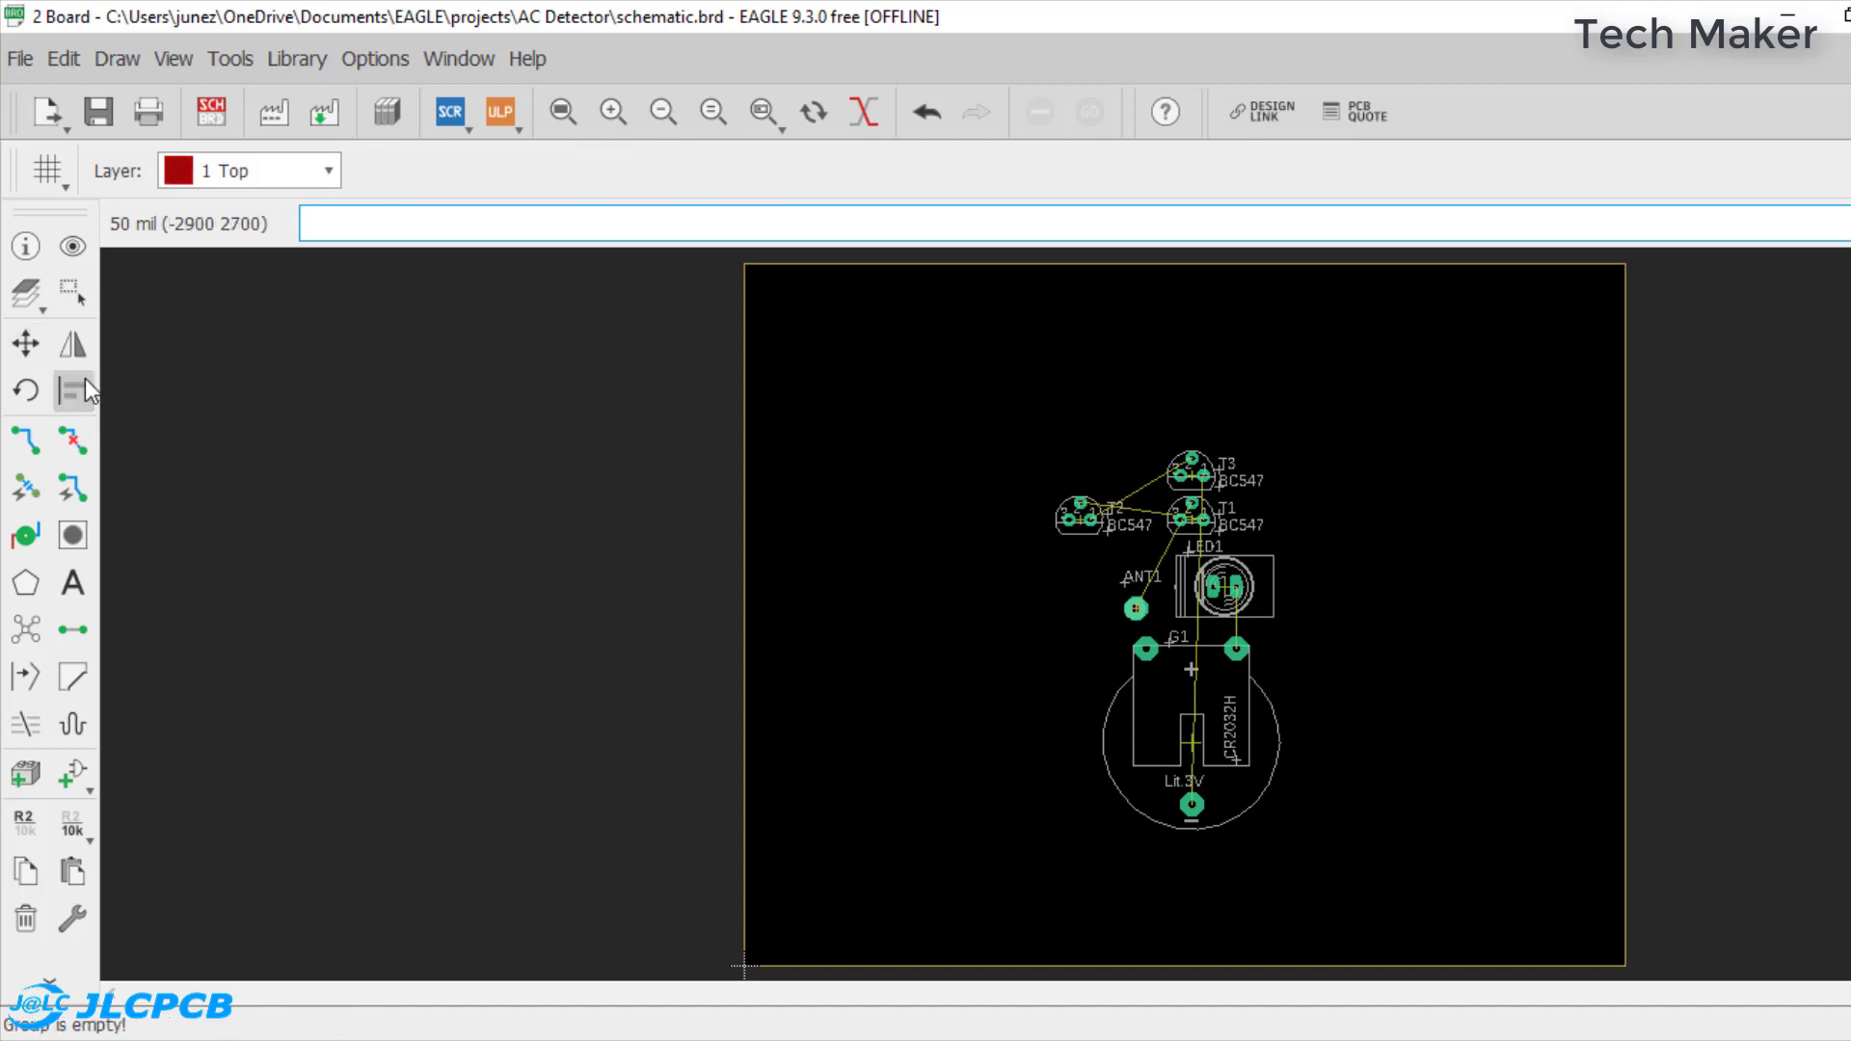
click(72, 292)
ctrl+right_click(1077, 525)
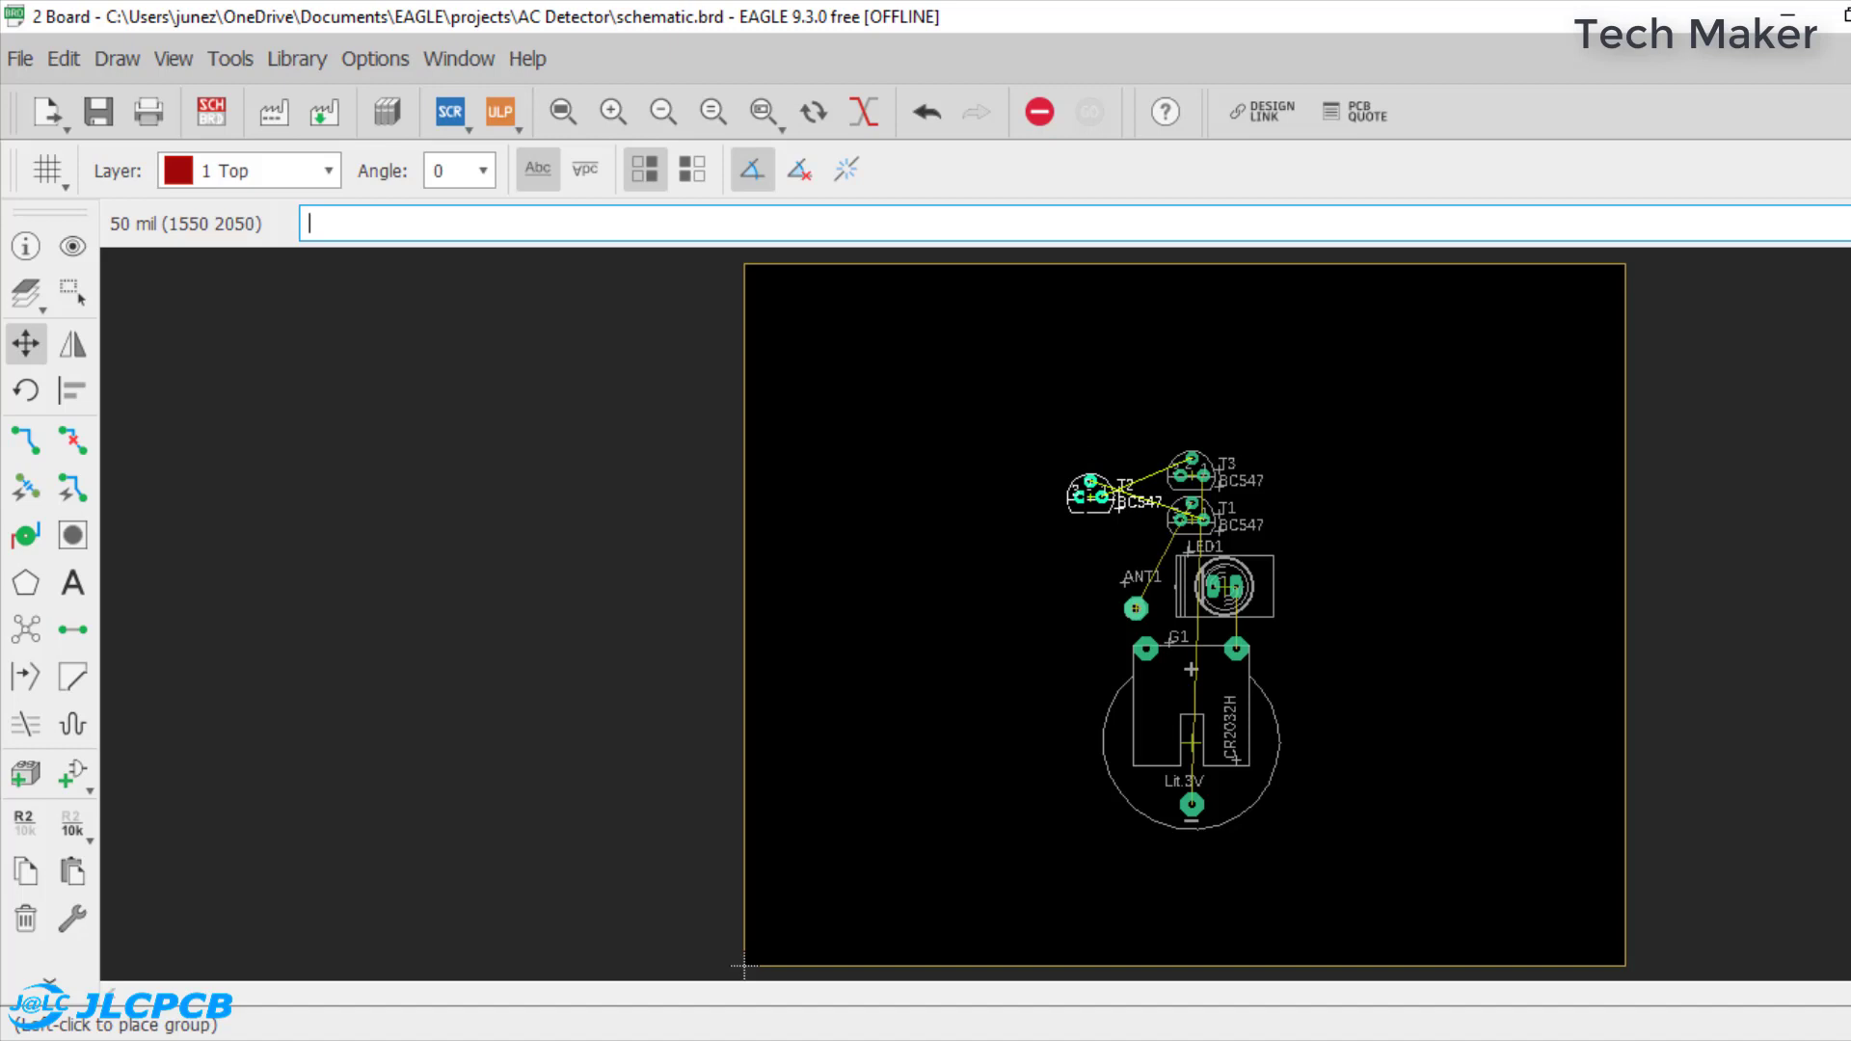
click(73, 292)
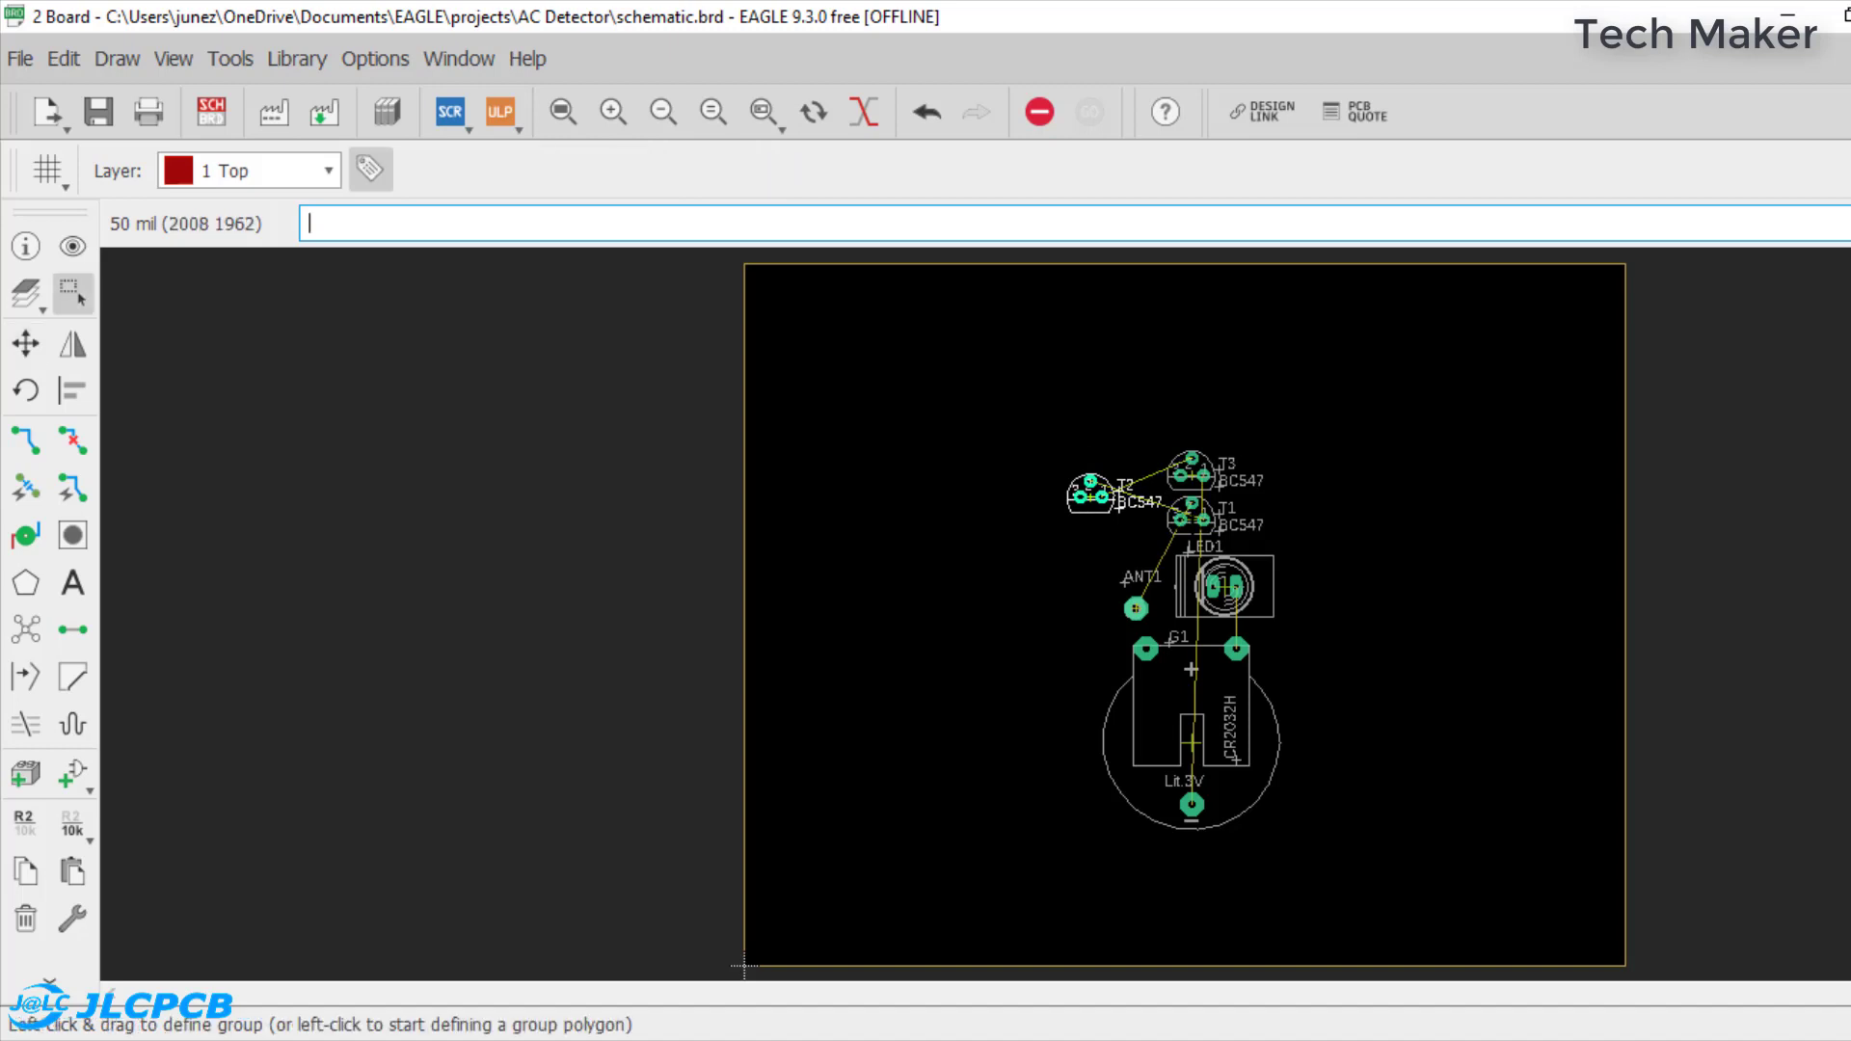
click(1204, 515)
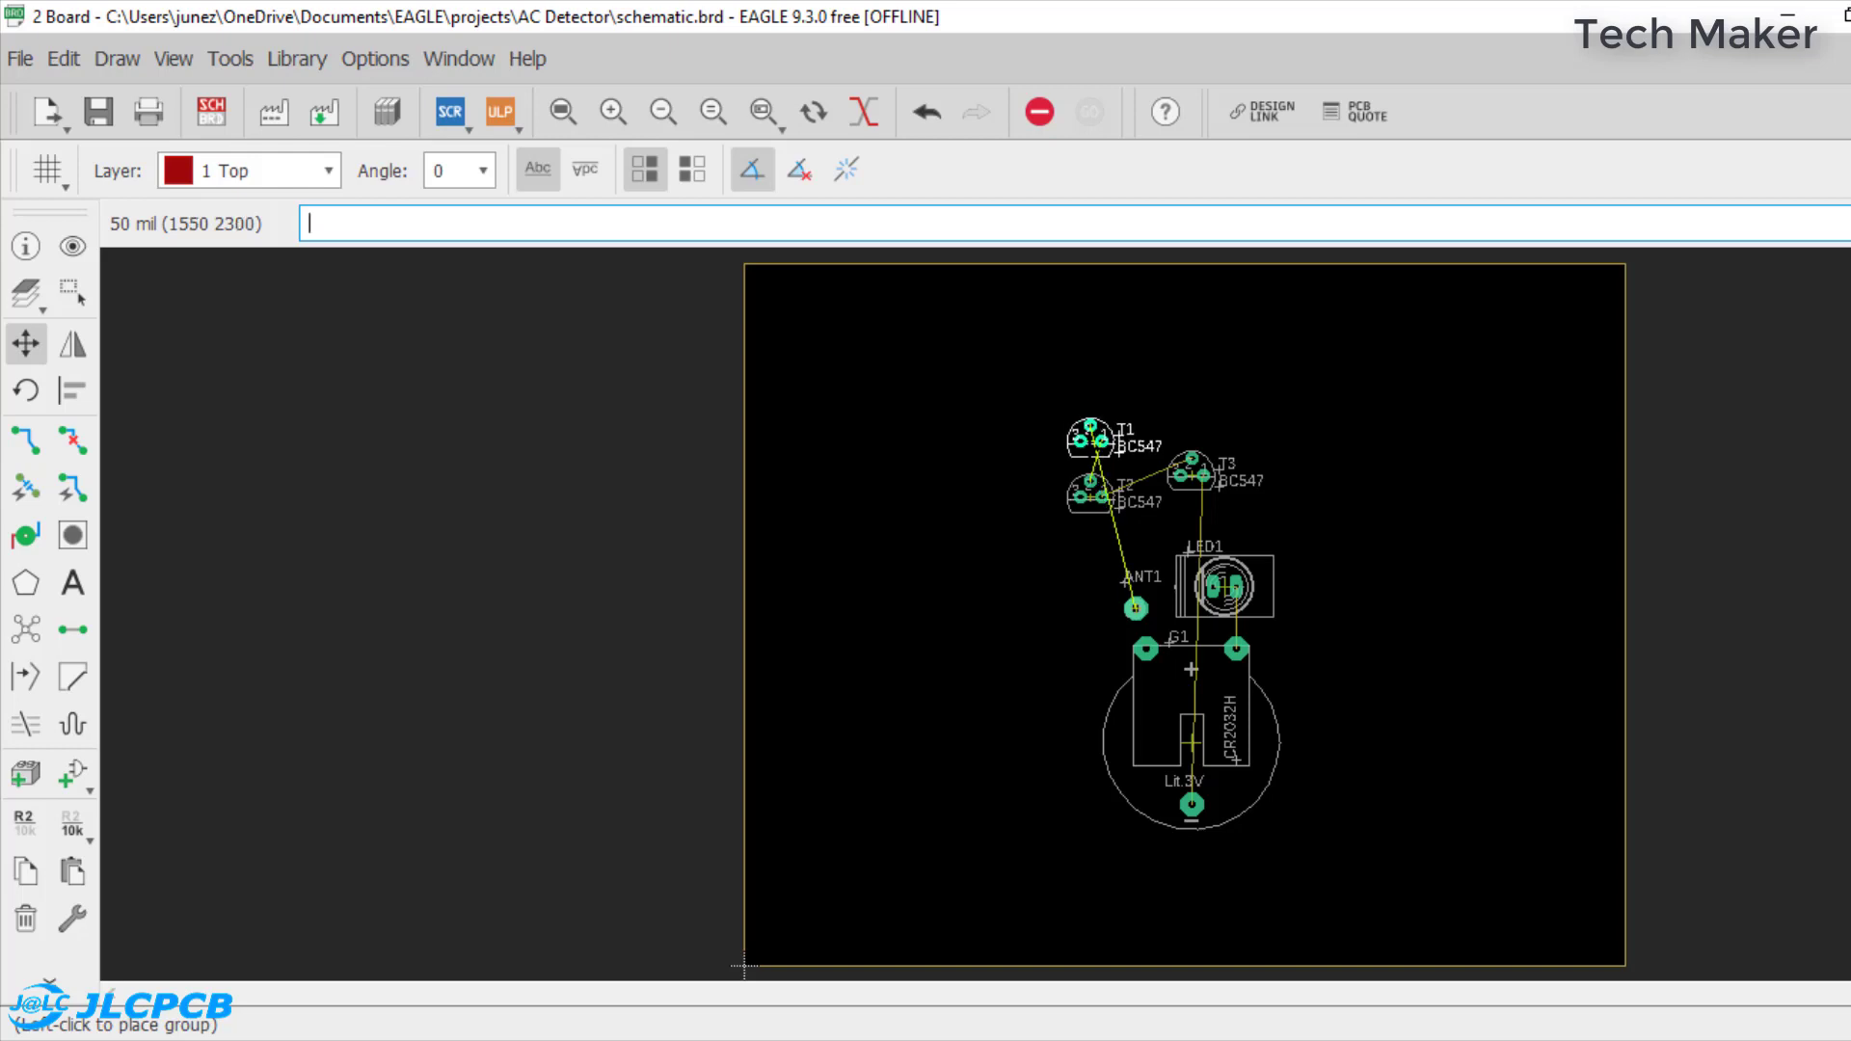
click(1091, 450)
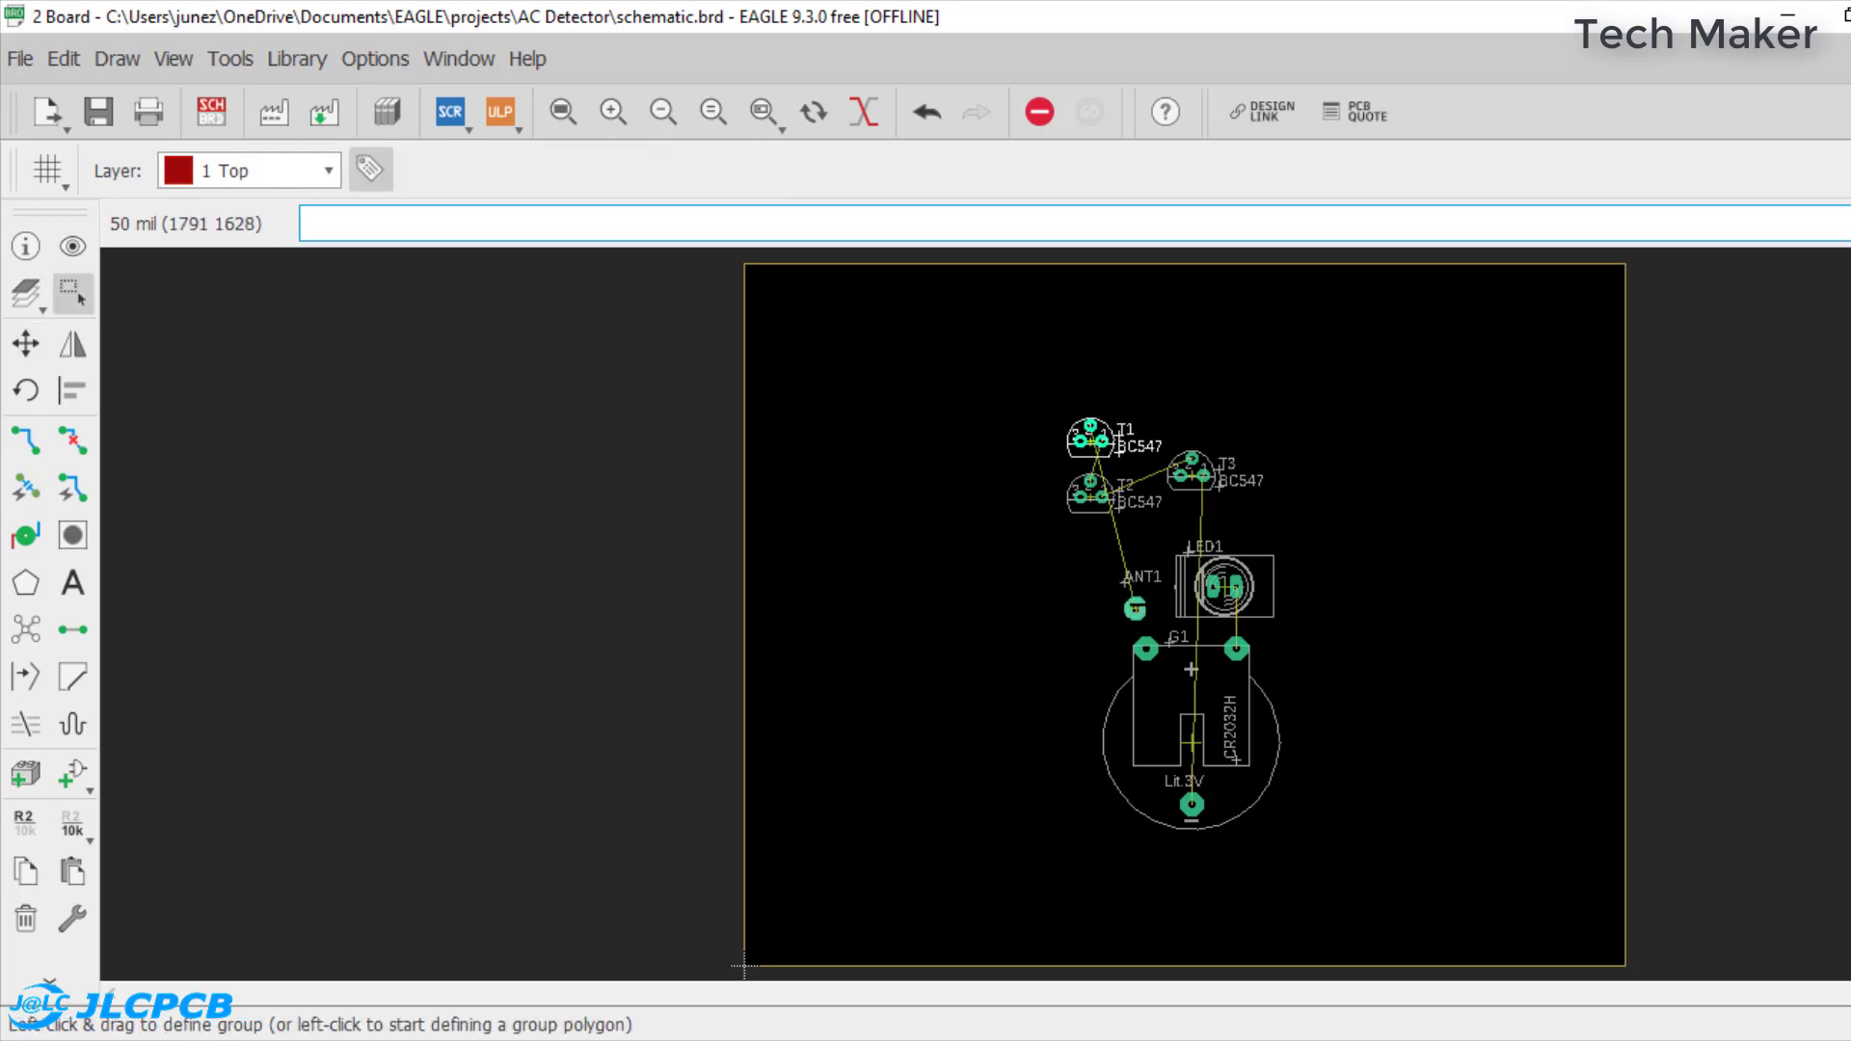
- Place the antenna pad ANT1 directly above transistor T1
click(1138, 607)
click(1149, 421)
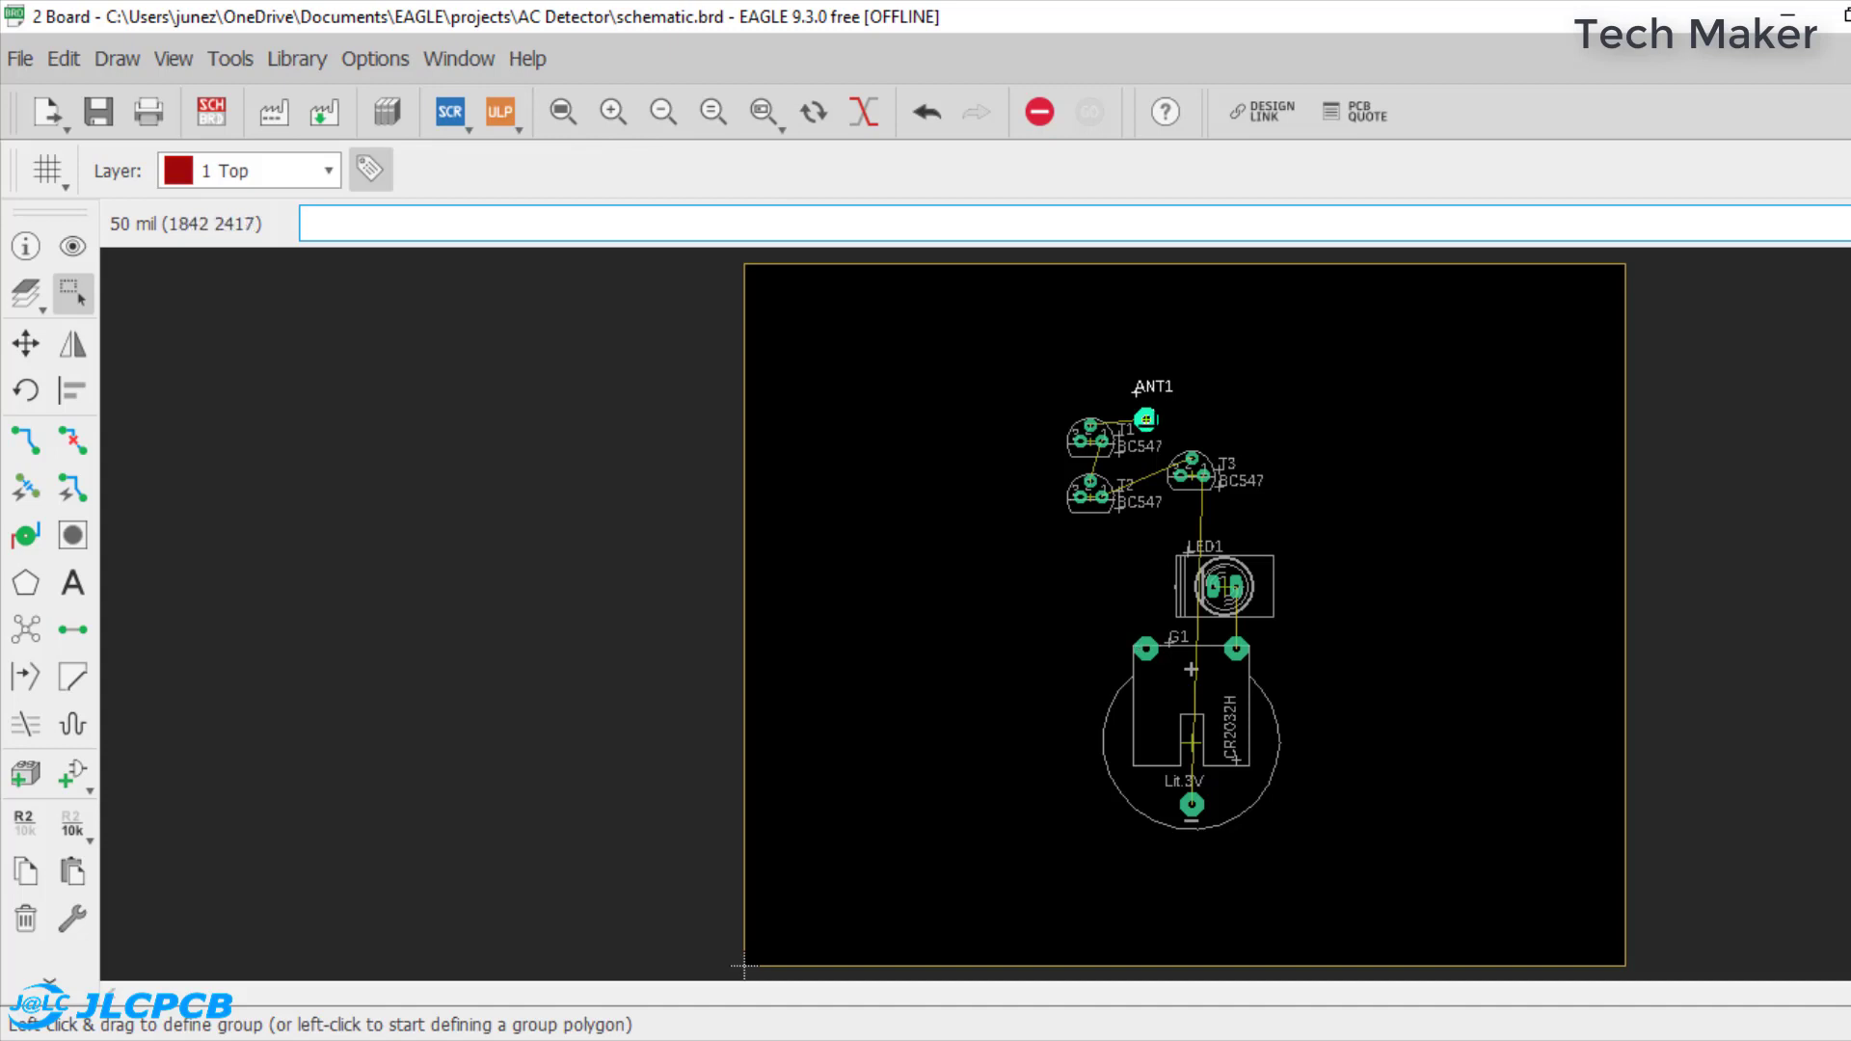
click(1146, 419)
click(1091, 396)
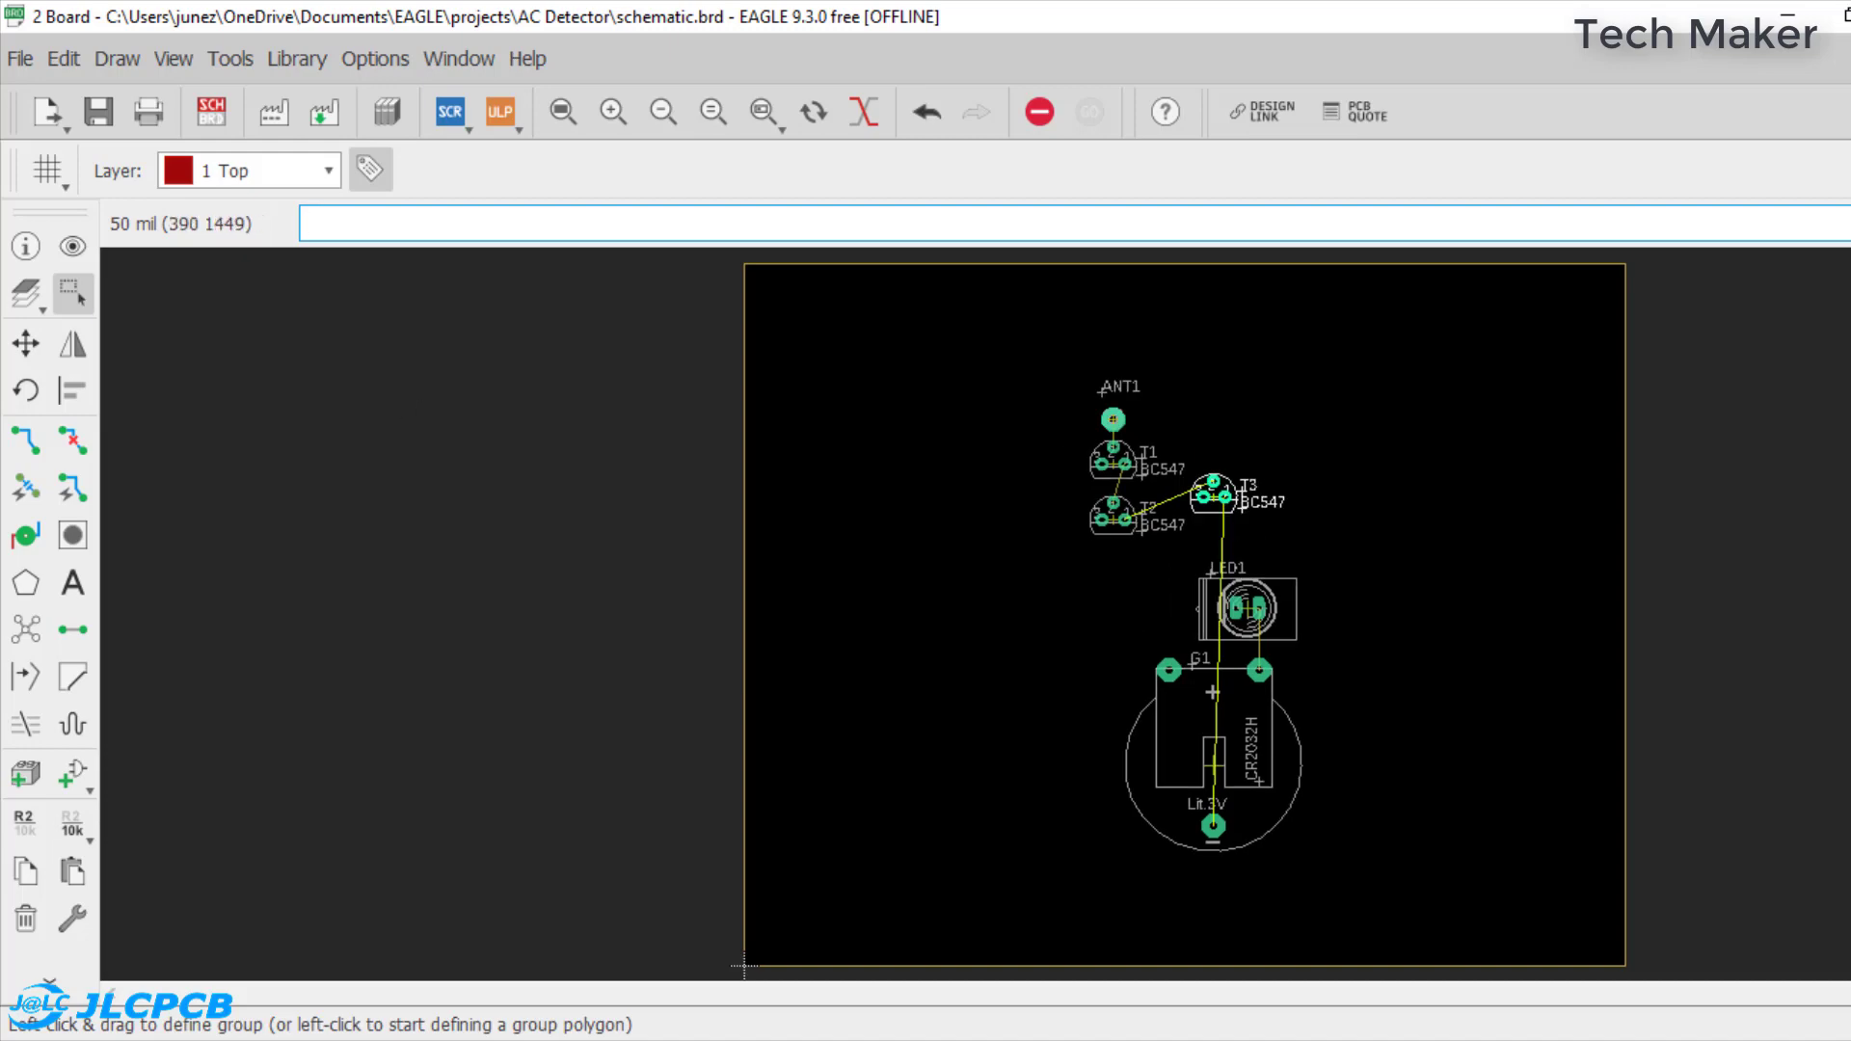
- Move transistor T3 directly below T2 so the three transistors form a column
right_click(1205, 498)
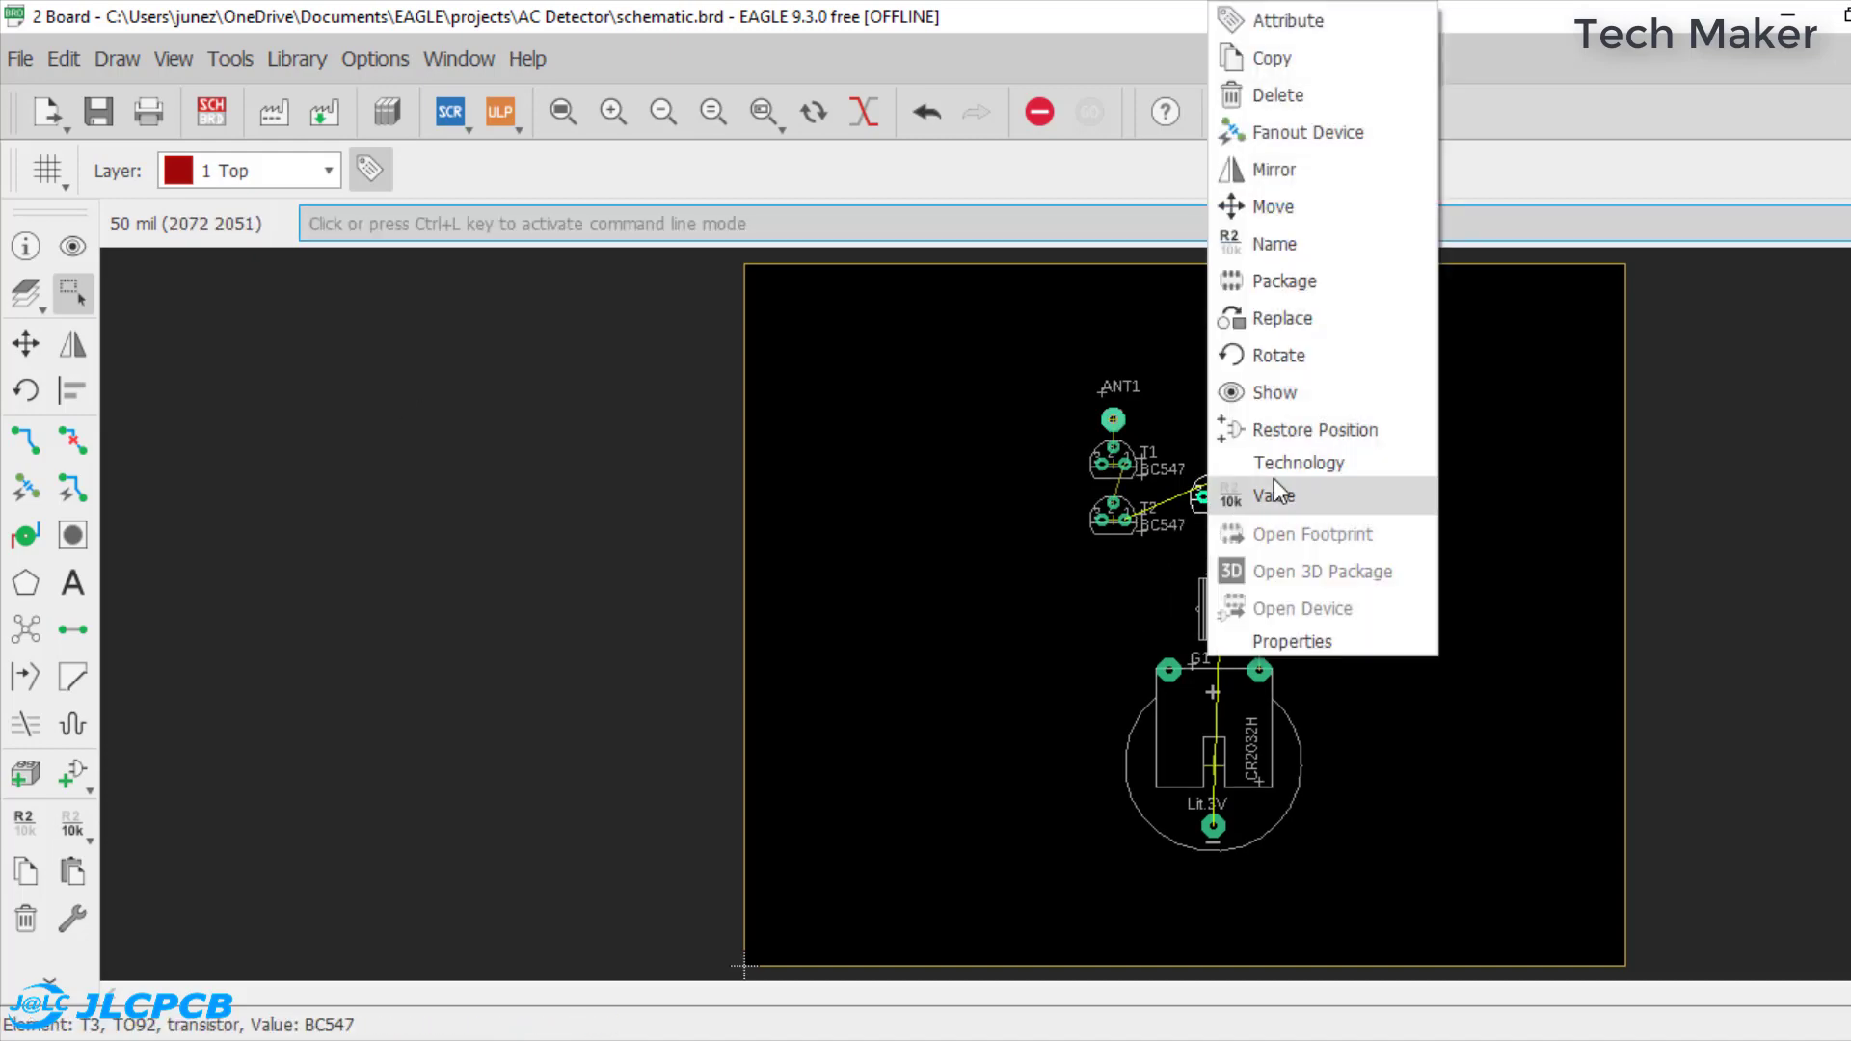
click(1314, 208)
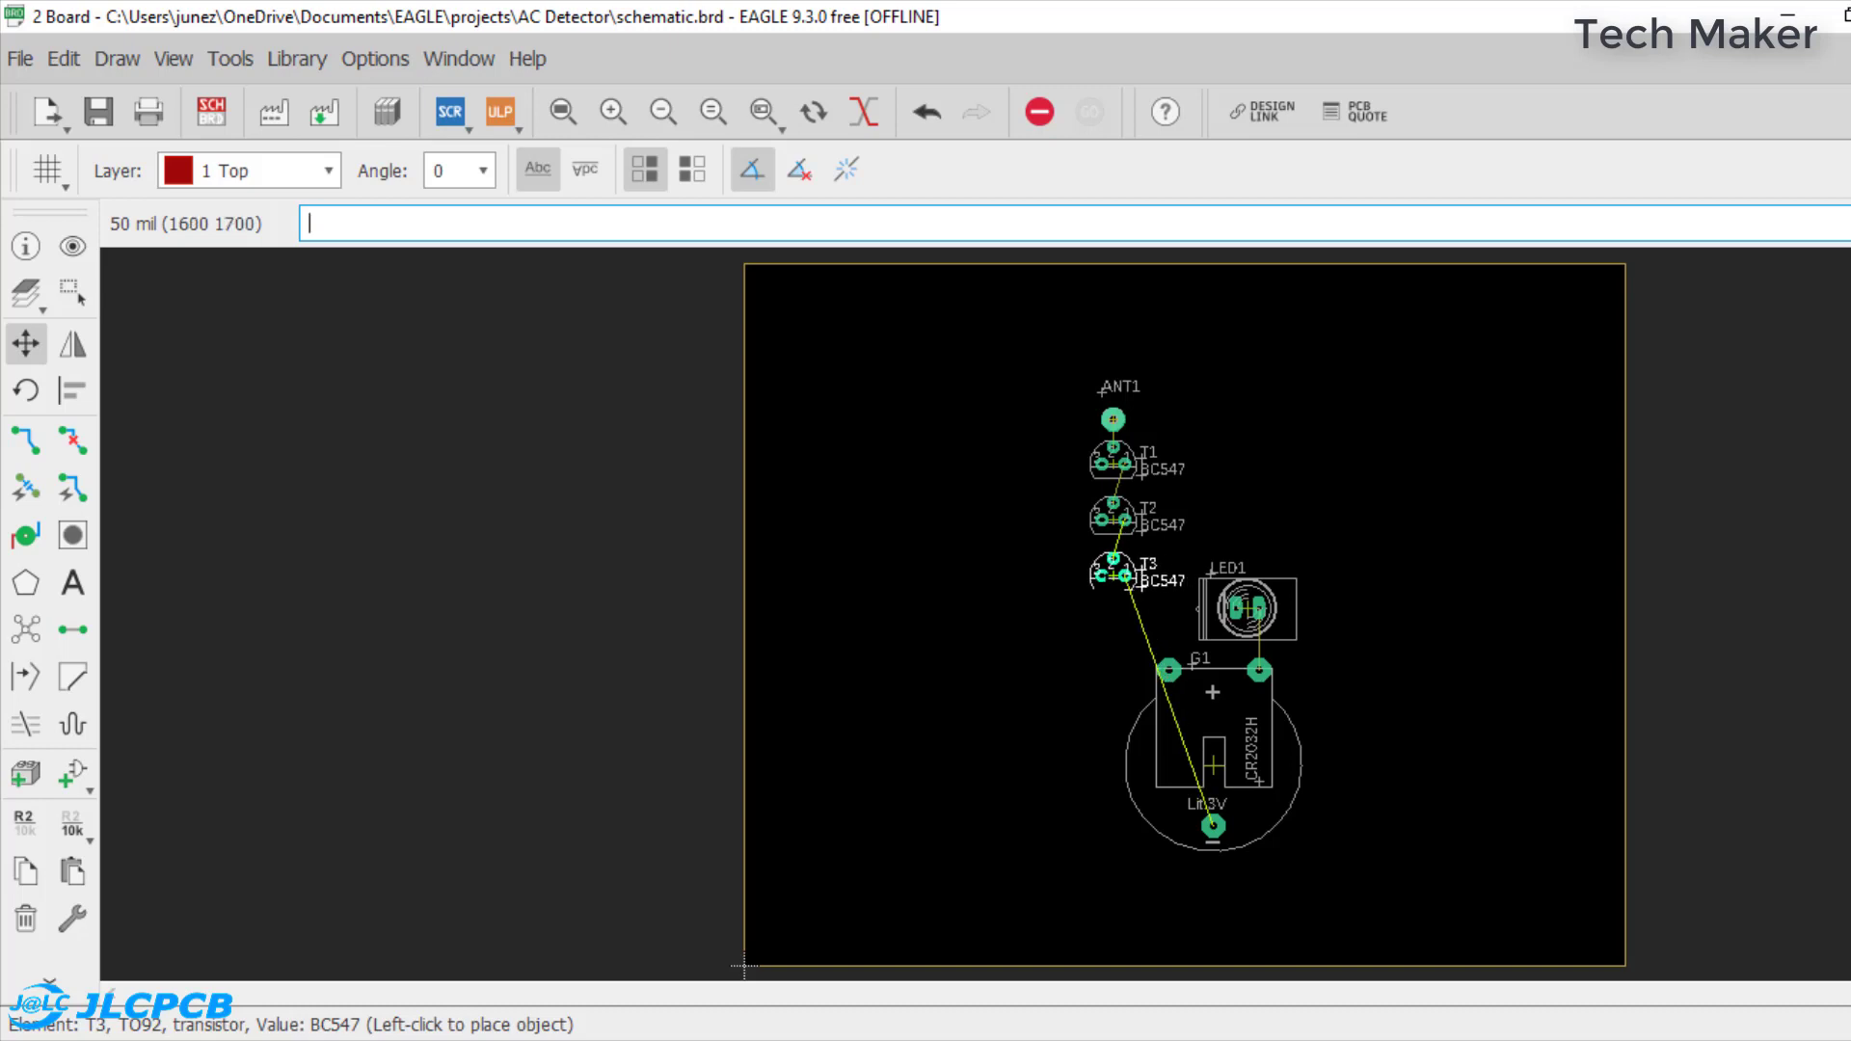
click(1113, 575)
- Move battery G1 up and left so it sits just below T3
click(72, 292)
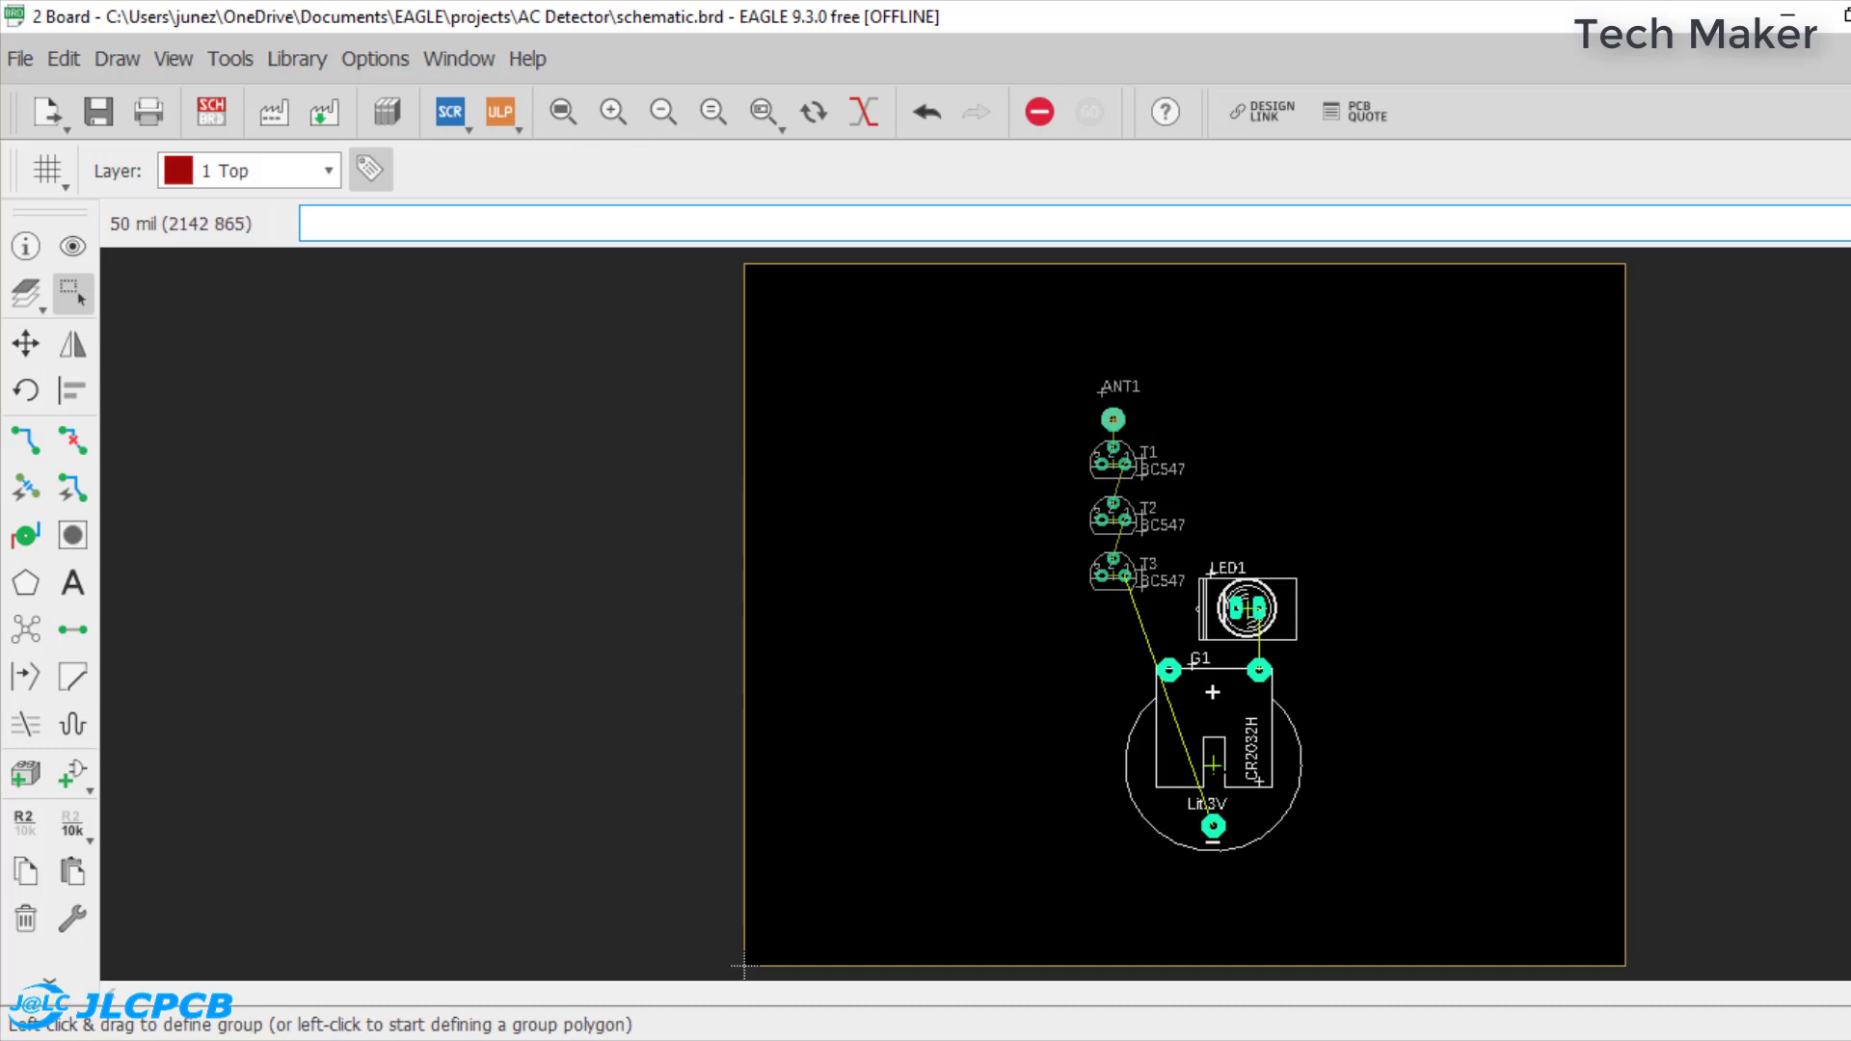
right_click(1223, 773)
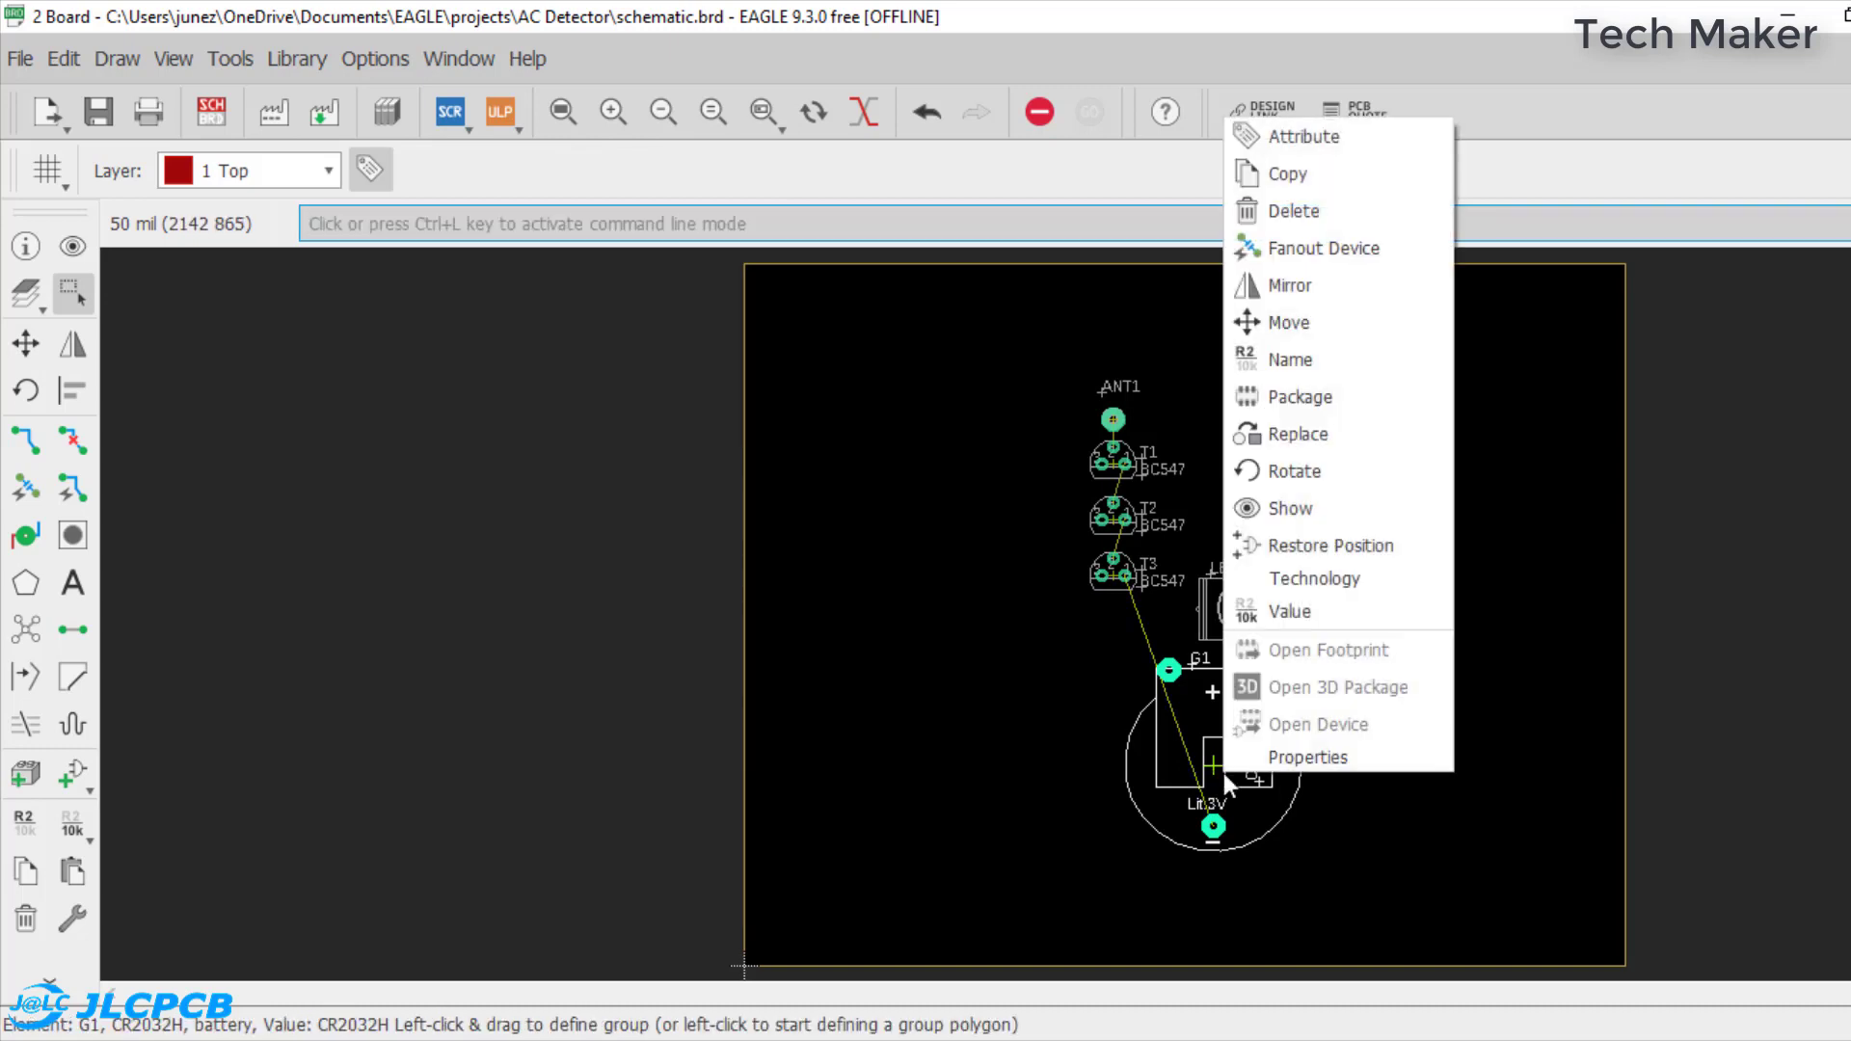
click(1292, 322)
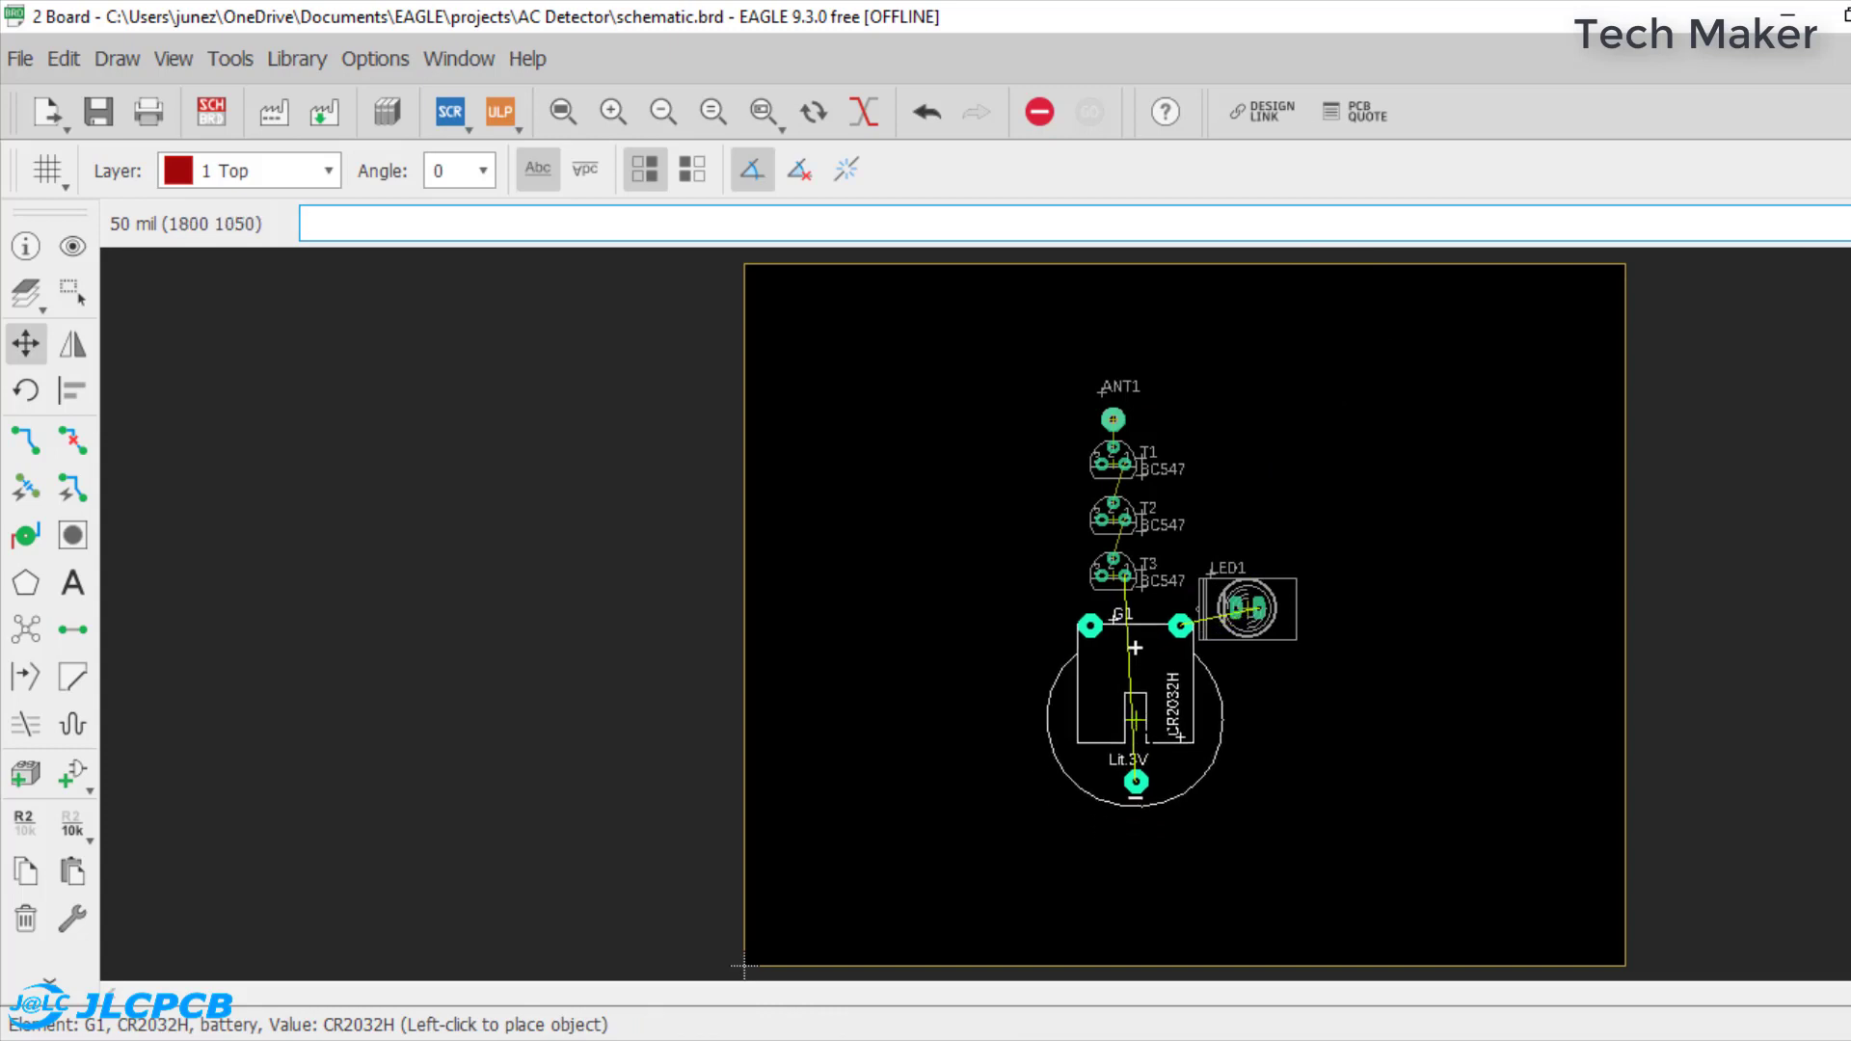
click(1135, 636)
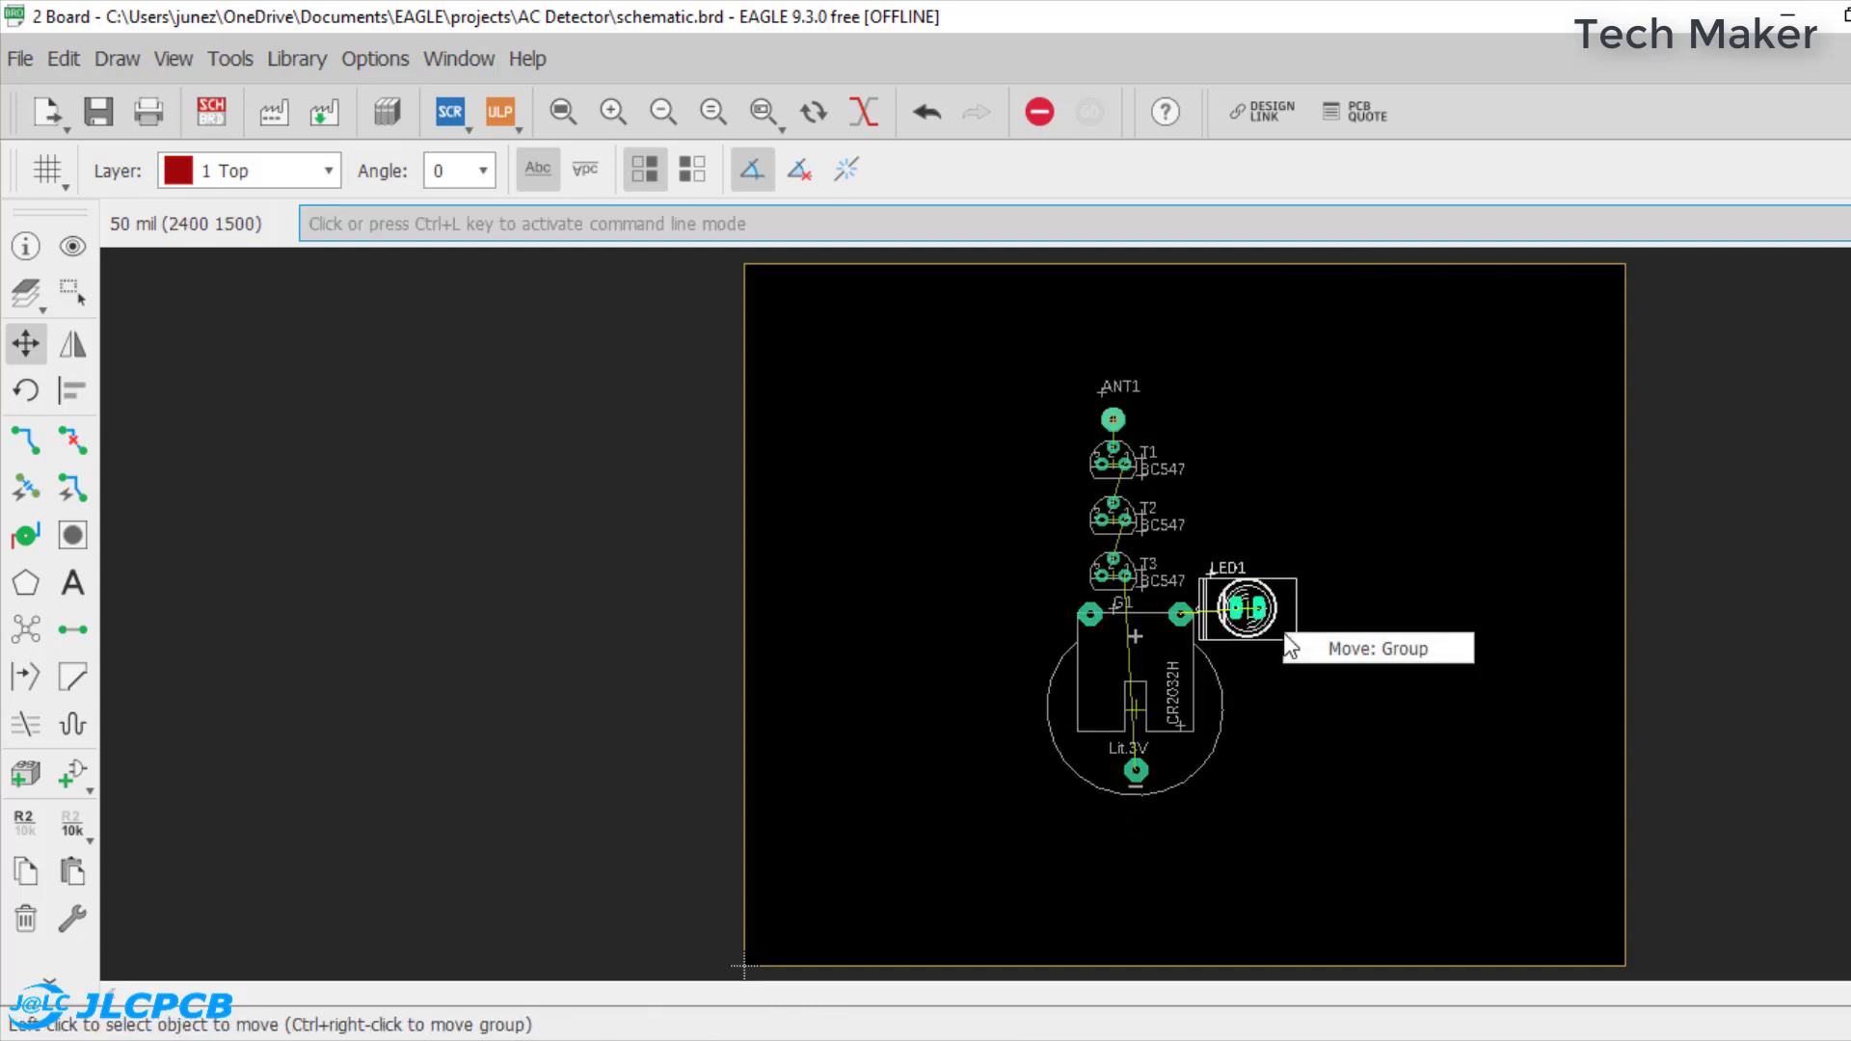
- Move LED1 to the right of T2 and T3, above the battery
ctrl+right_click(1317, 644)
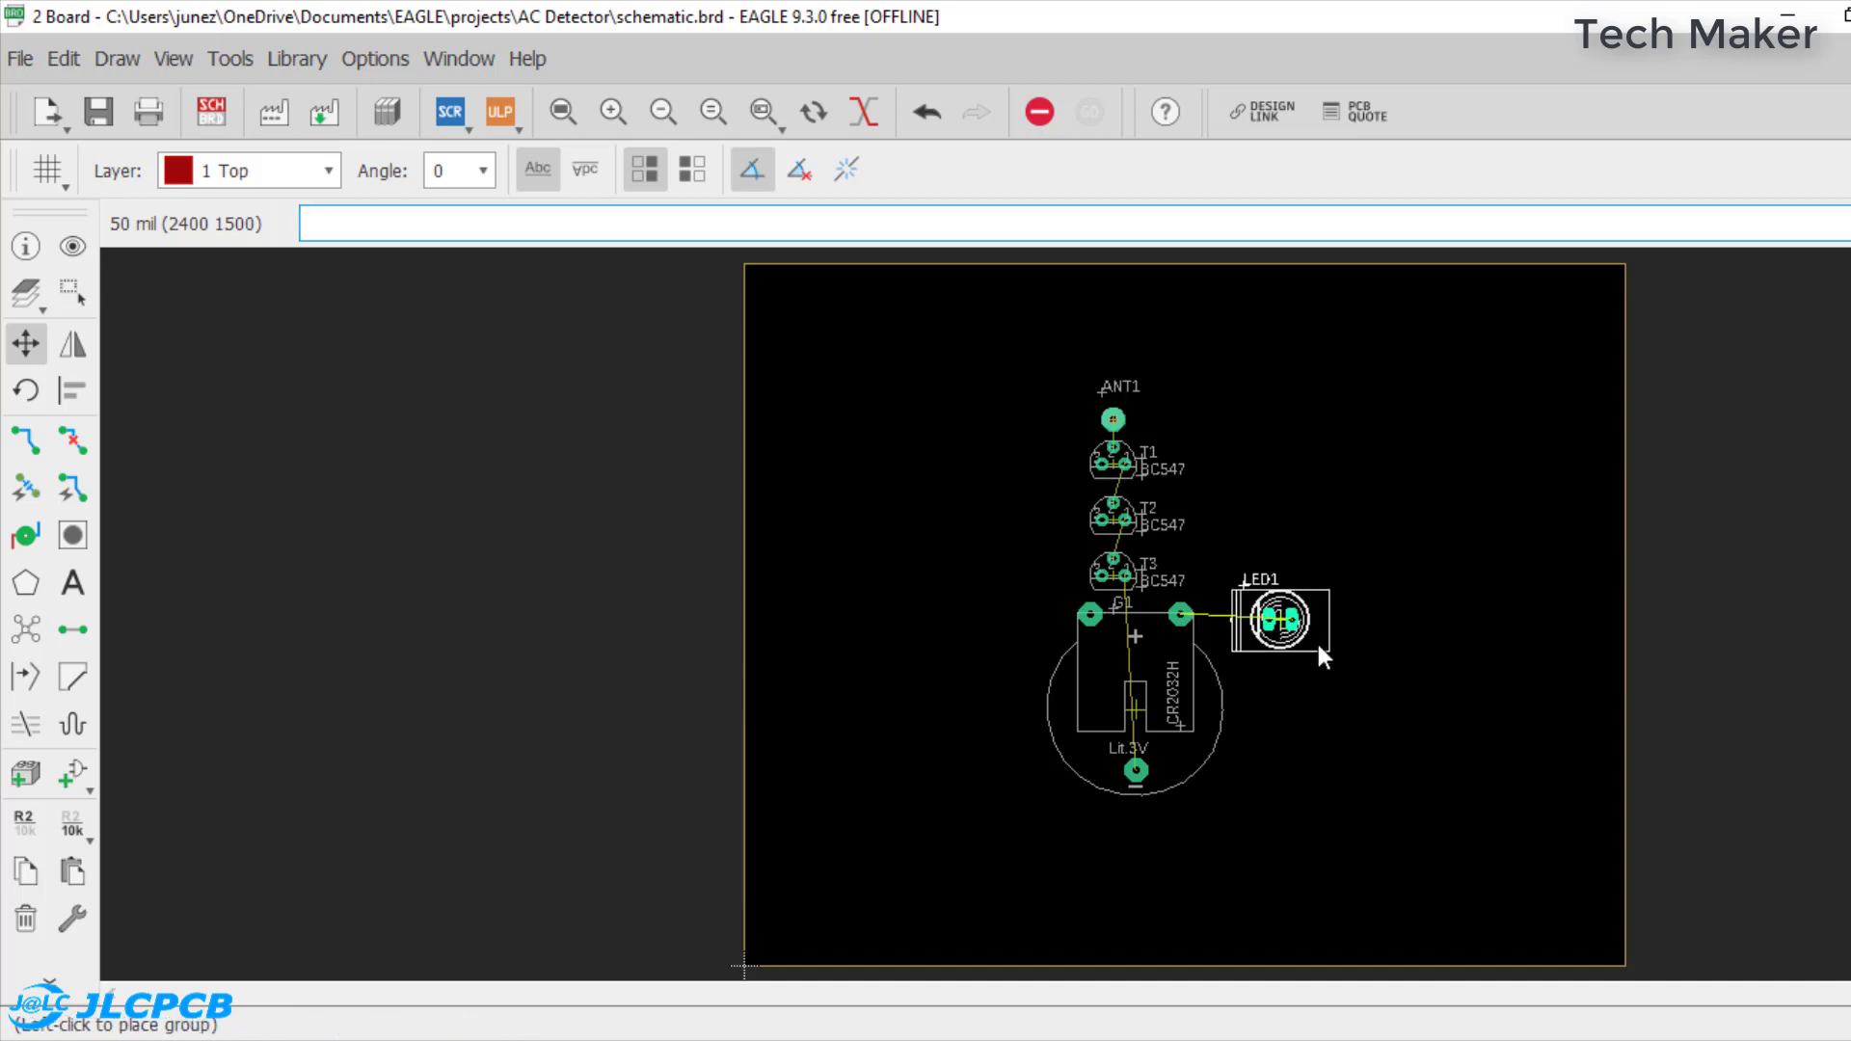
click(1316, 640)
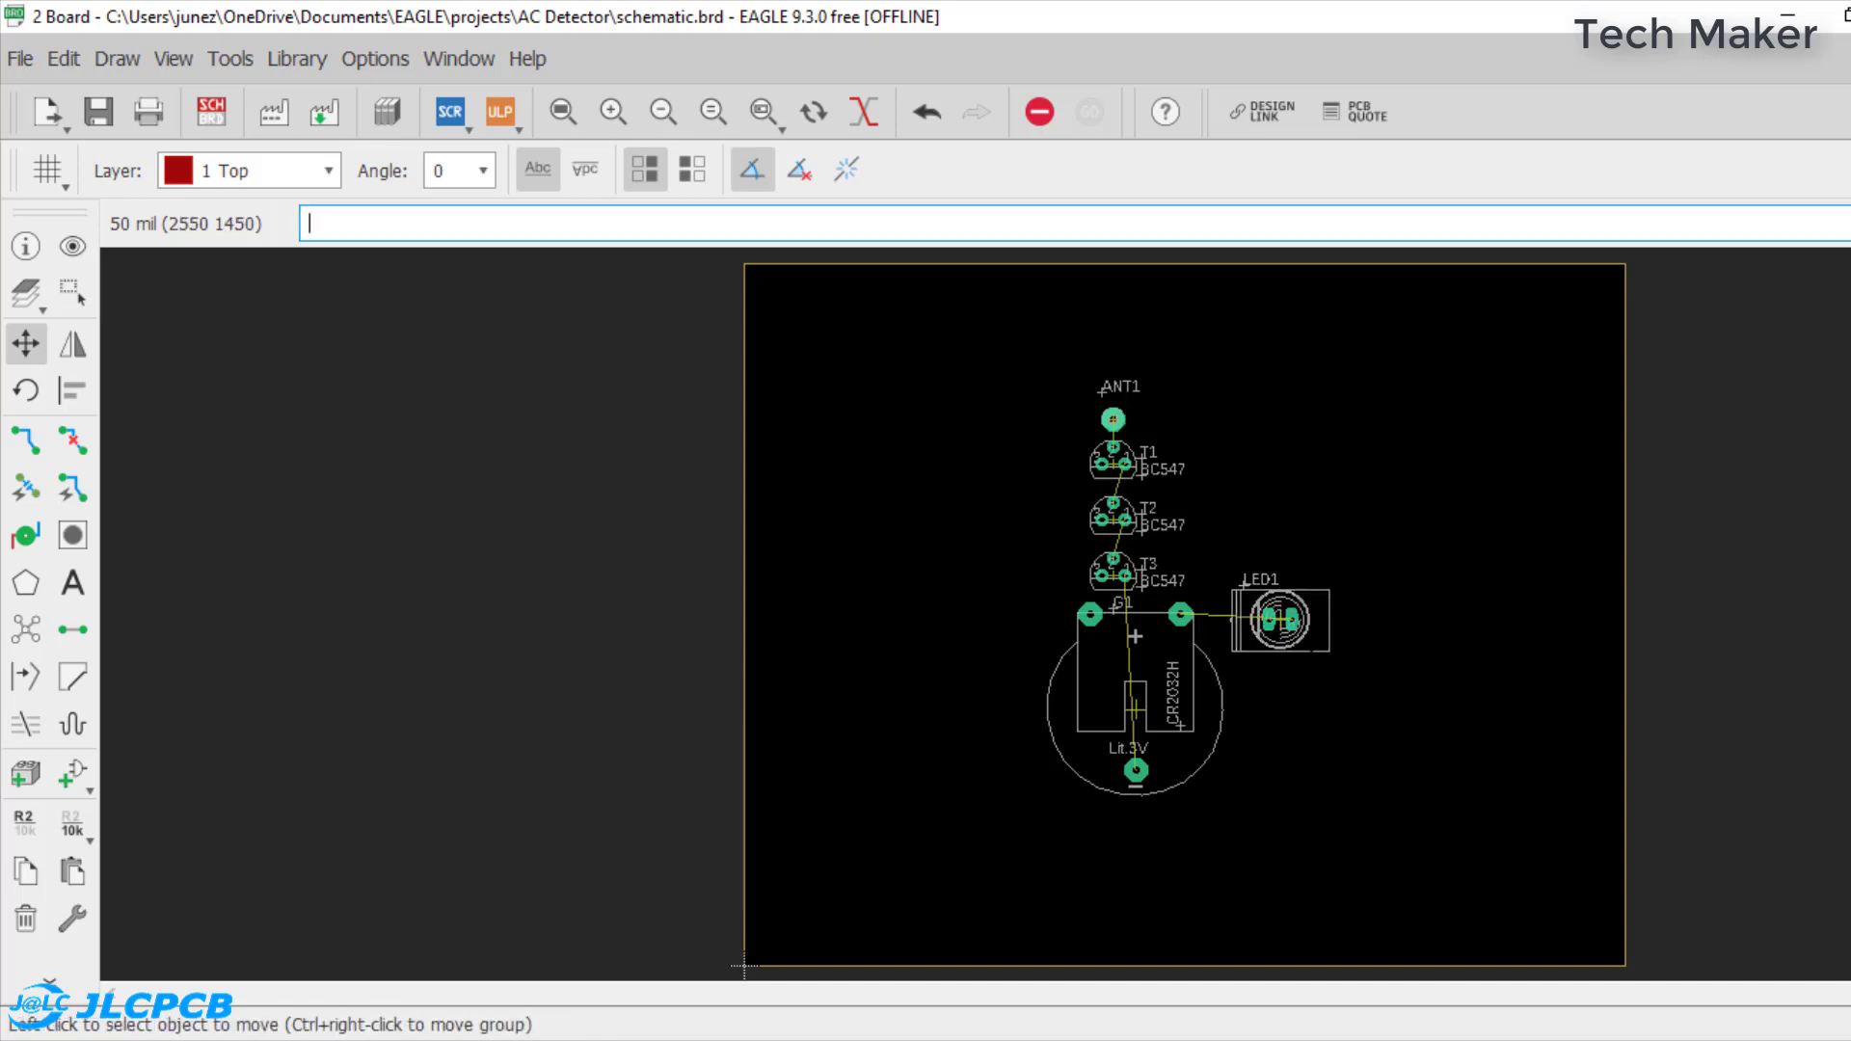
ctrl+right_click(1311, 643)
click(1347, 661)
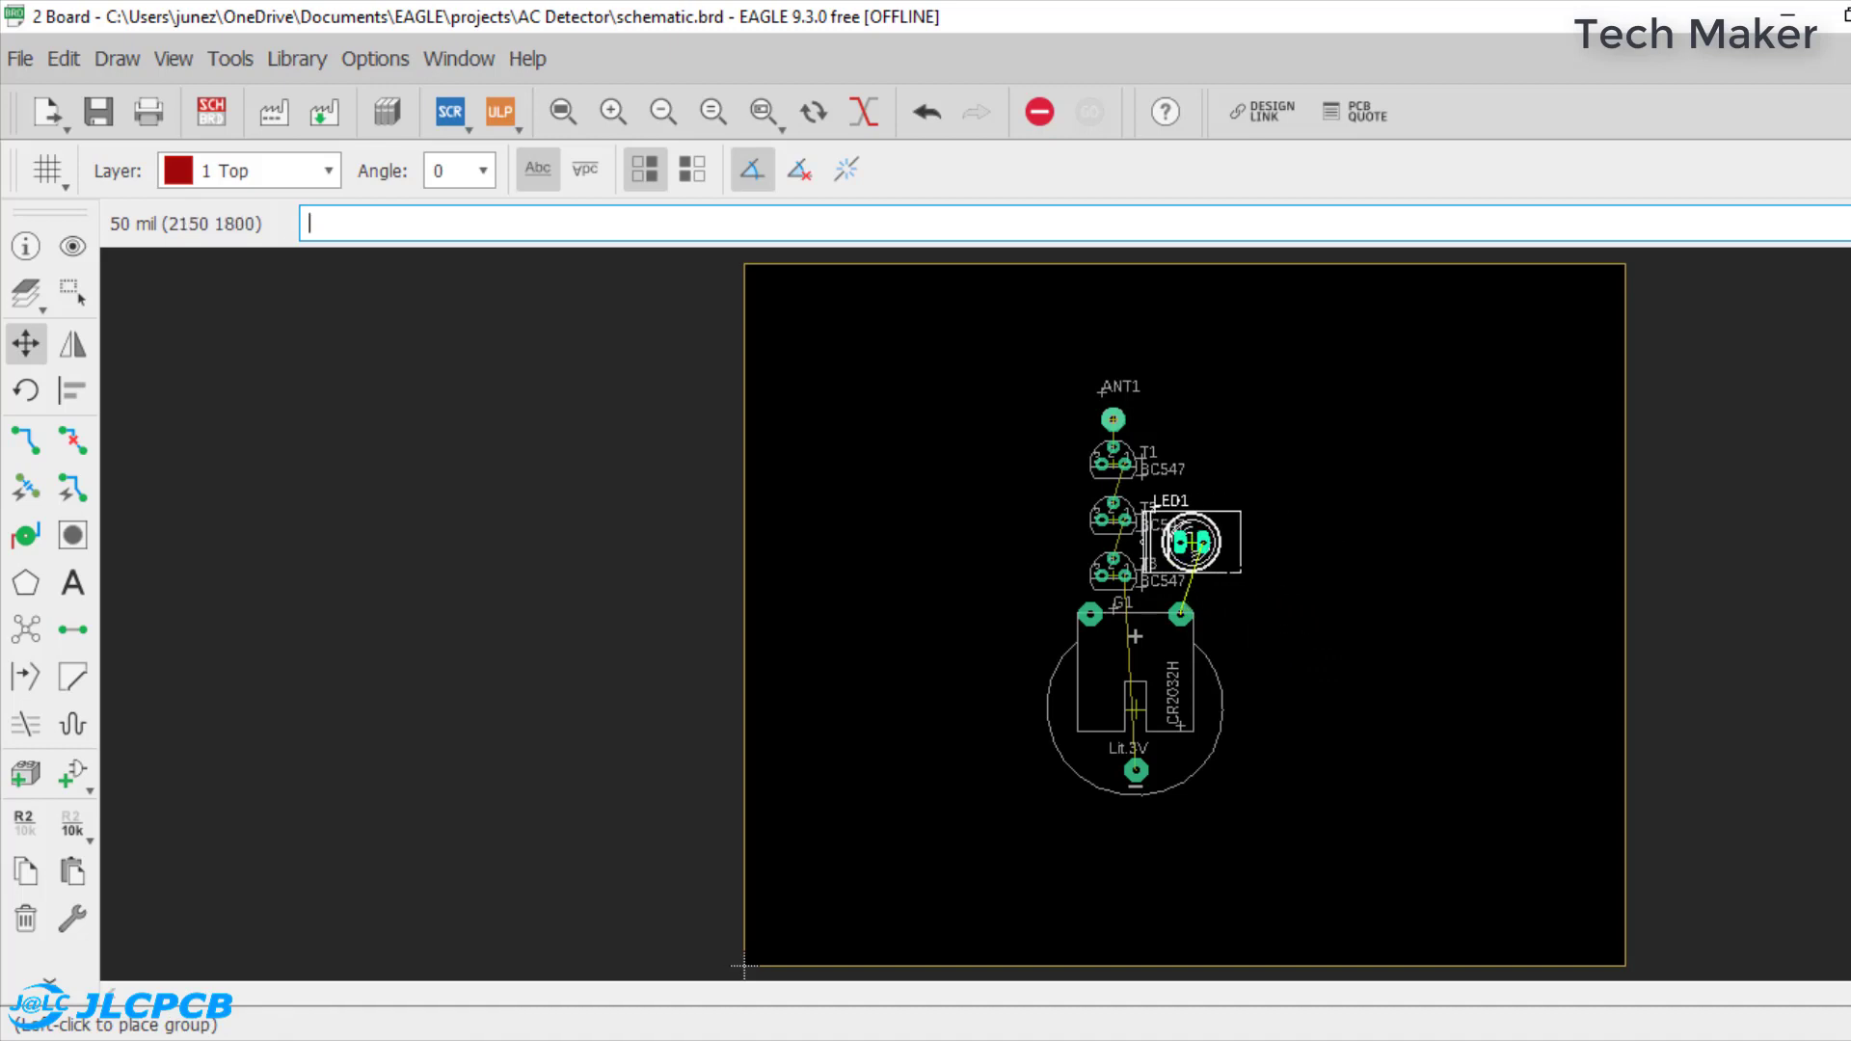
click(1191, 543)
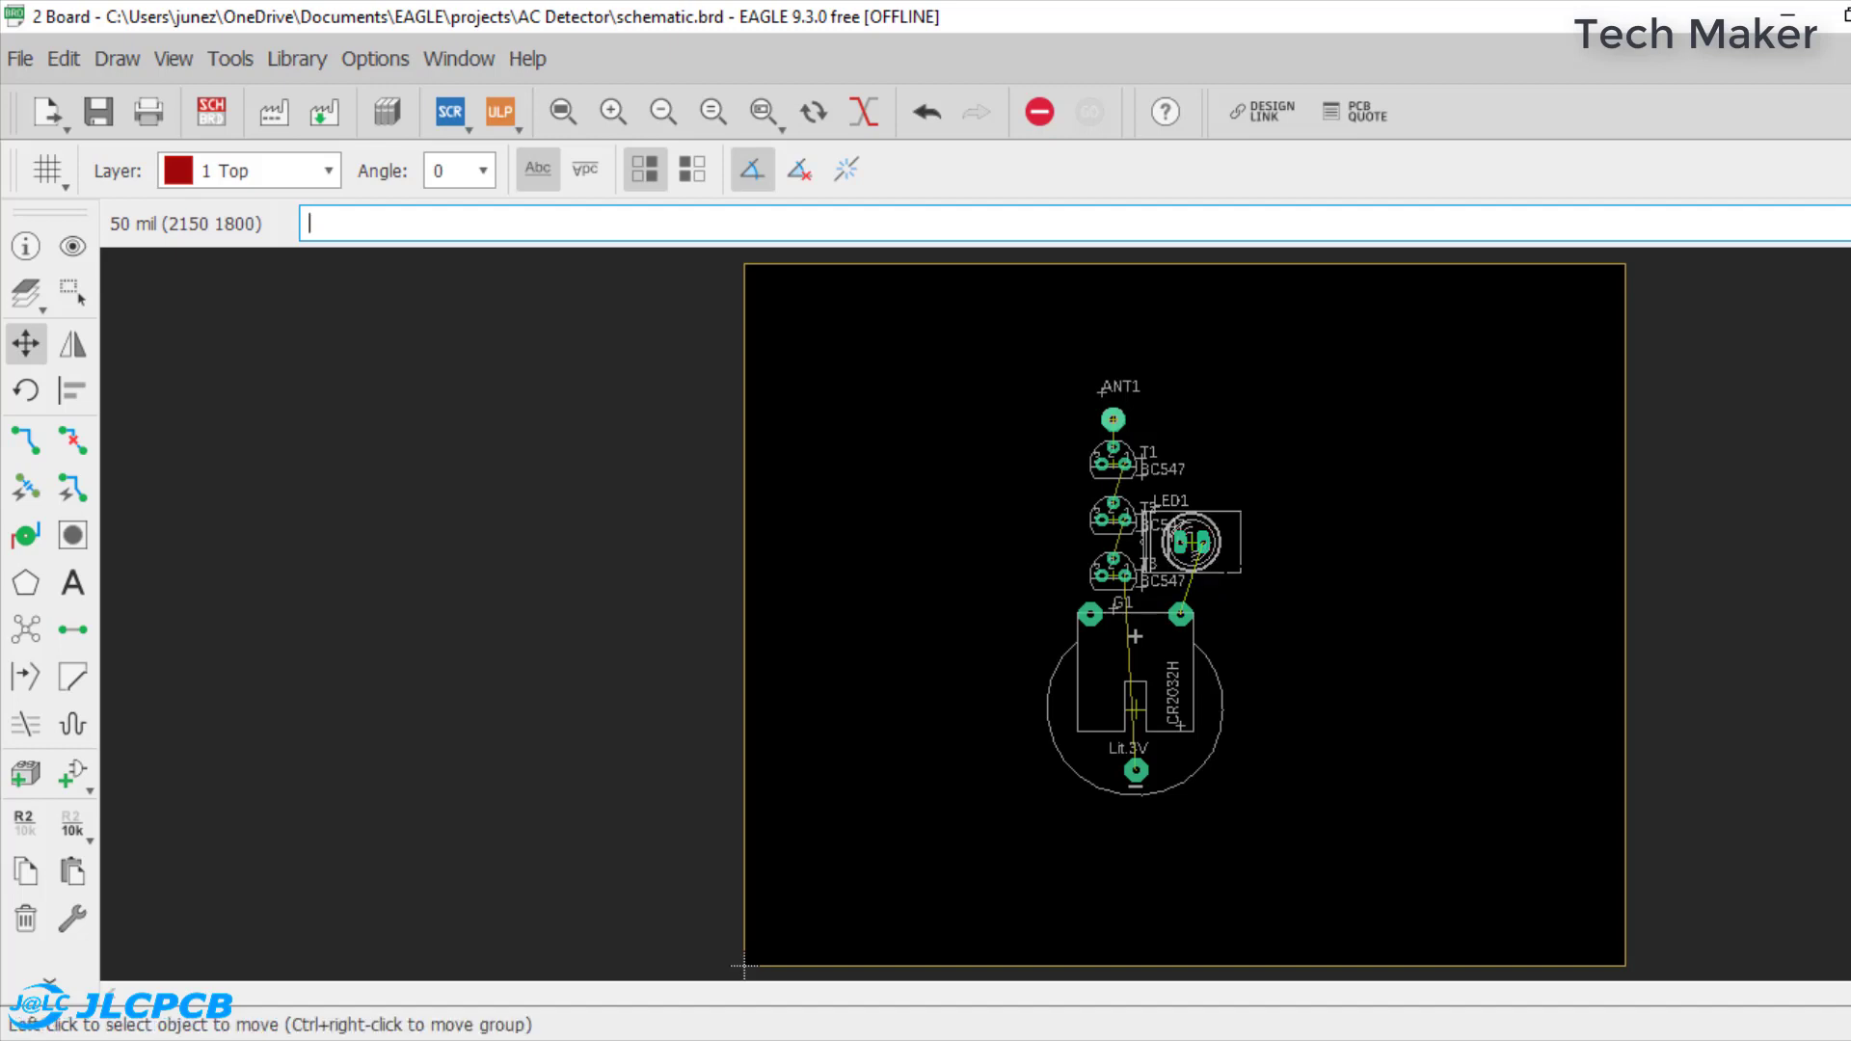
- Rotate LED1 by 90 degrees and place it directly above the battery's upper-right pad, beside T2 and T3
click(26, 390)
ctrl+right_click(1216, 552)
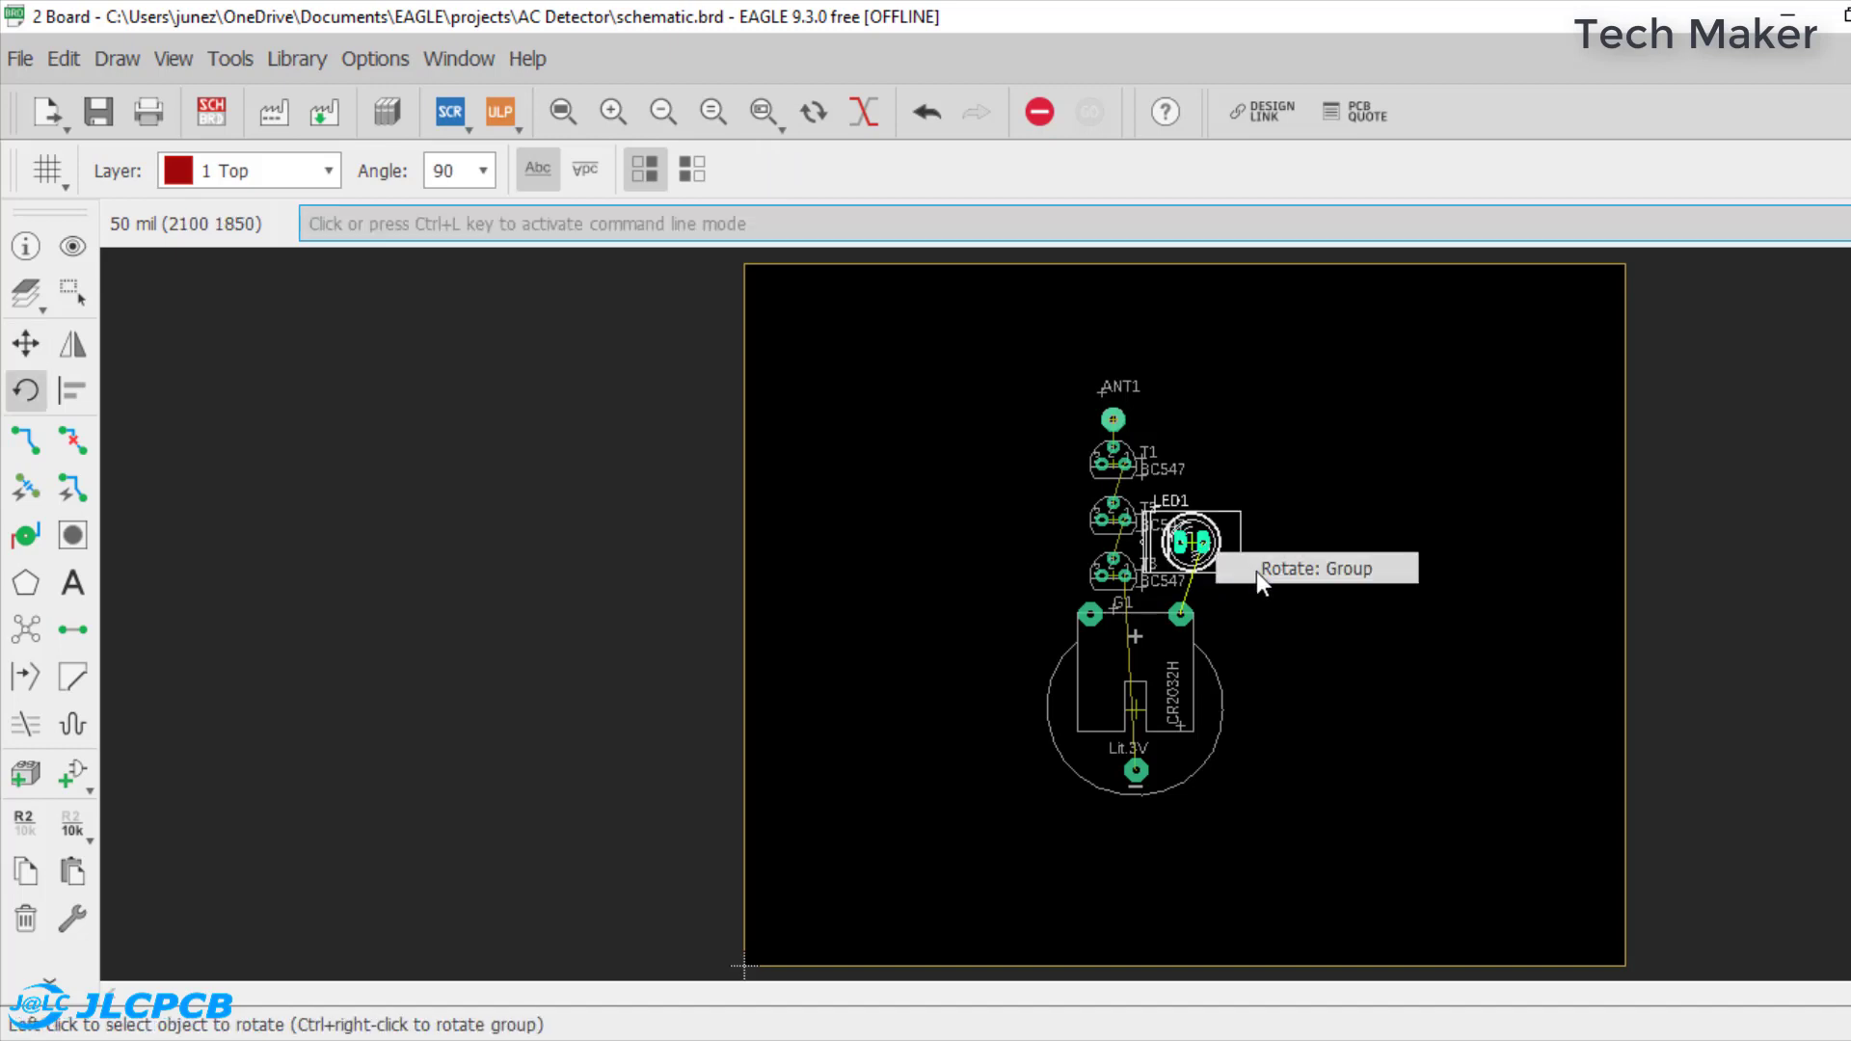
click(1257, 571)
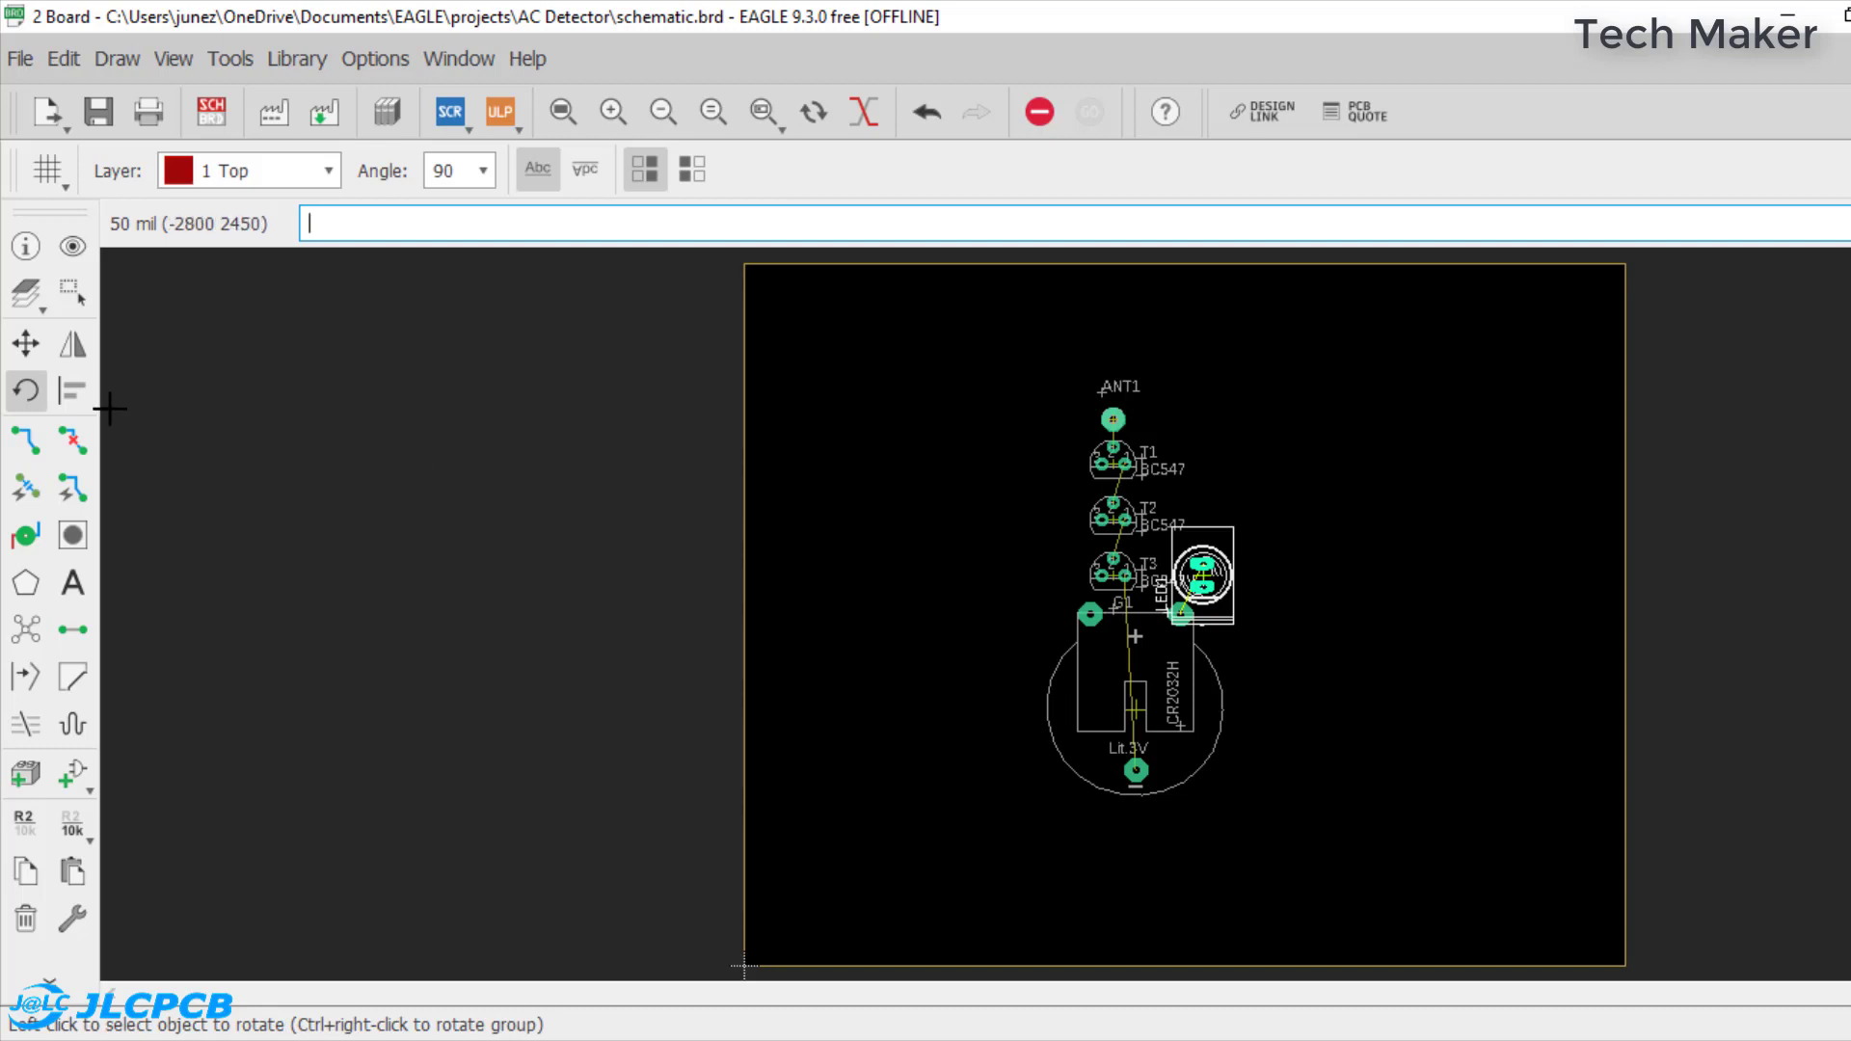
click(26, 345)
ctrl+right_click(1212, 617)
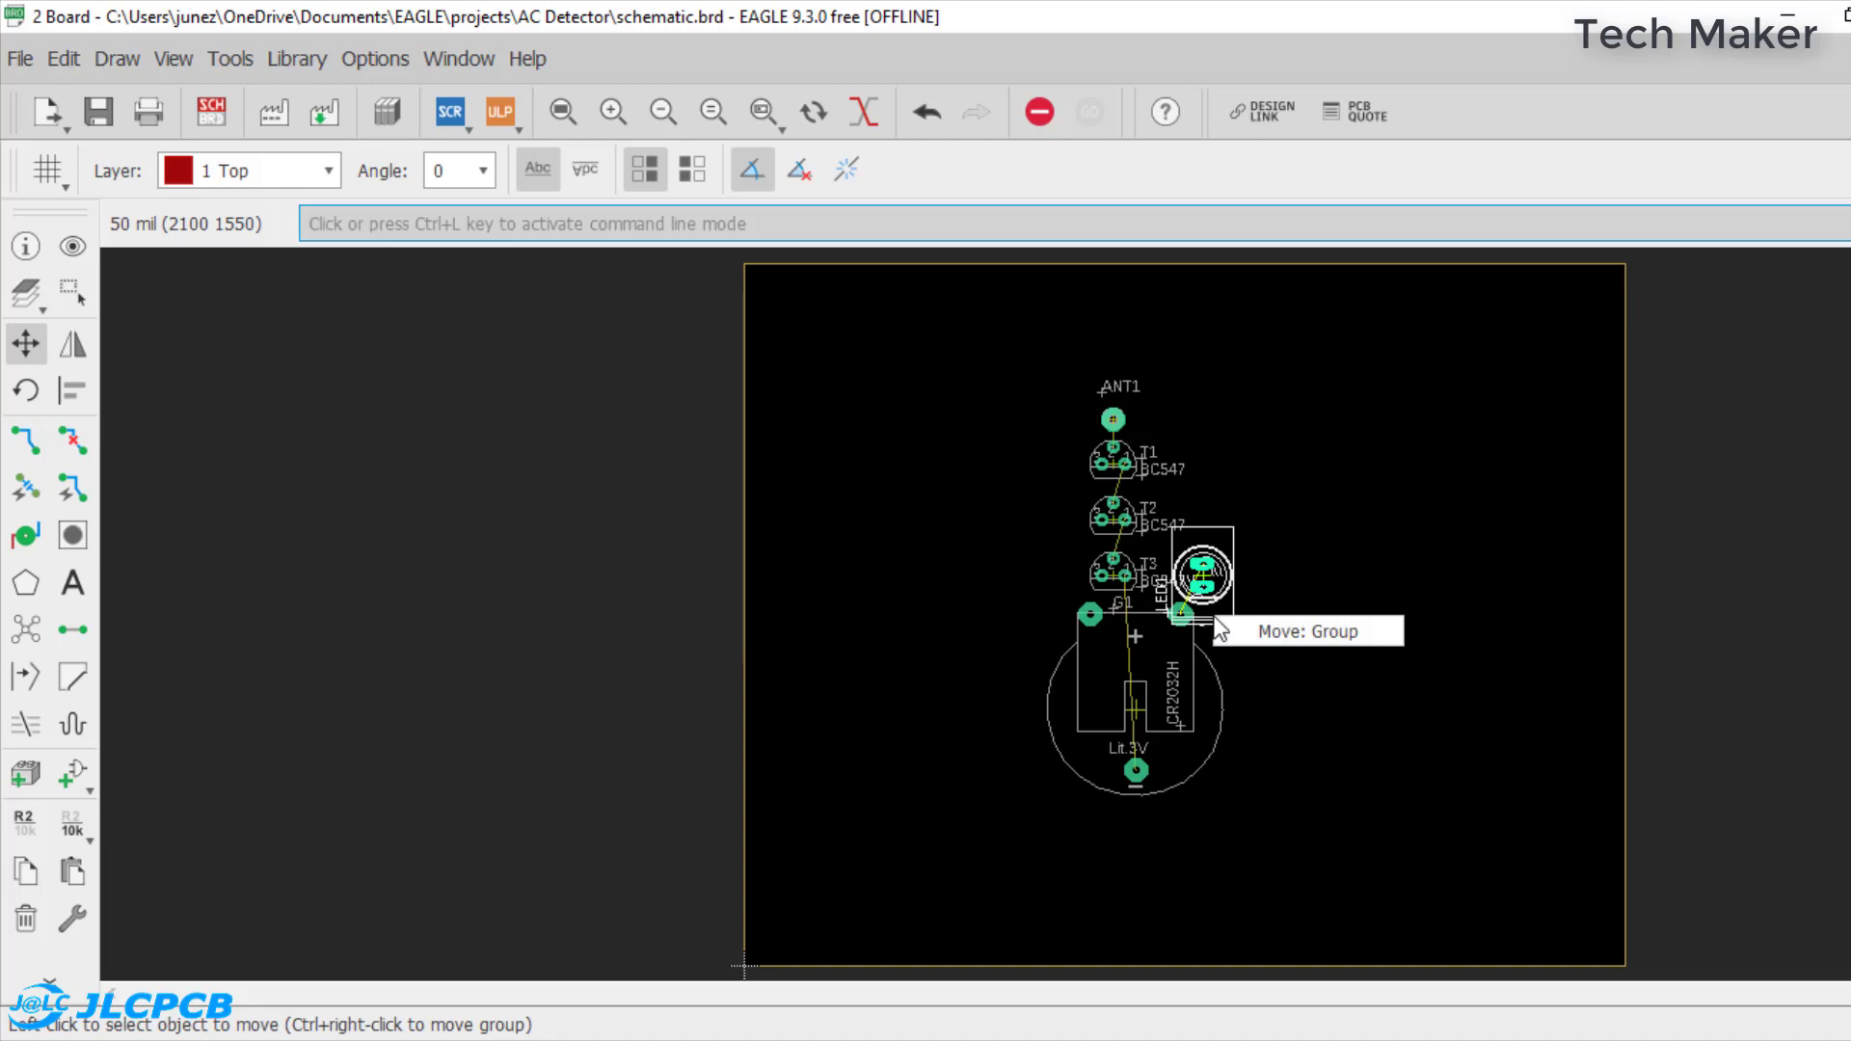
click(1261, 626)
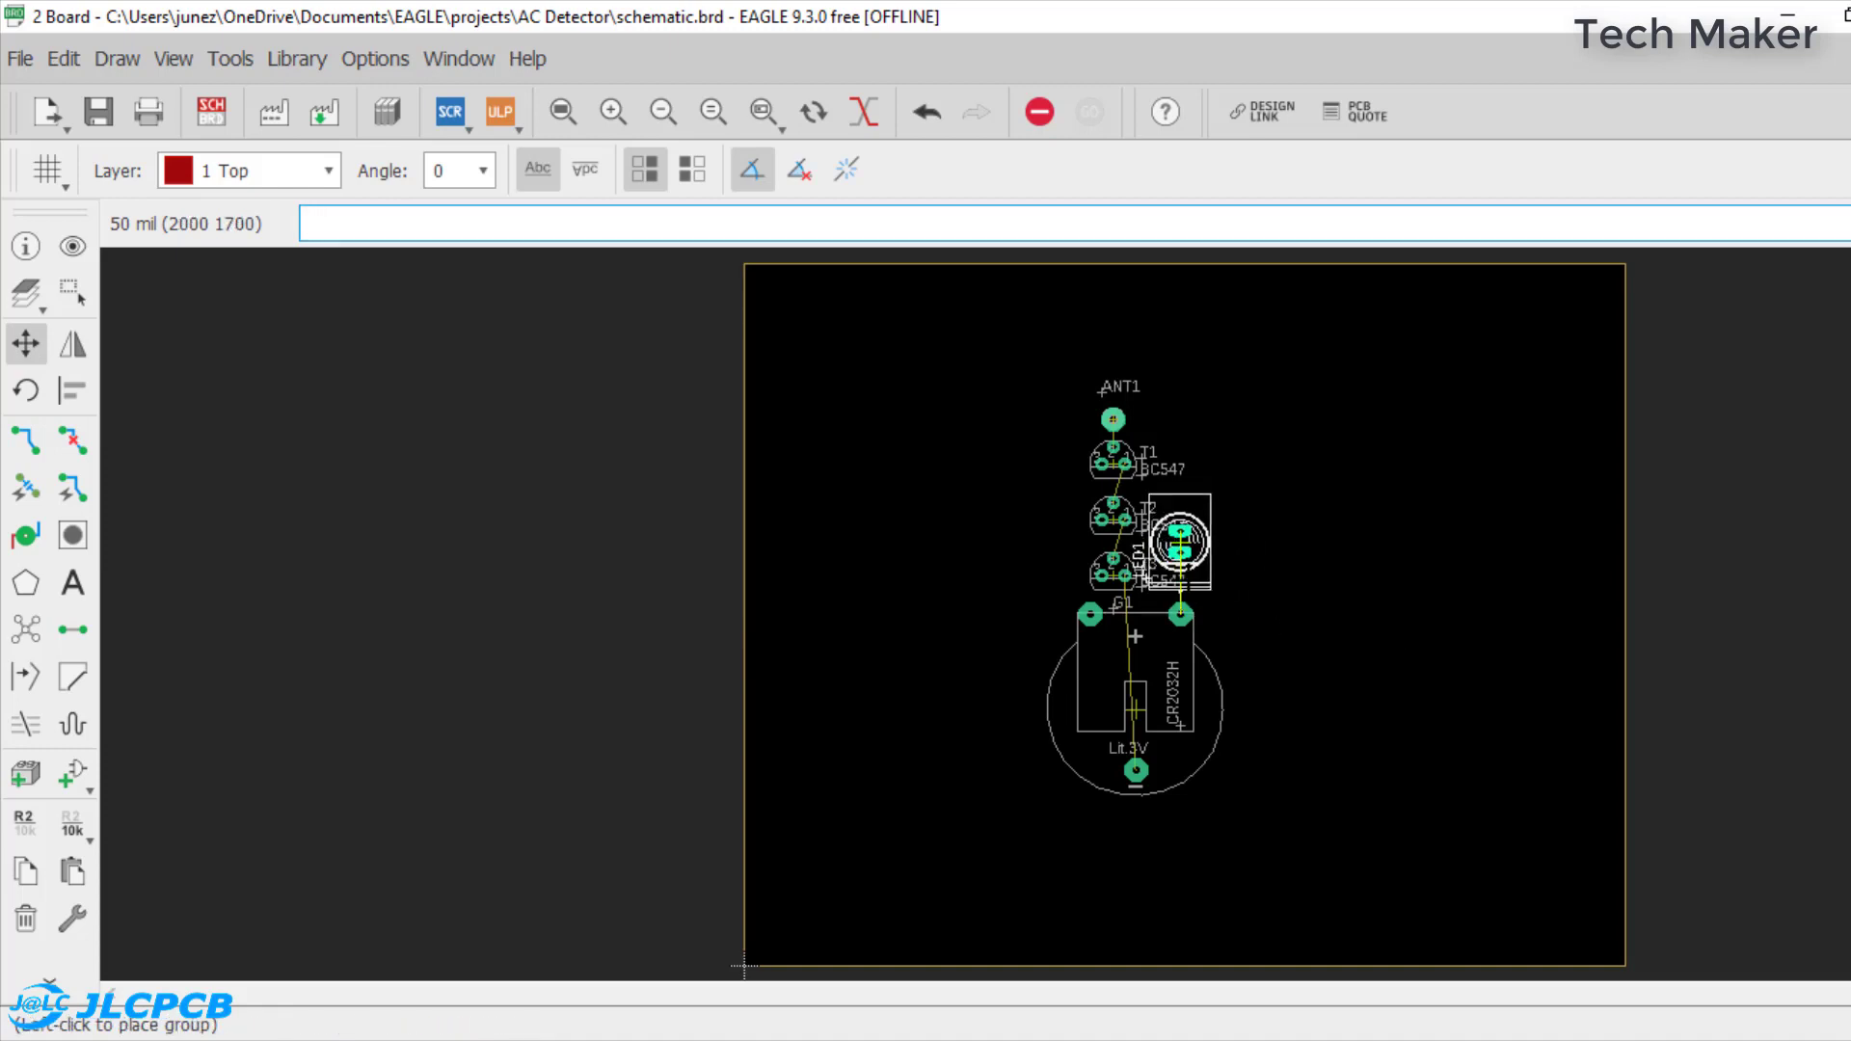
click(1191, 584)
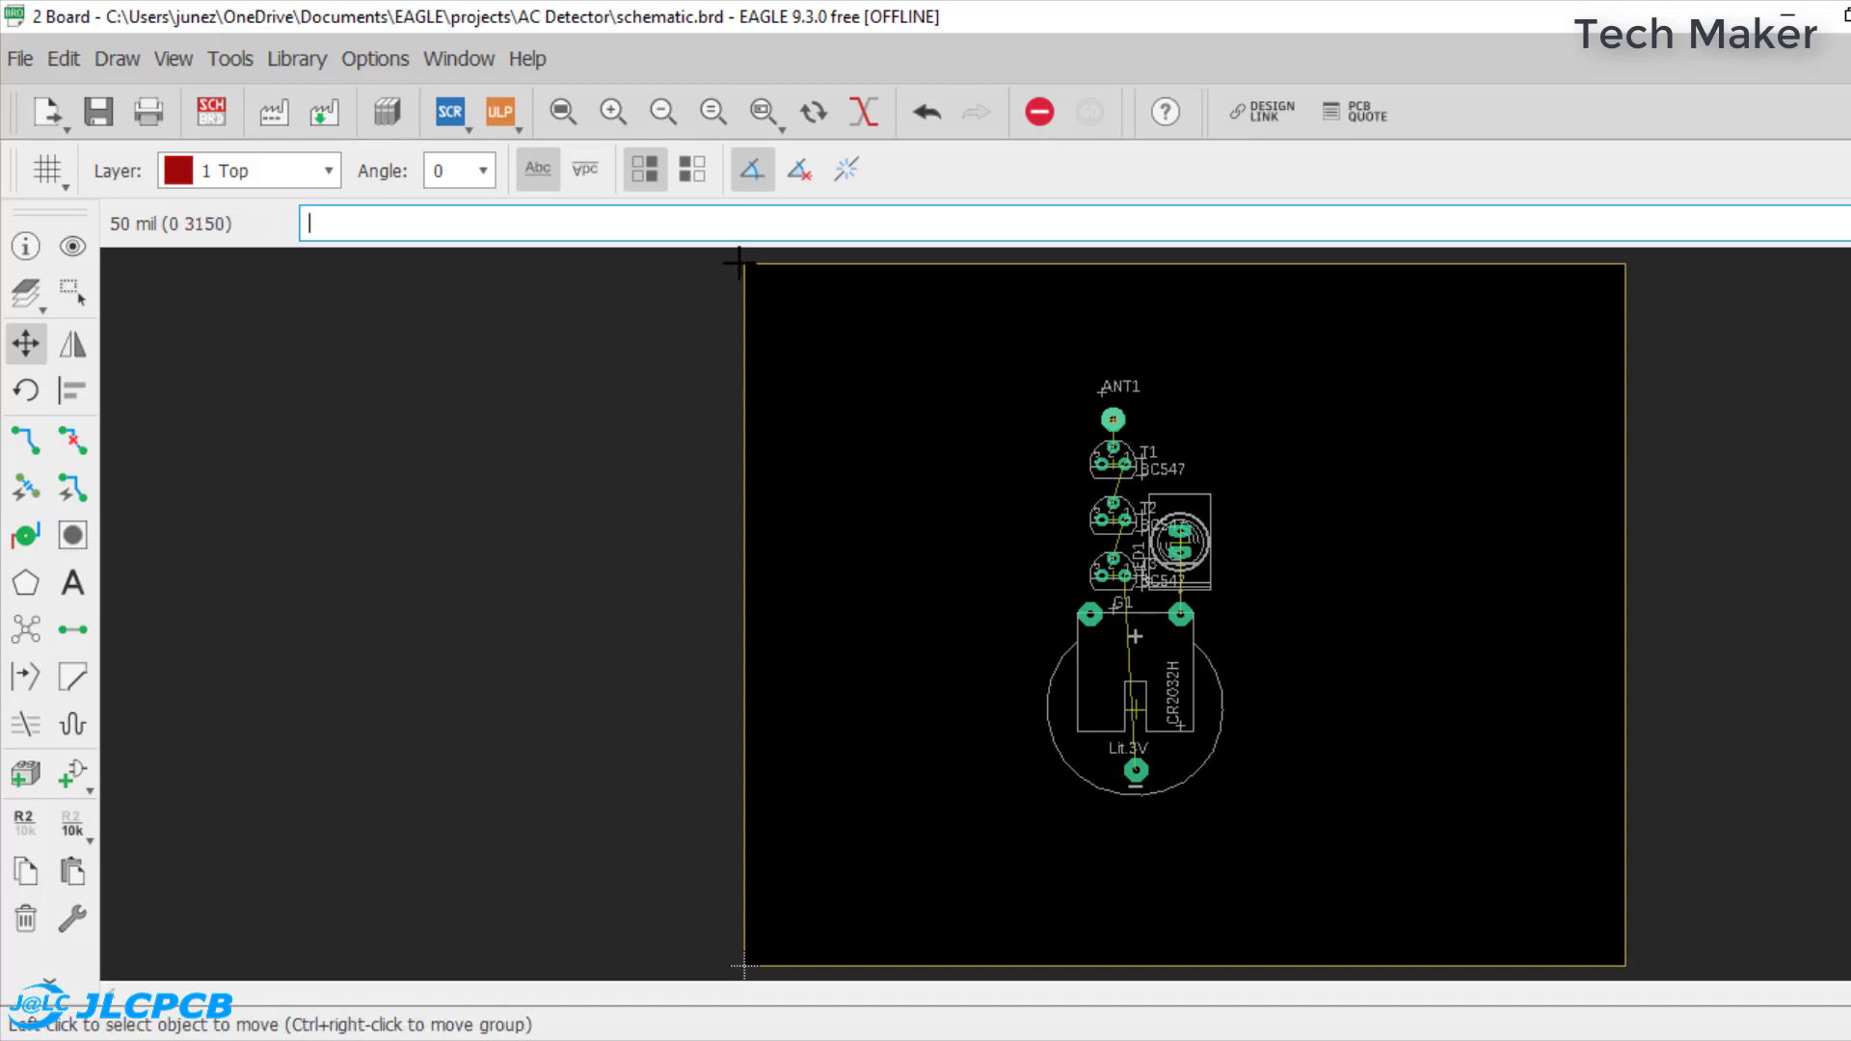
- Narrow the board outline by moving its left edge to about 1200 mil and its right edge inward near the components
click(86, 289)
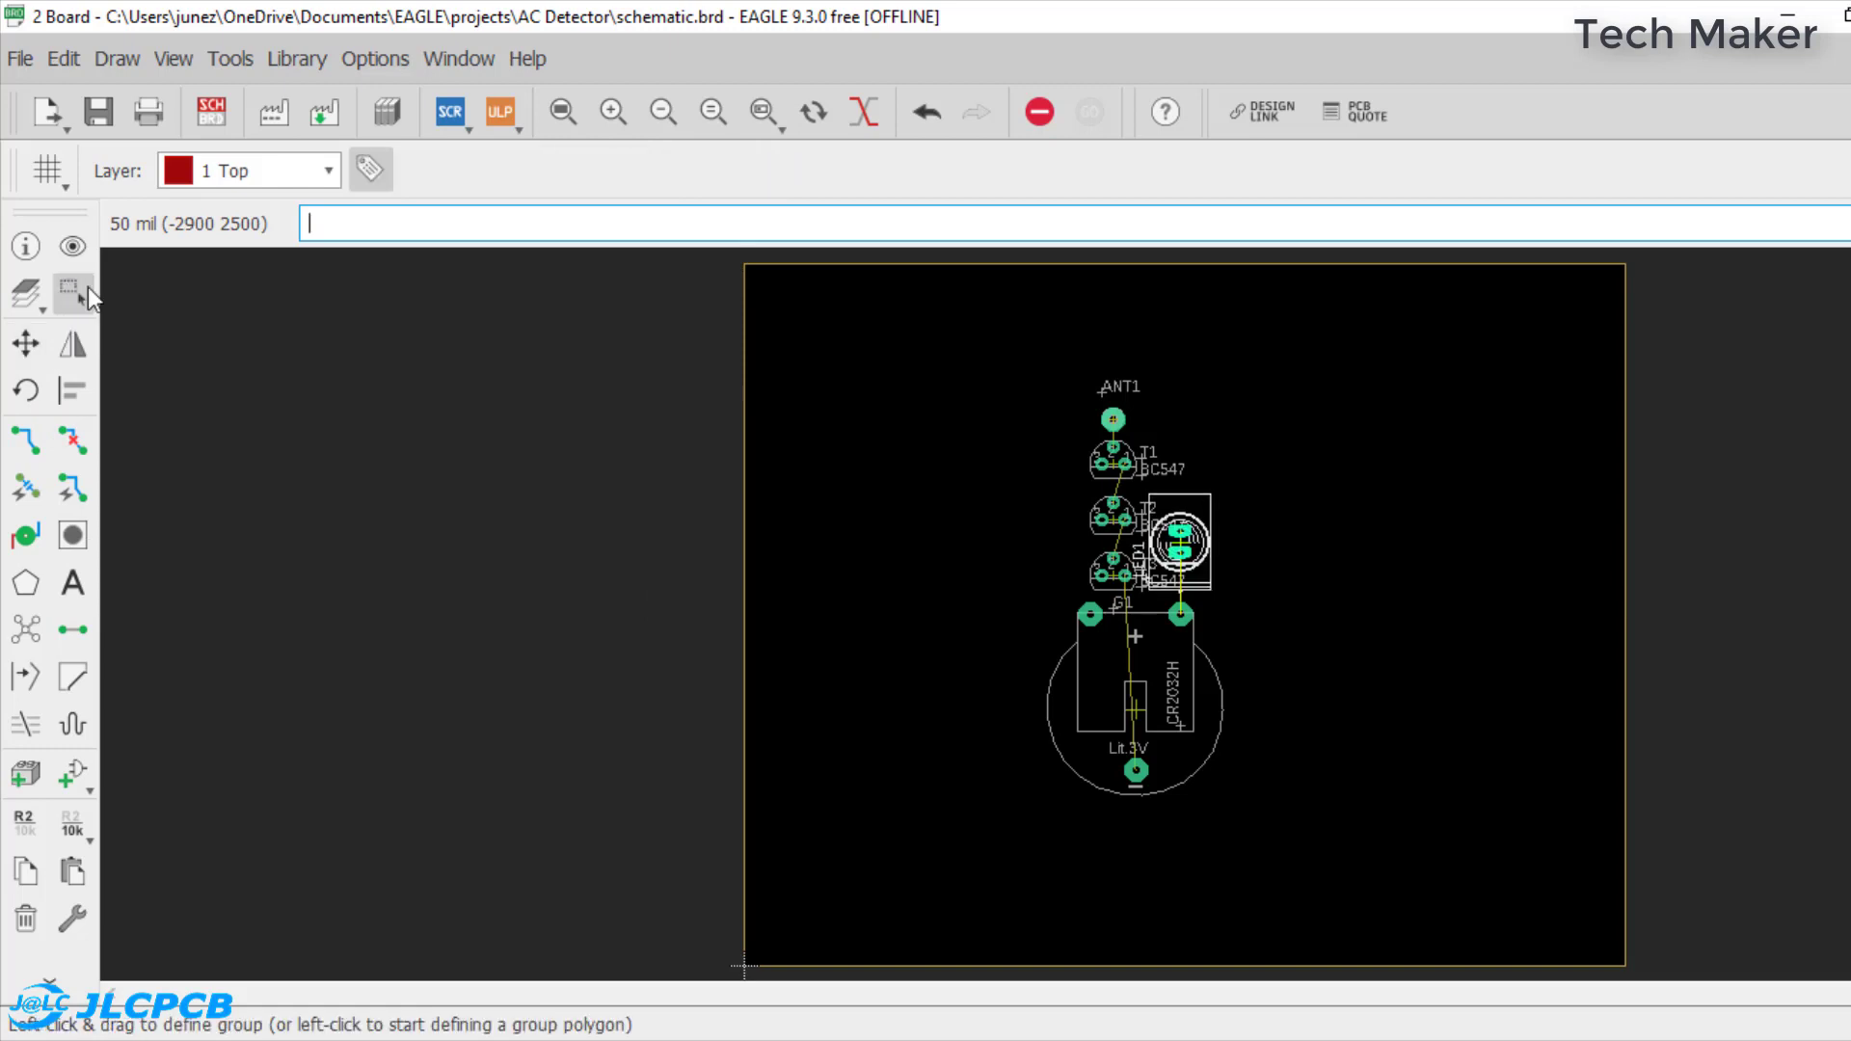
click(747, 268)
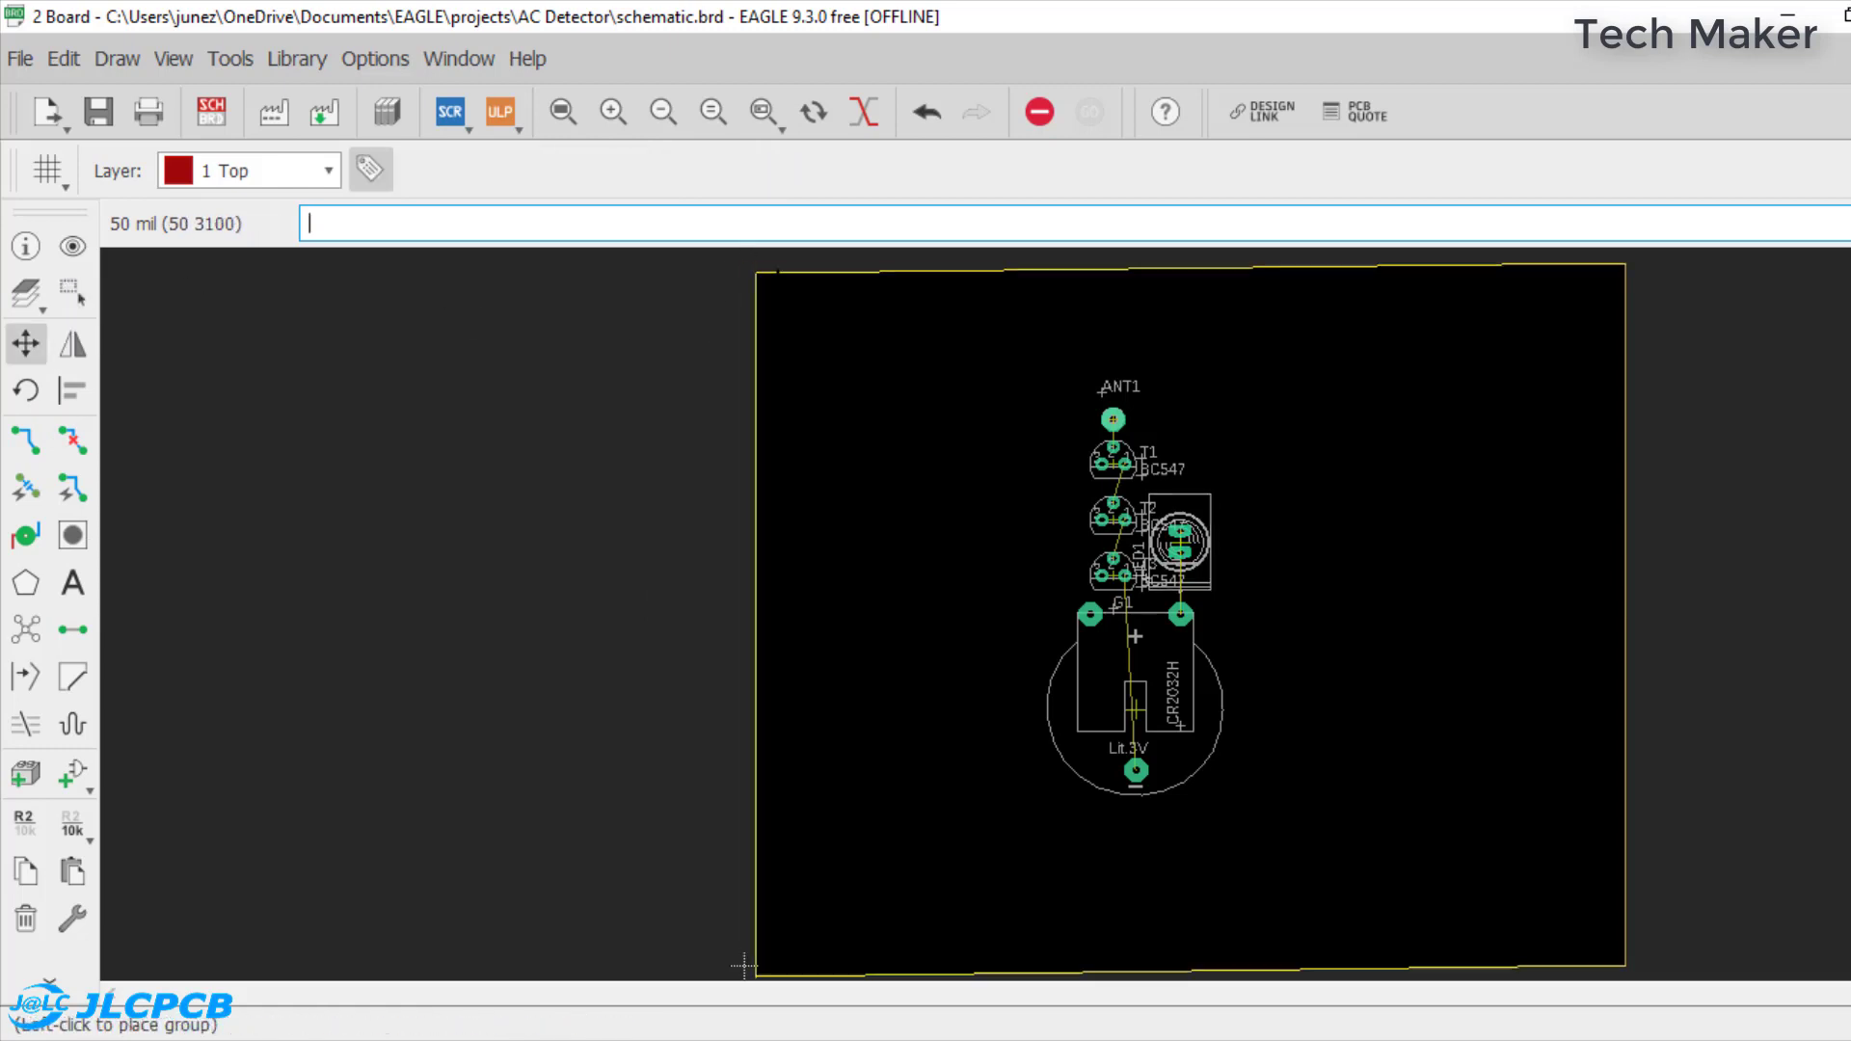
click(998, 307)
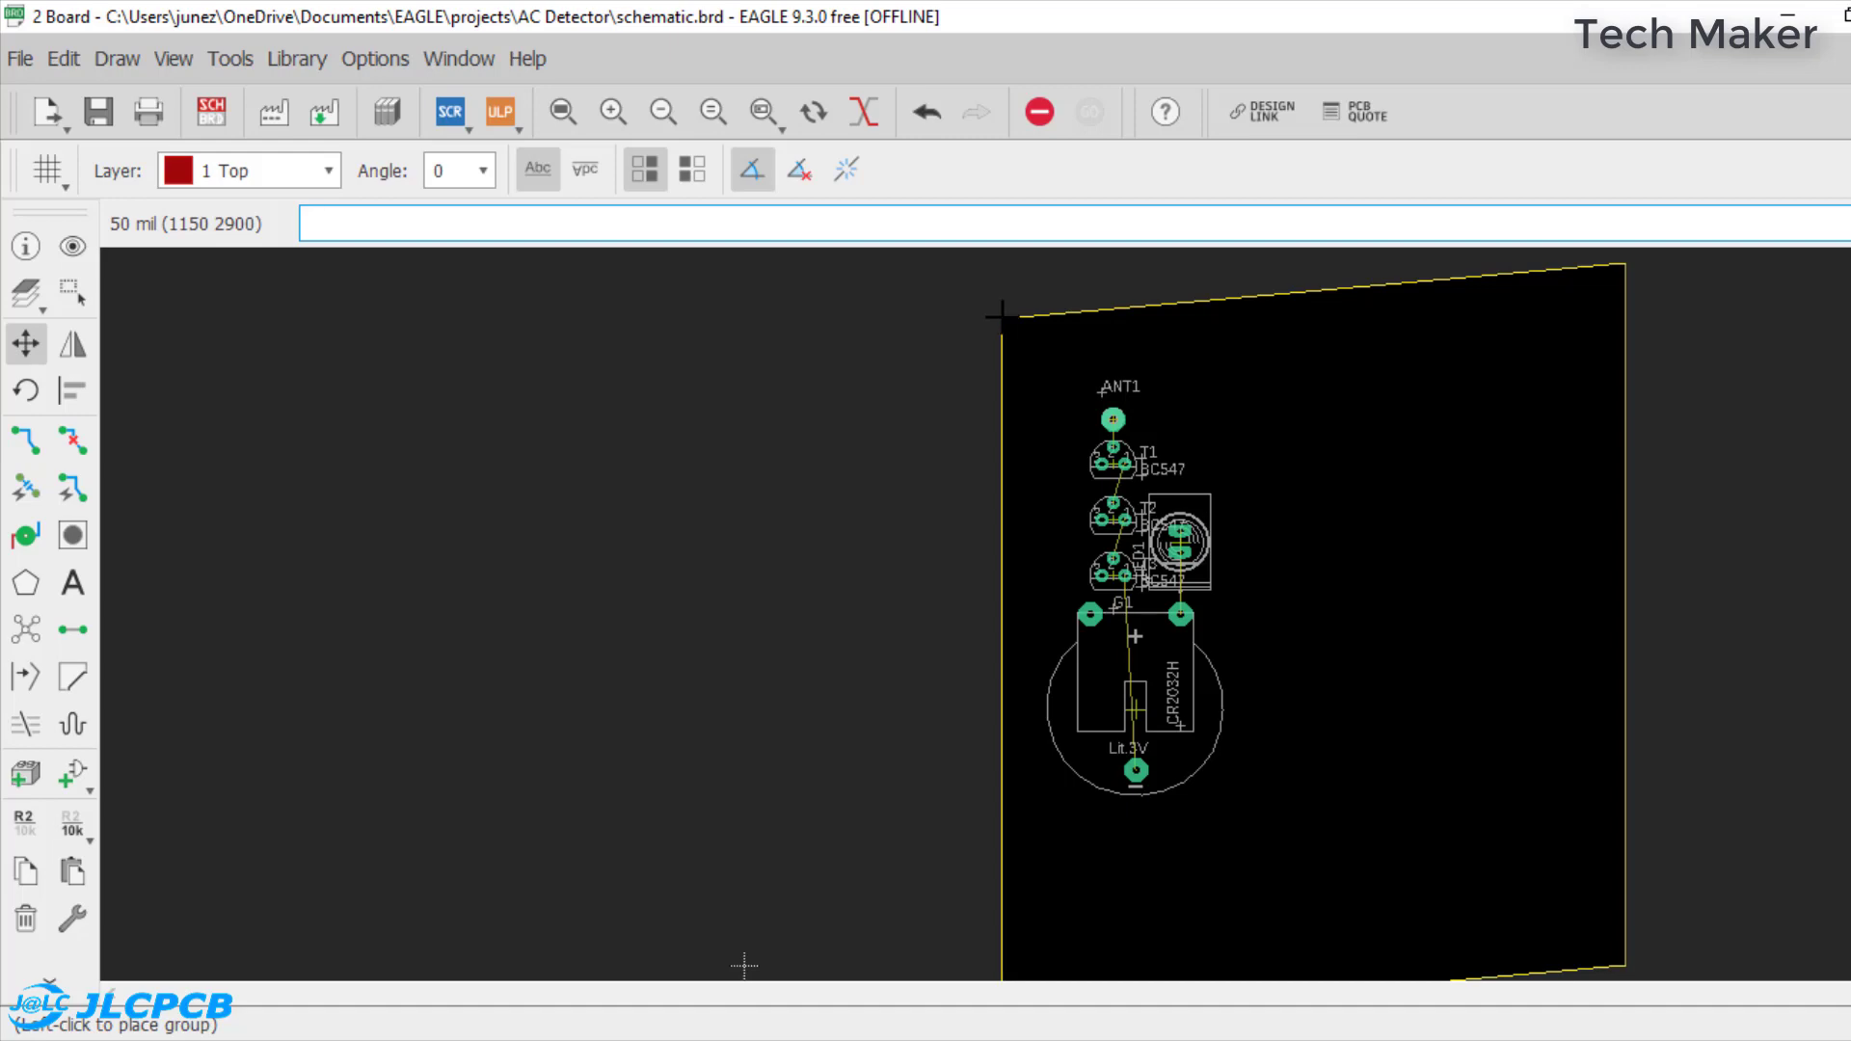
click(1009, 321)
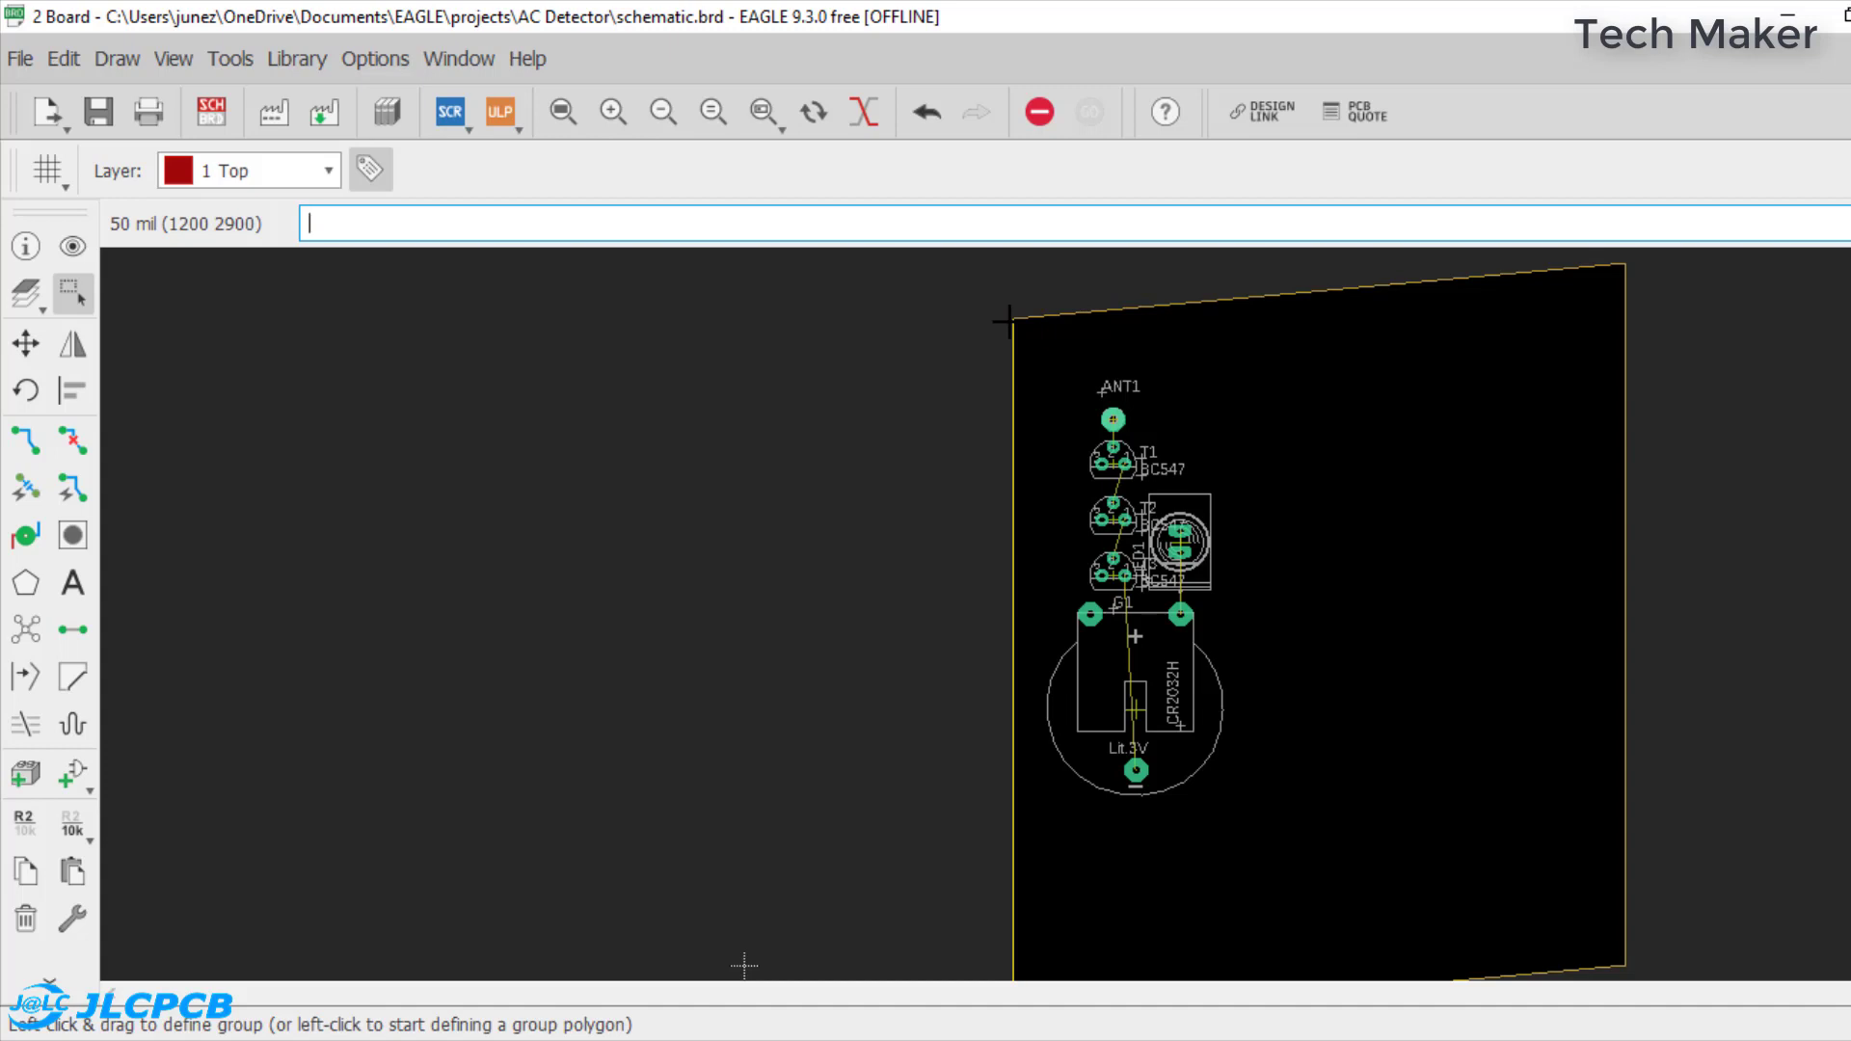
ctrl+right_click(1624, 264)
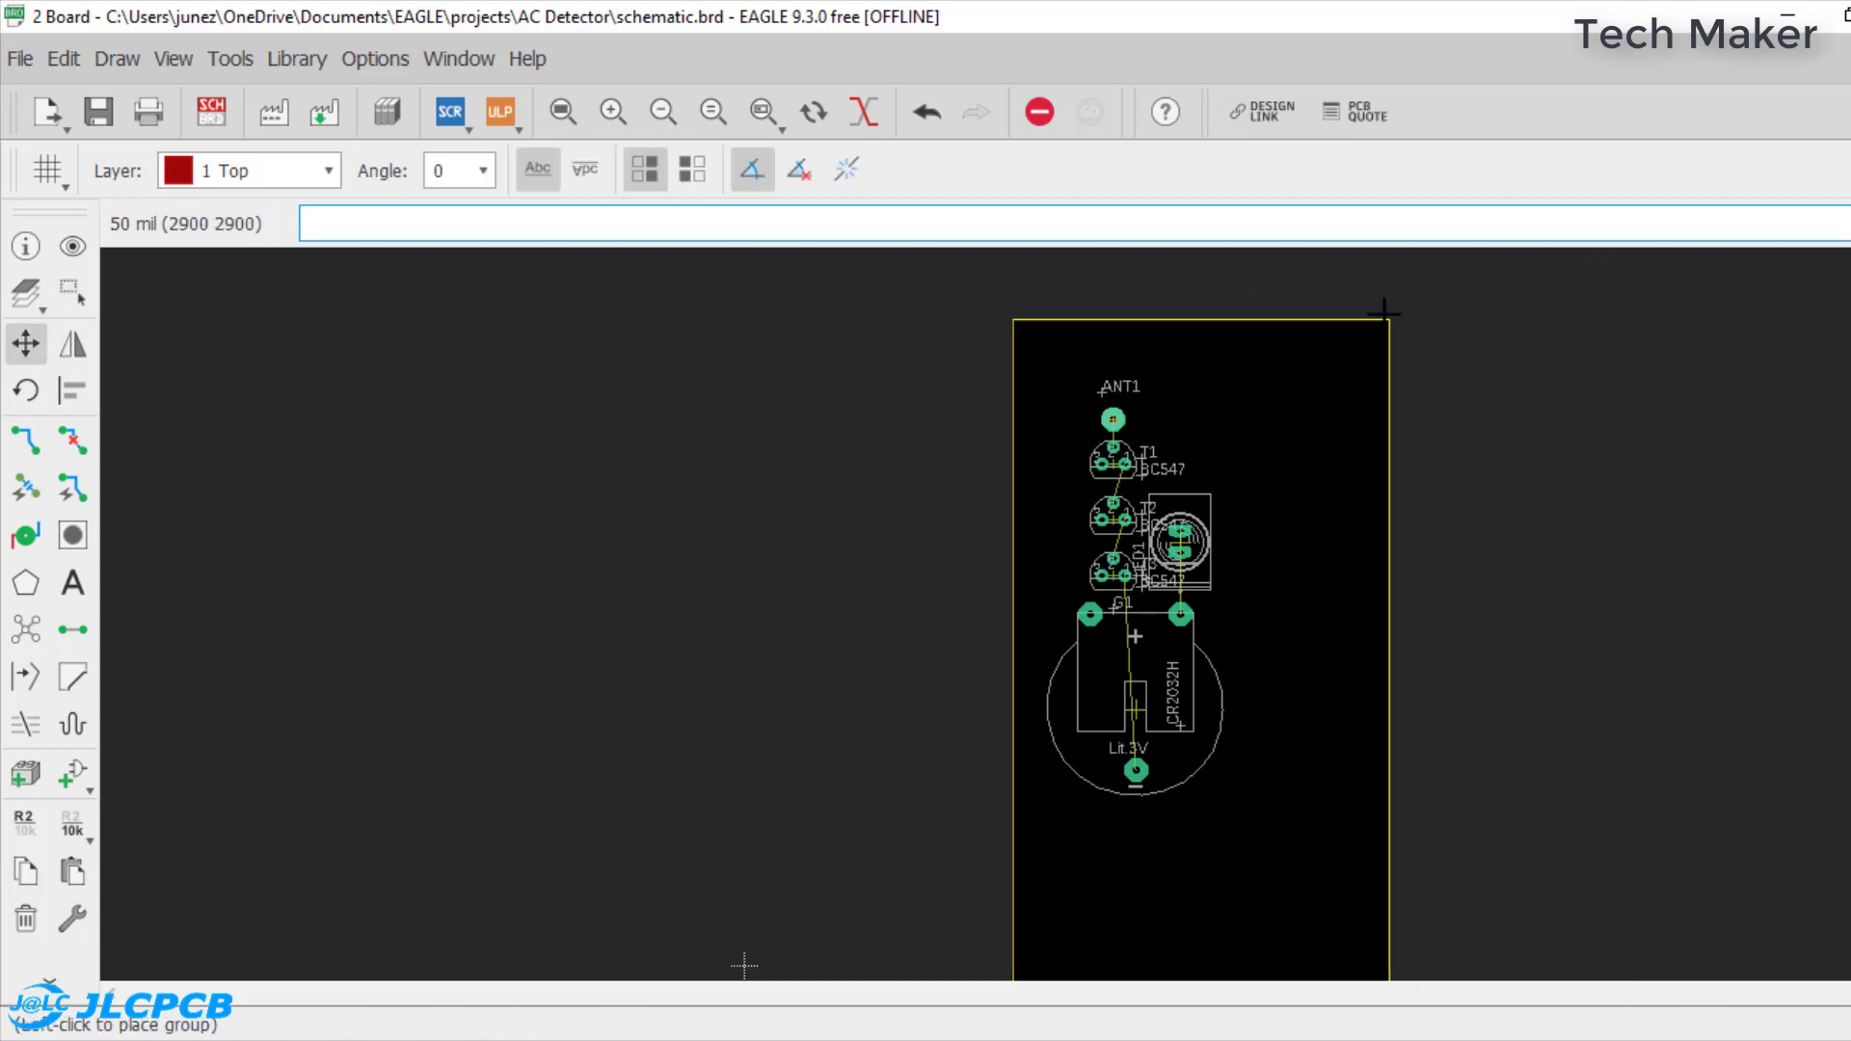
click(1244, 319)
- Lower the top edge of the board outline to just above ANT1, keeping the corners square
ctrl+right_click(1015, 318)
click(1021, 363)
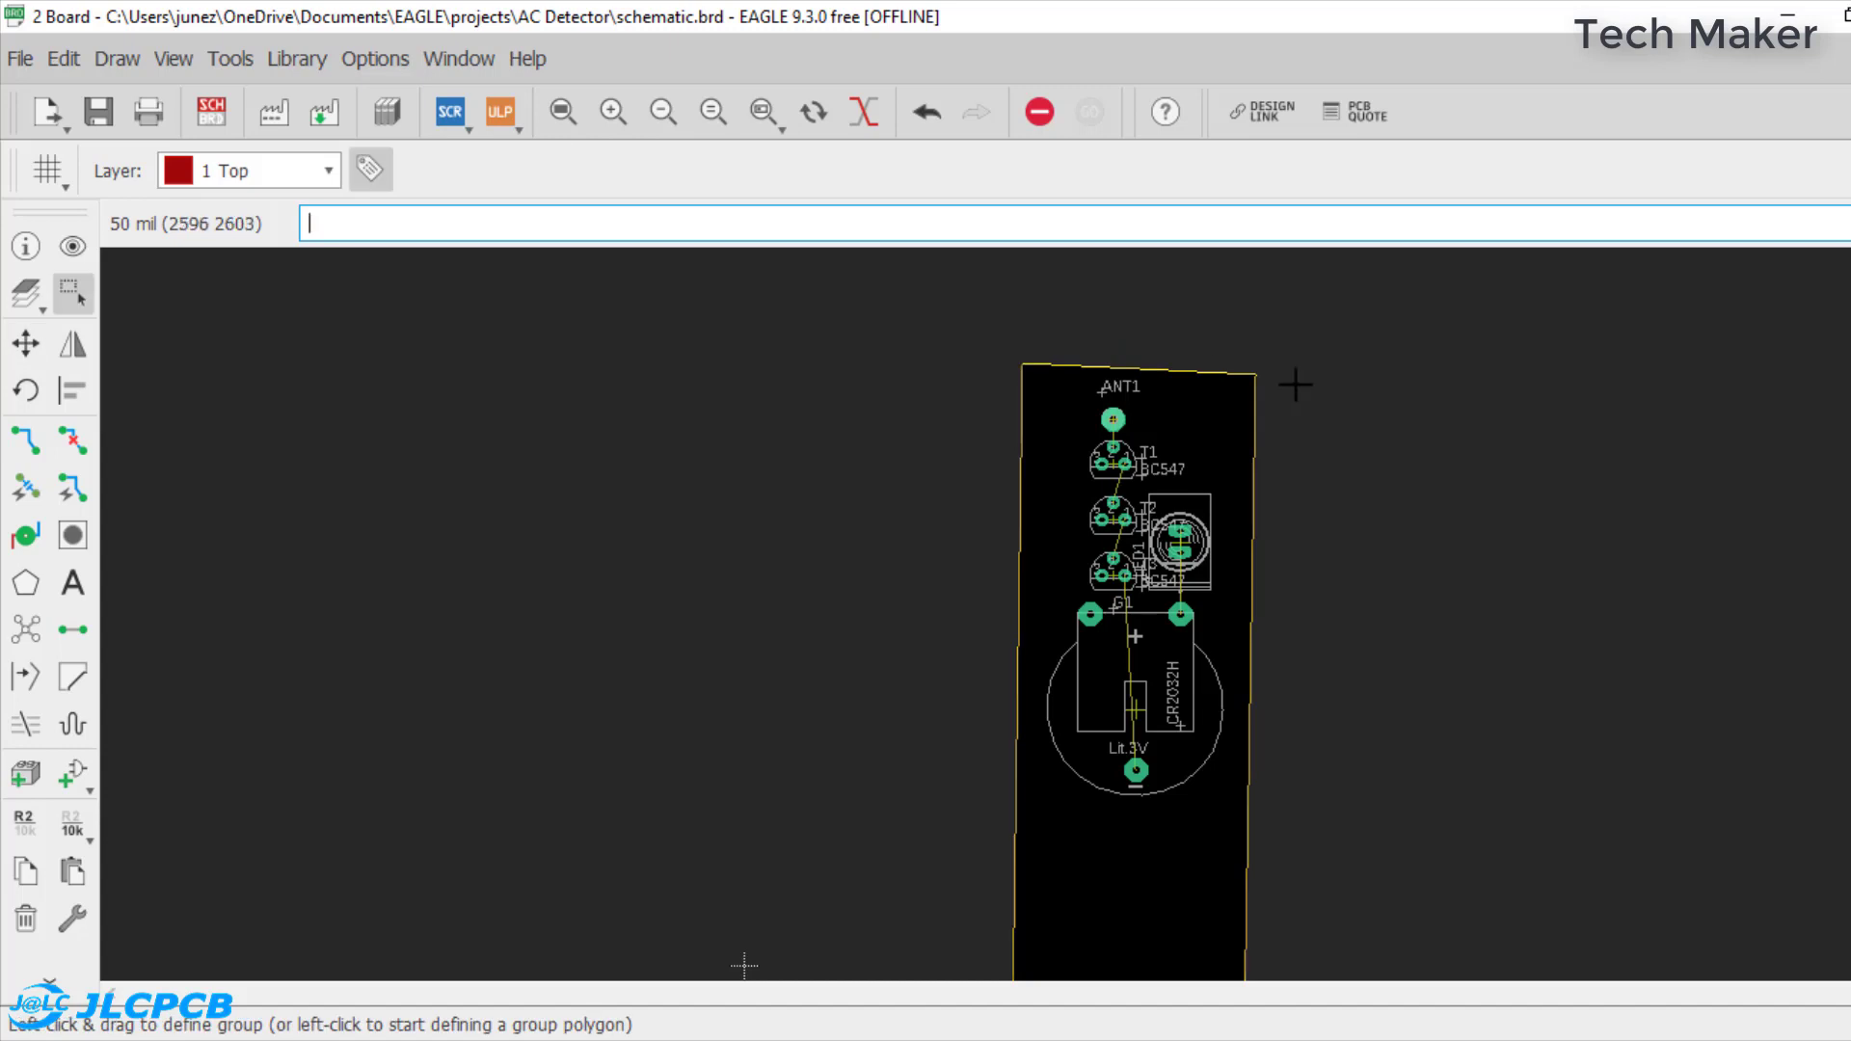
ctrl+right_click(1294, 385)
click(1284, 374)
ctrl+right_click(1021, 343)
click(1012, 343)
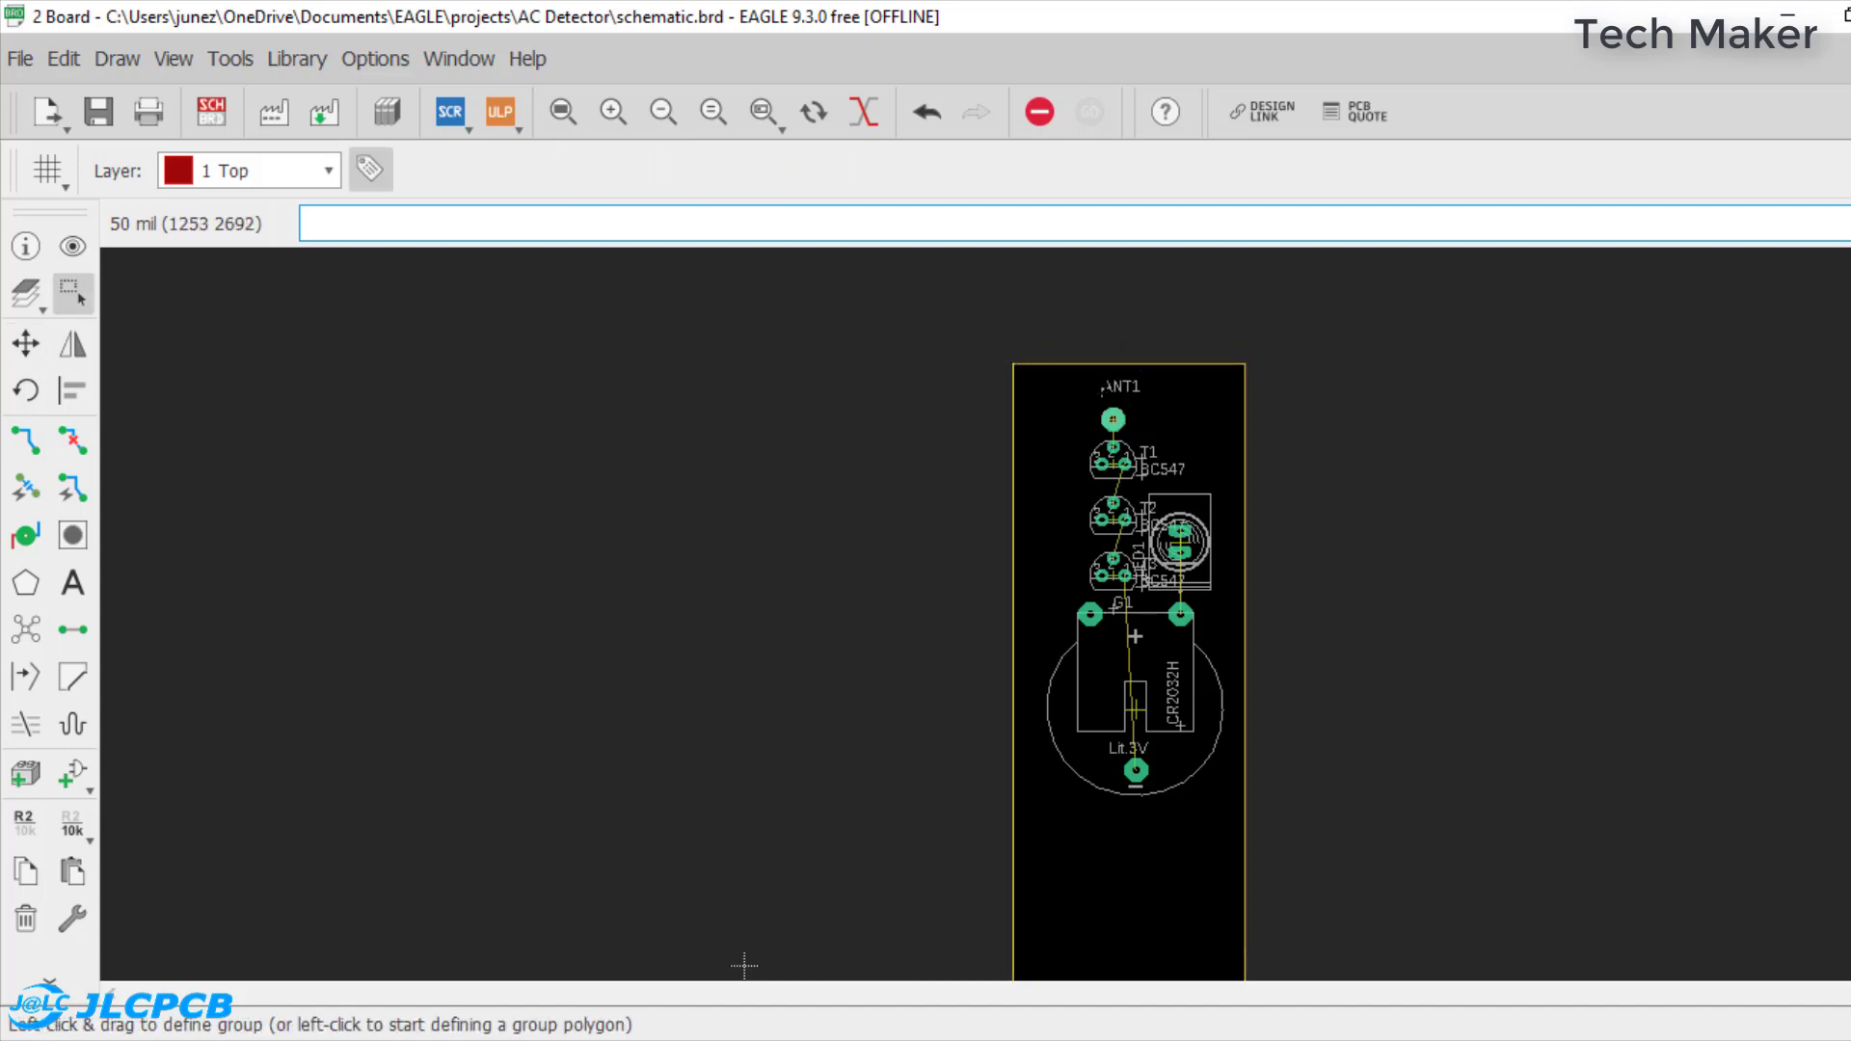
- Tighten the left and right sides of the board outline so they sit just outside the battery's circle
ctrl+right_click(1012, 711)
click(1034, 711)
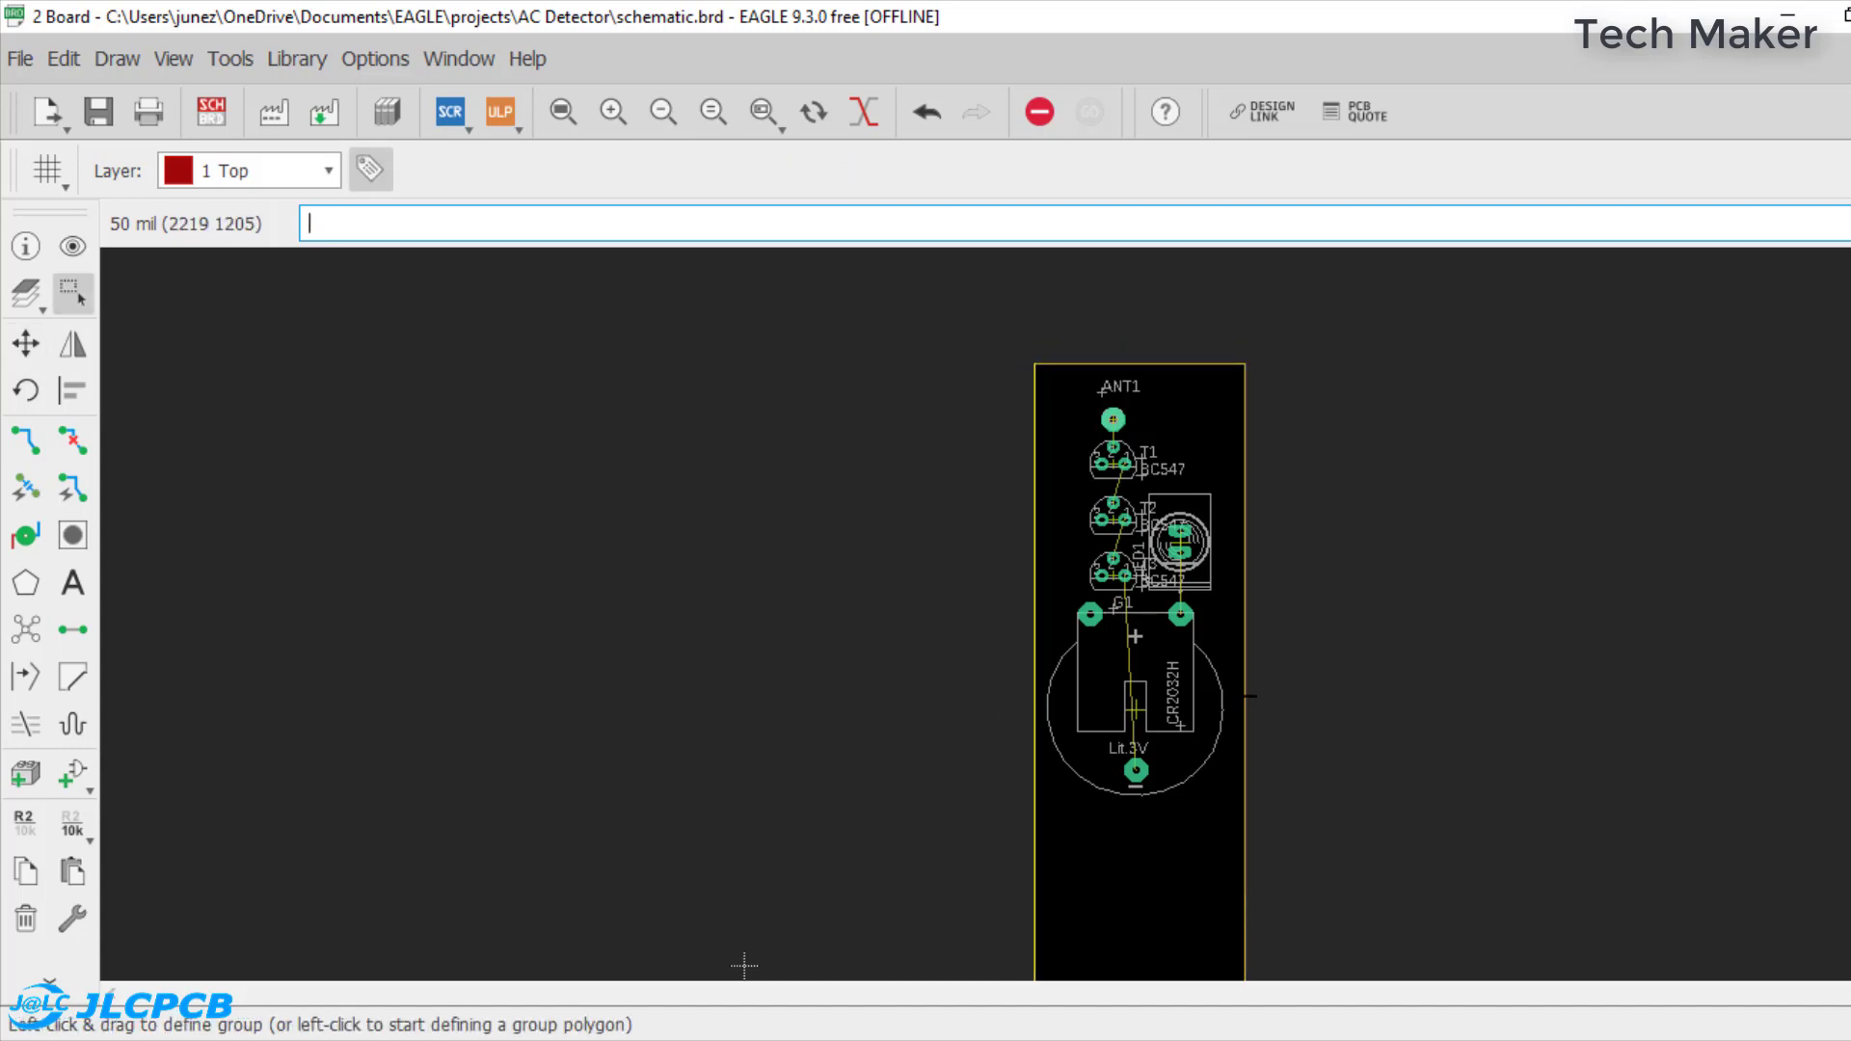
ctrl+right_click(1249, 695)
click(1237, 695)
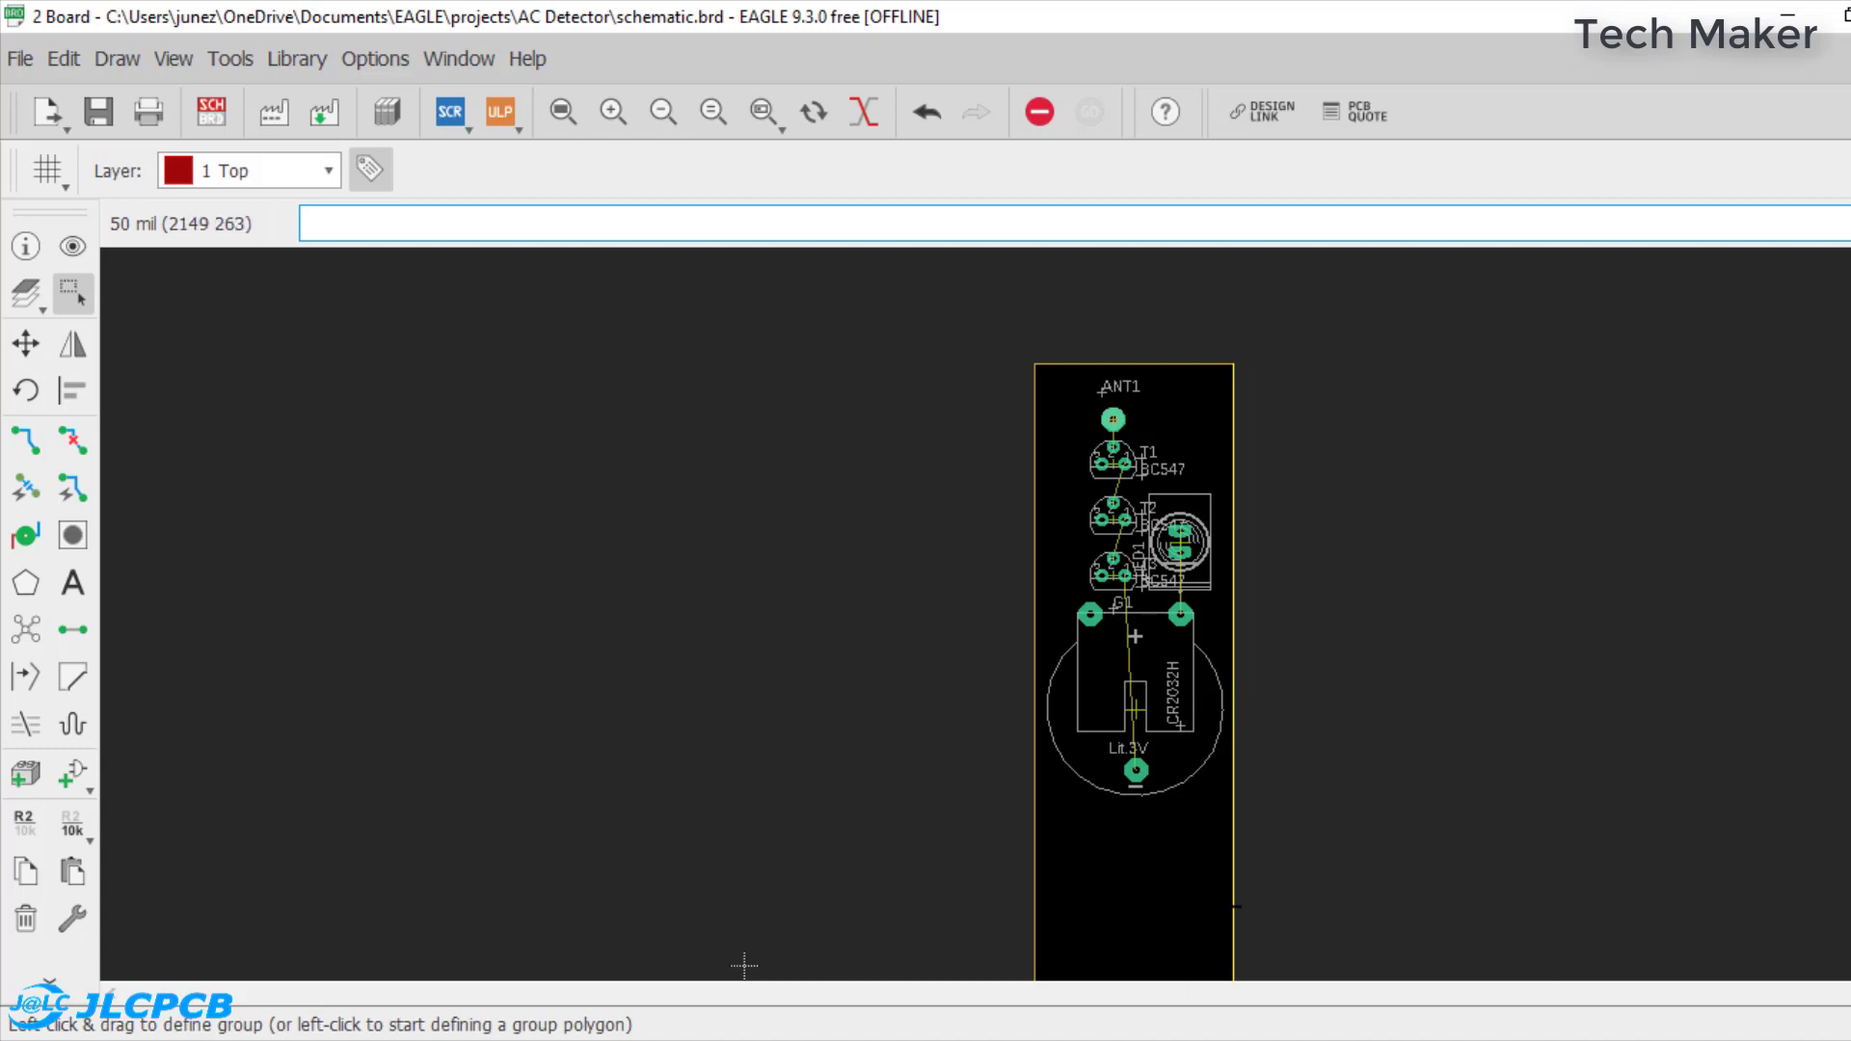
- Raise the bottom edge of the board outline to just below battery G1
scroll(880, 785, down, 3)
ctrl+right_click(880, 785)
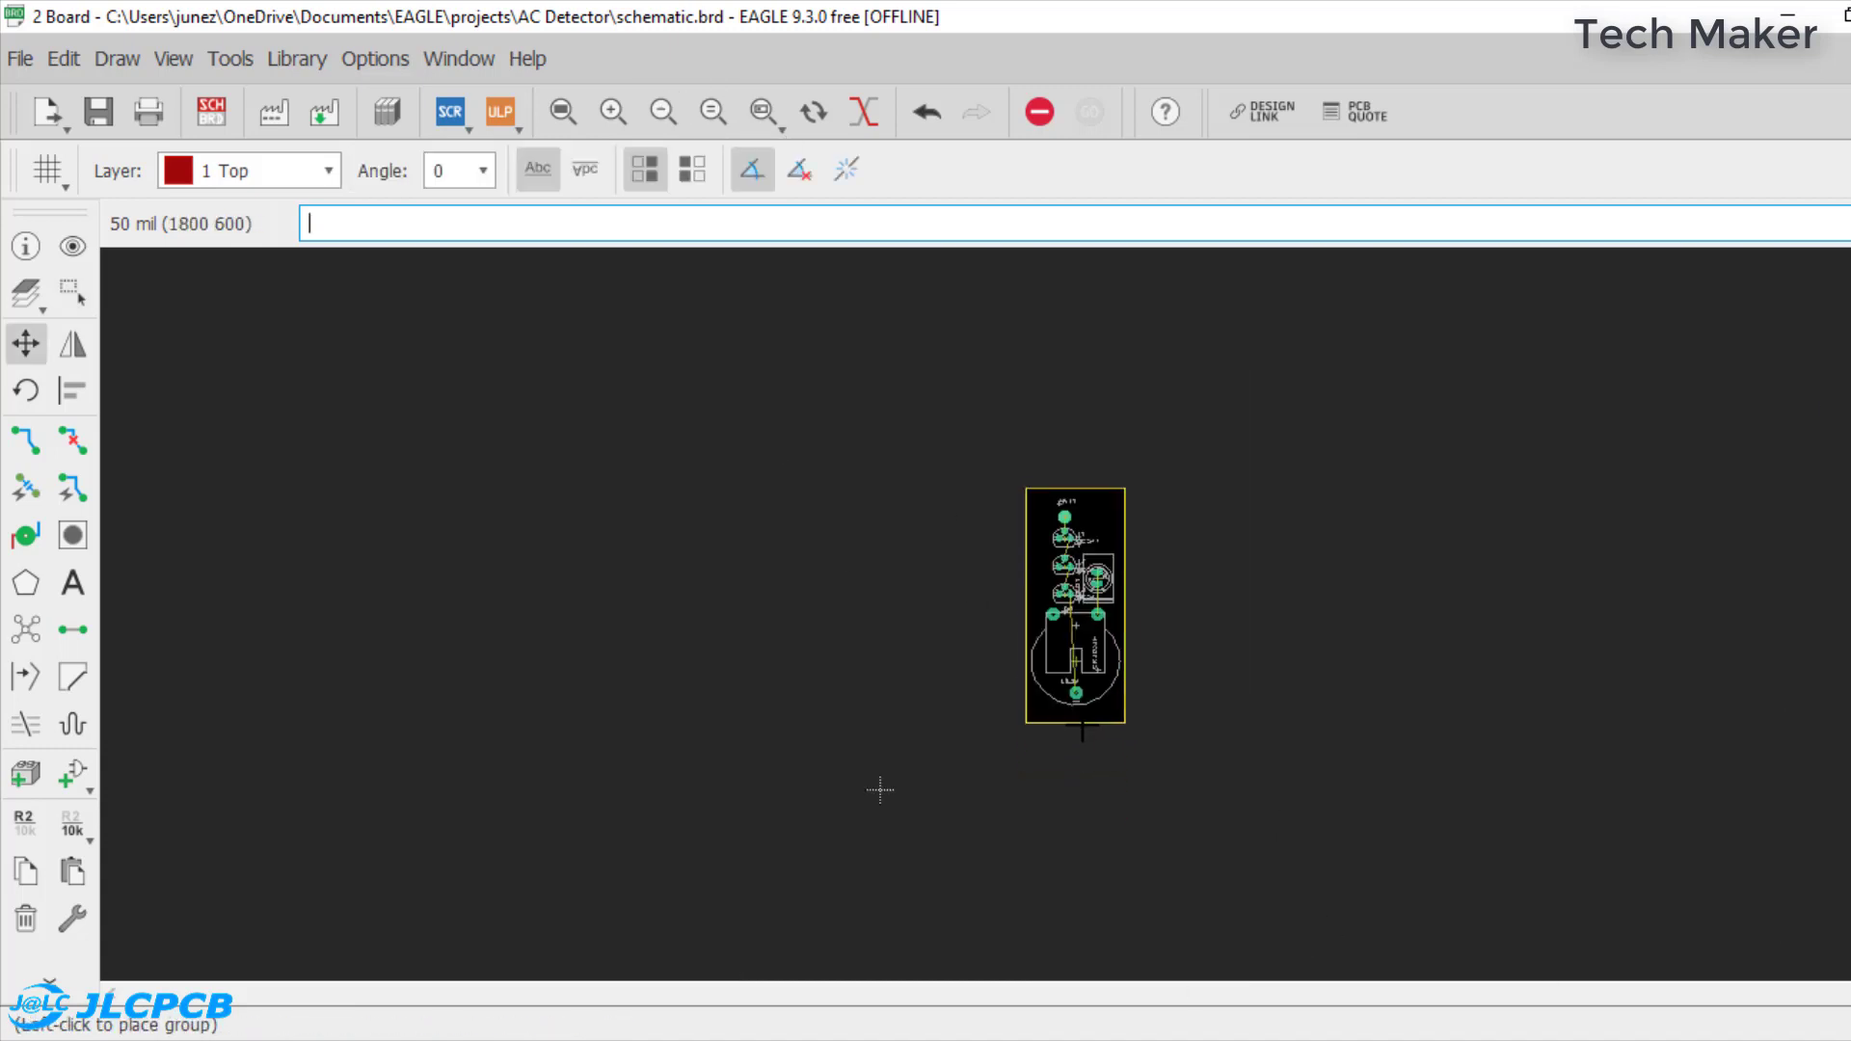
key(Escape)
click(613, 111)
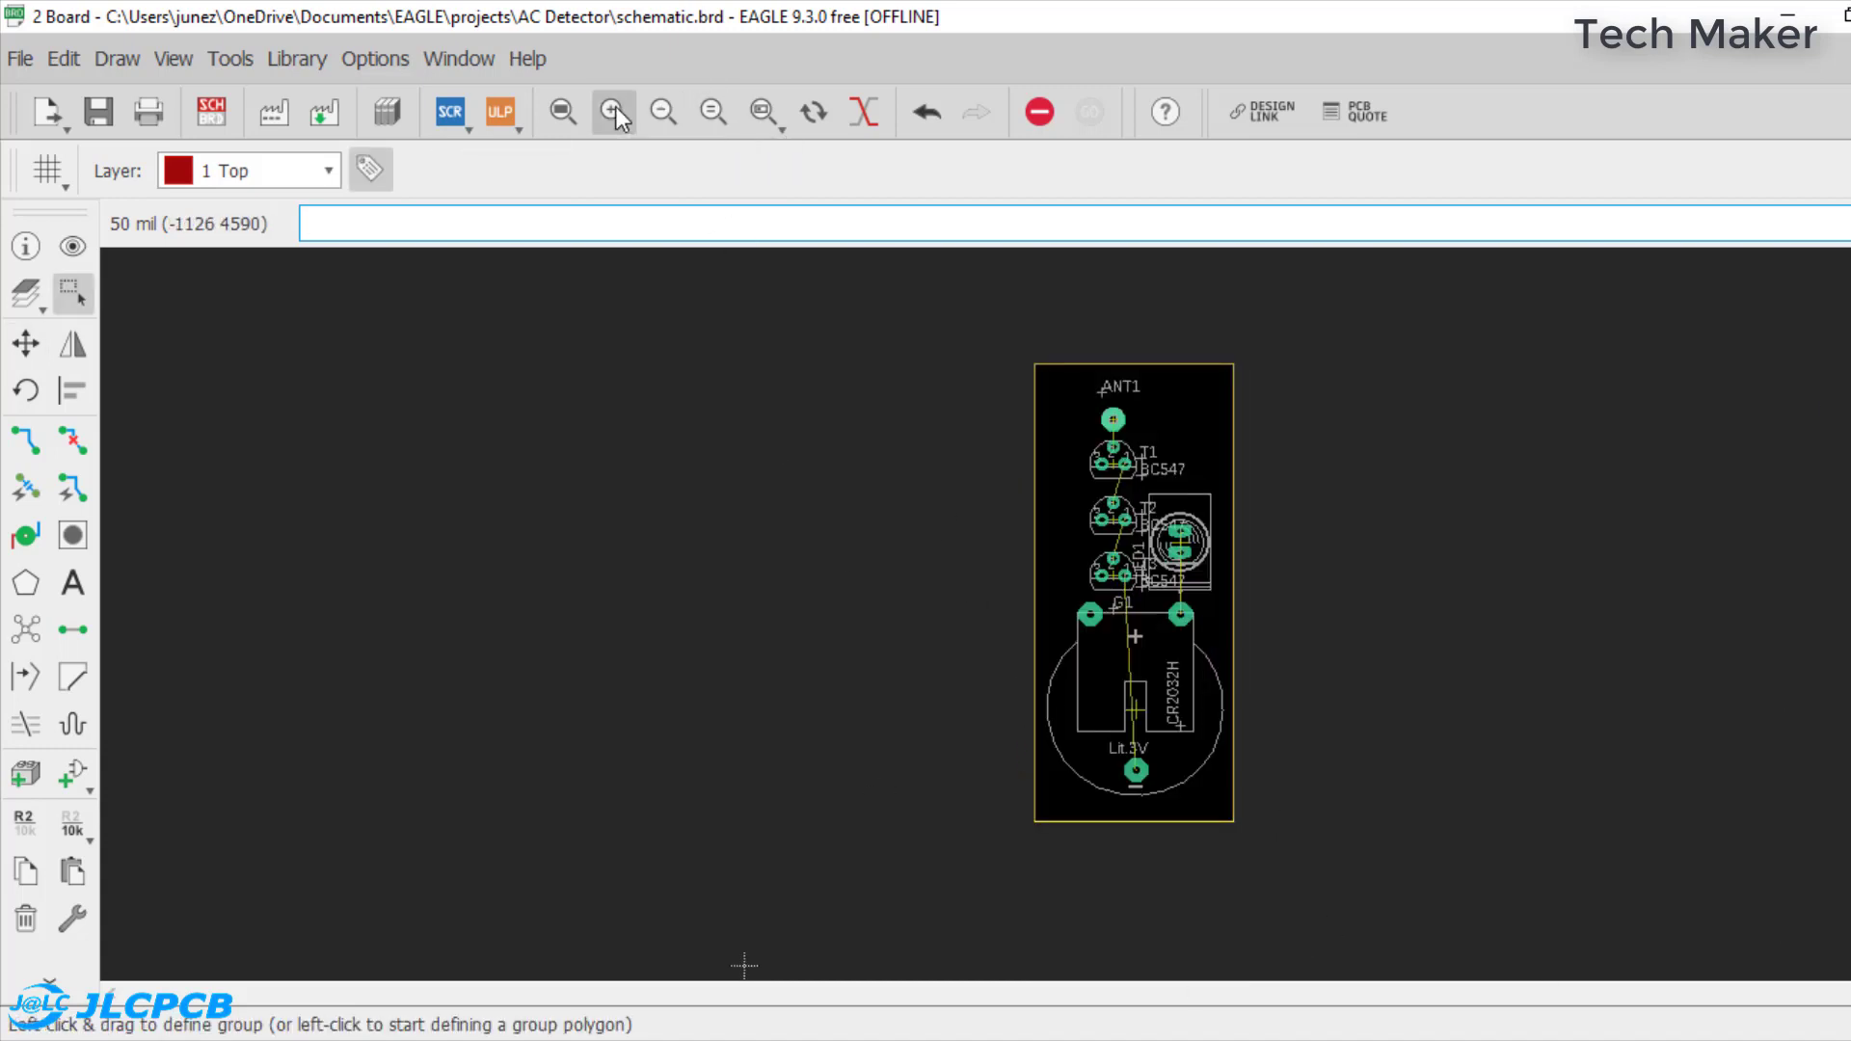
click(613, 112)
click(663, 112)
- Autoroute the board with Low effort, auto grid selection and the TopRouter variant, and accept the first routing variant
click(72, 489)
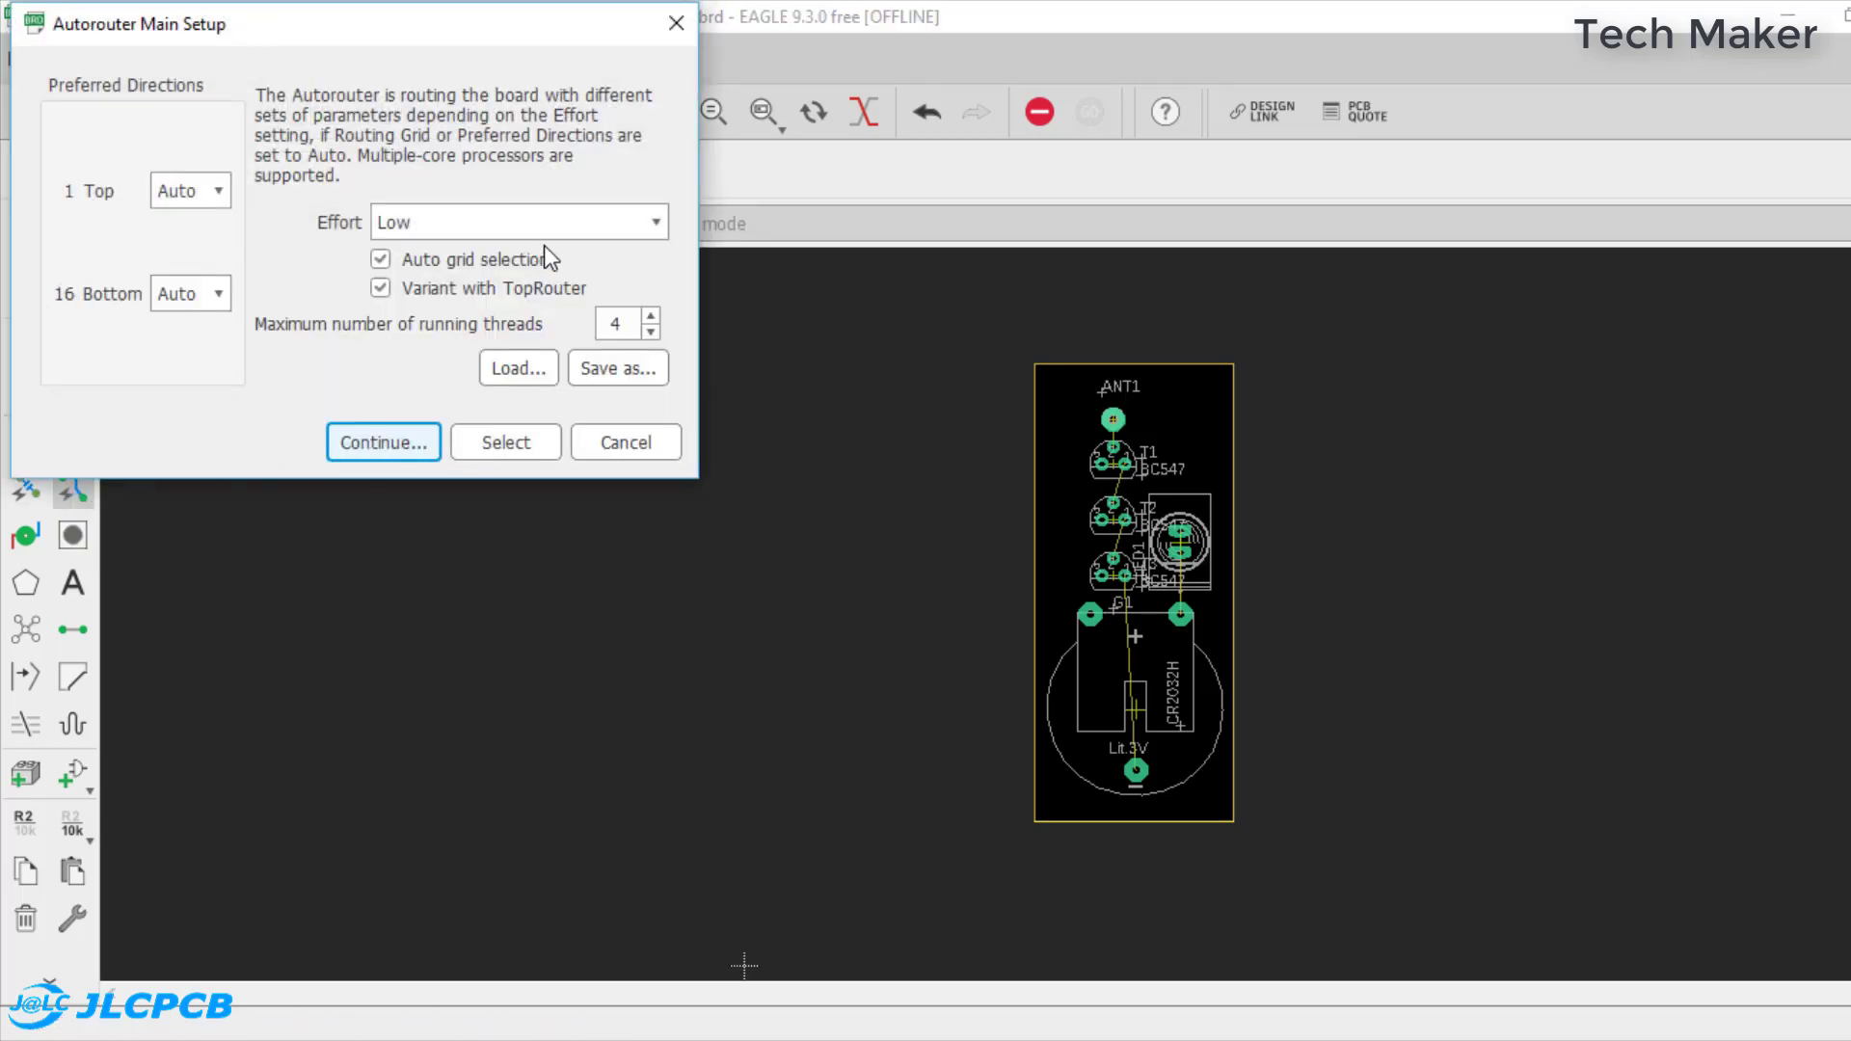
click(388, 457)
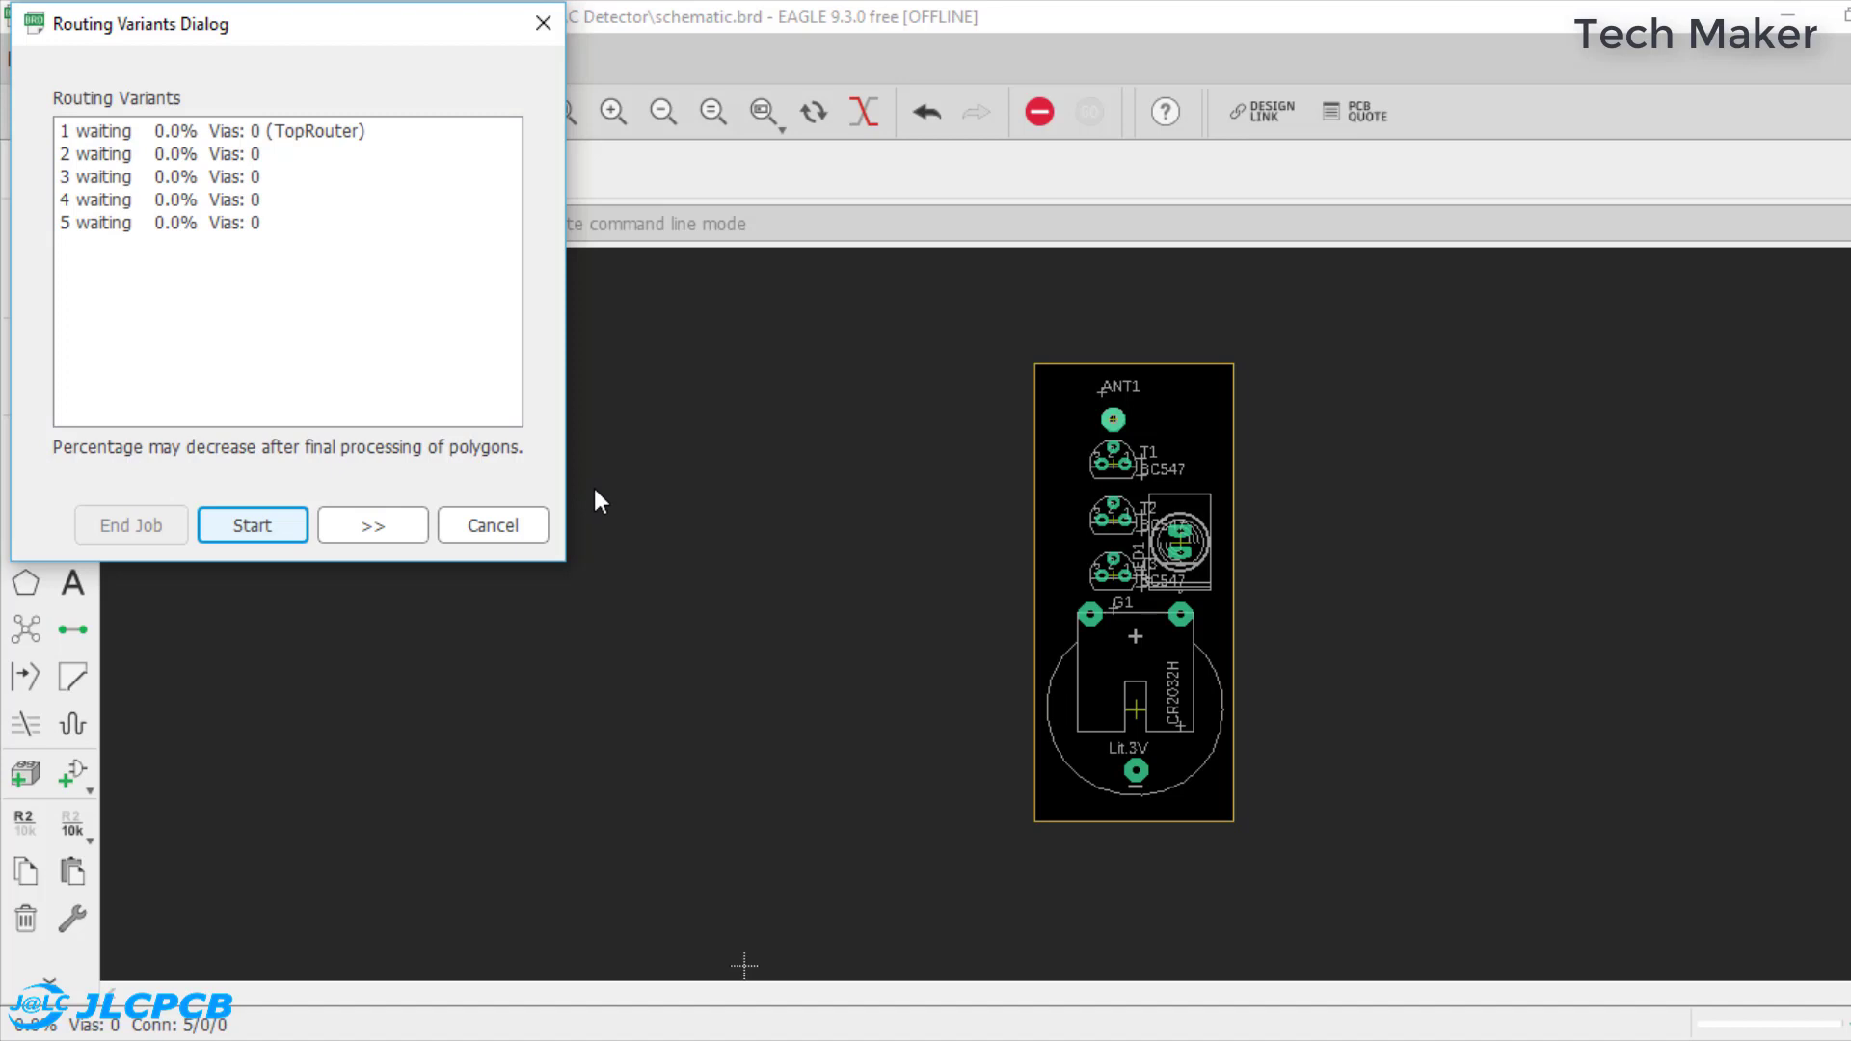
click(262, 524)
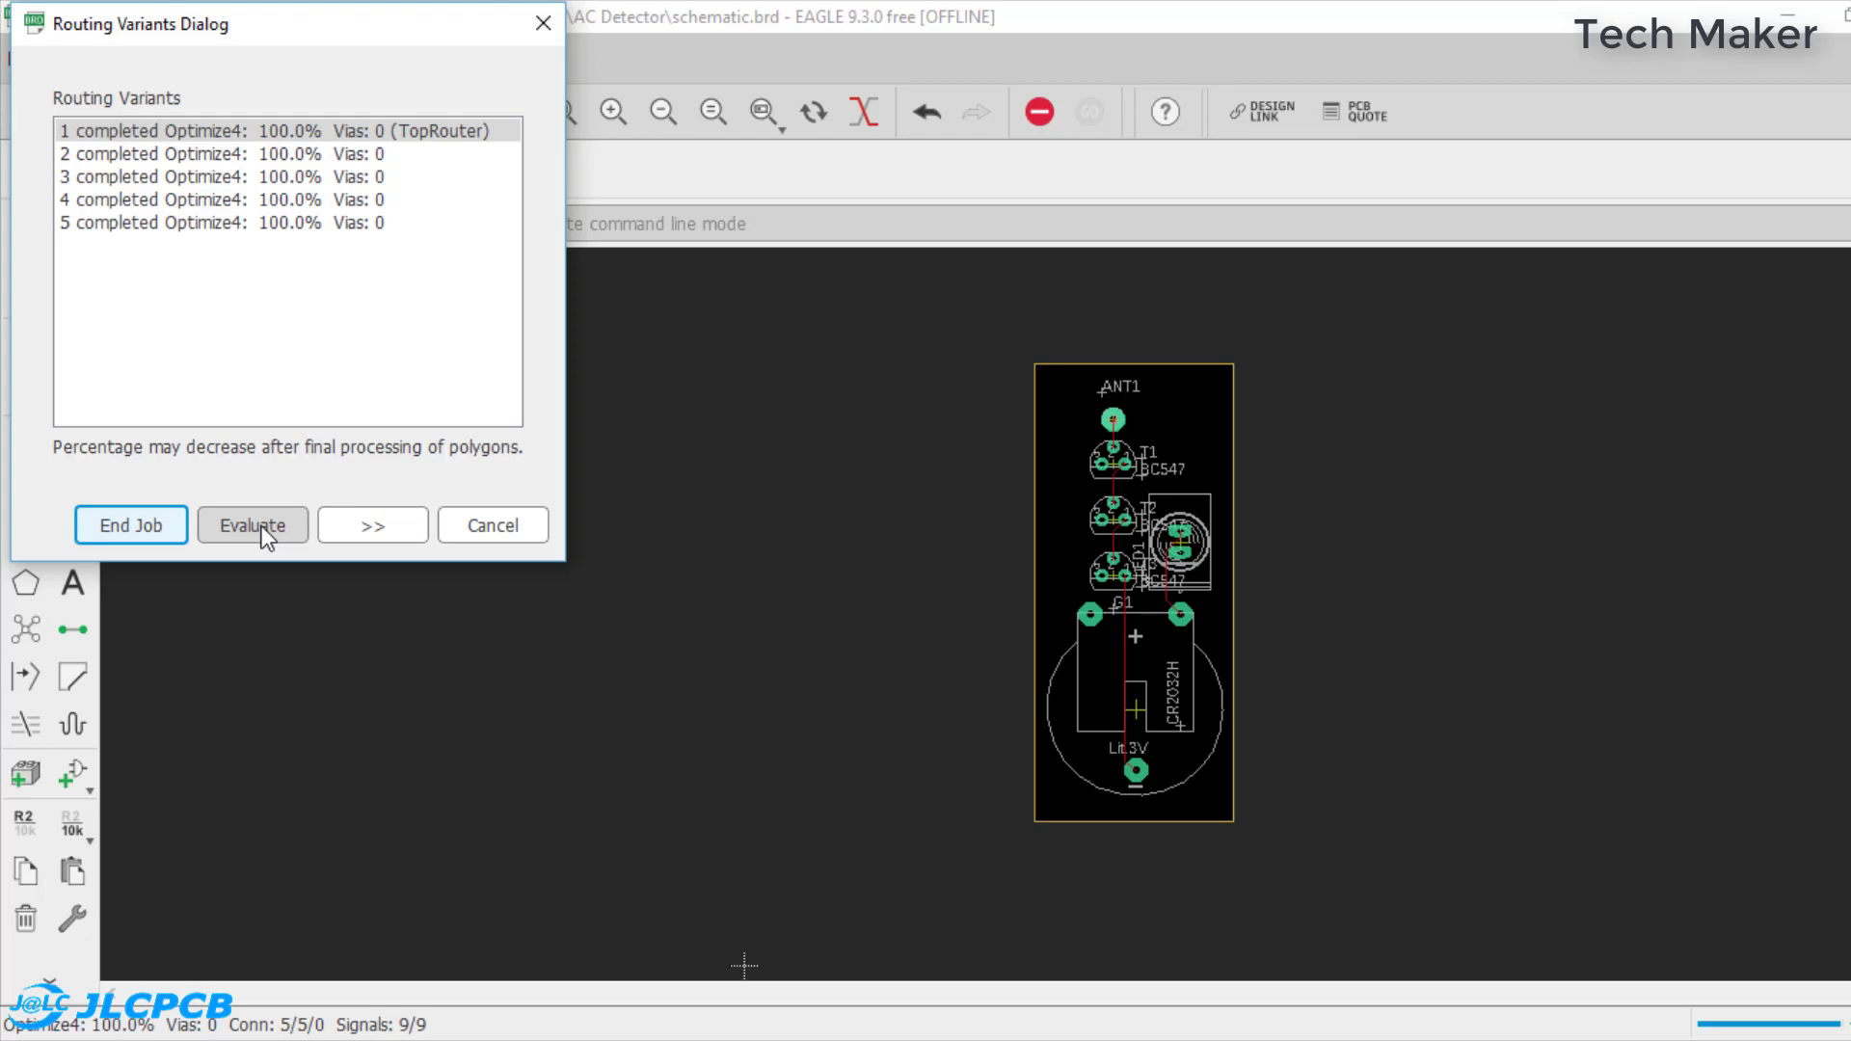
click(148, 525)
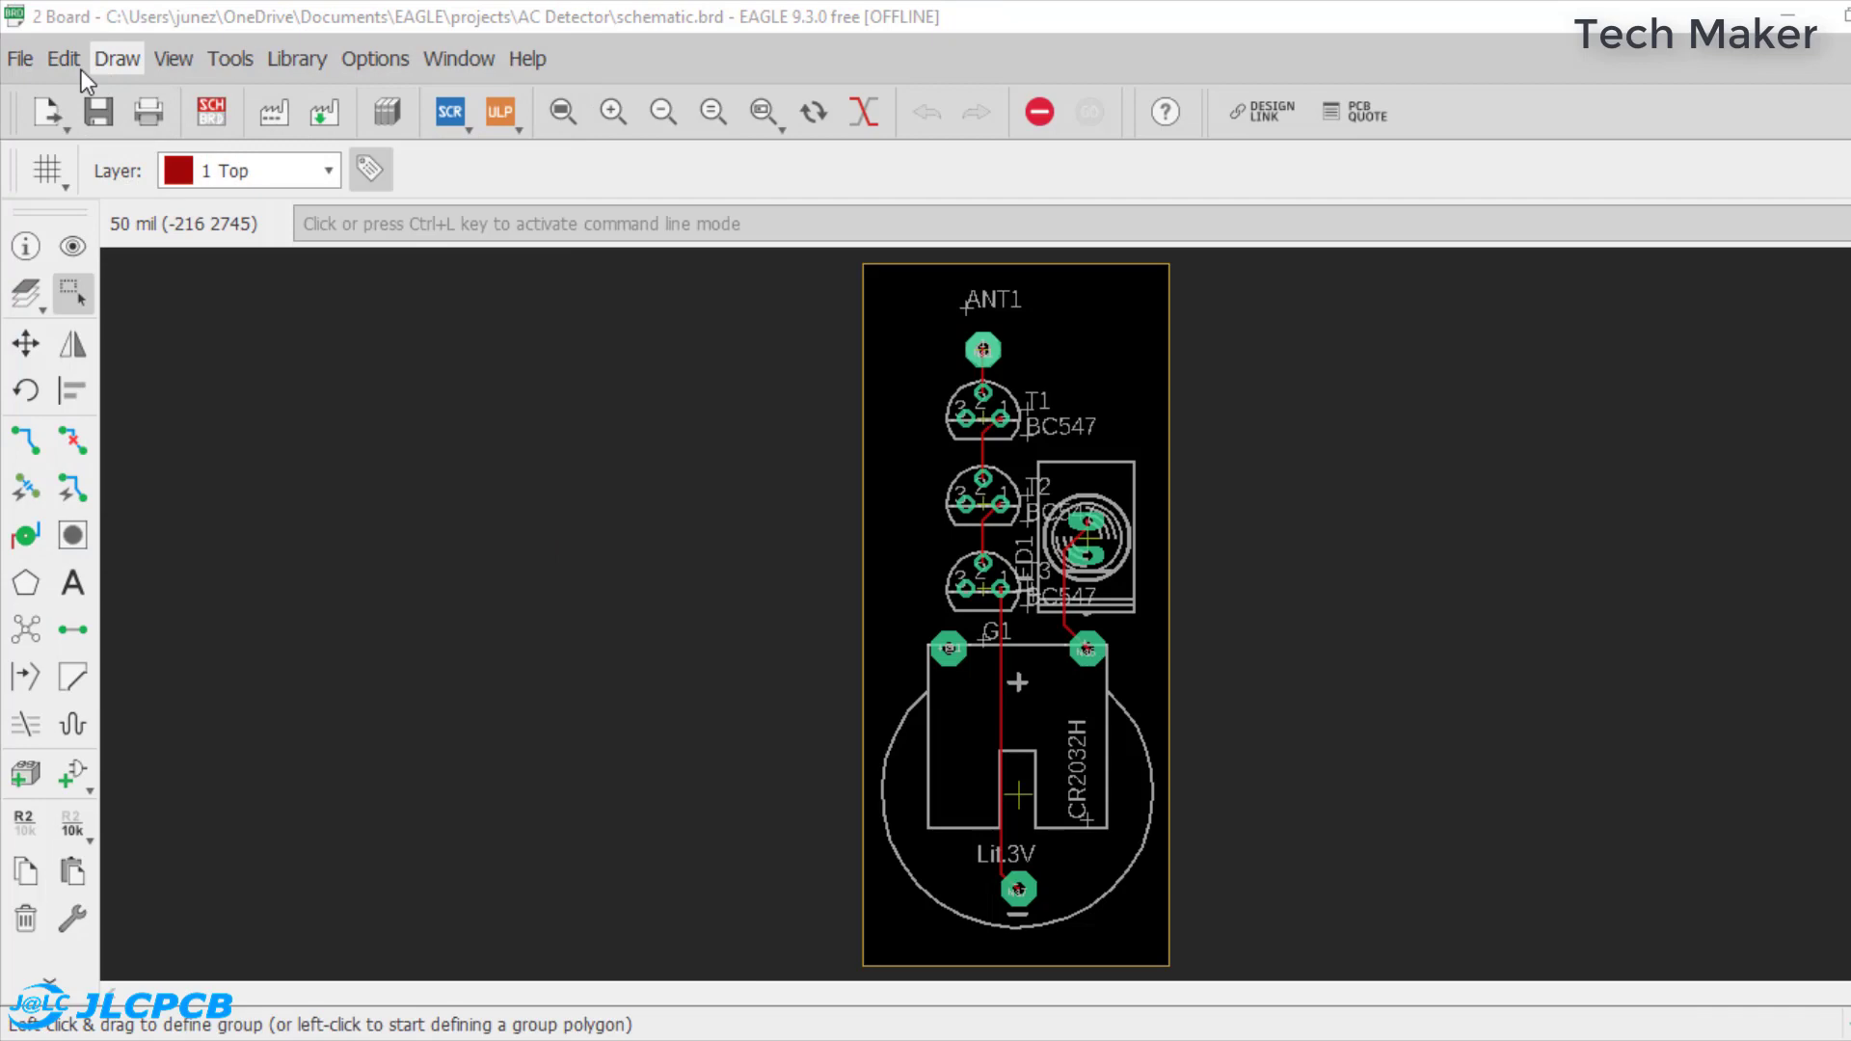
- Open the CAM Processor for the board and maximize its window
click(20, 58)
click(141, 444)
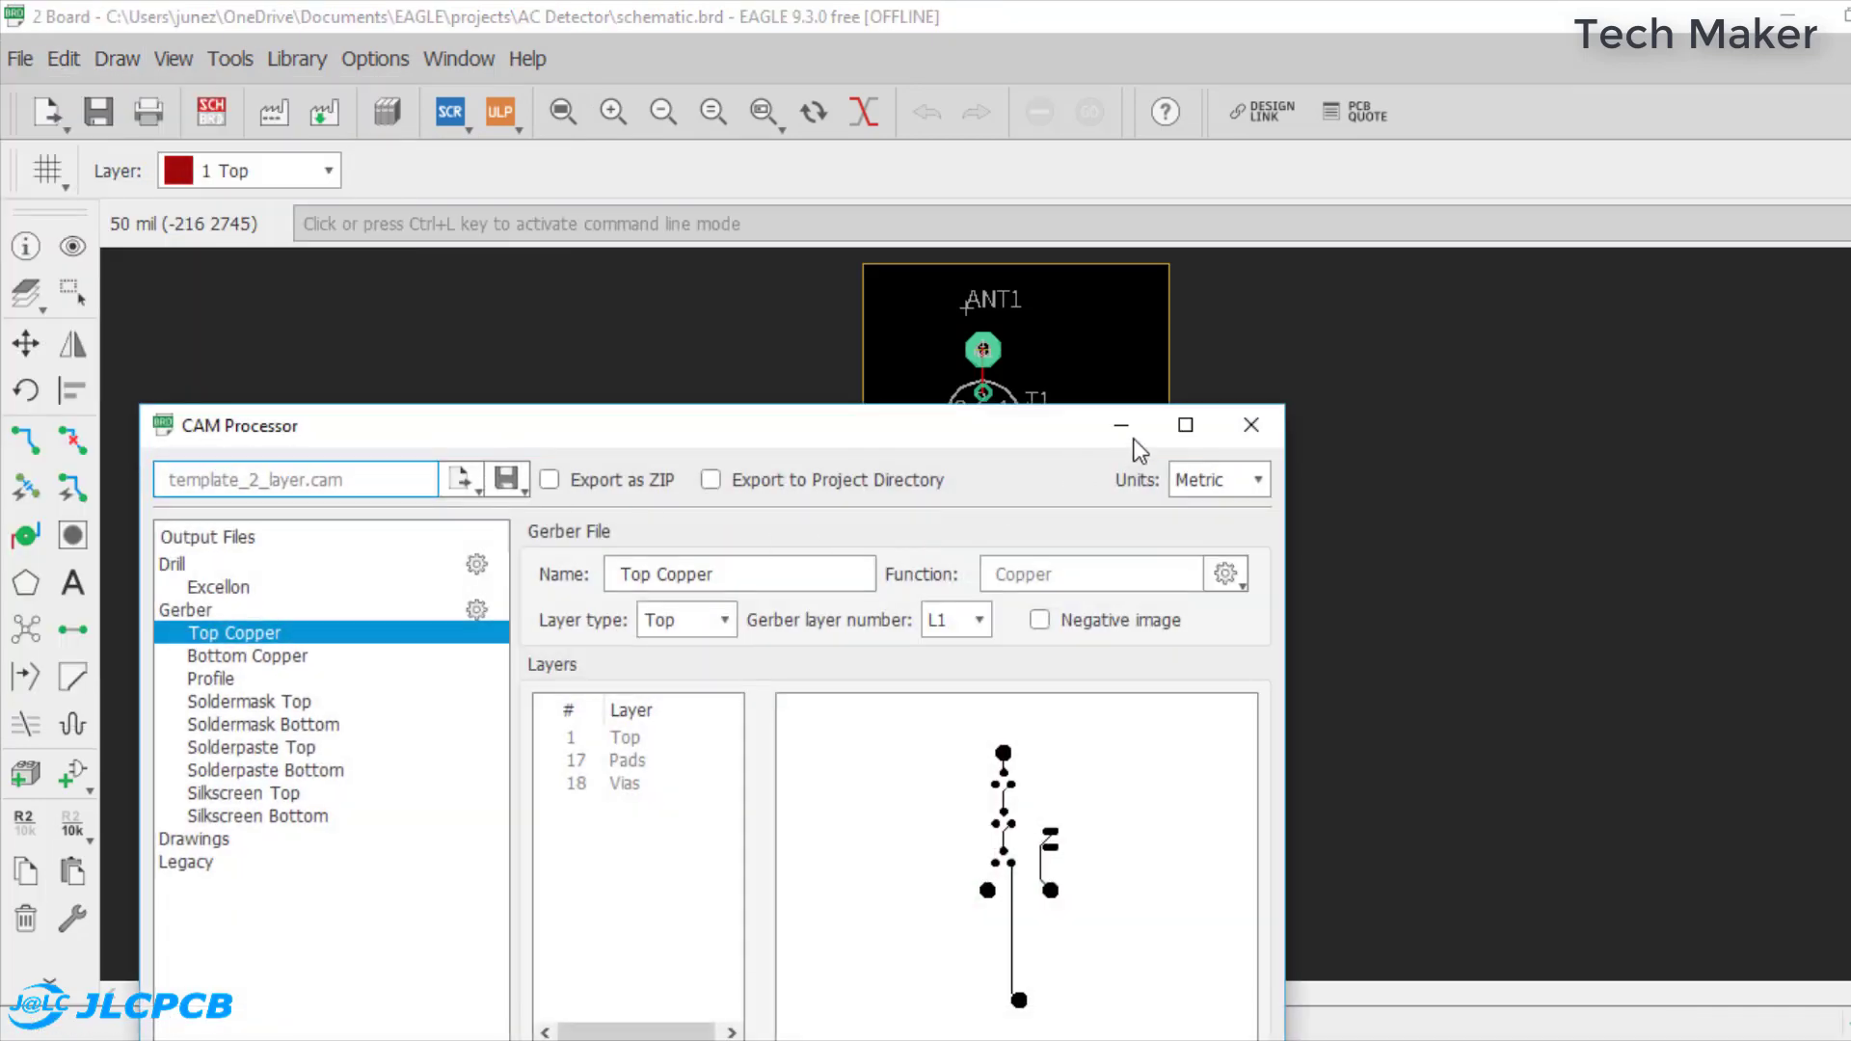
click(1160, 433)
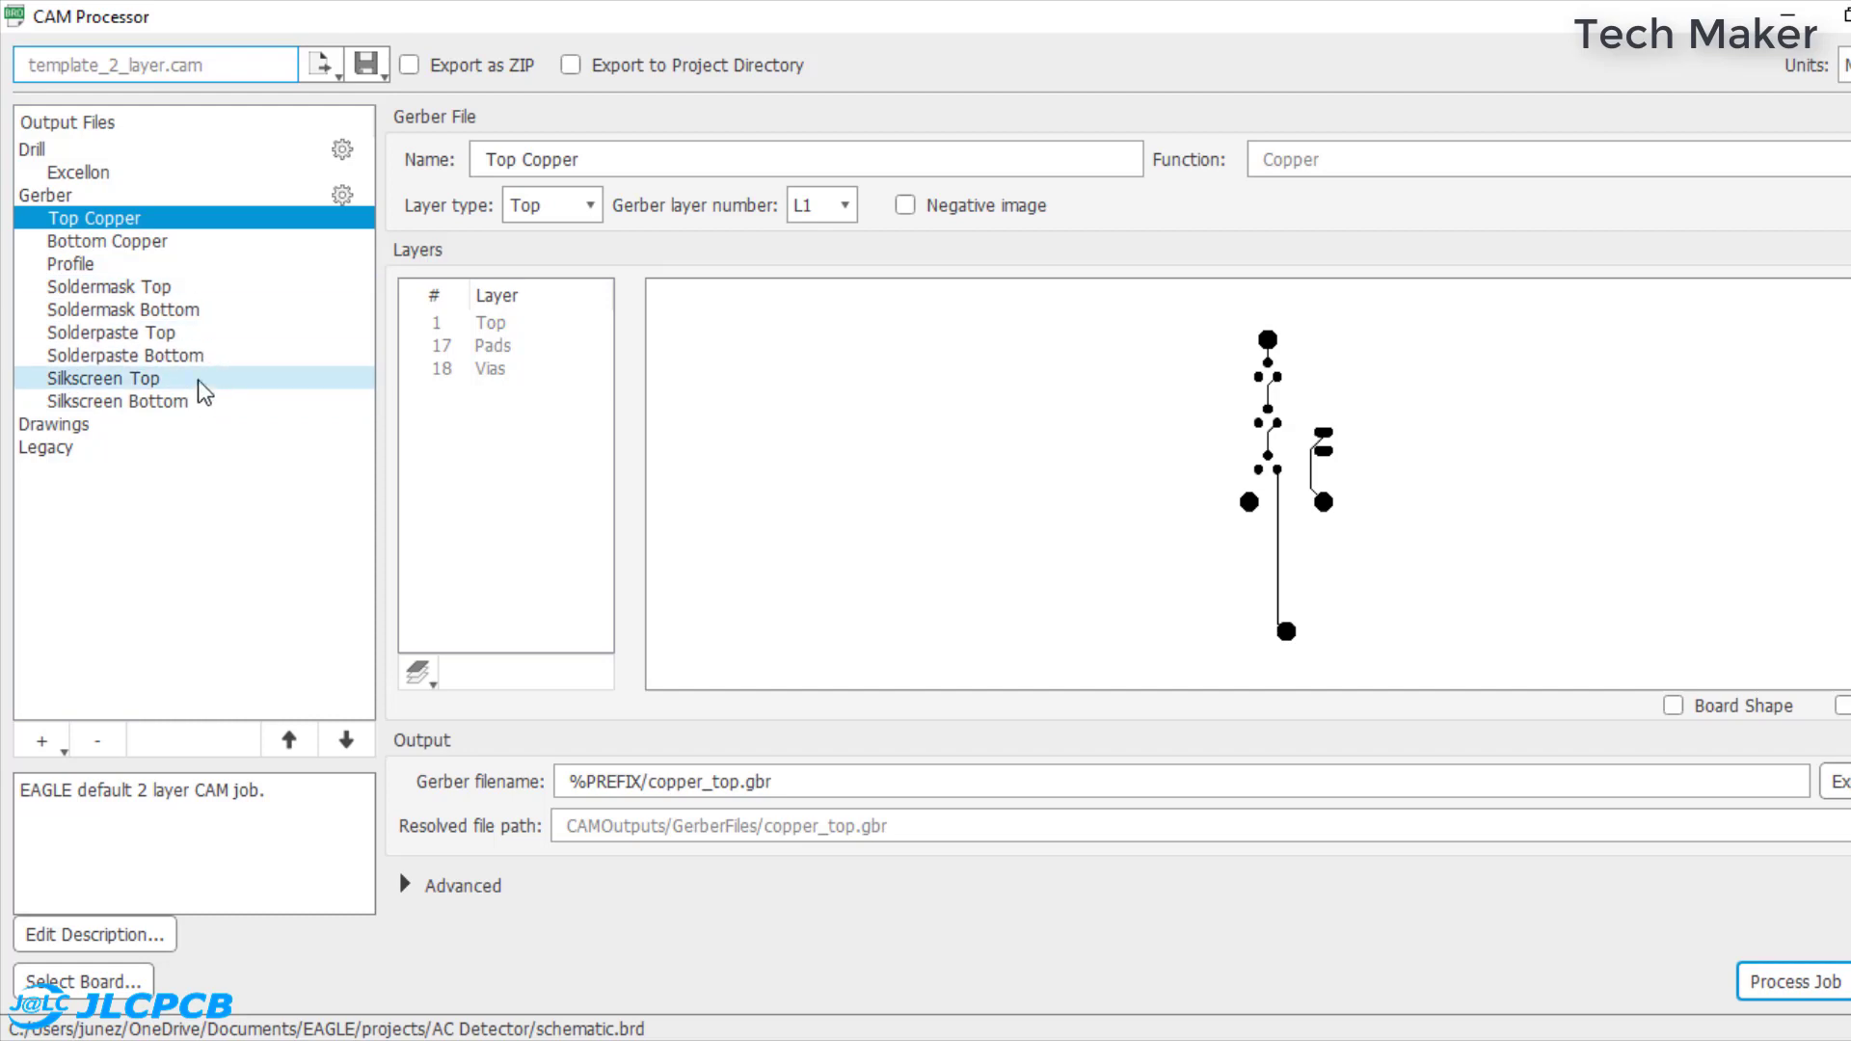
- Process the template_2_layer.cam job into a new Desktop folder named Gerber
click(1788, 988)
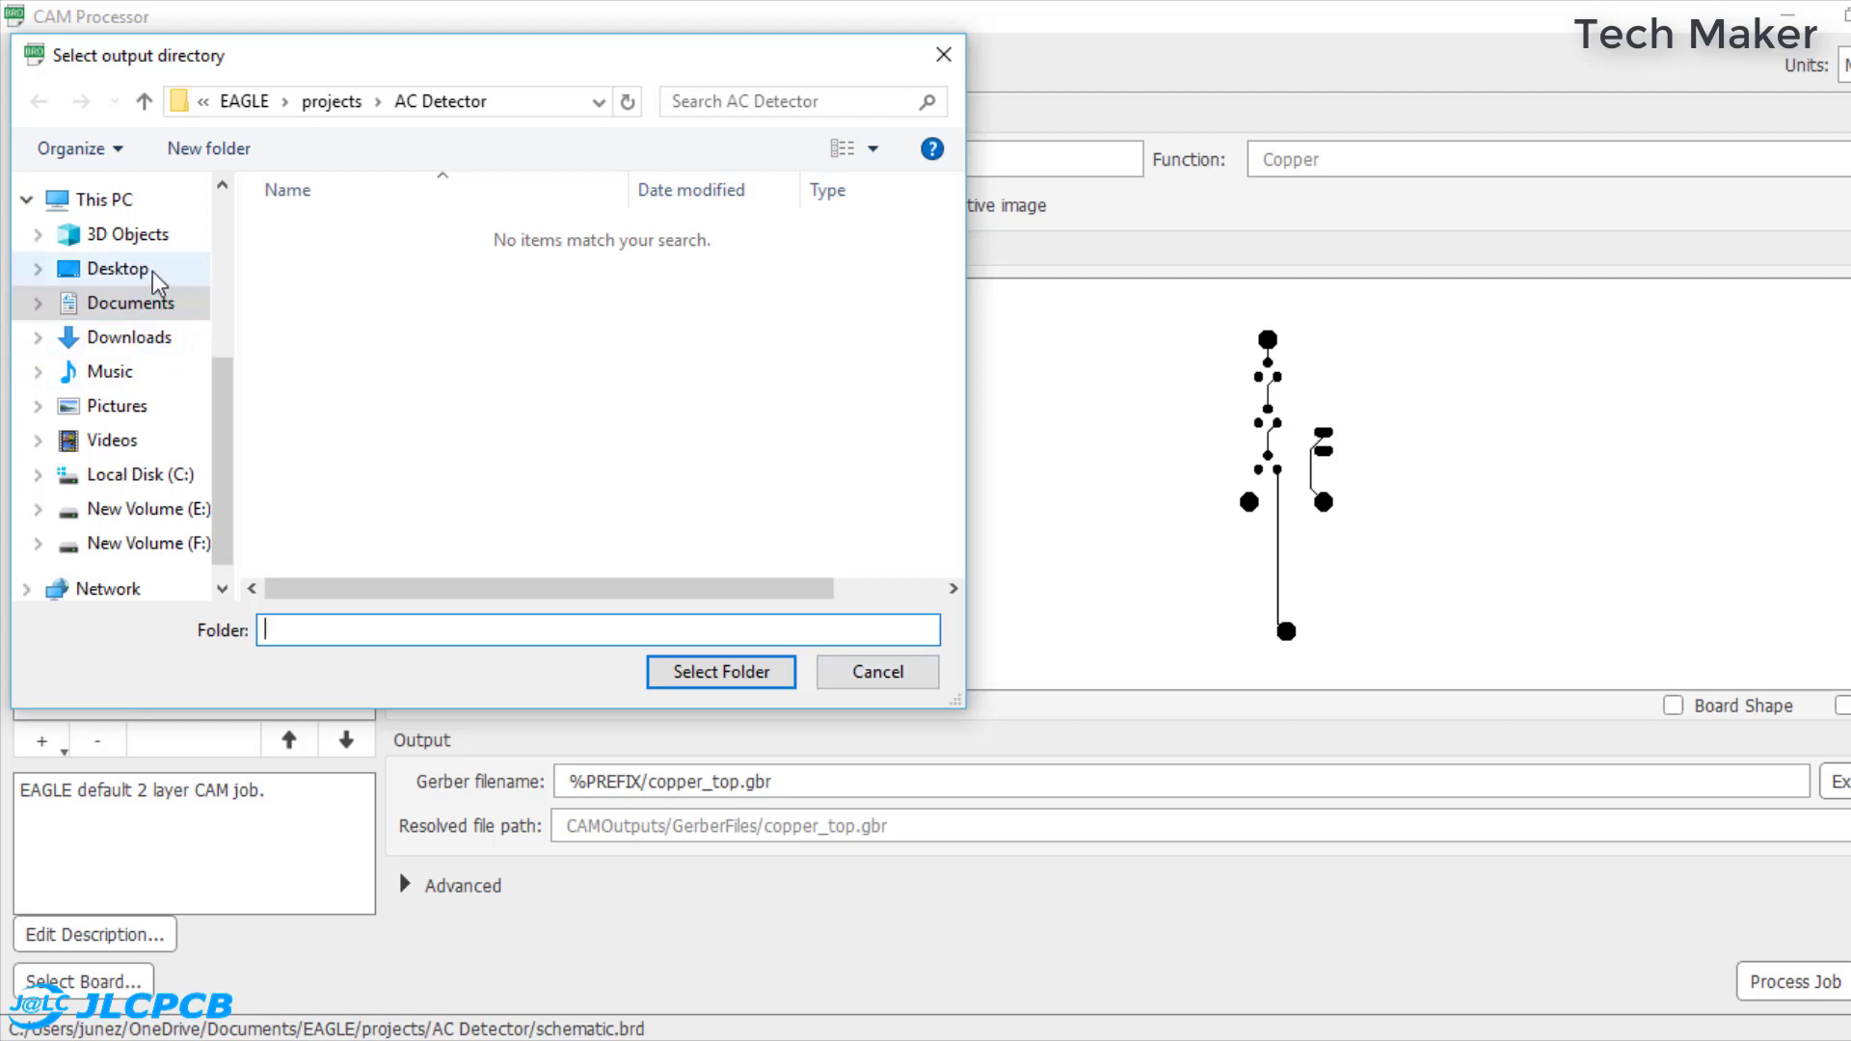
click(111, 270)
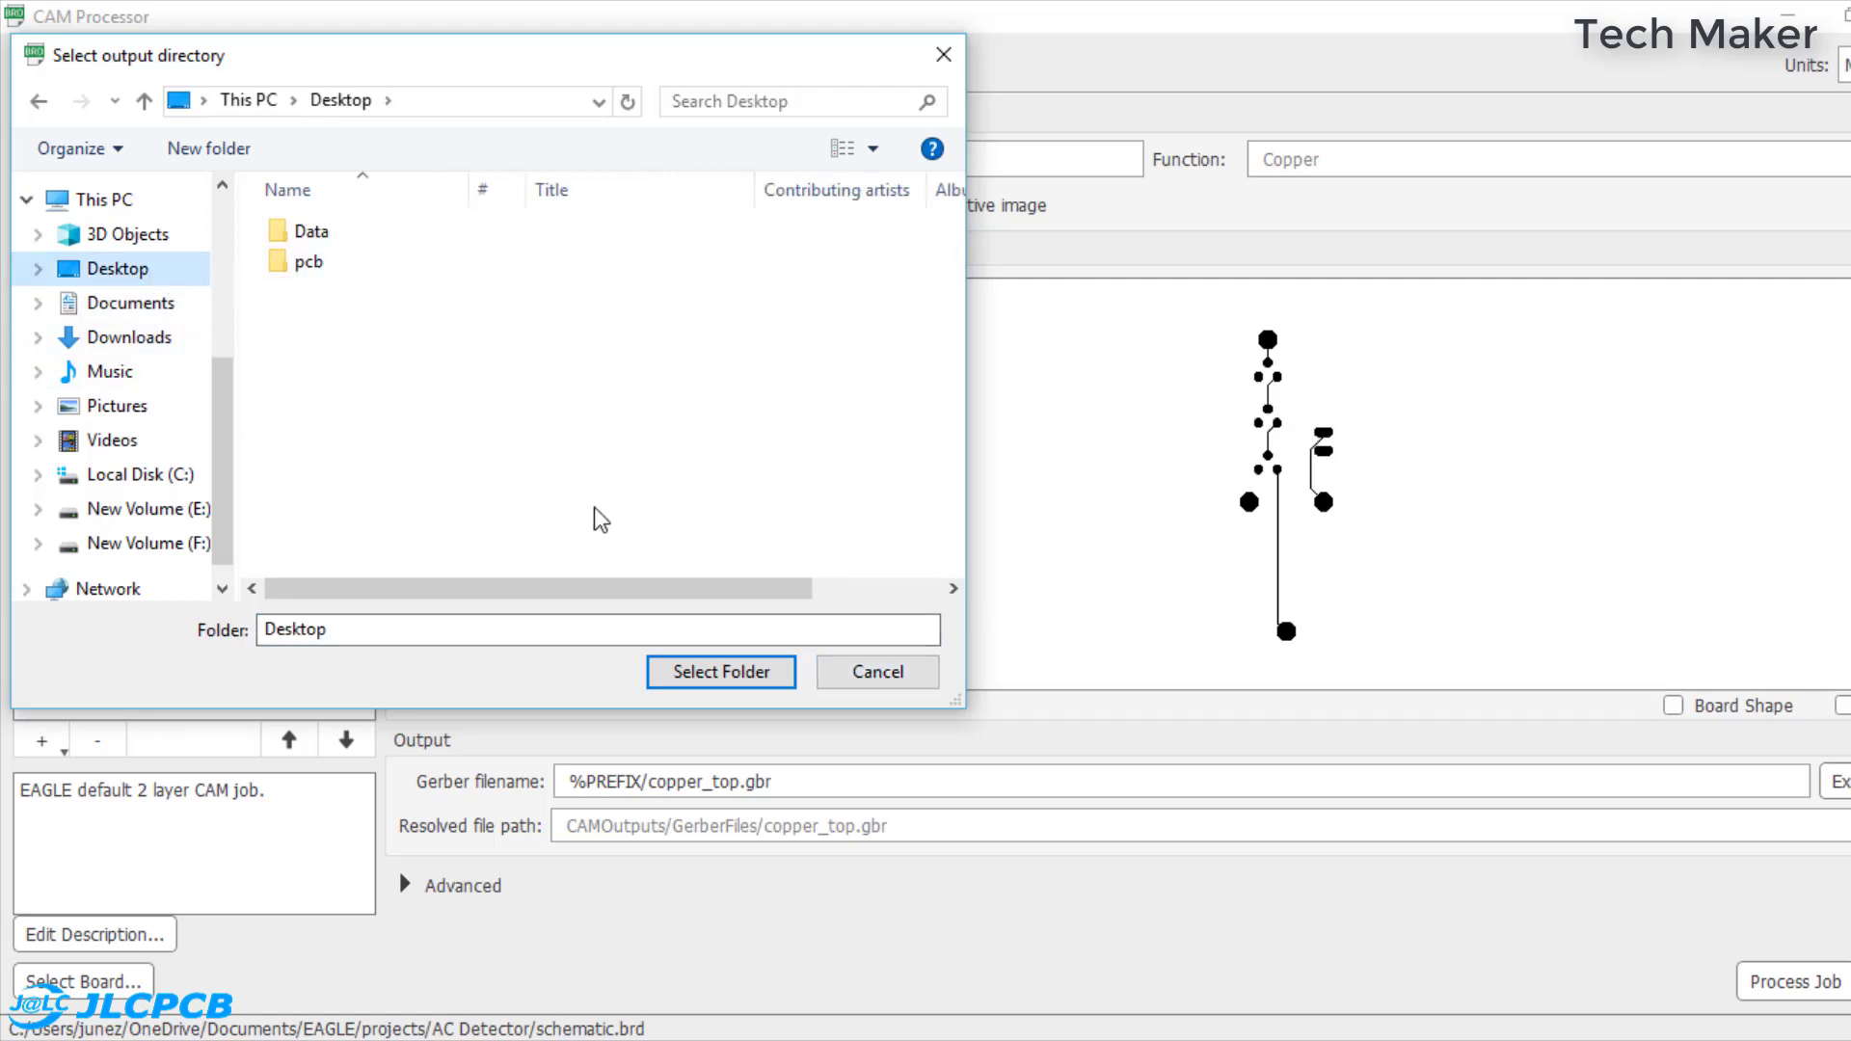
click(207, 149)
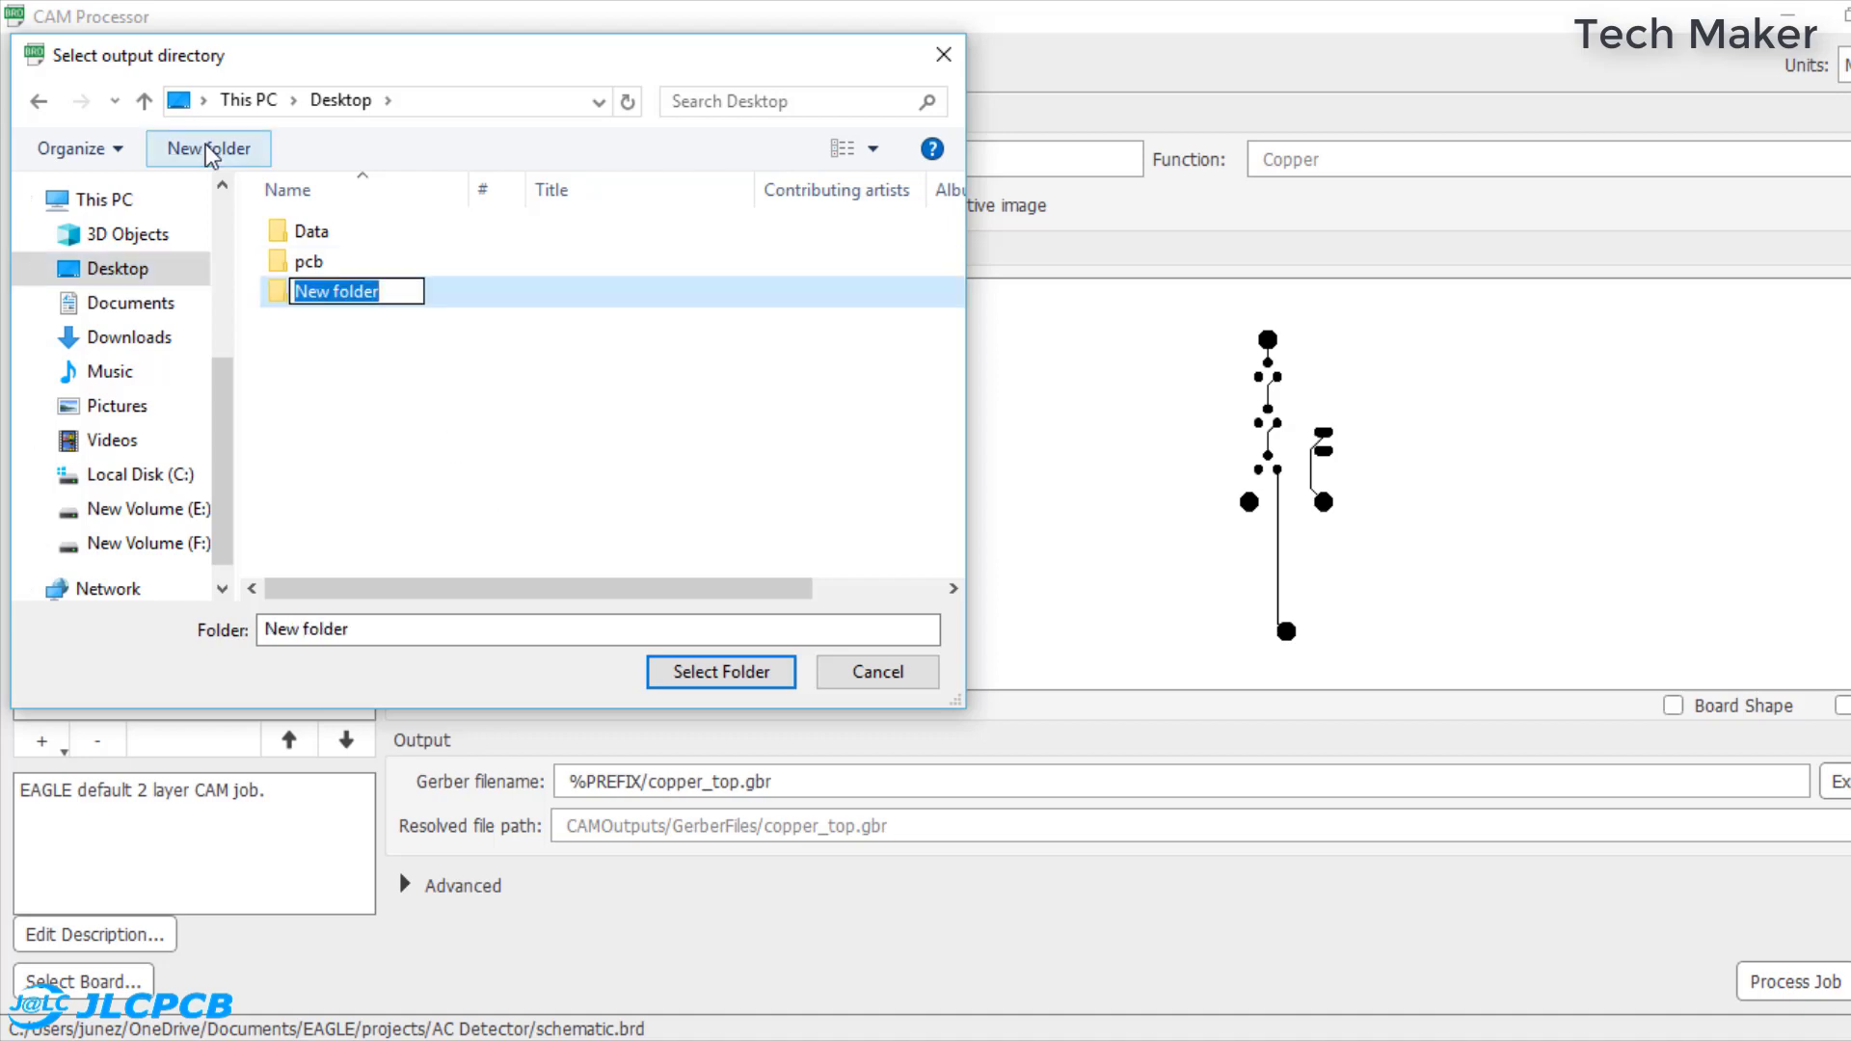
text(Gerber)
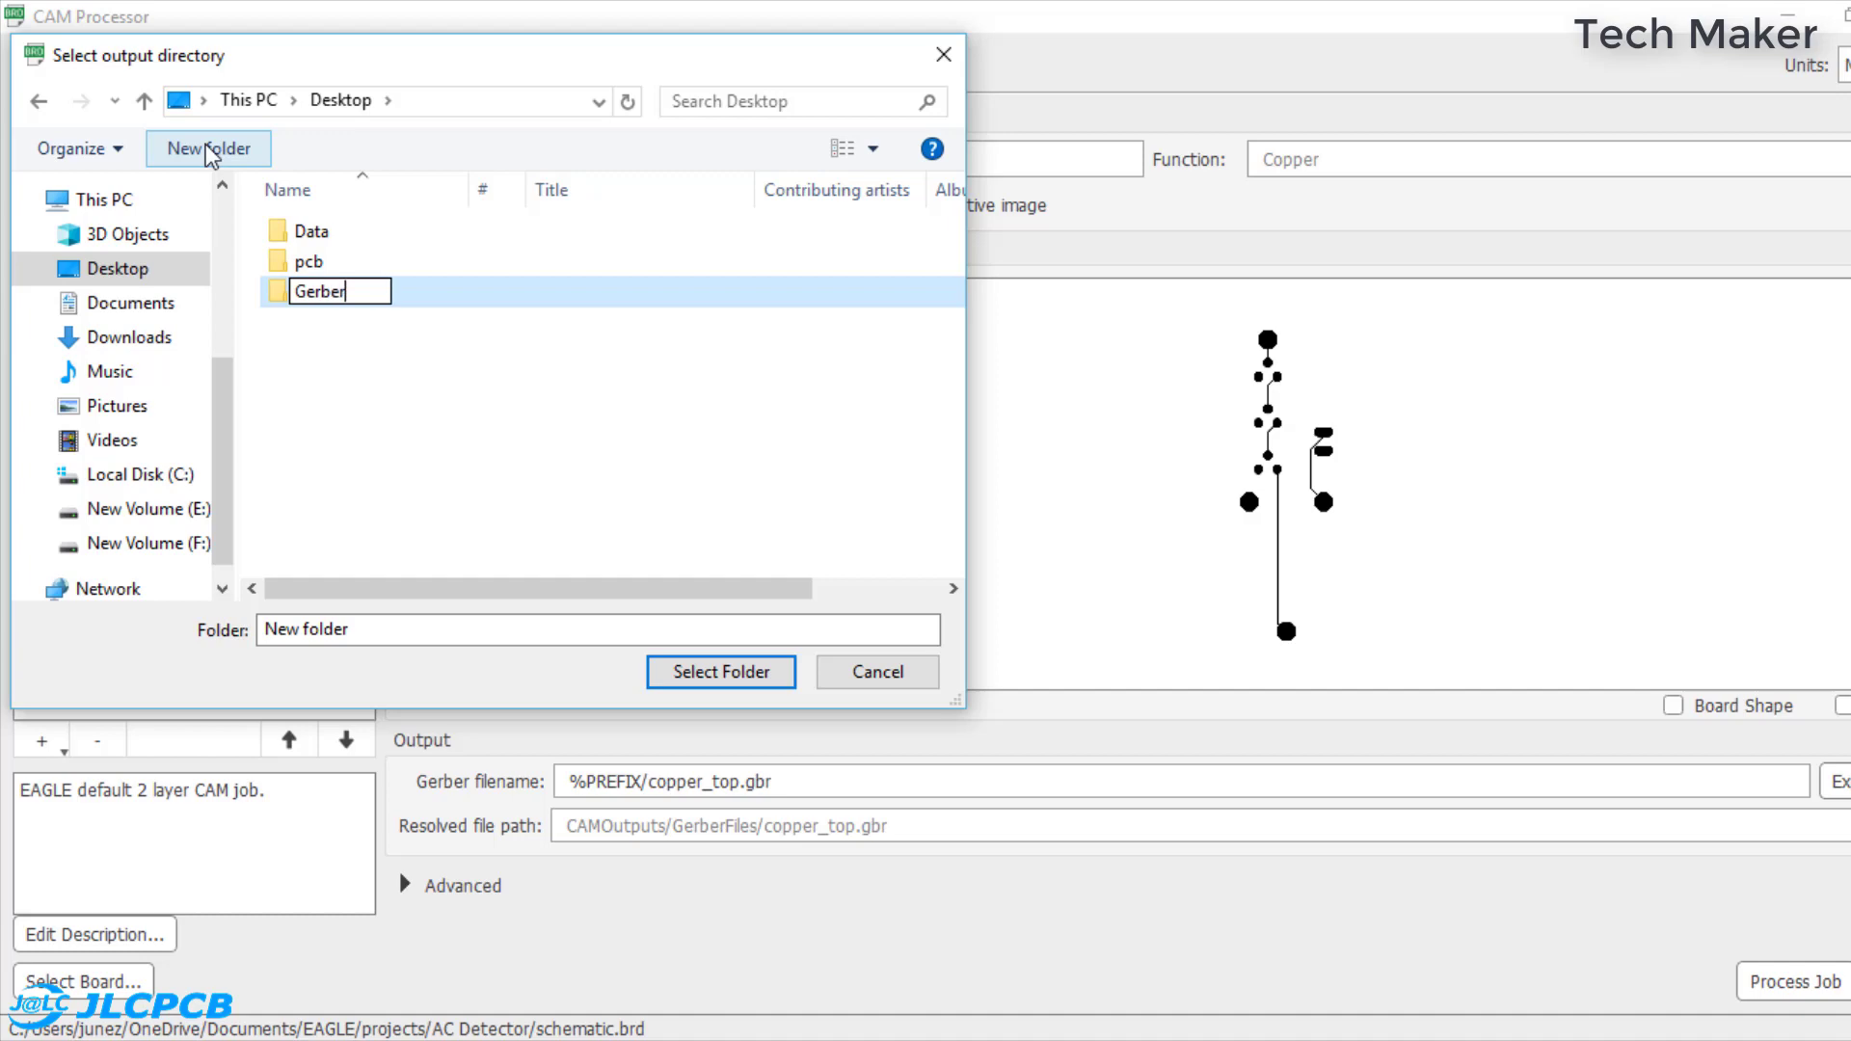
key(Return)
key(Return)
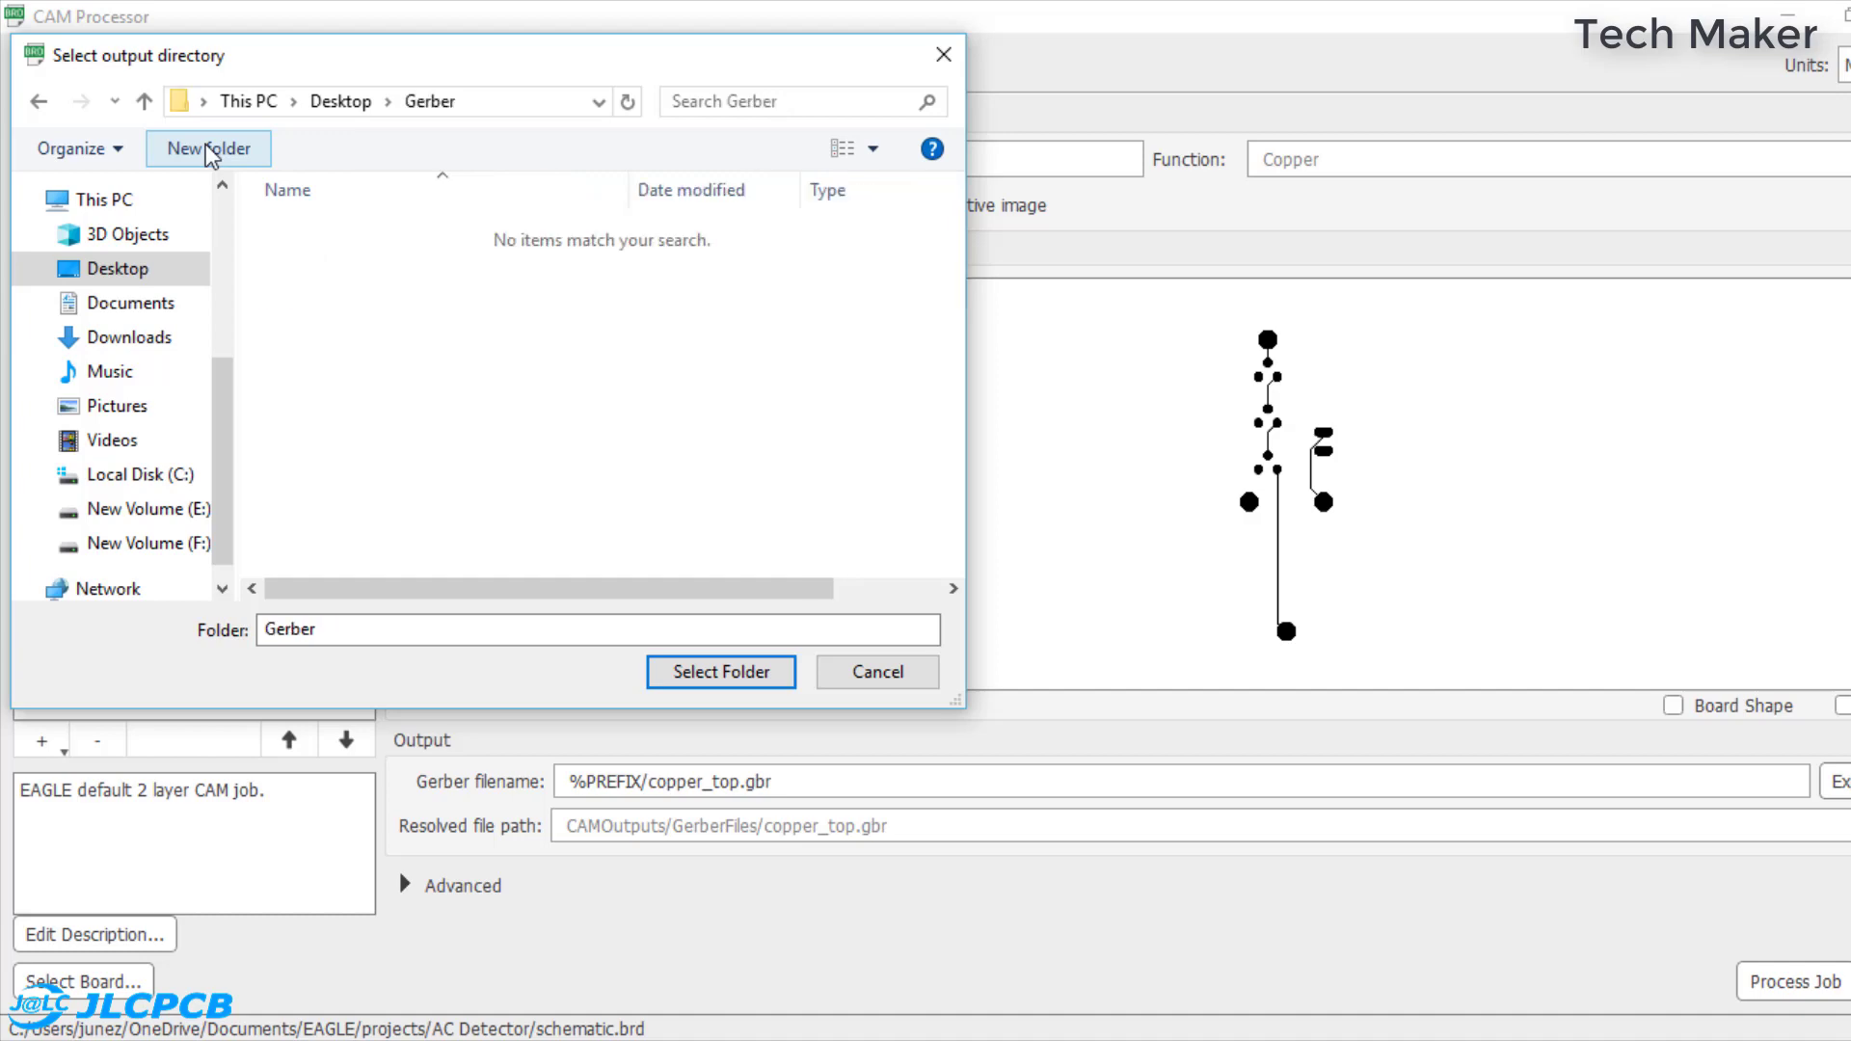
click(771, 673)
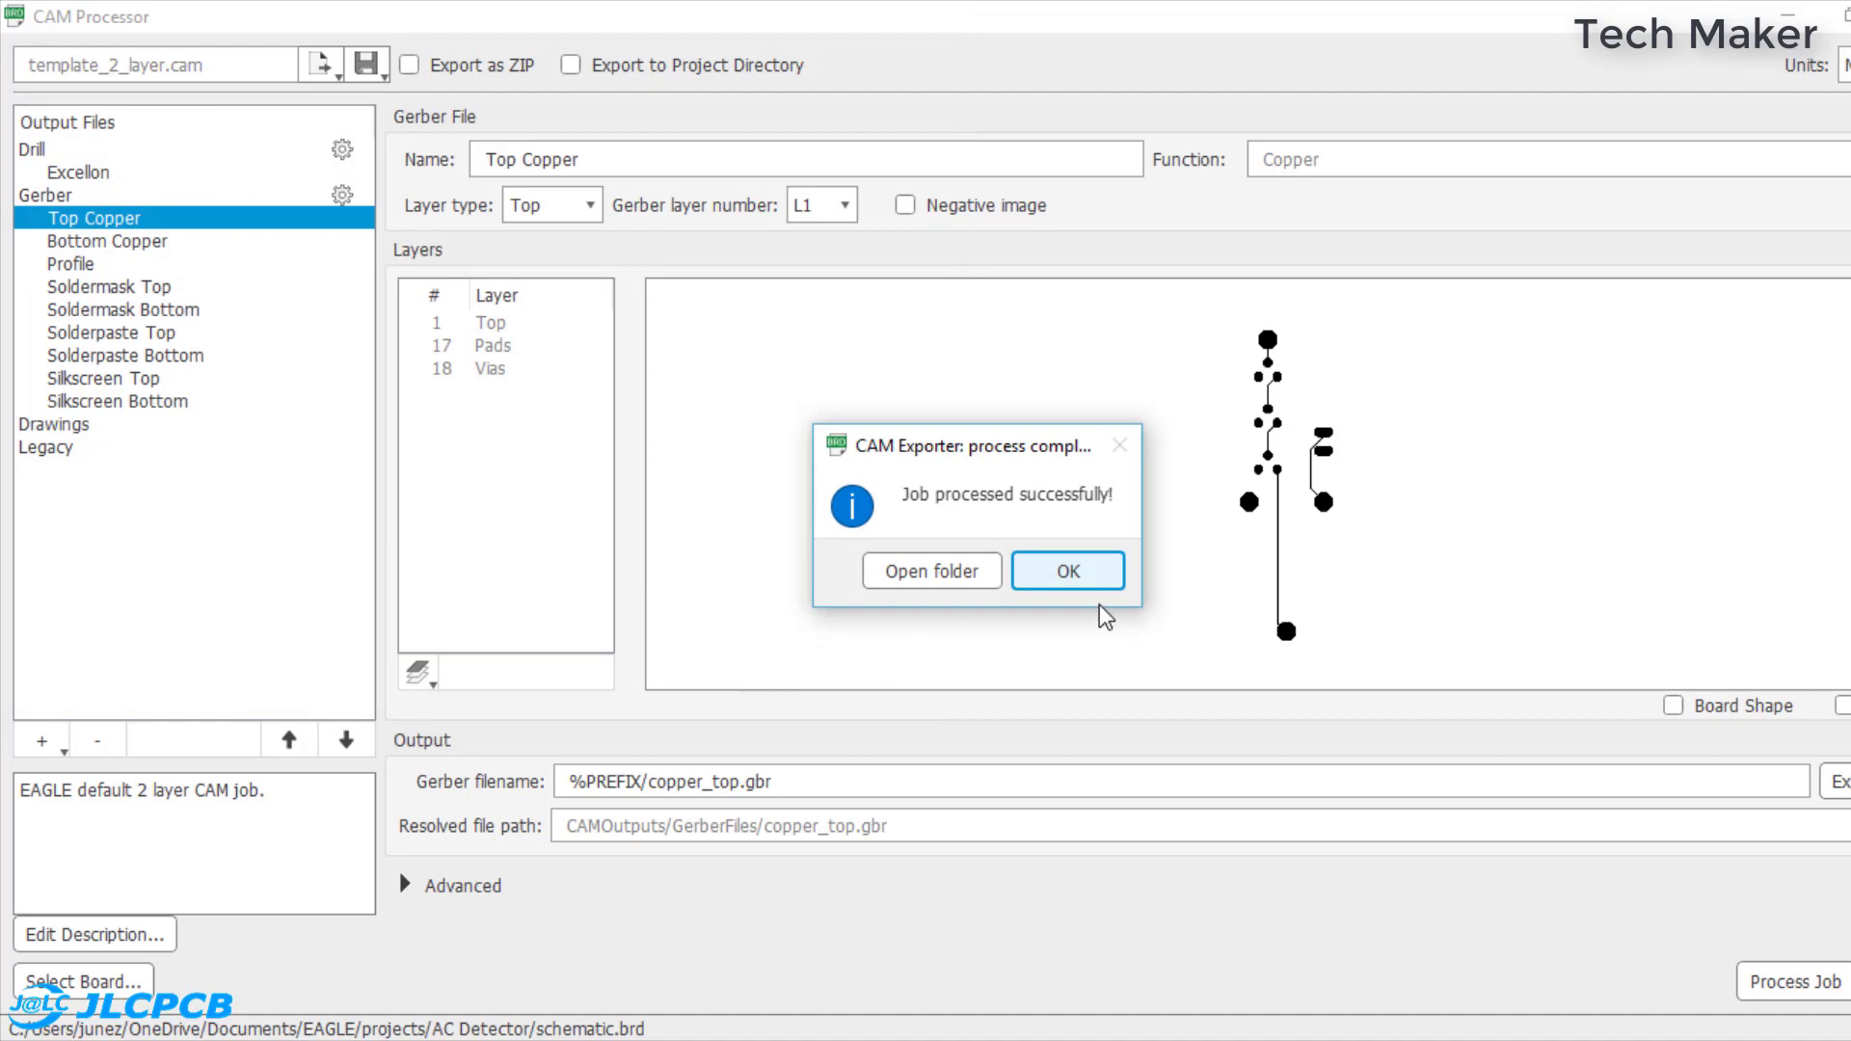
- Open the exported CAMOutputs folder and examine the contents of its GerberFiles and DrillFiles subfolders
click(962, 579)
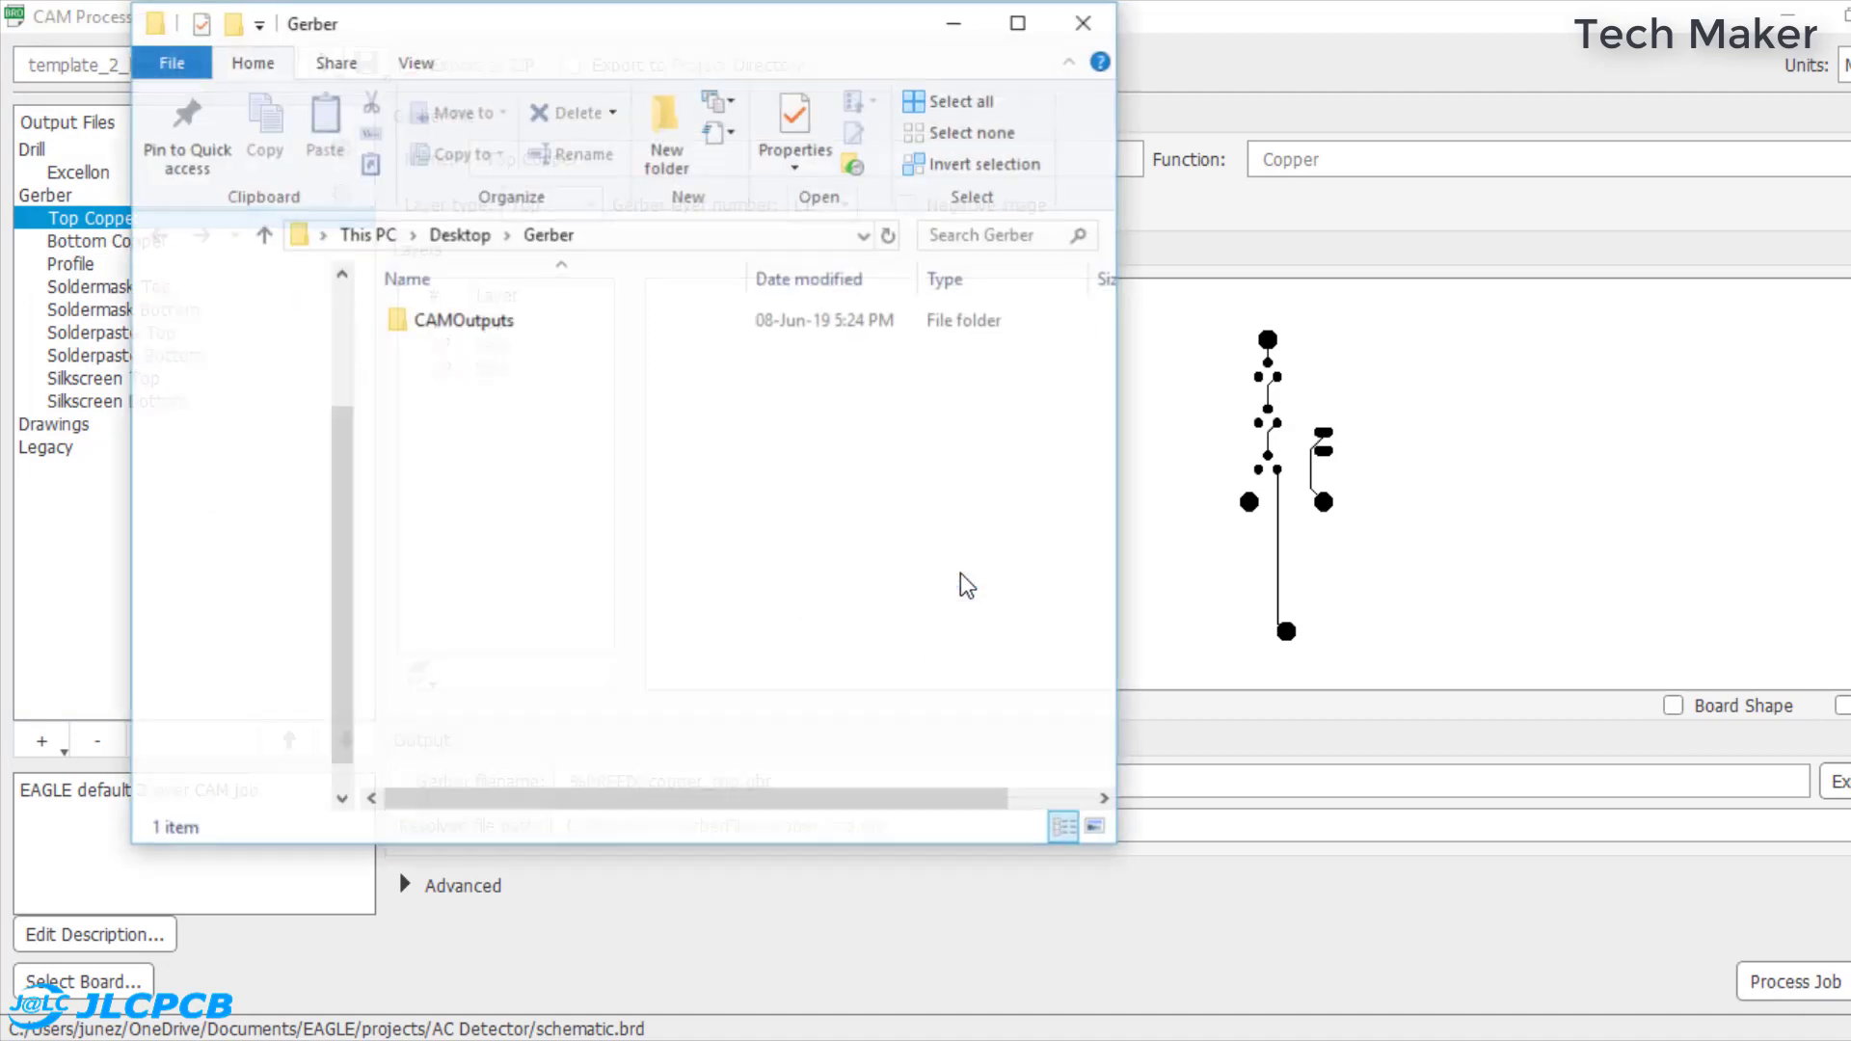
double_click(500, 331)
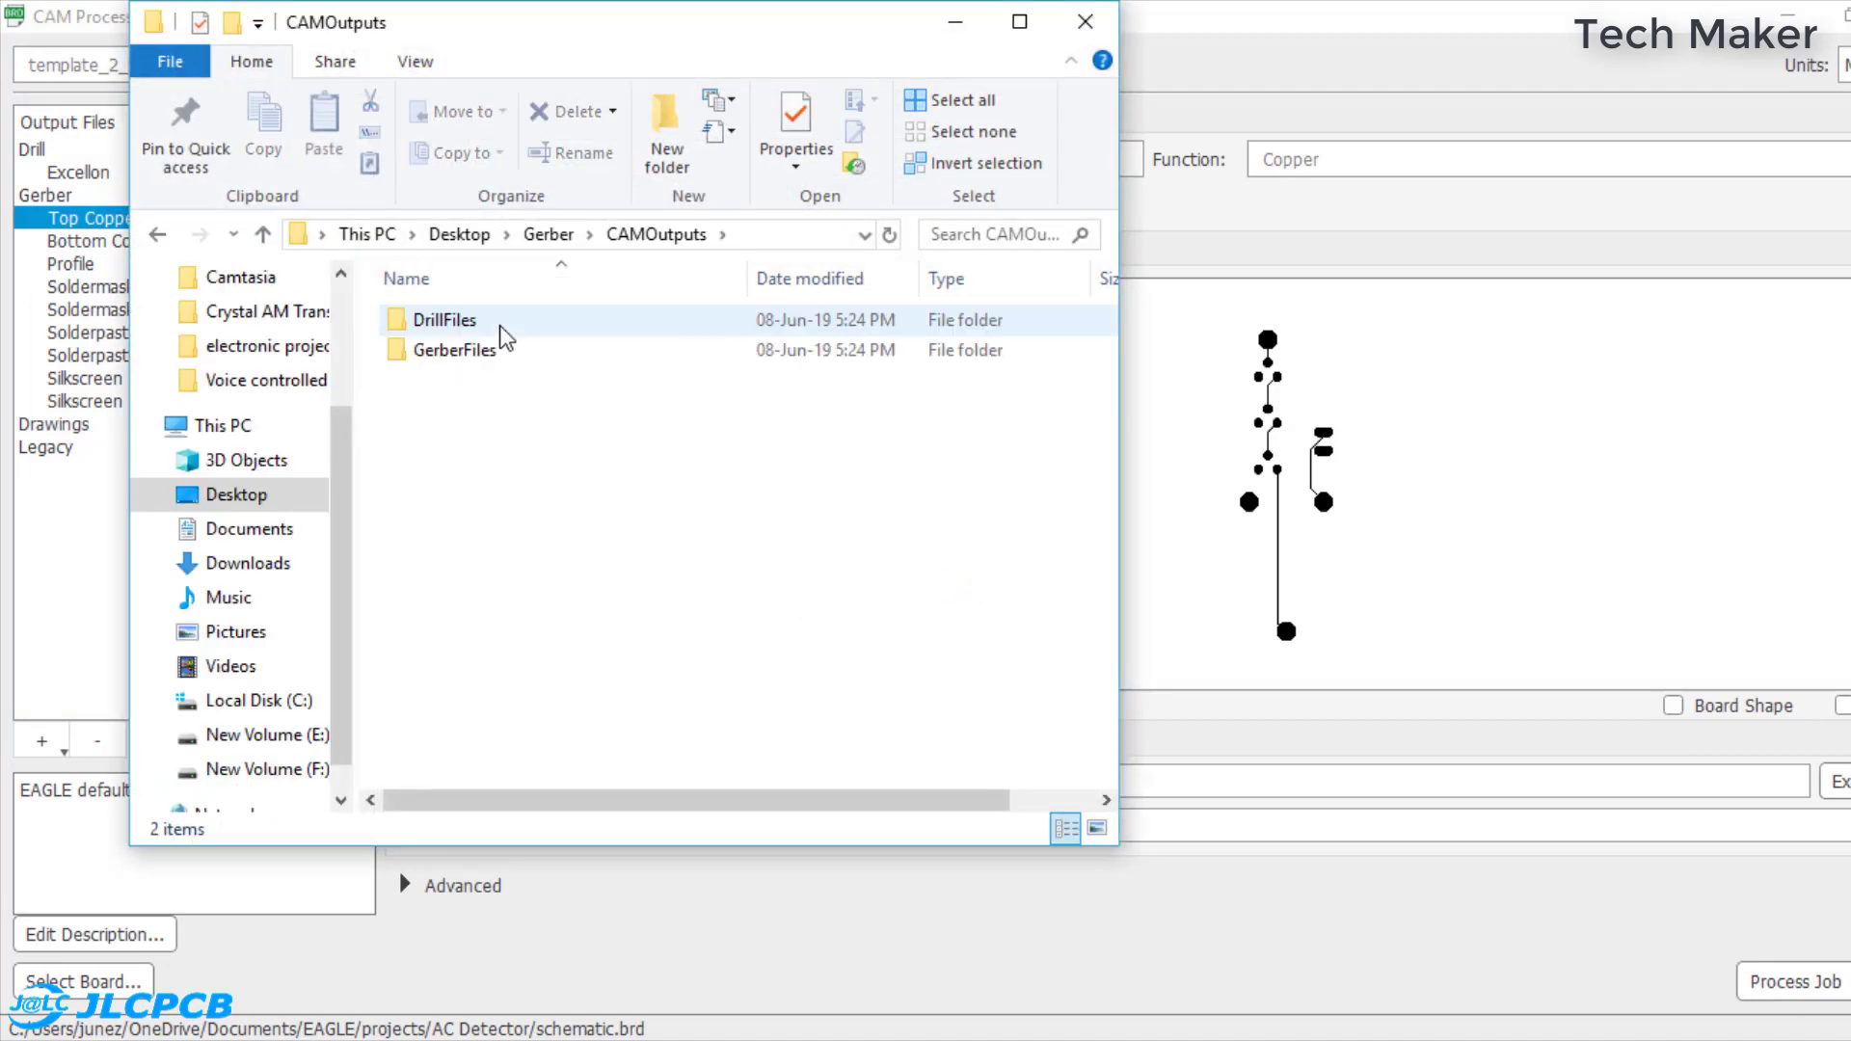
double_click(454, 350)
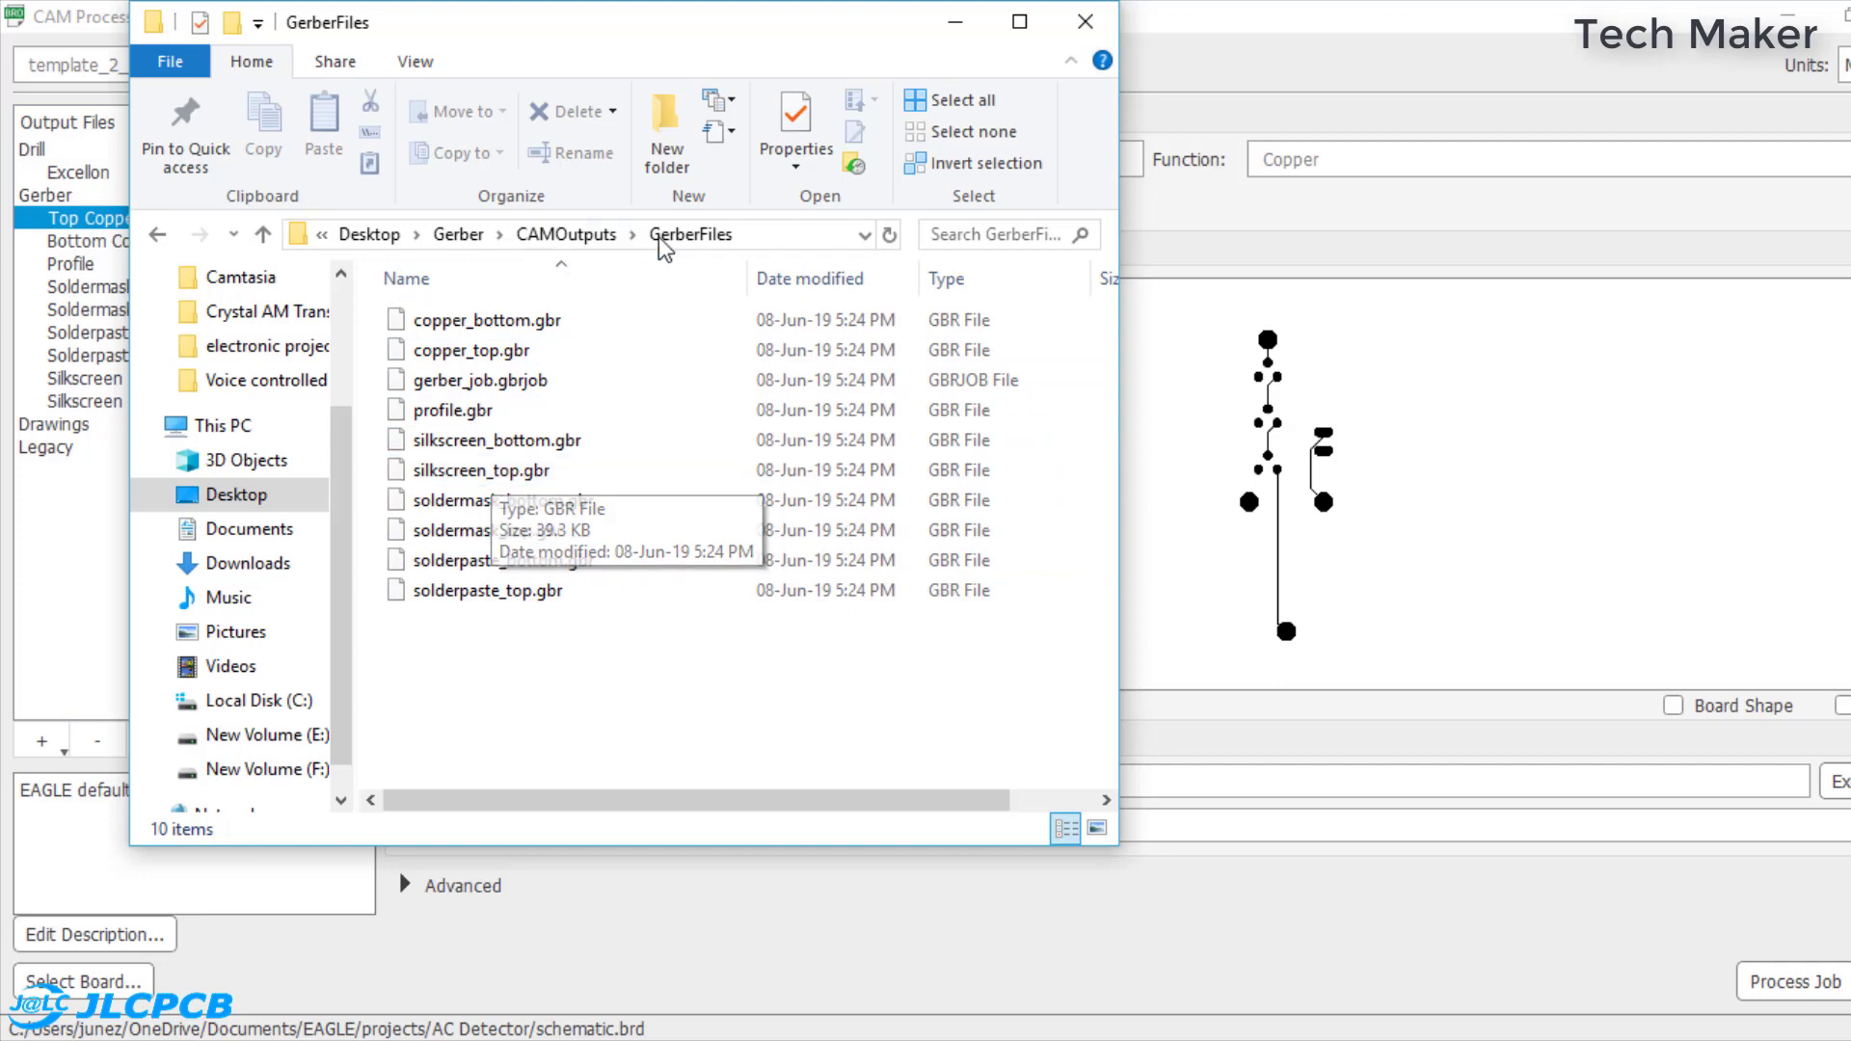
click(264, 237)
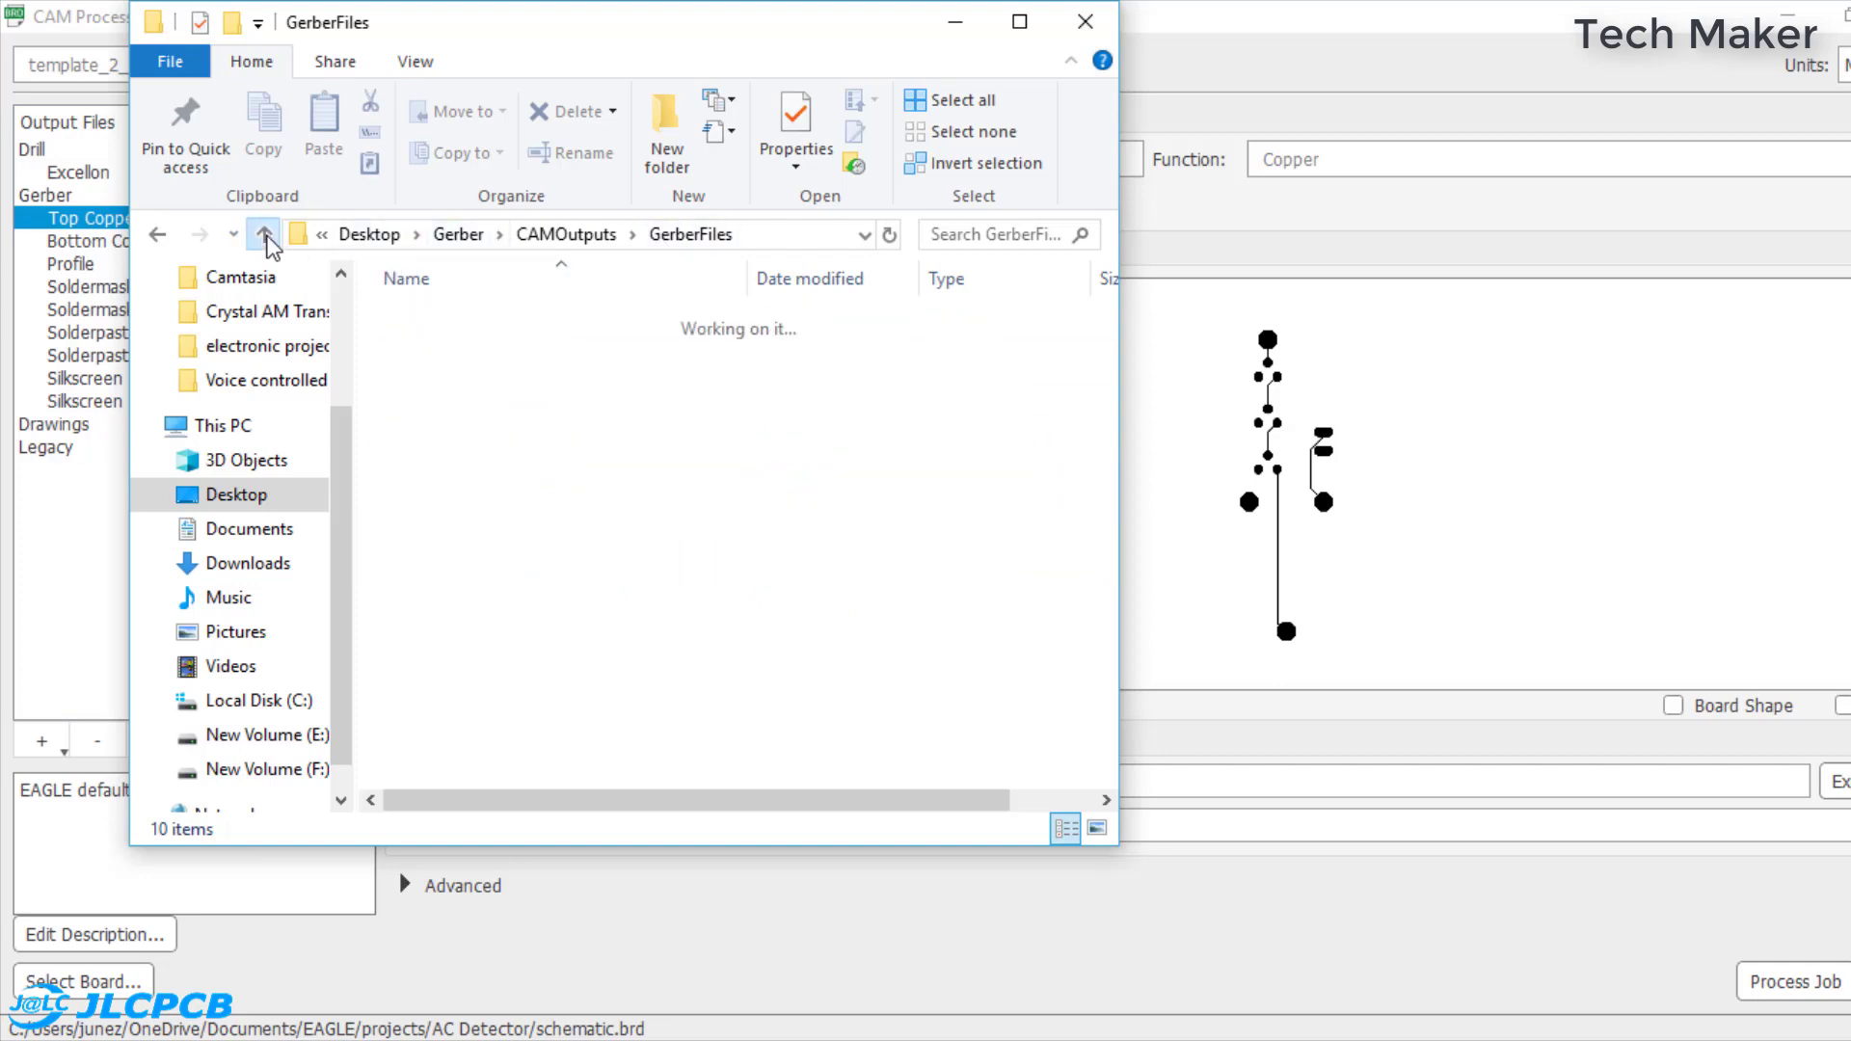
double_click(496, 328)
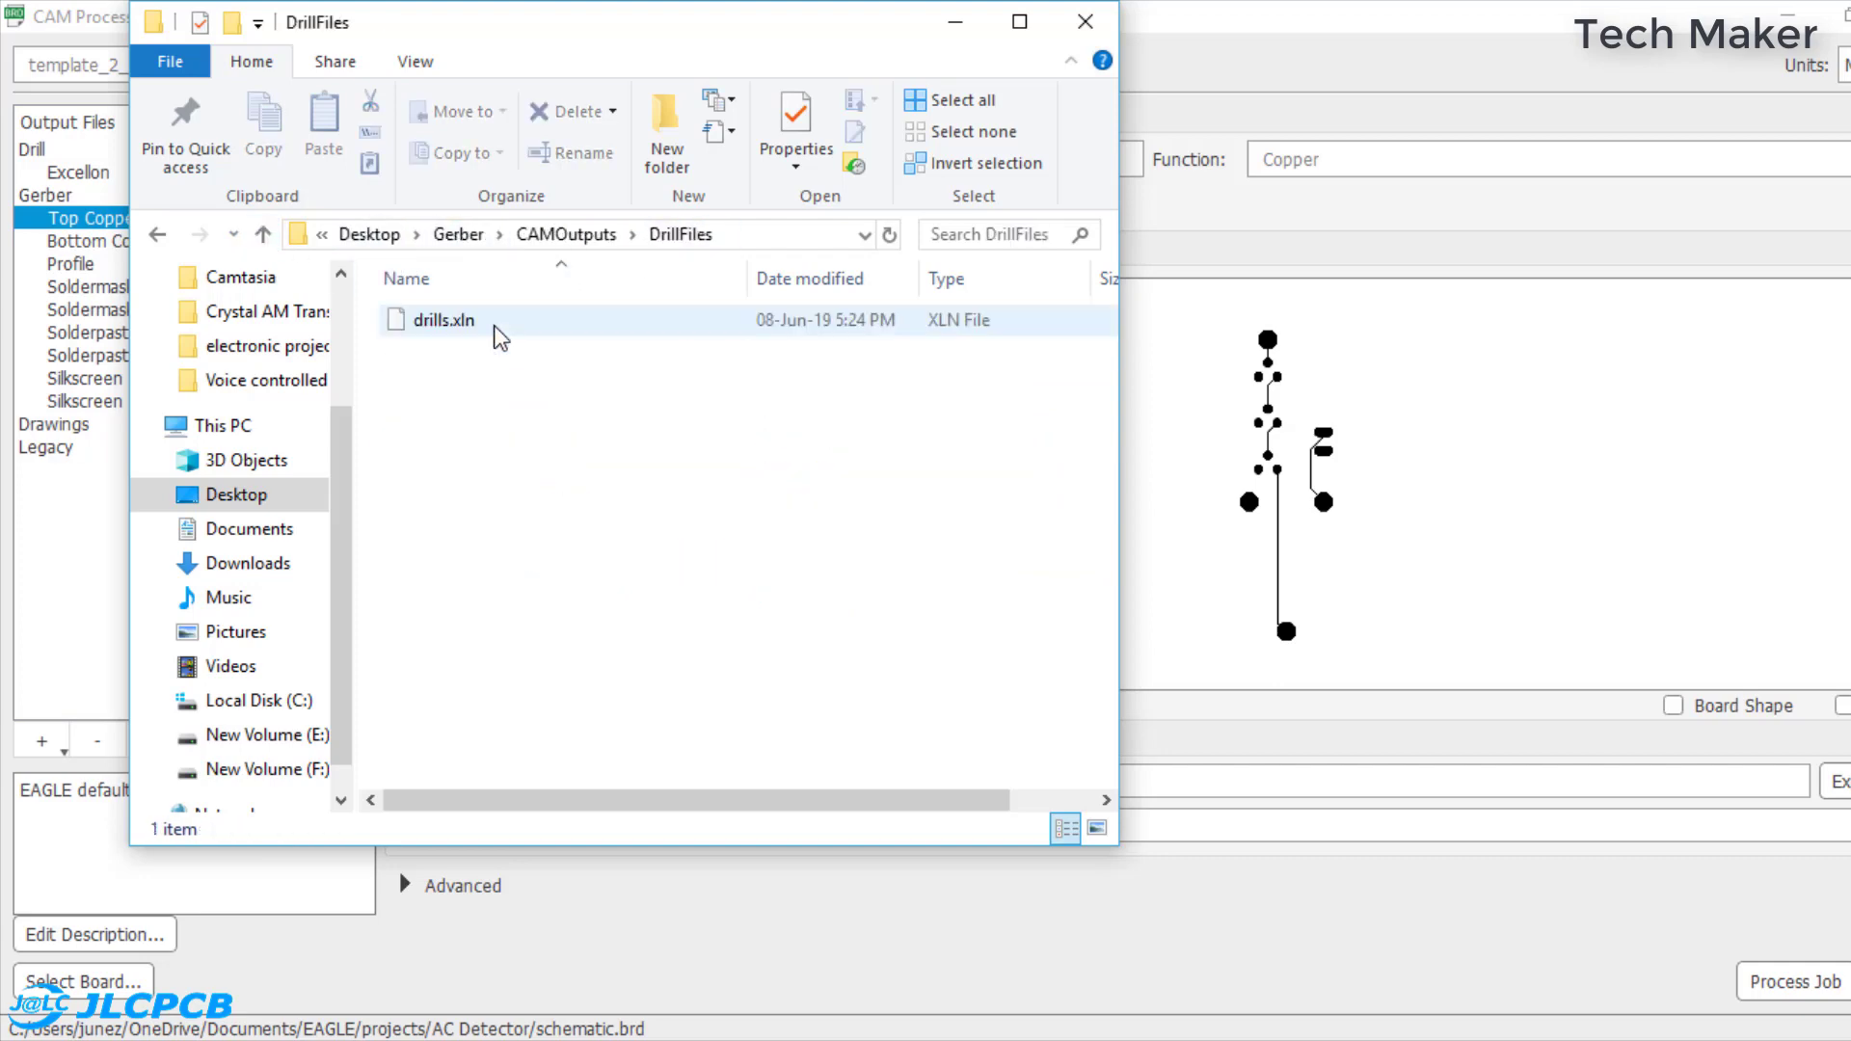
click(261, 236)
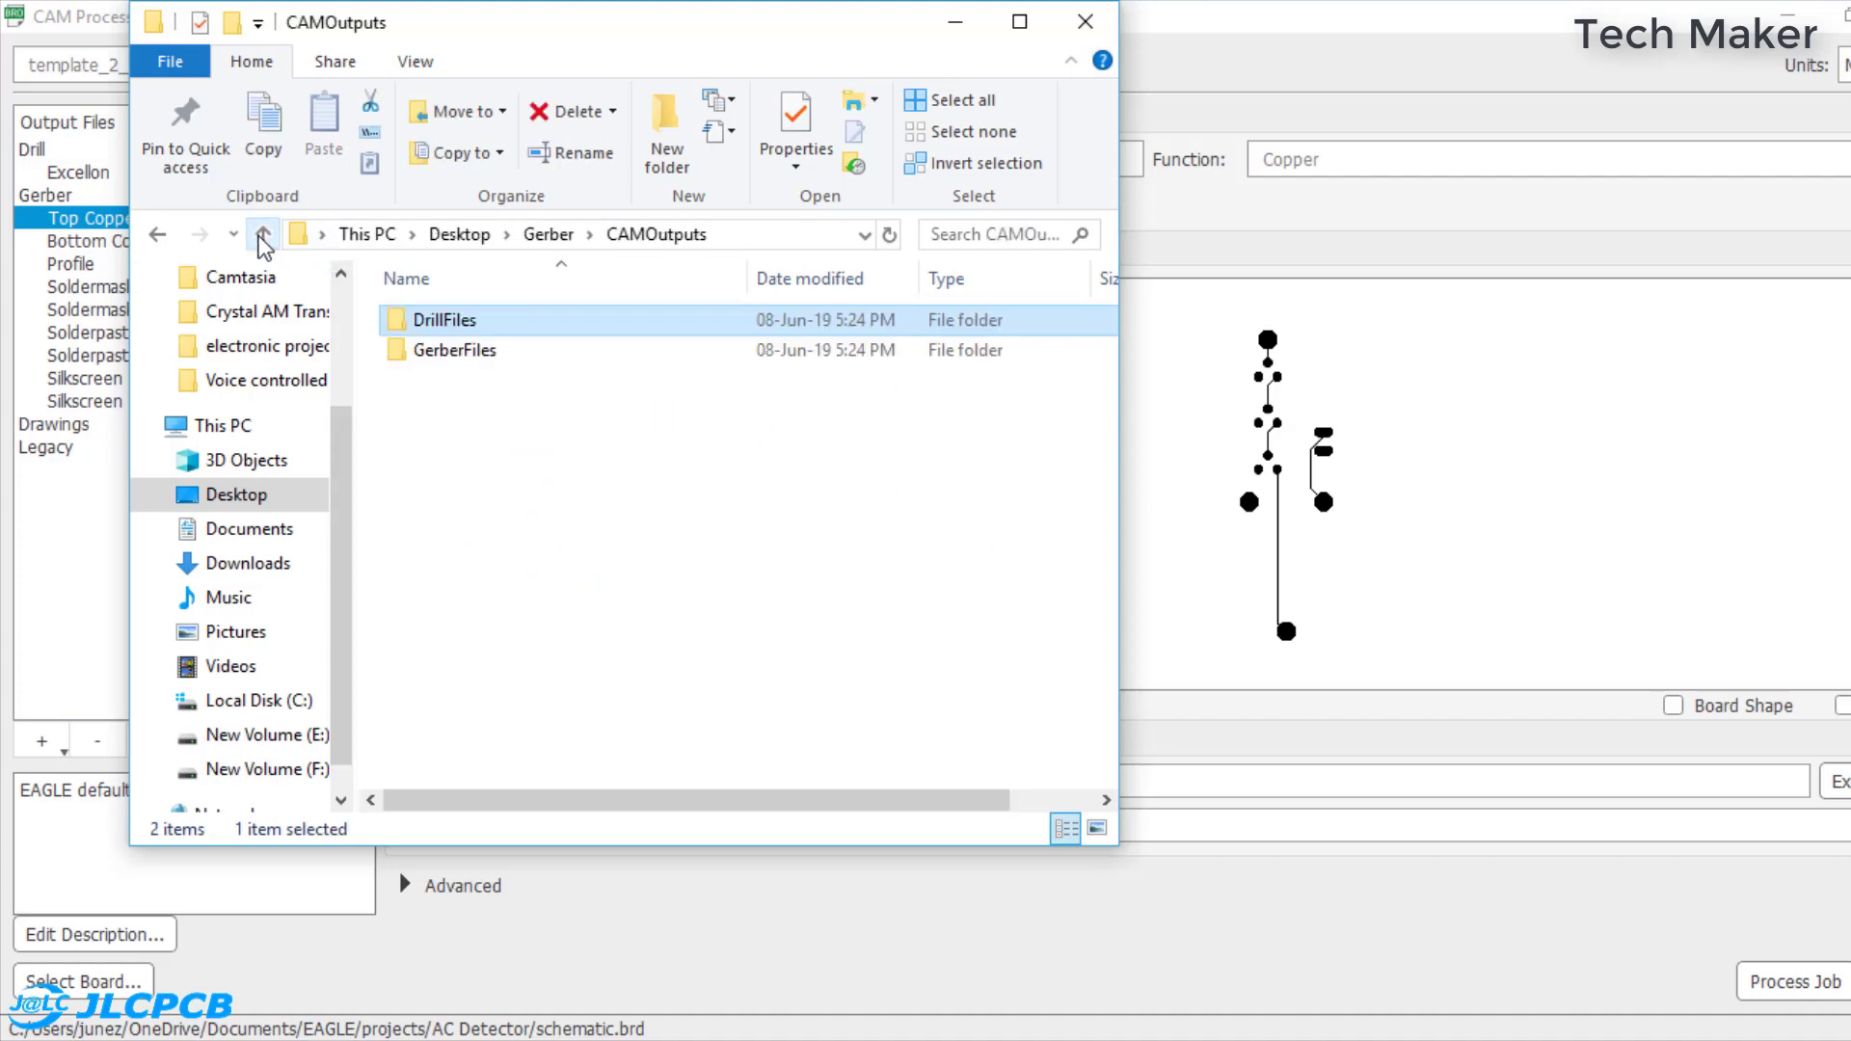
- Copy drills.xln from the DrillFiles folder into the GerberFiles folder
double_click(454, 330)
click(473, 332)
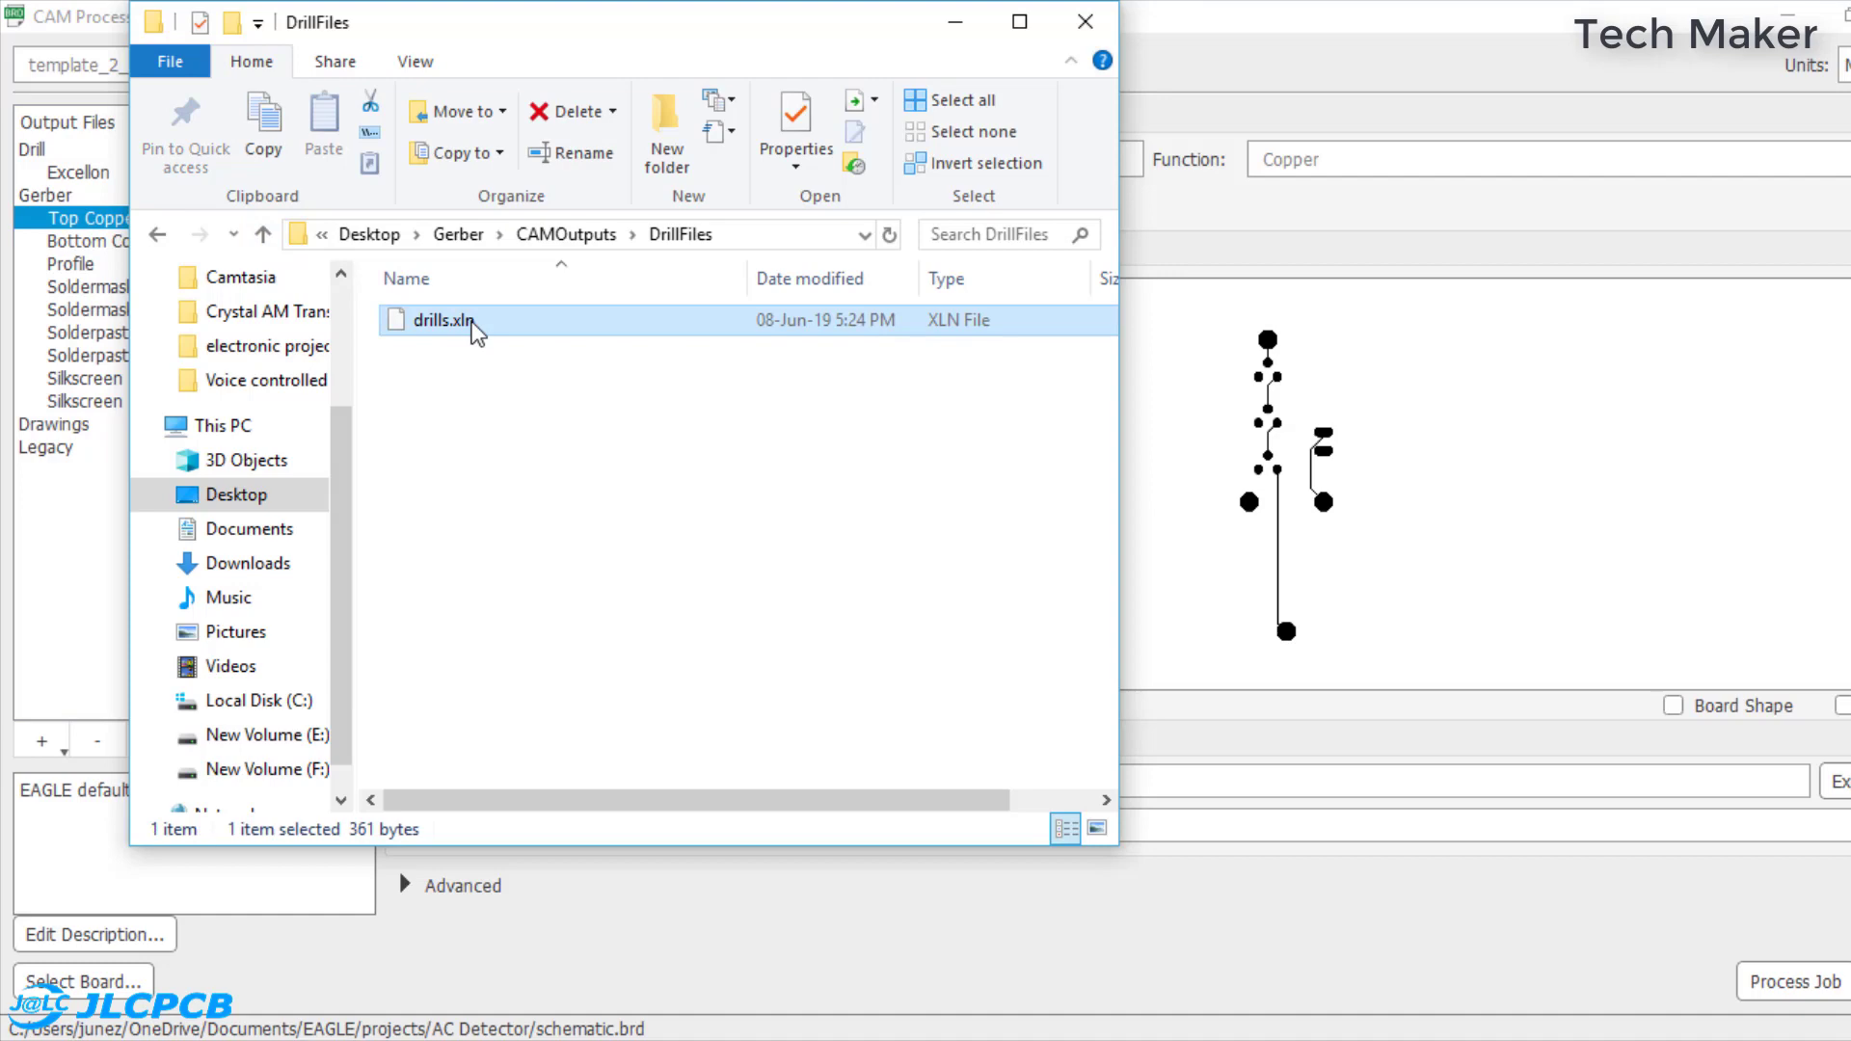
key(ctrl+c)
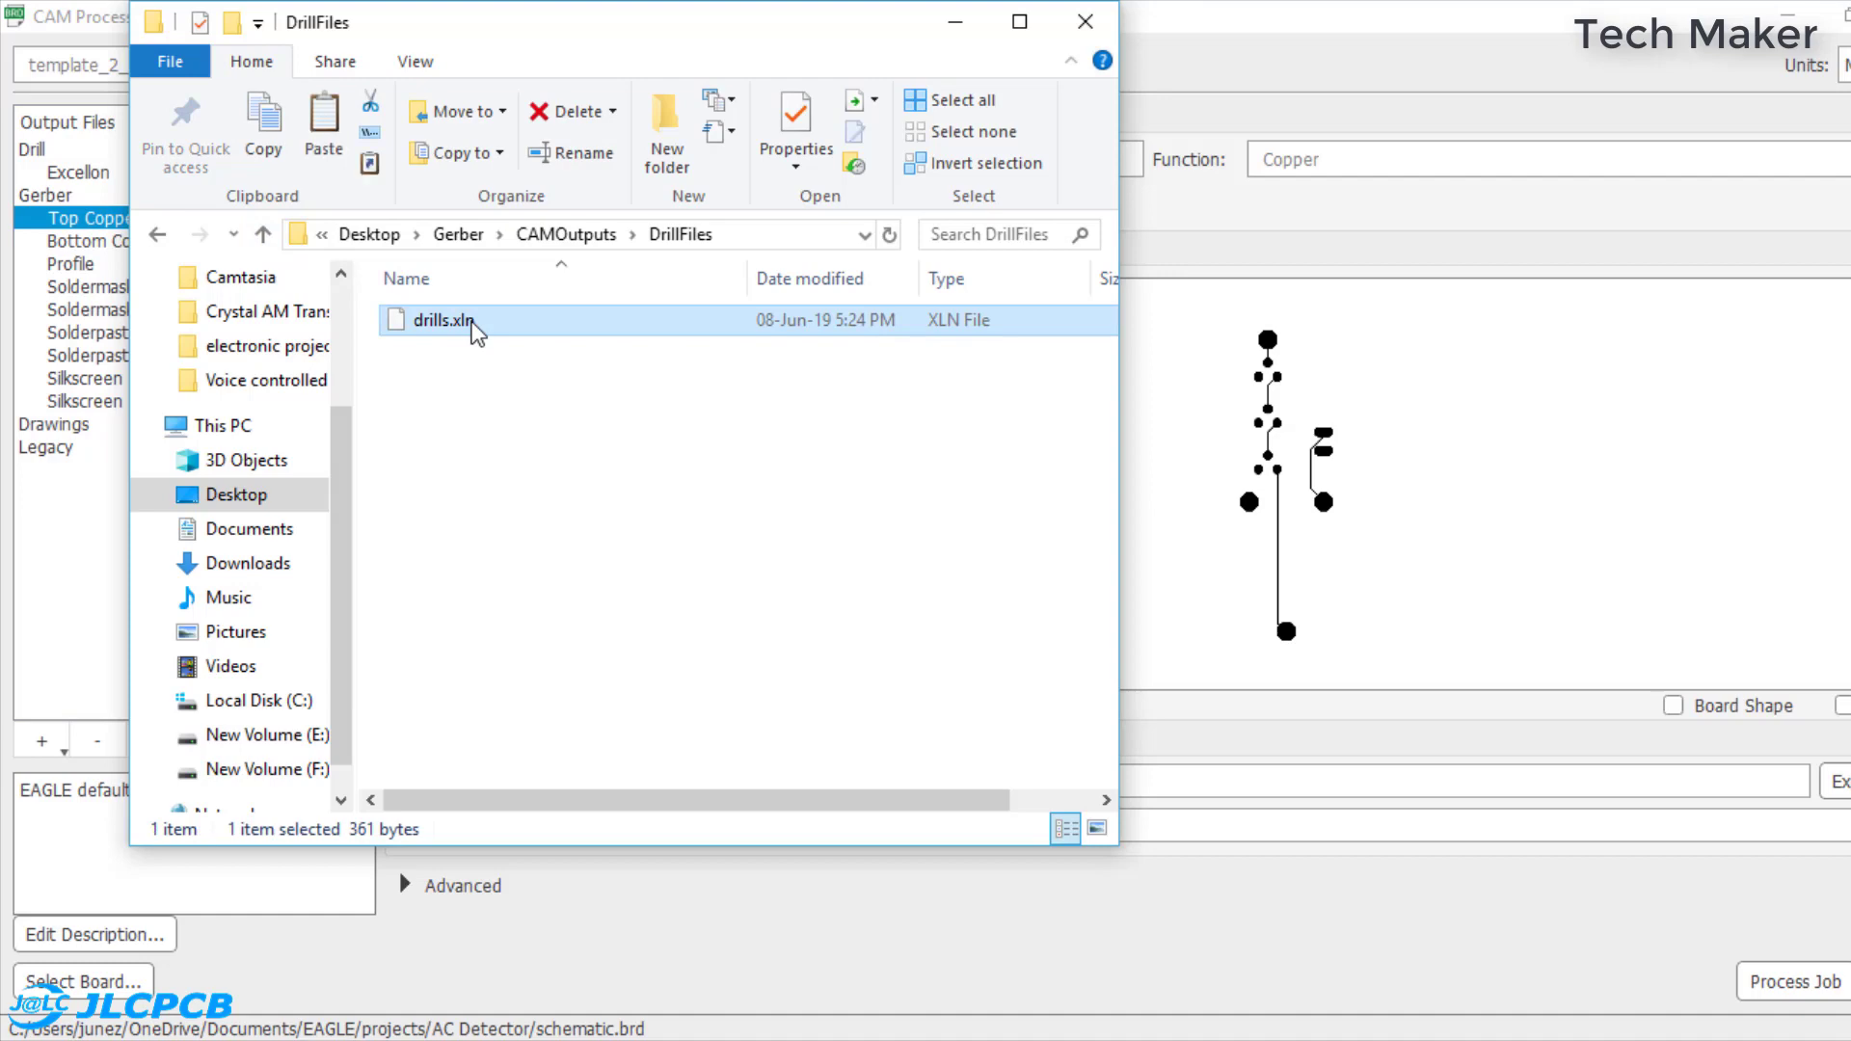
click(262, 234)
double_click(496, 357)
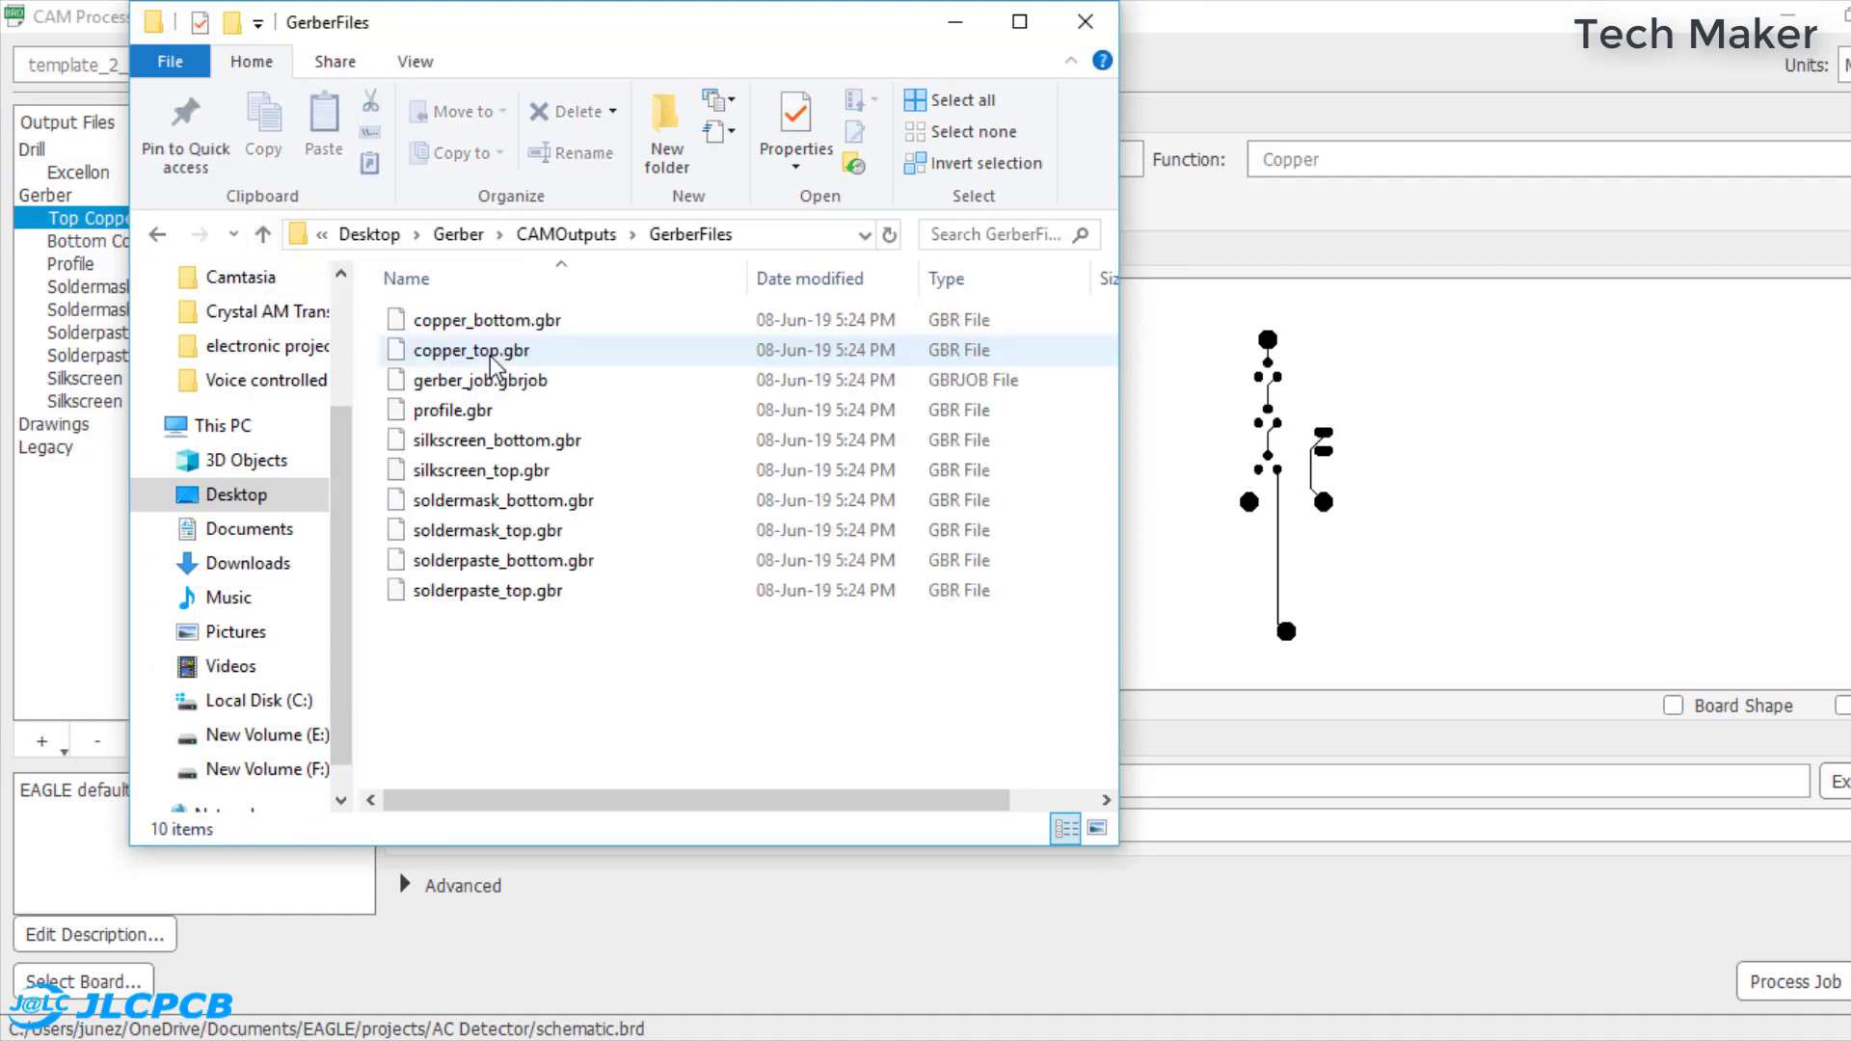
key(ctrl+v)
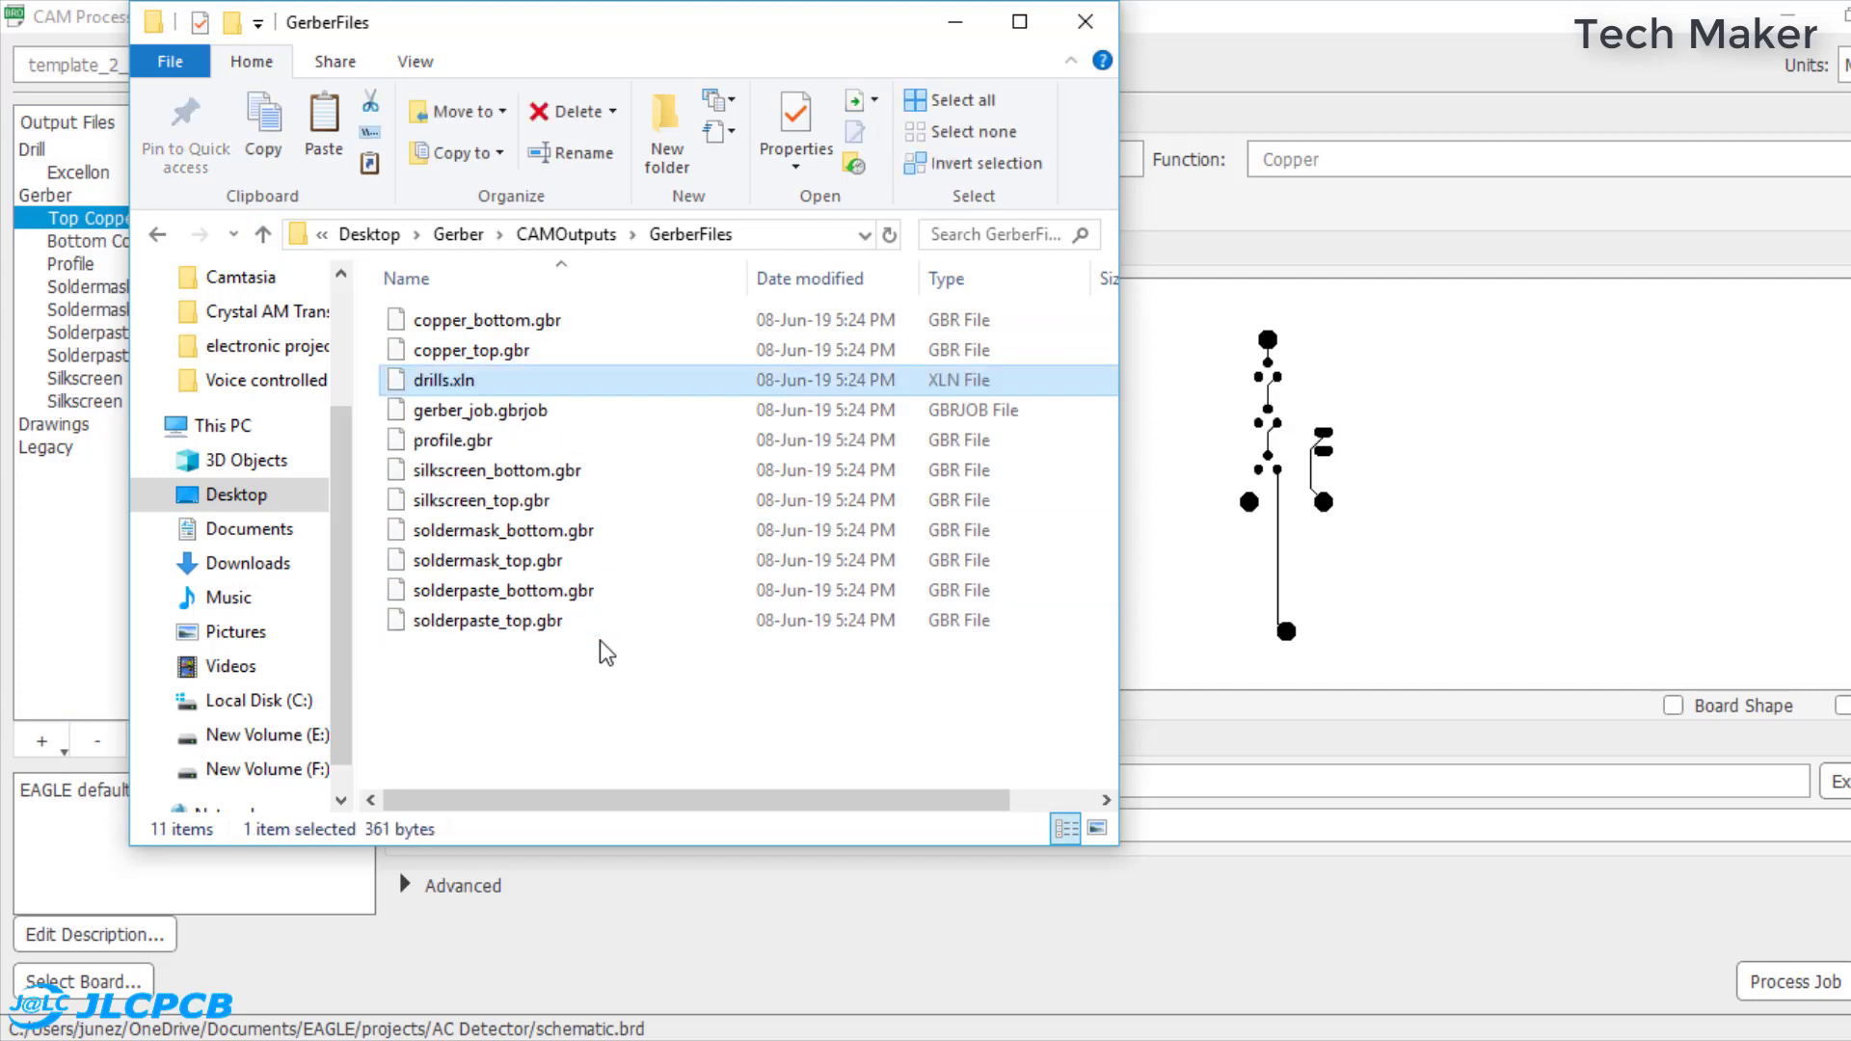
- Compress the GerberFiles folder in CAMOutputs into GerberFiles.zip and select the archive
click(262, 234)
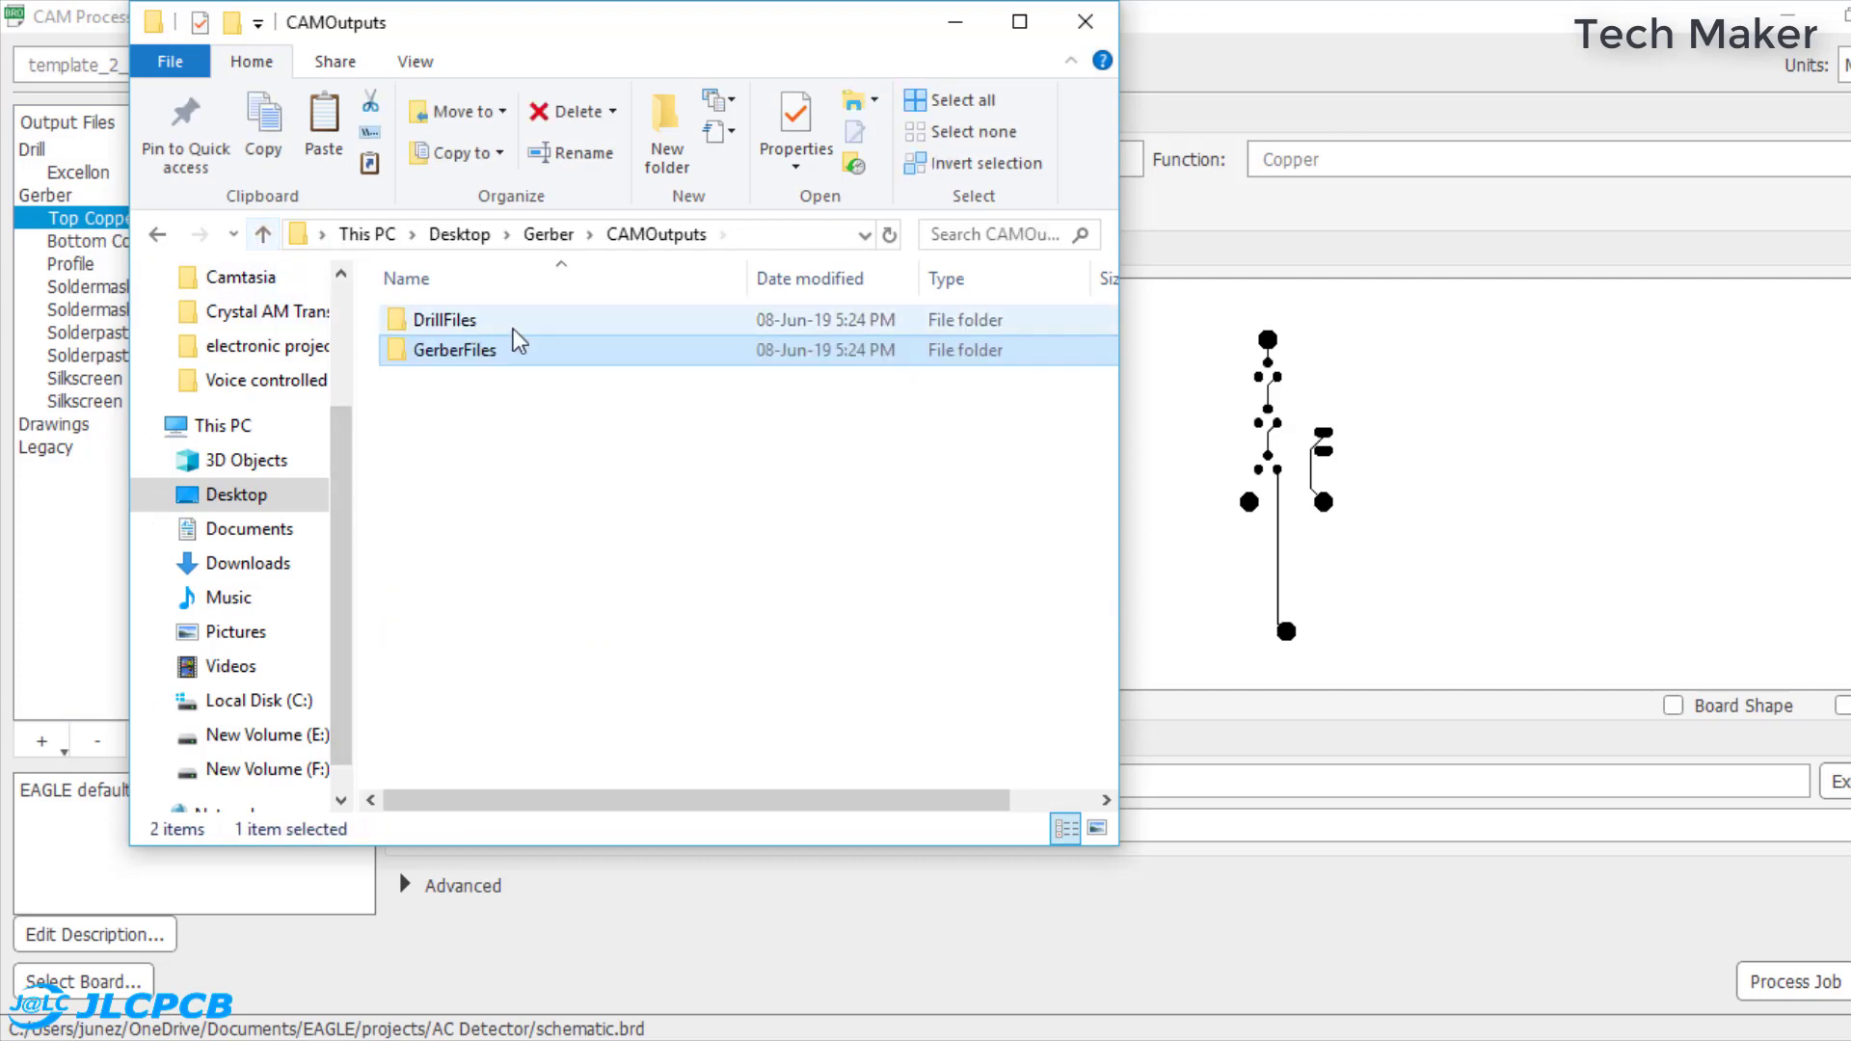
right_click(525, 365)
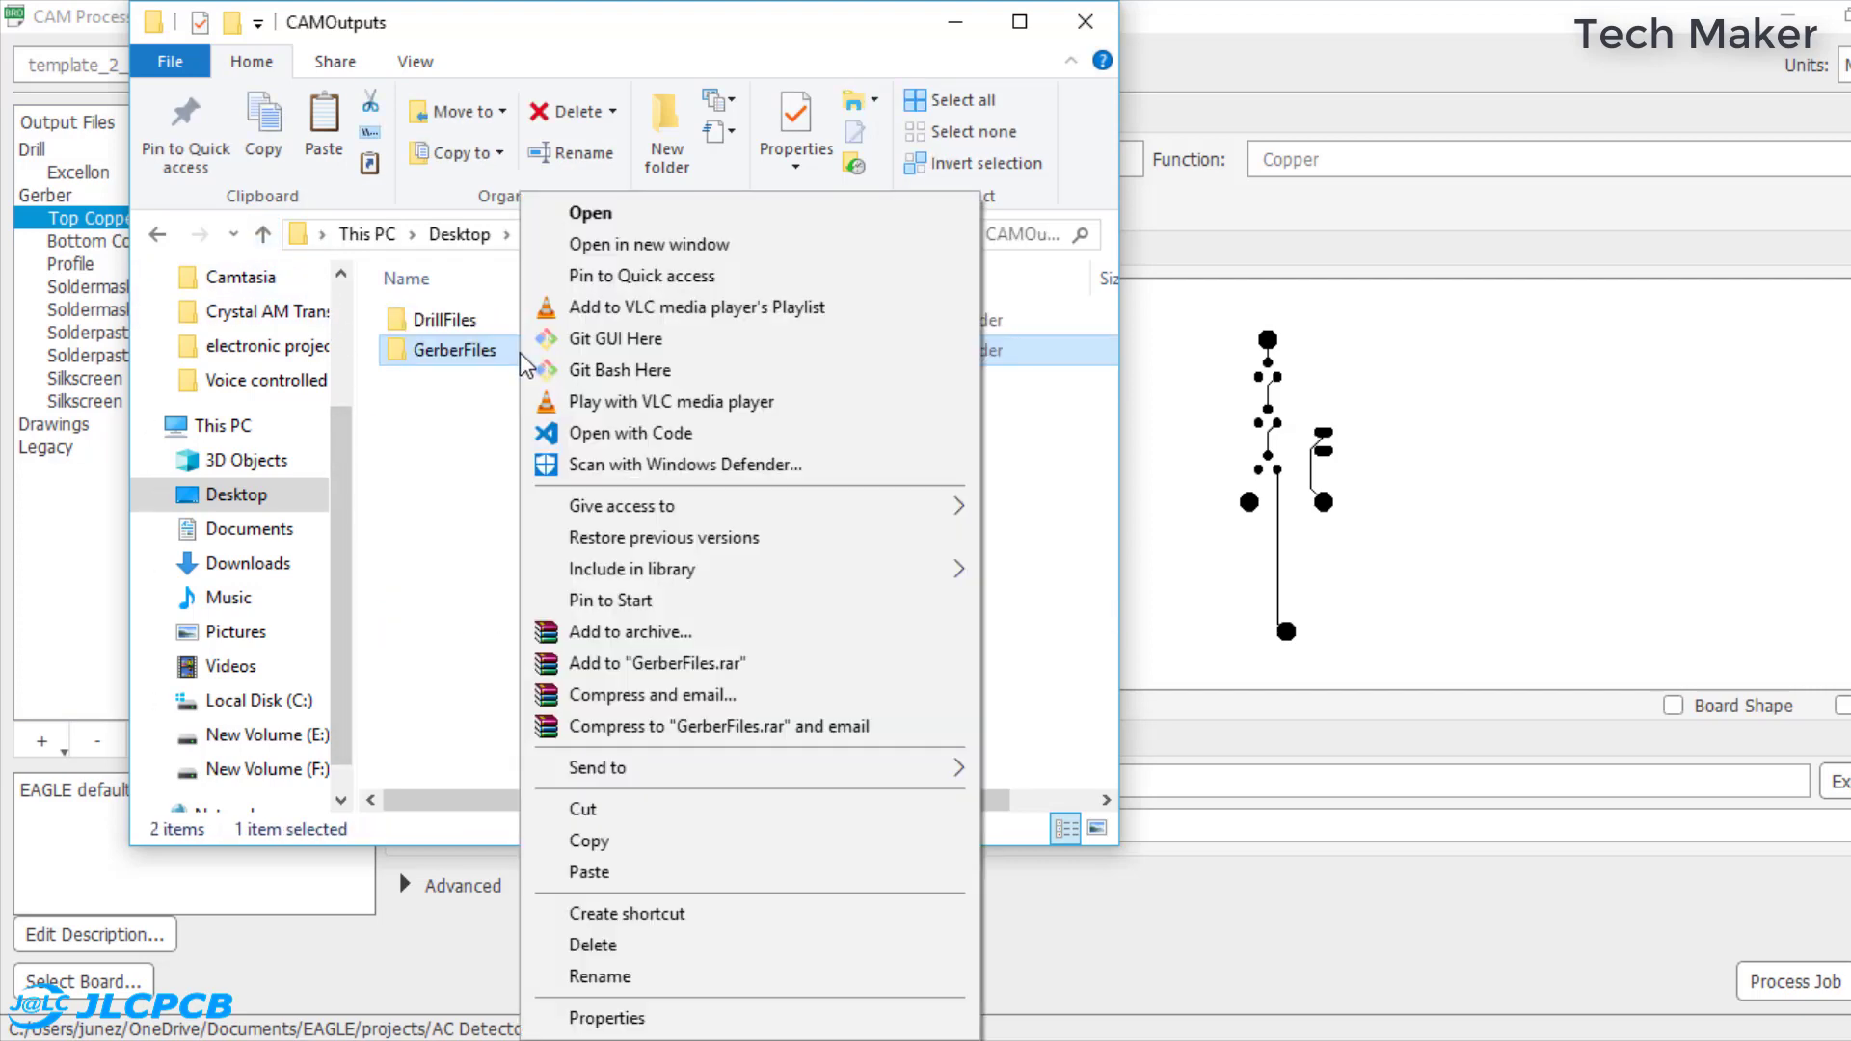
mouse_move(669, 766)
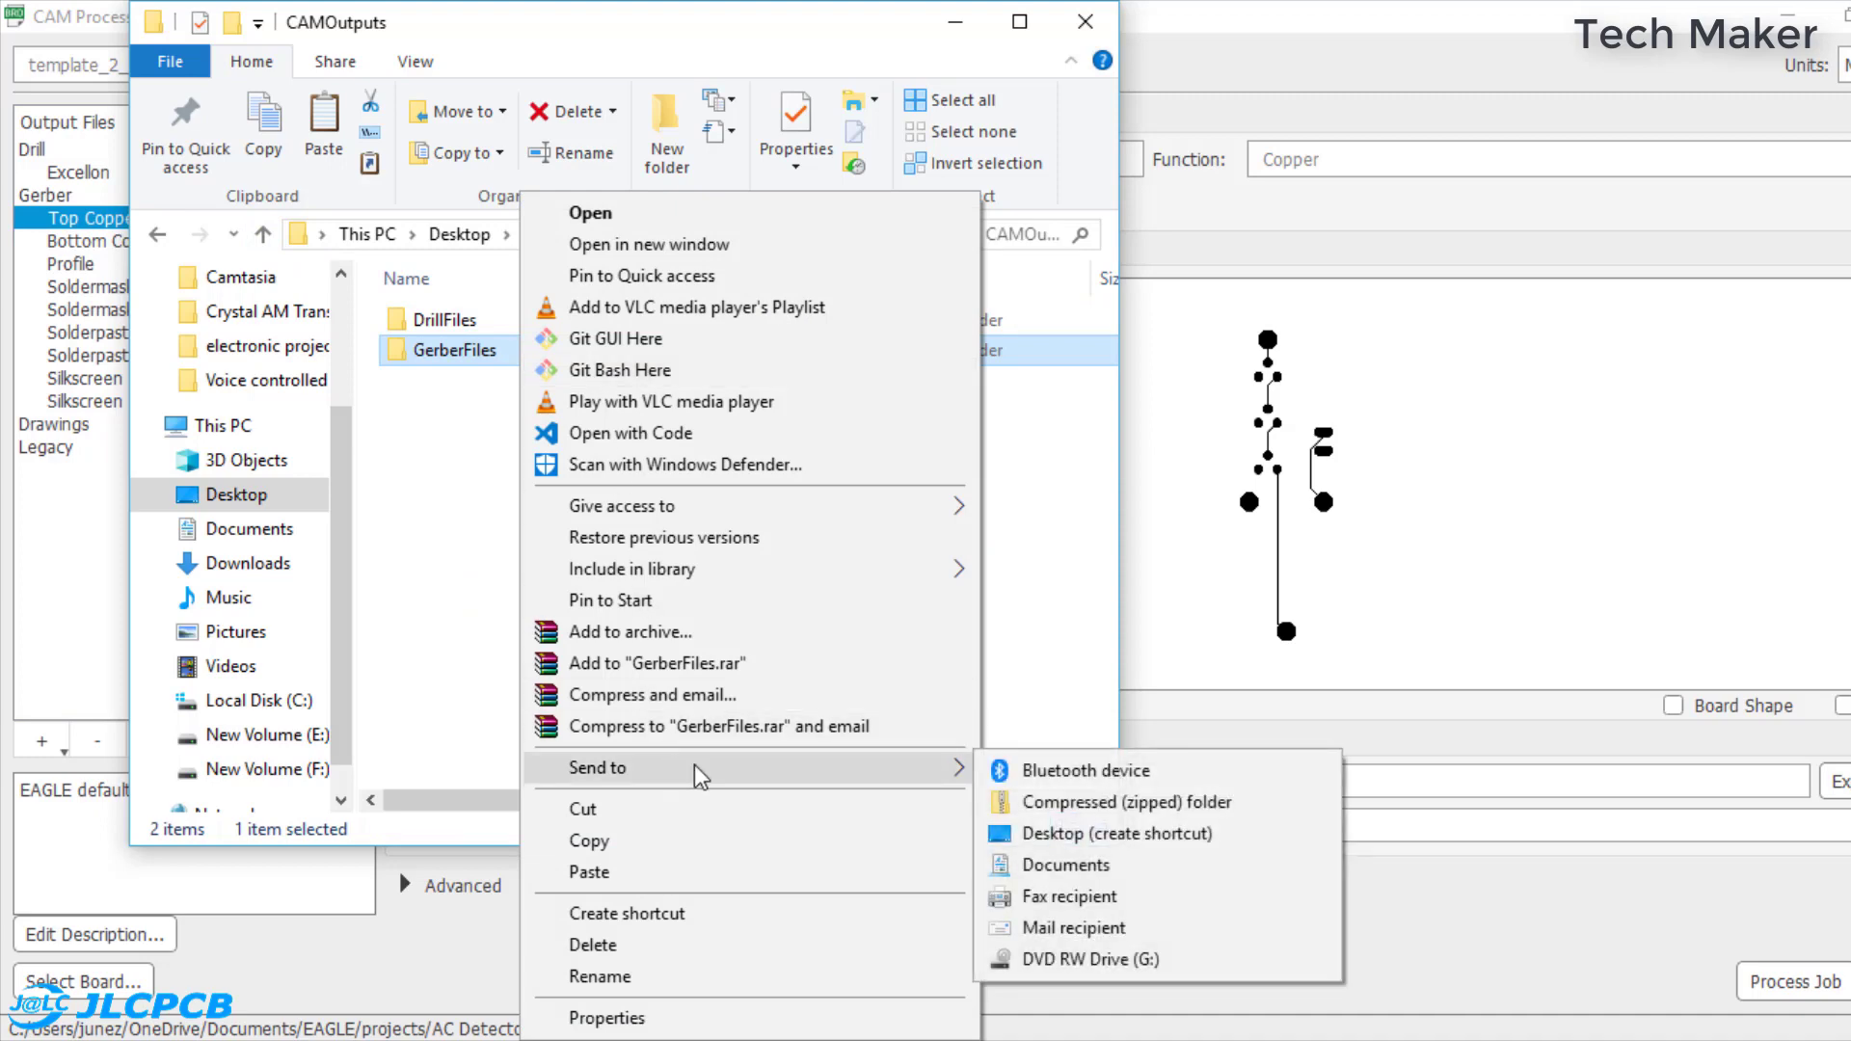
click(1065, 806)
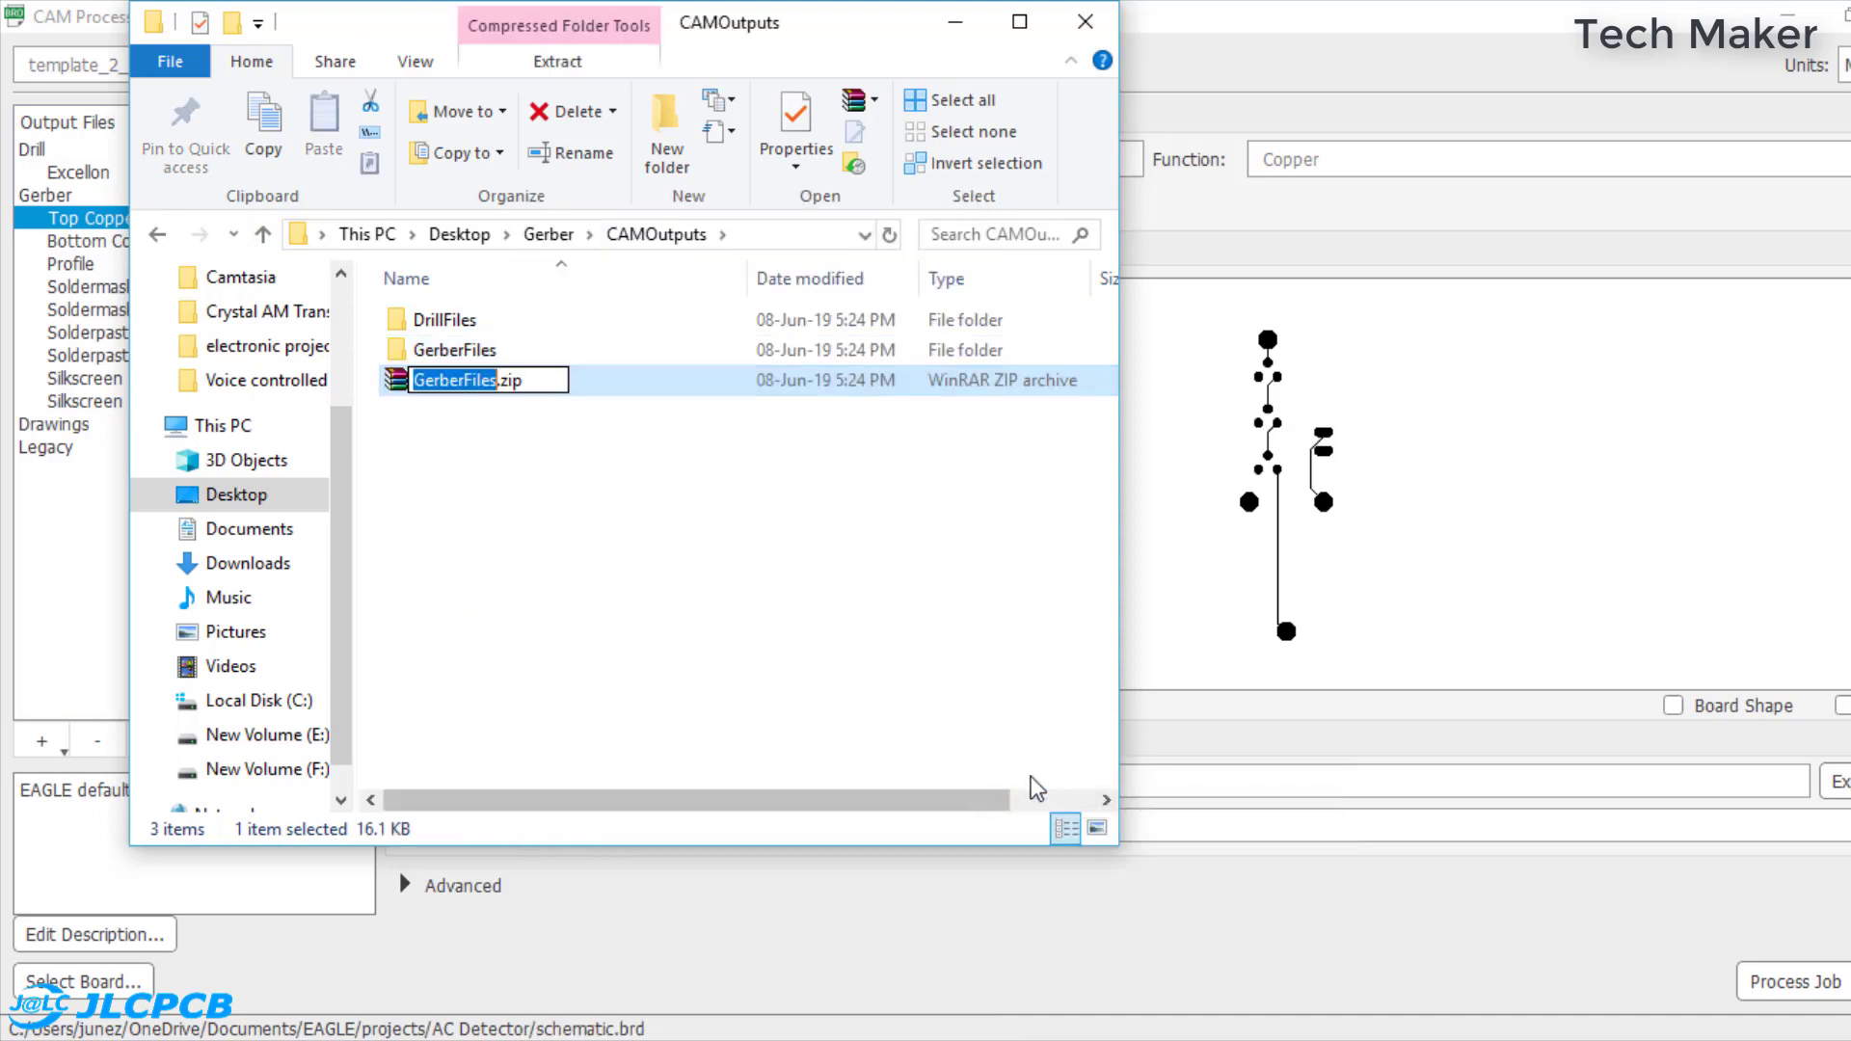
click(640, 528)
click(640, 528)
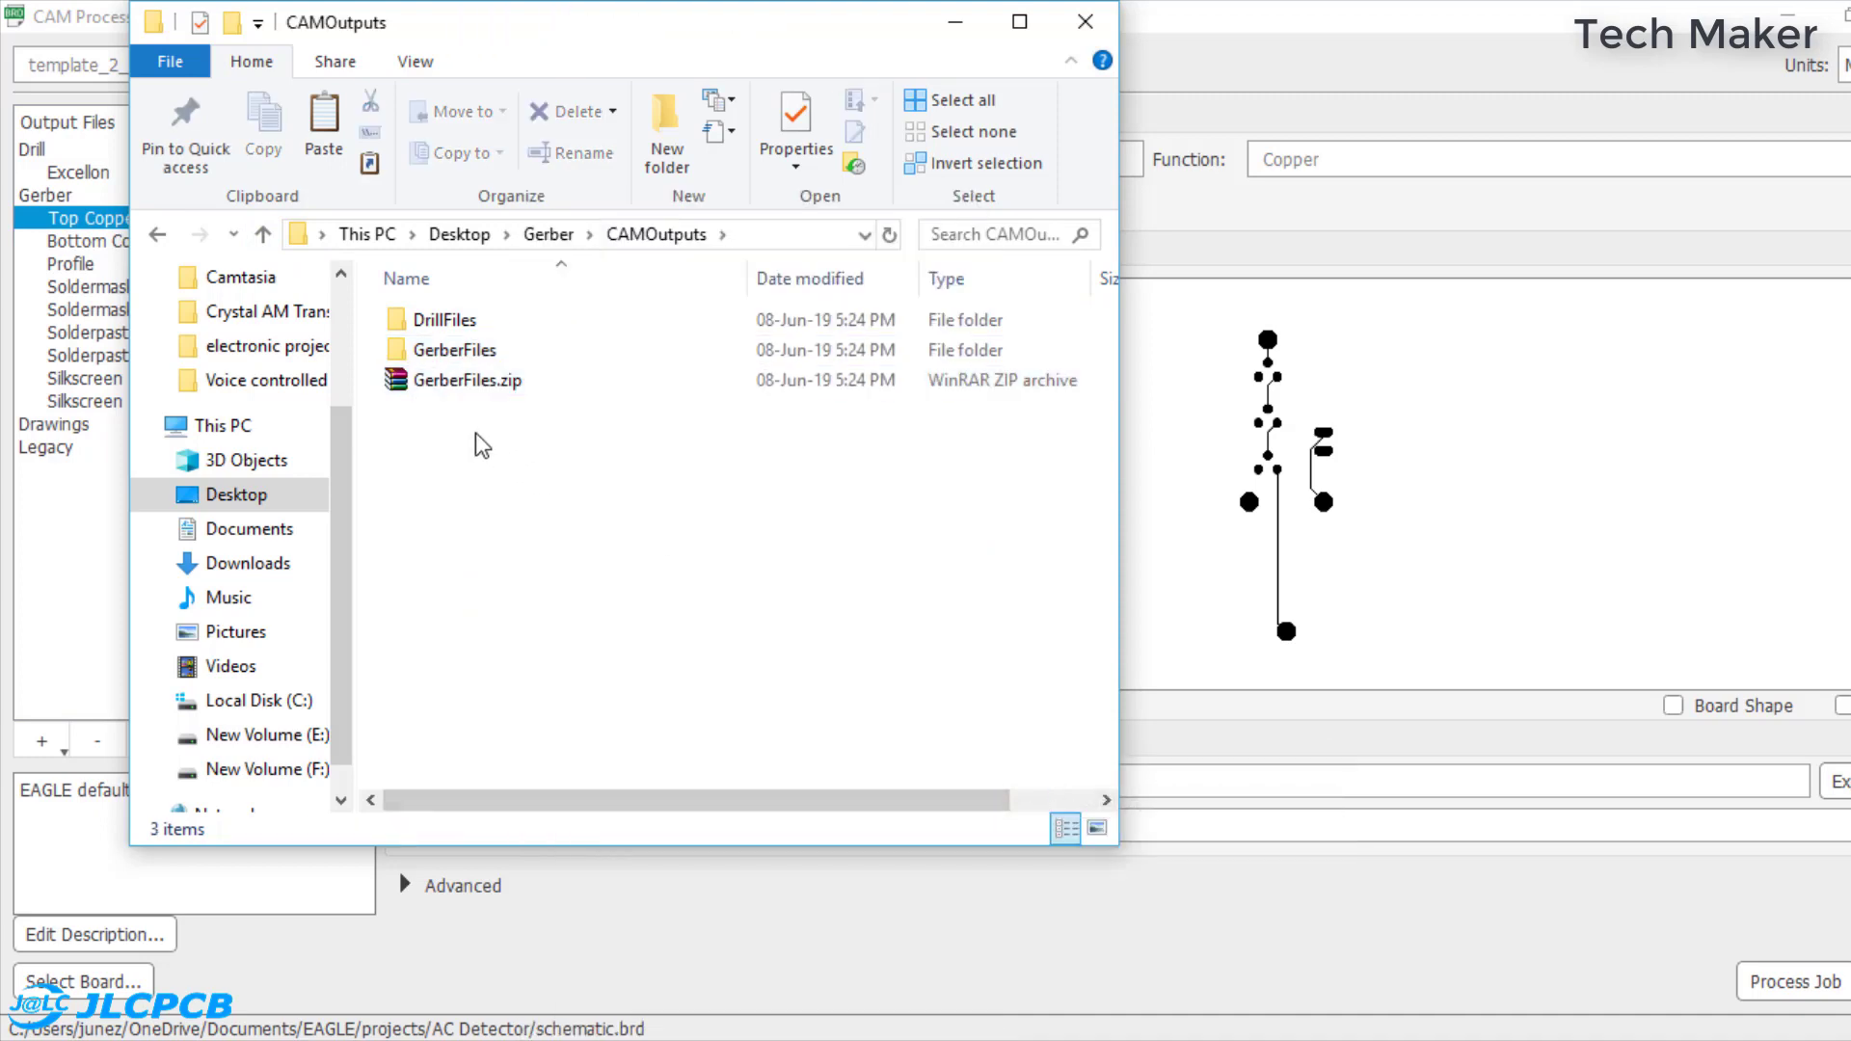
click(455, 383)
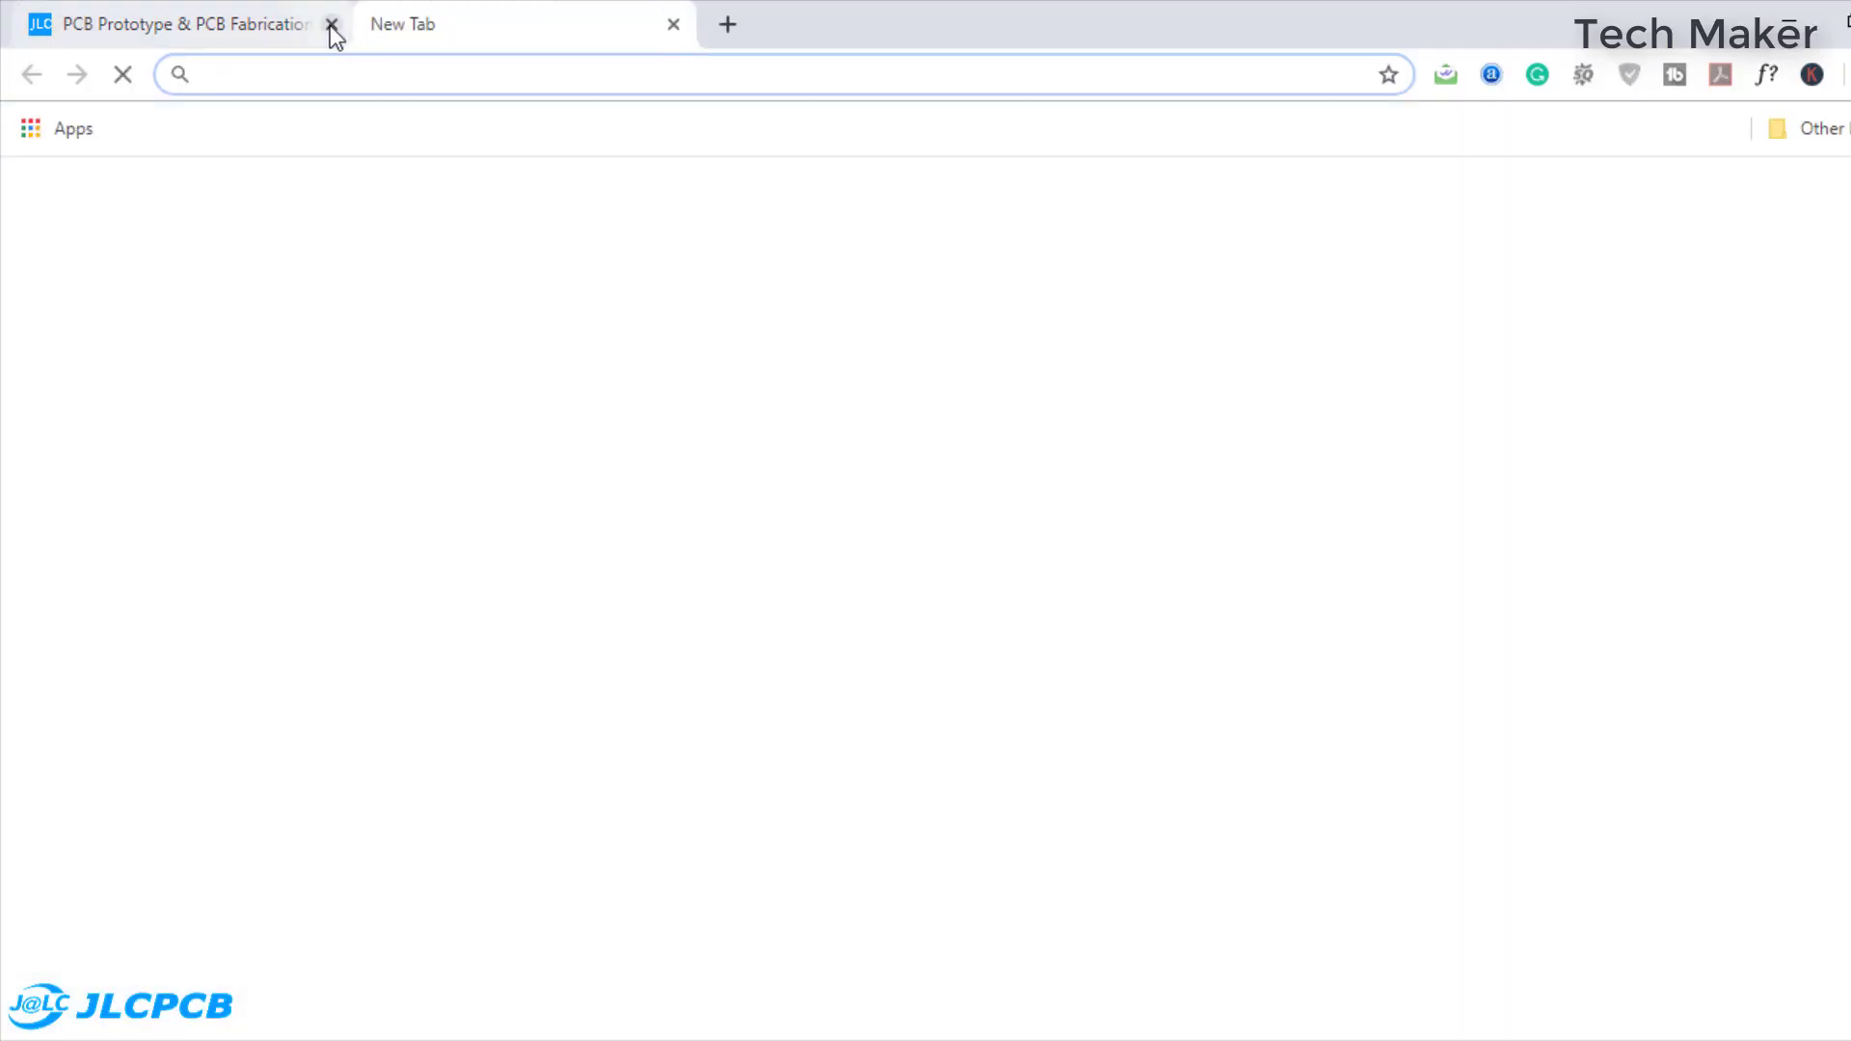
click(329, 25)
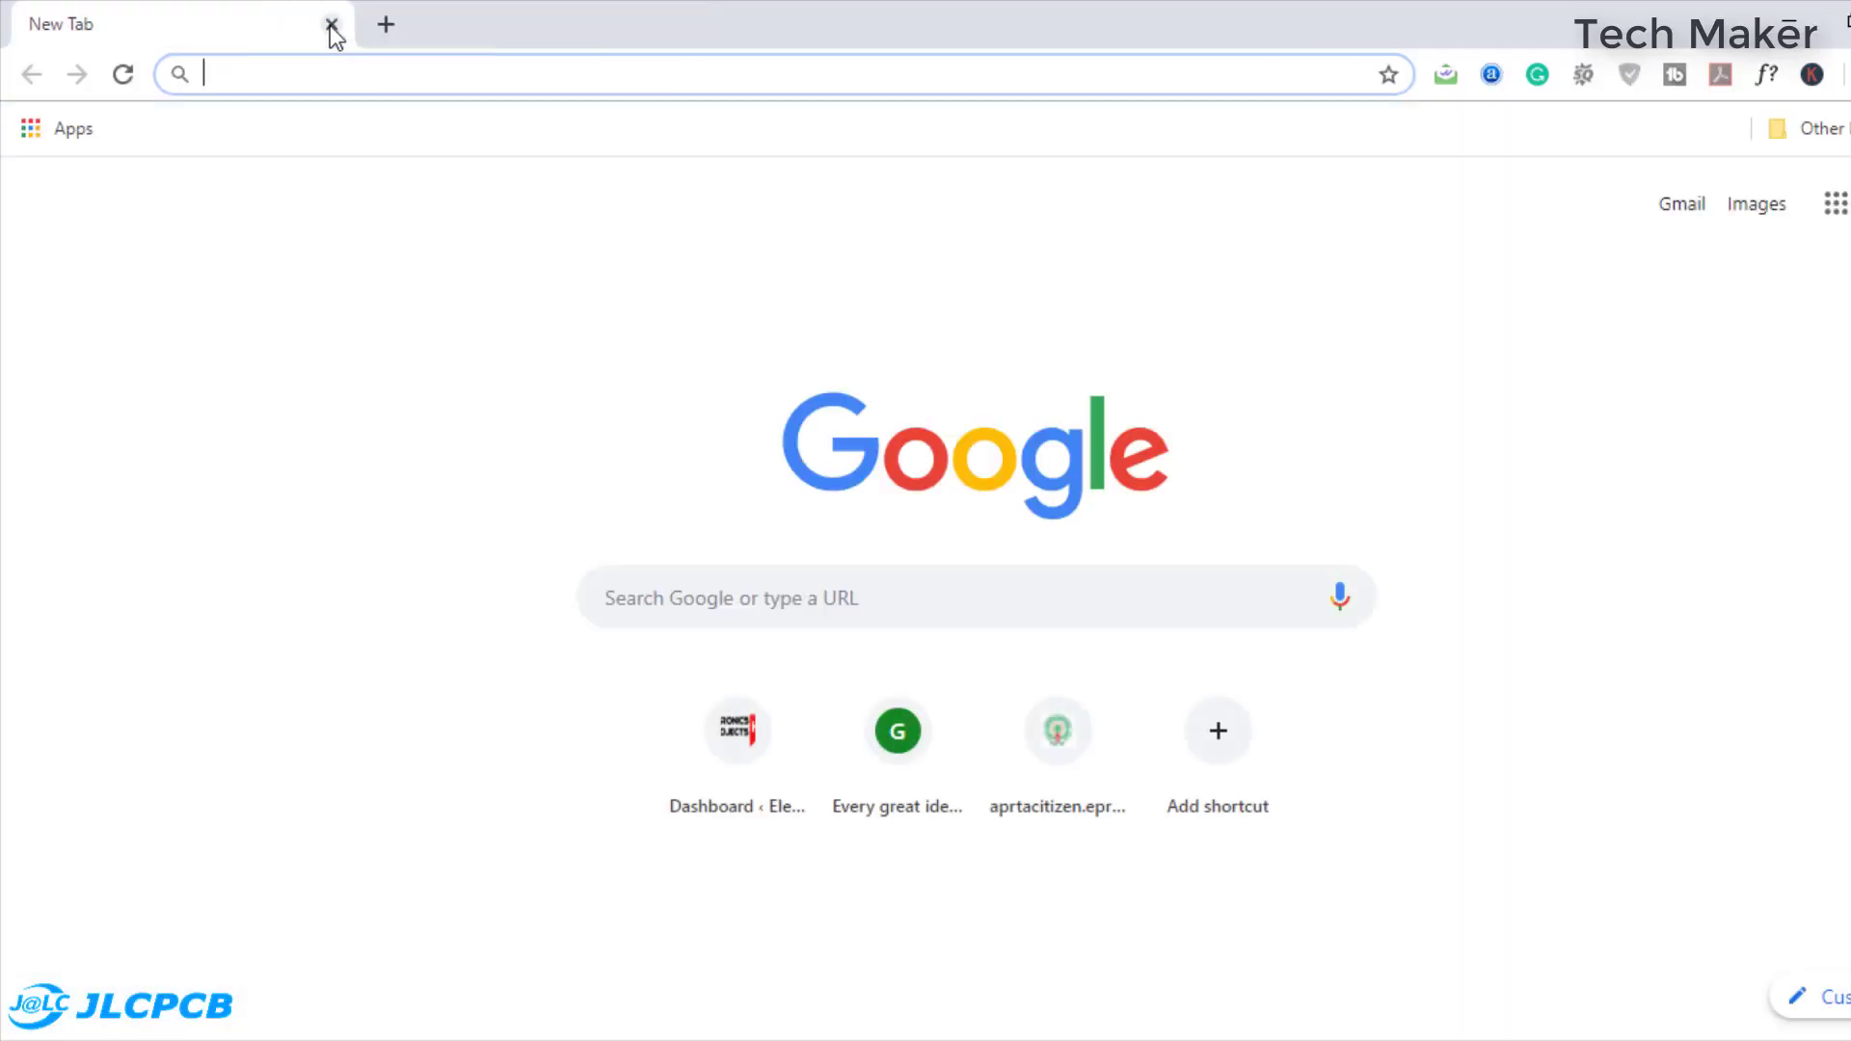
key(ctrl+v)
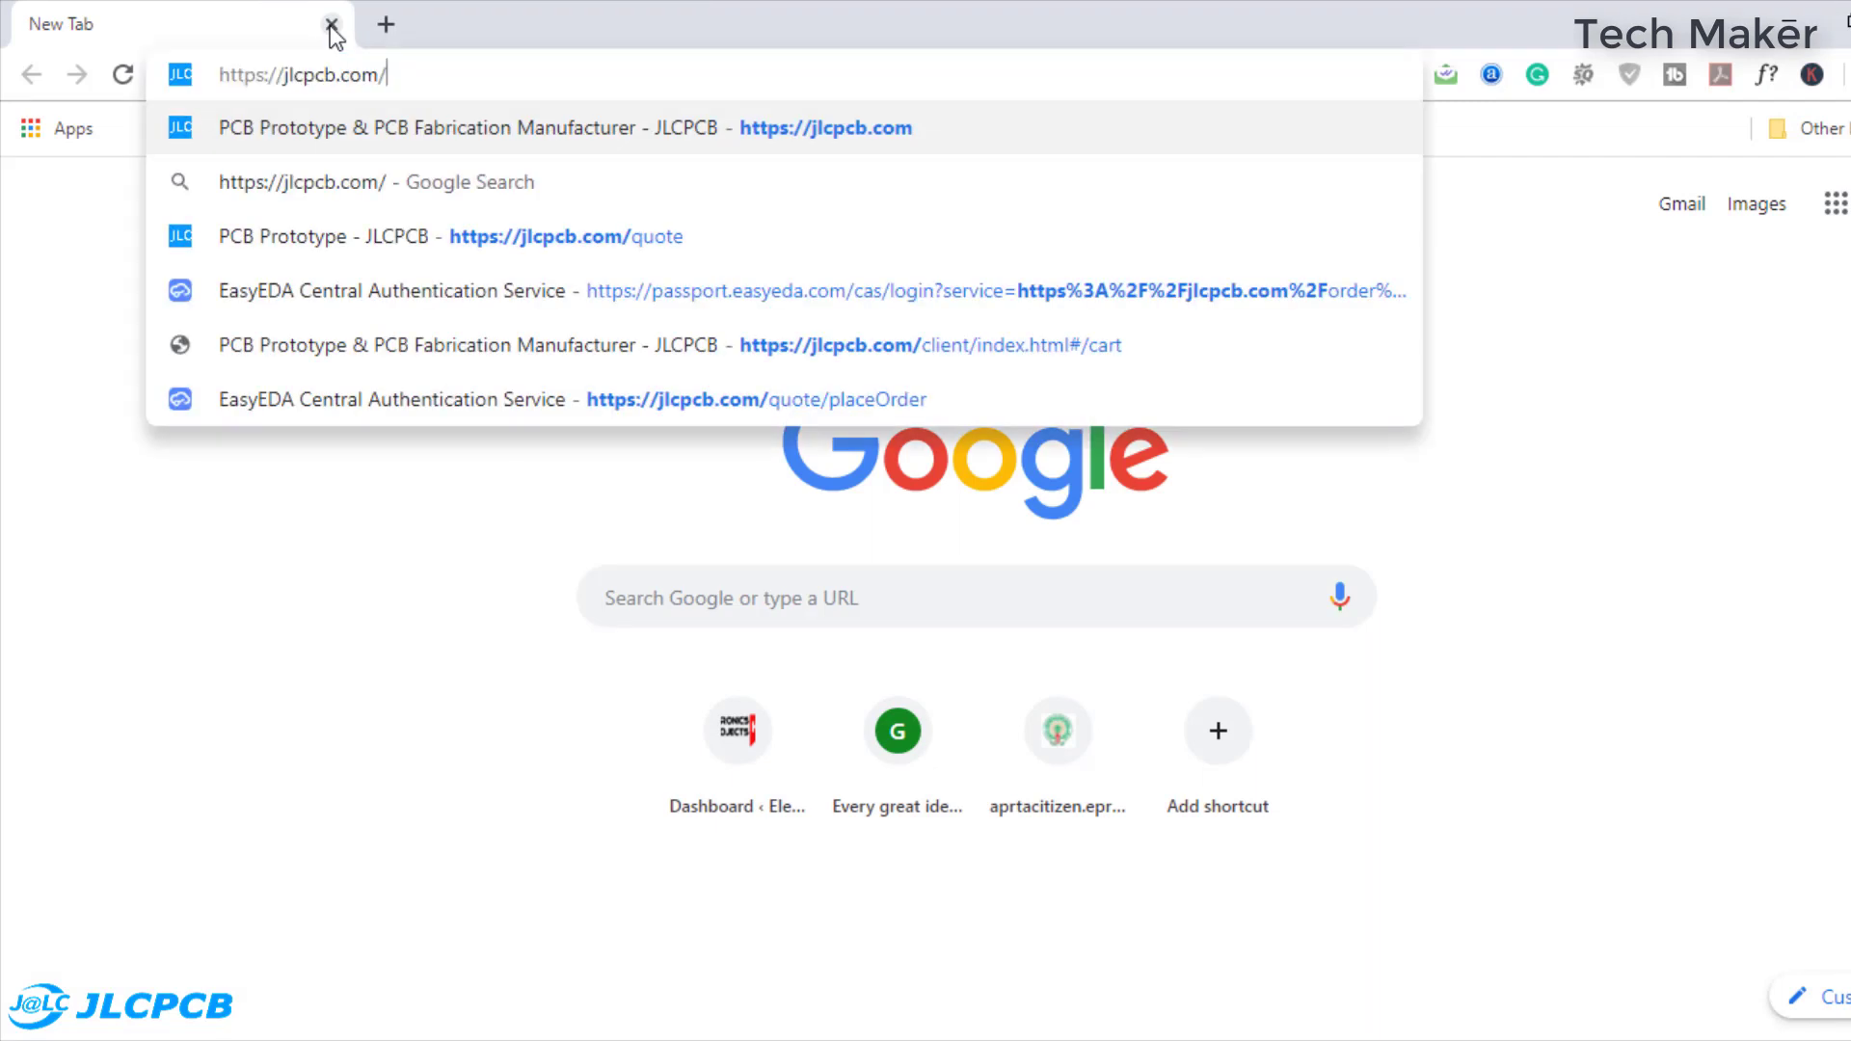
key(Return)
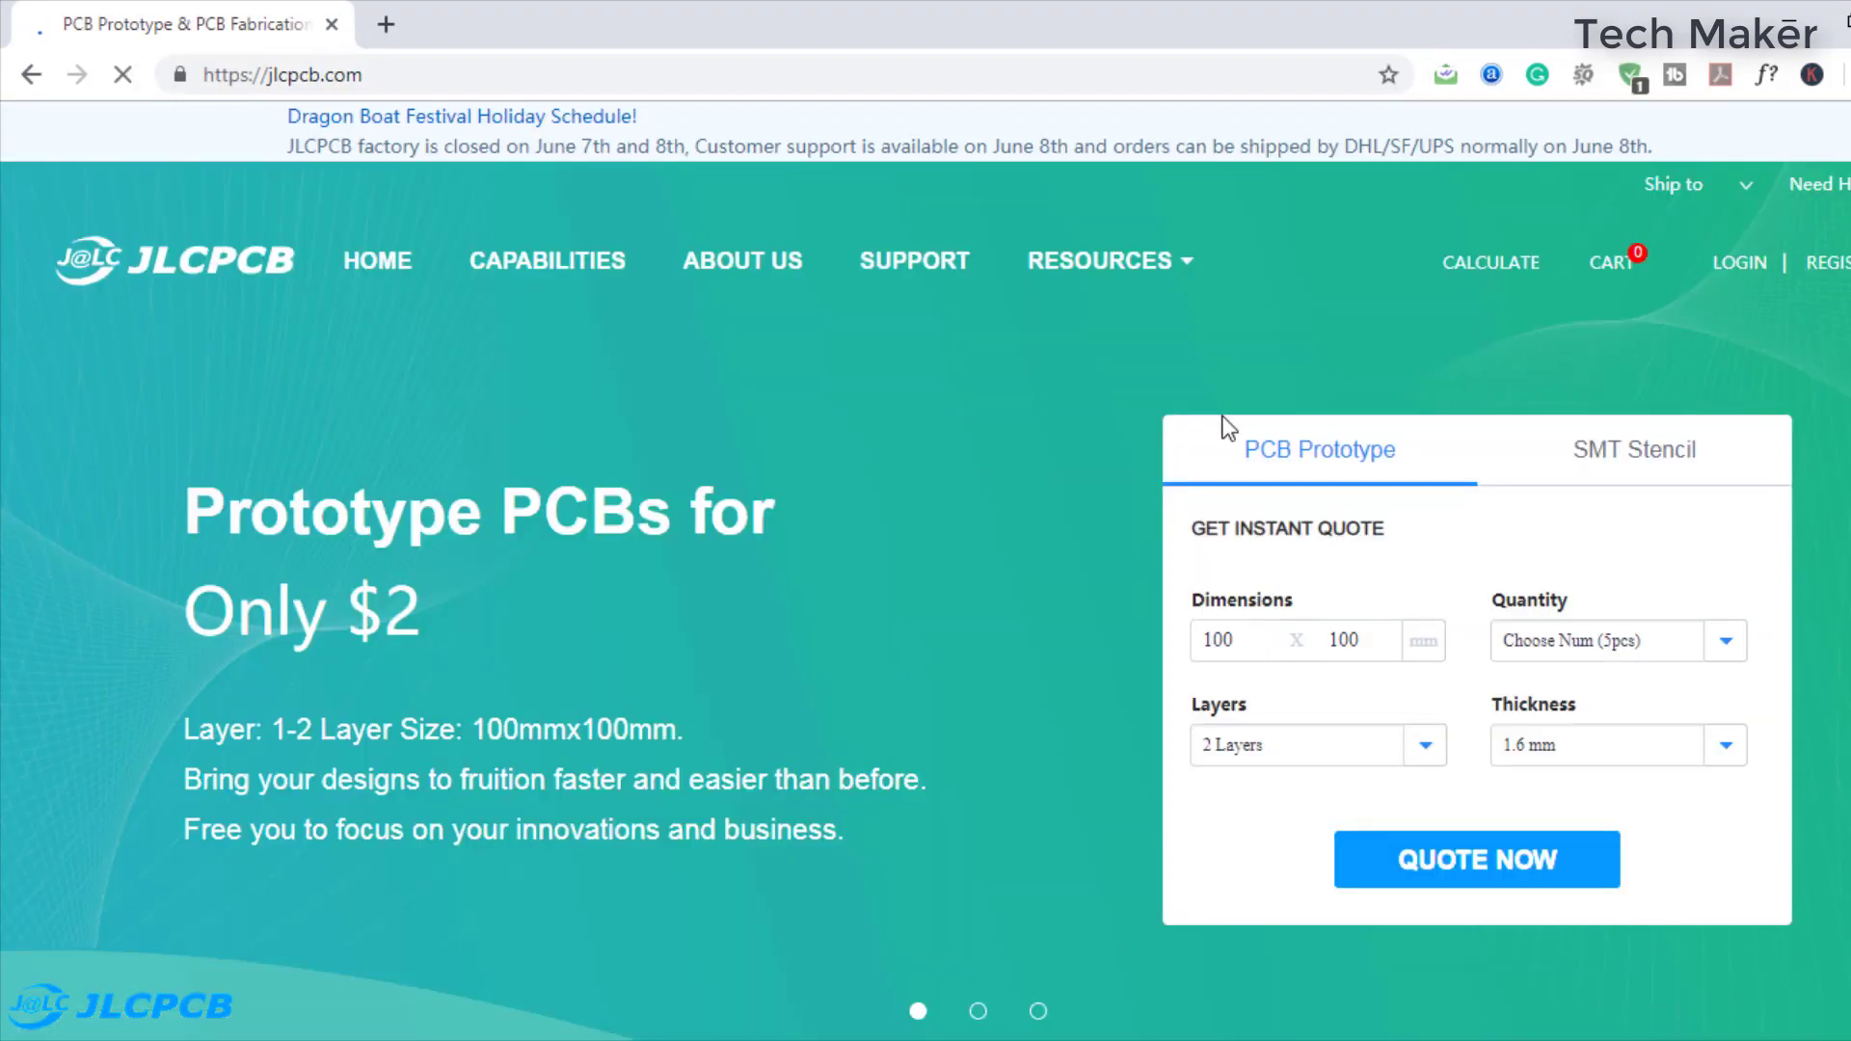
click(1508, 868)
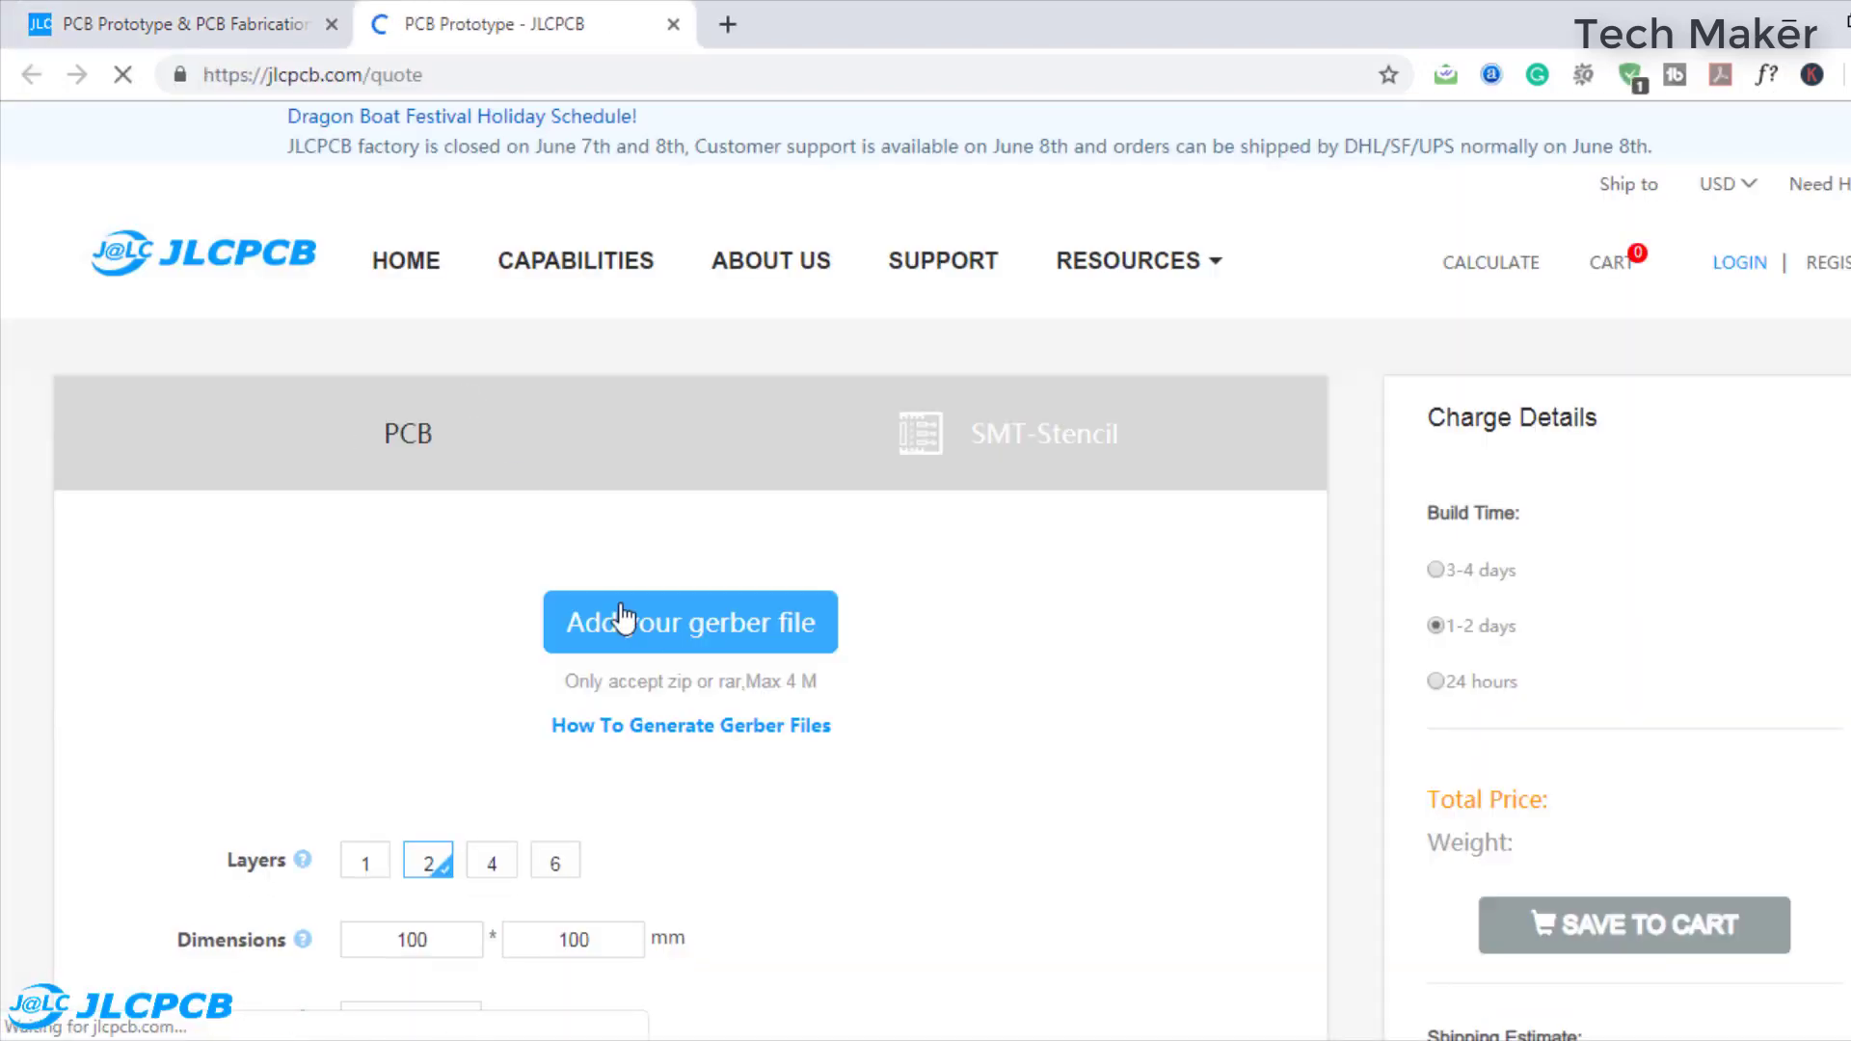
- Upload GerberFiles.zip from the Desktop as the Gerber file for the PCB quote
click(723, 627)
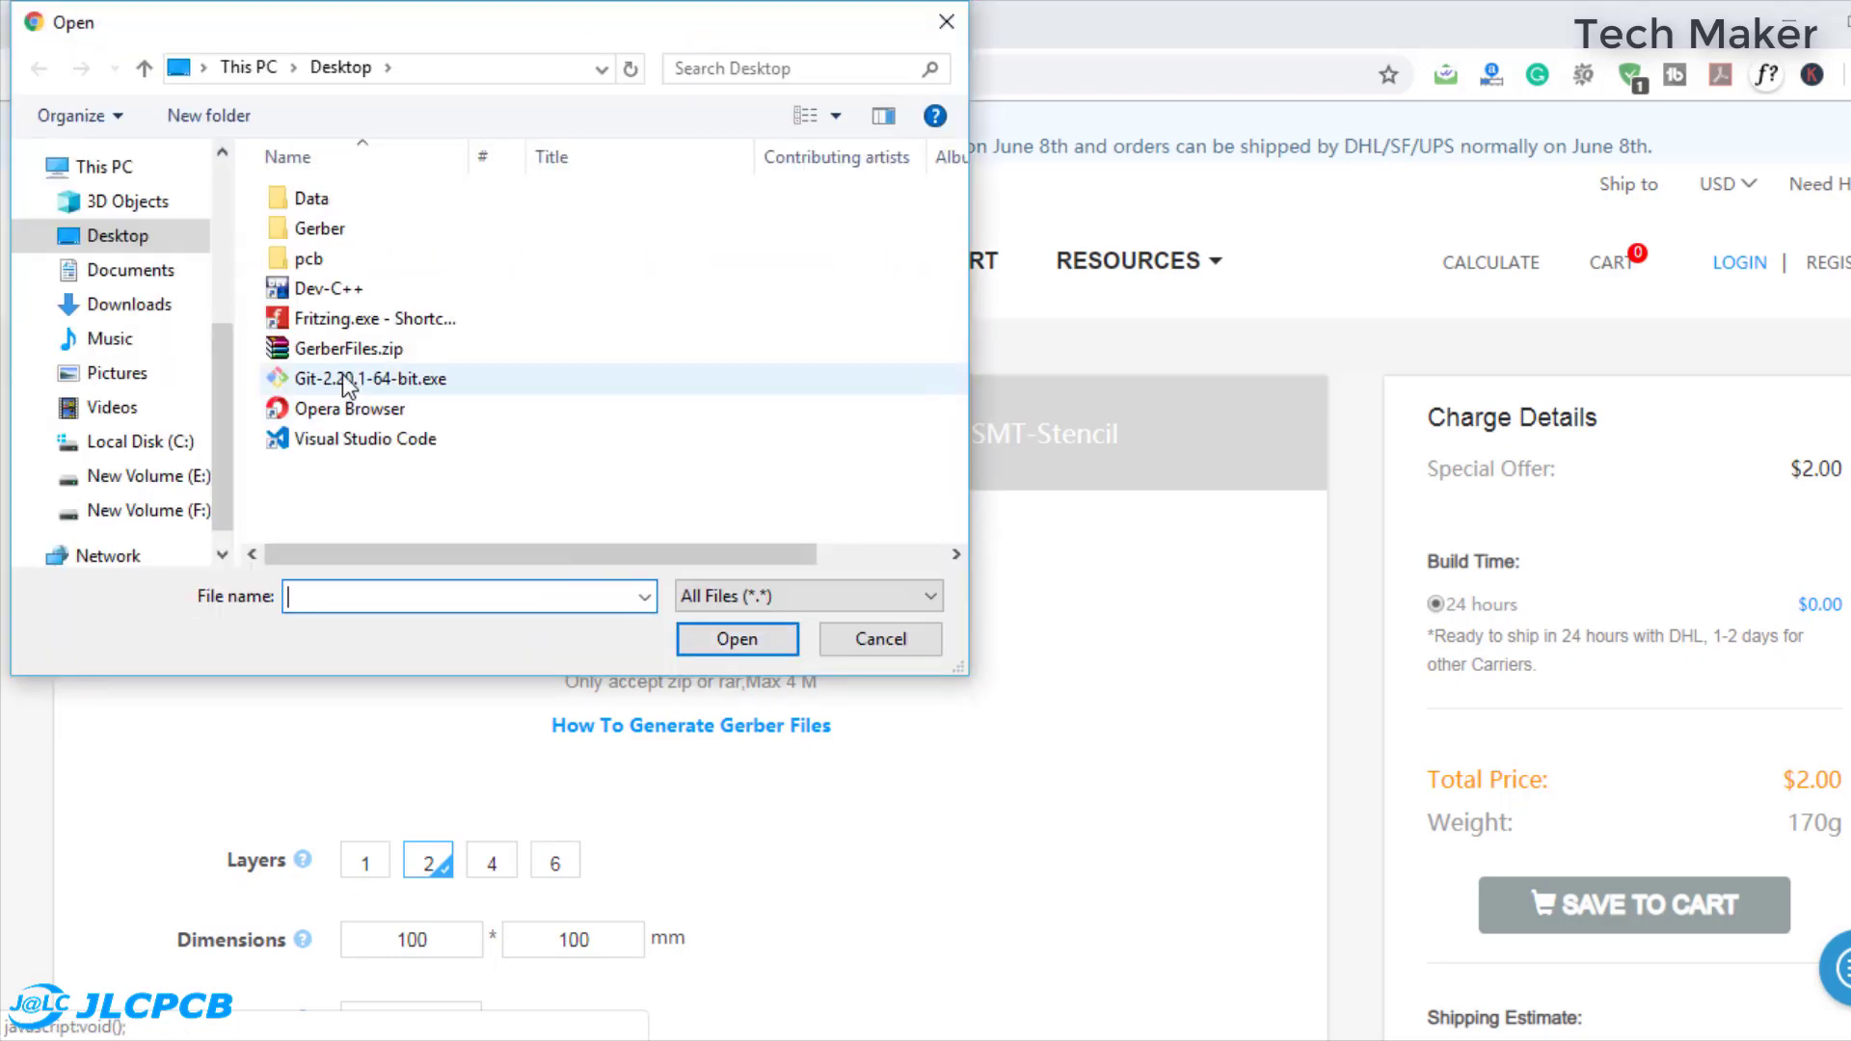
click(352, 353)
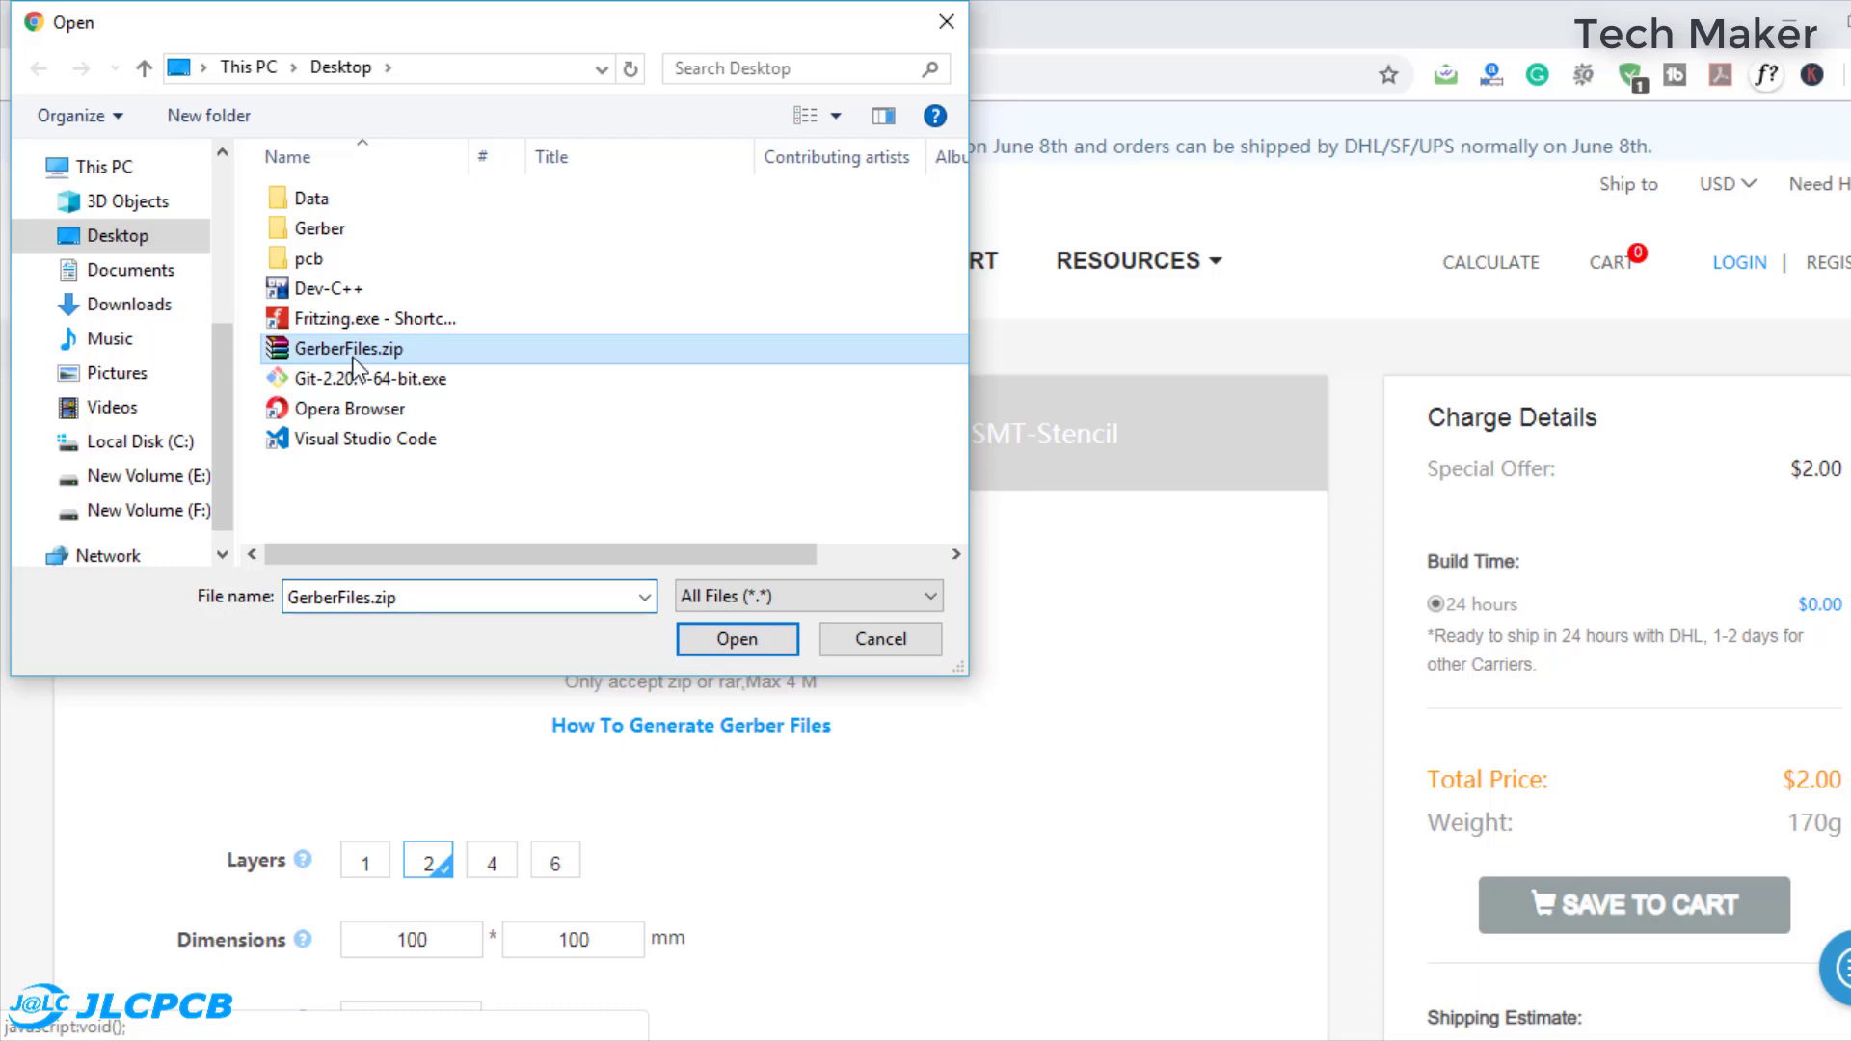
click(736, 638)
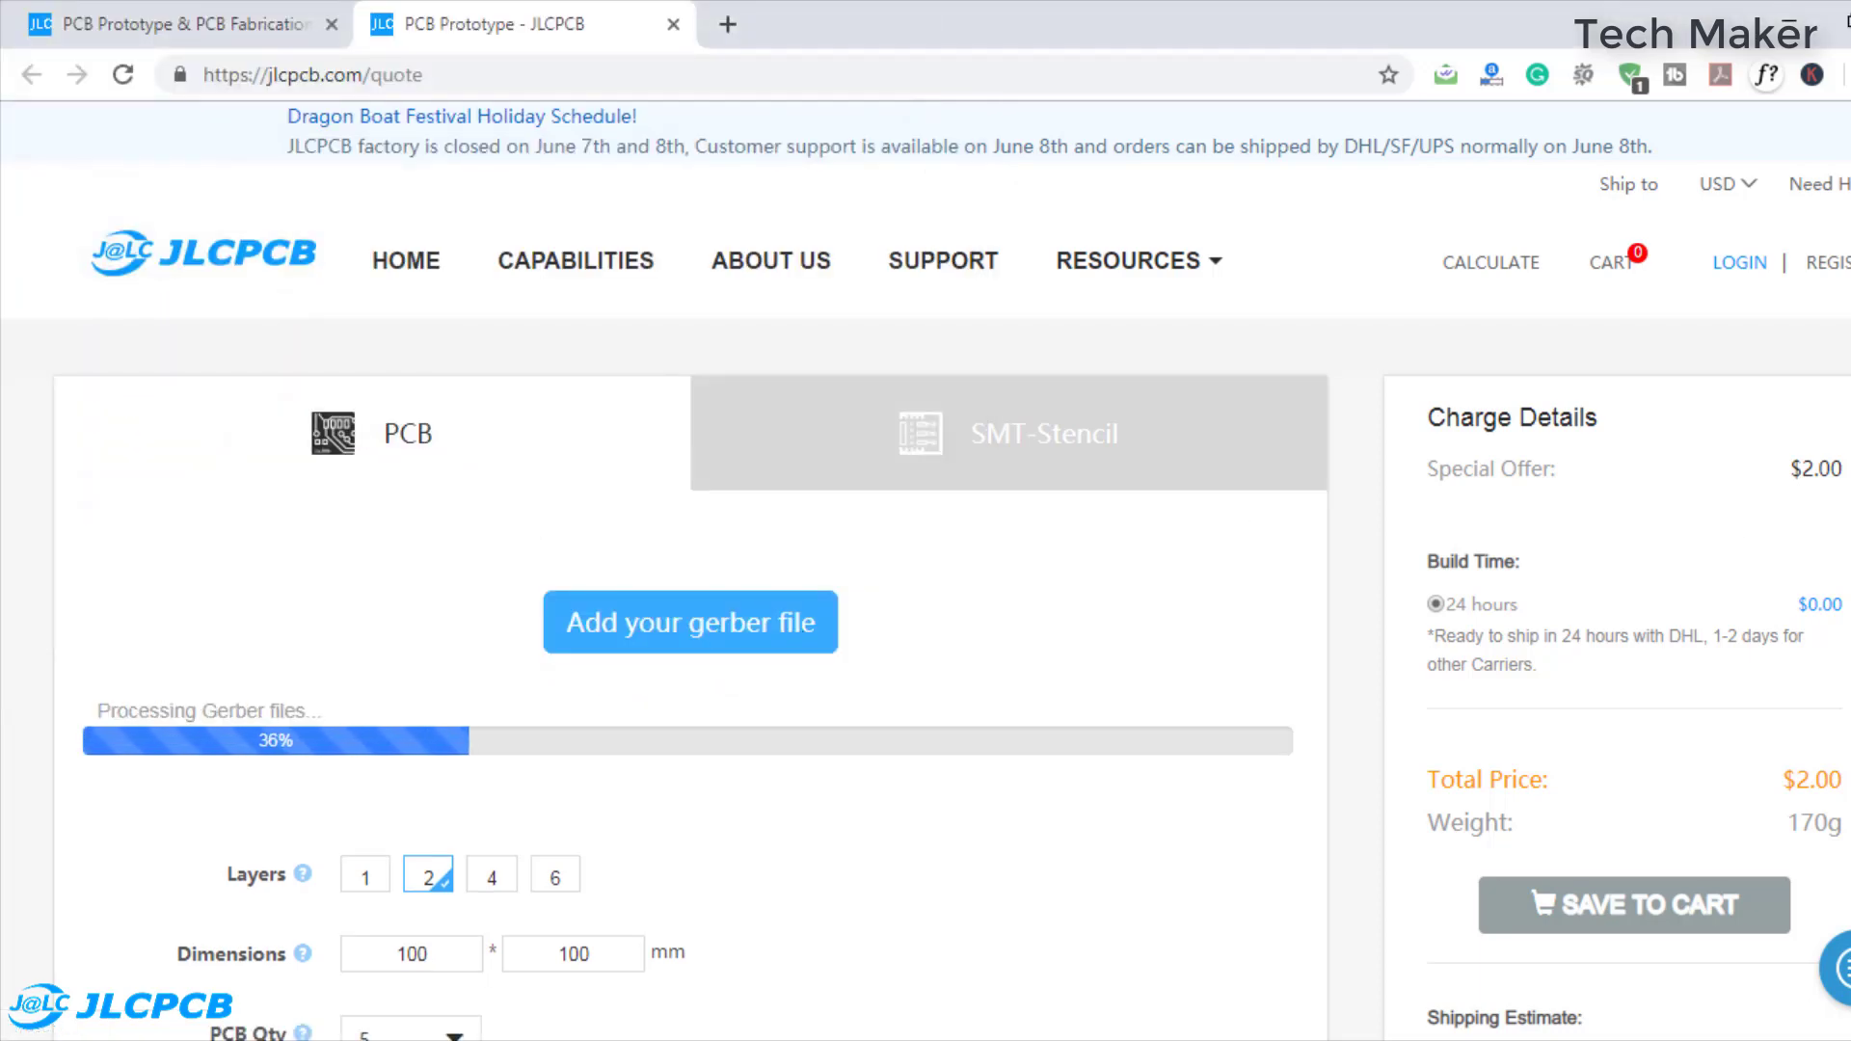
- Review the rendered board preview and the PCB options, keep the default settings, and save the order to the cart
scroll(925, 569, down, 3)
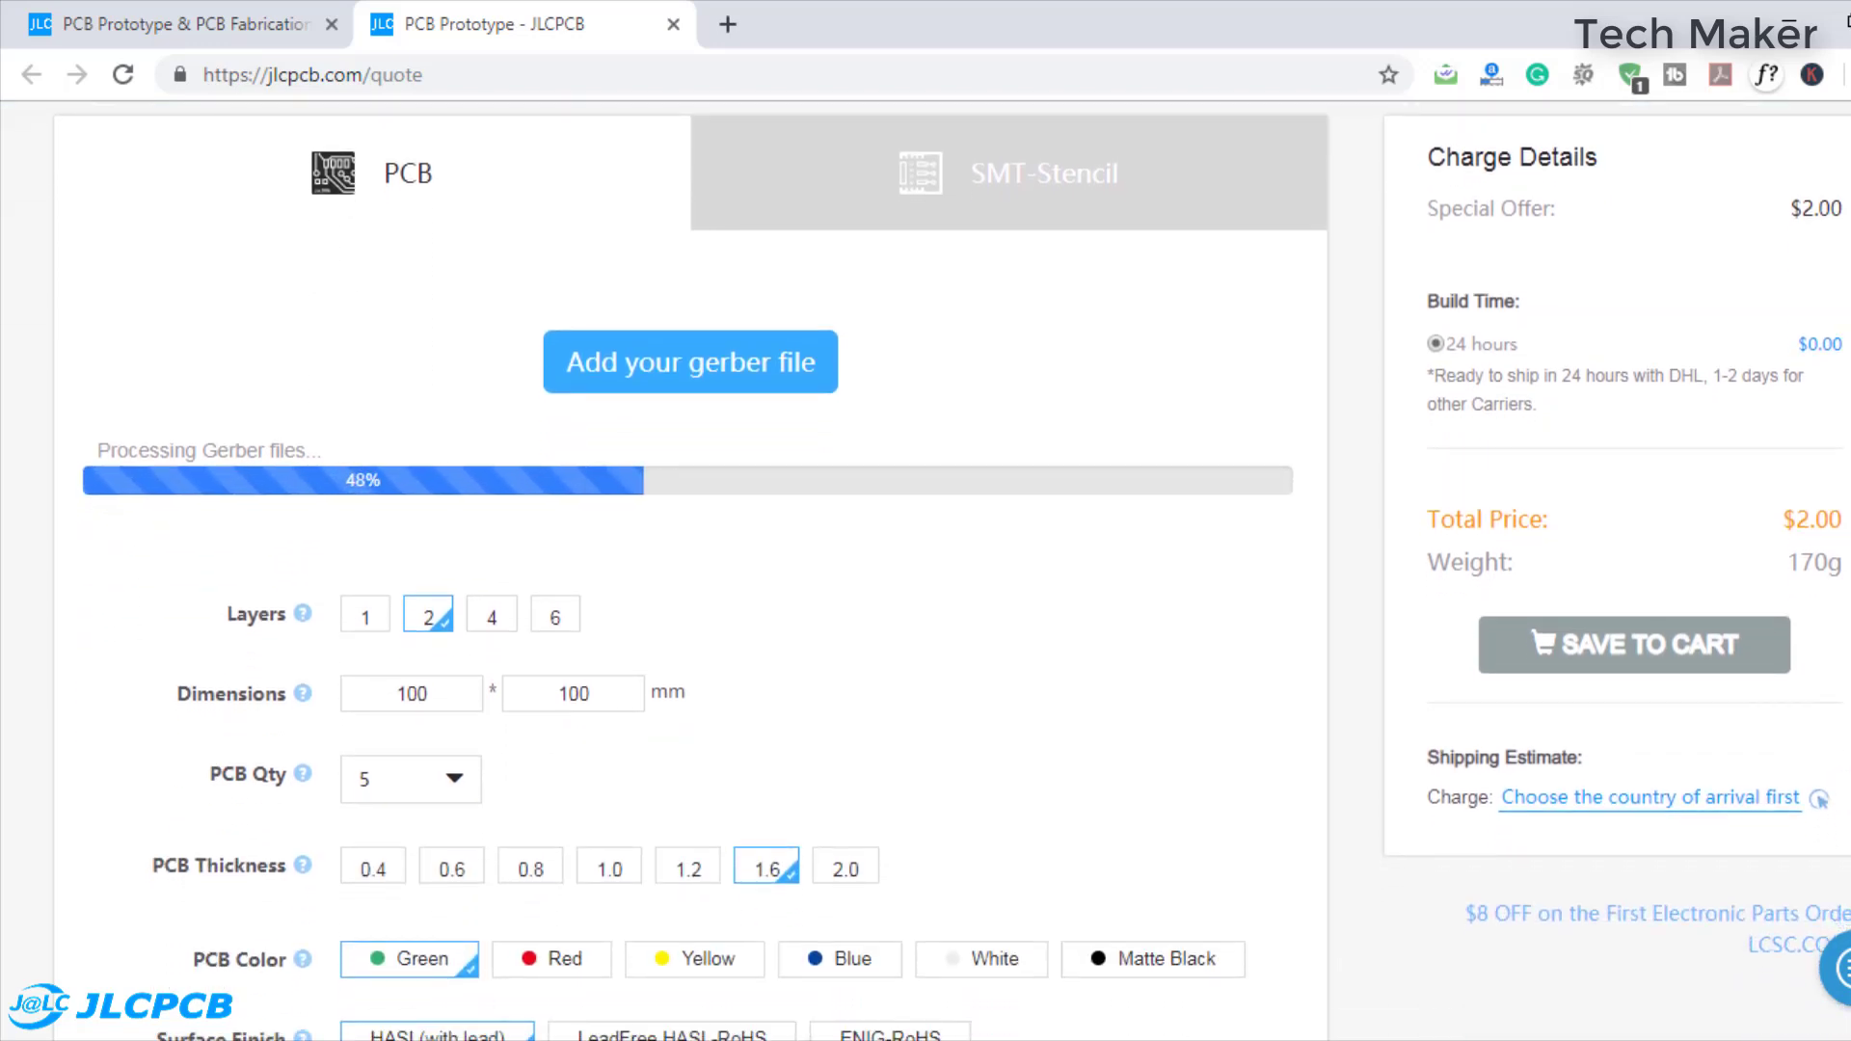
scroll(925, 569, down, 2)
scroll(926, 569, down, 1)
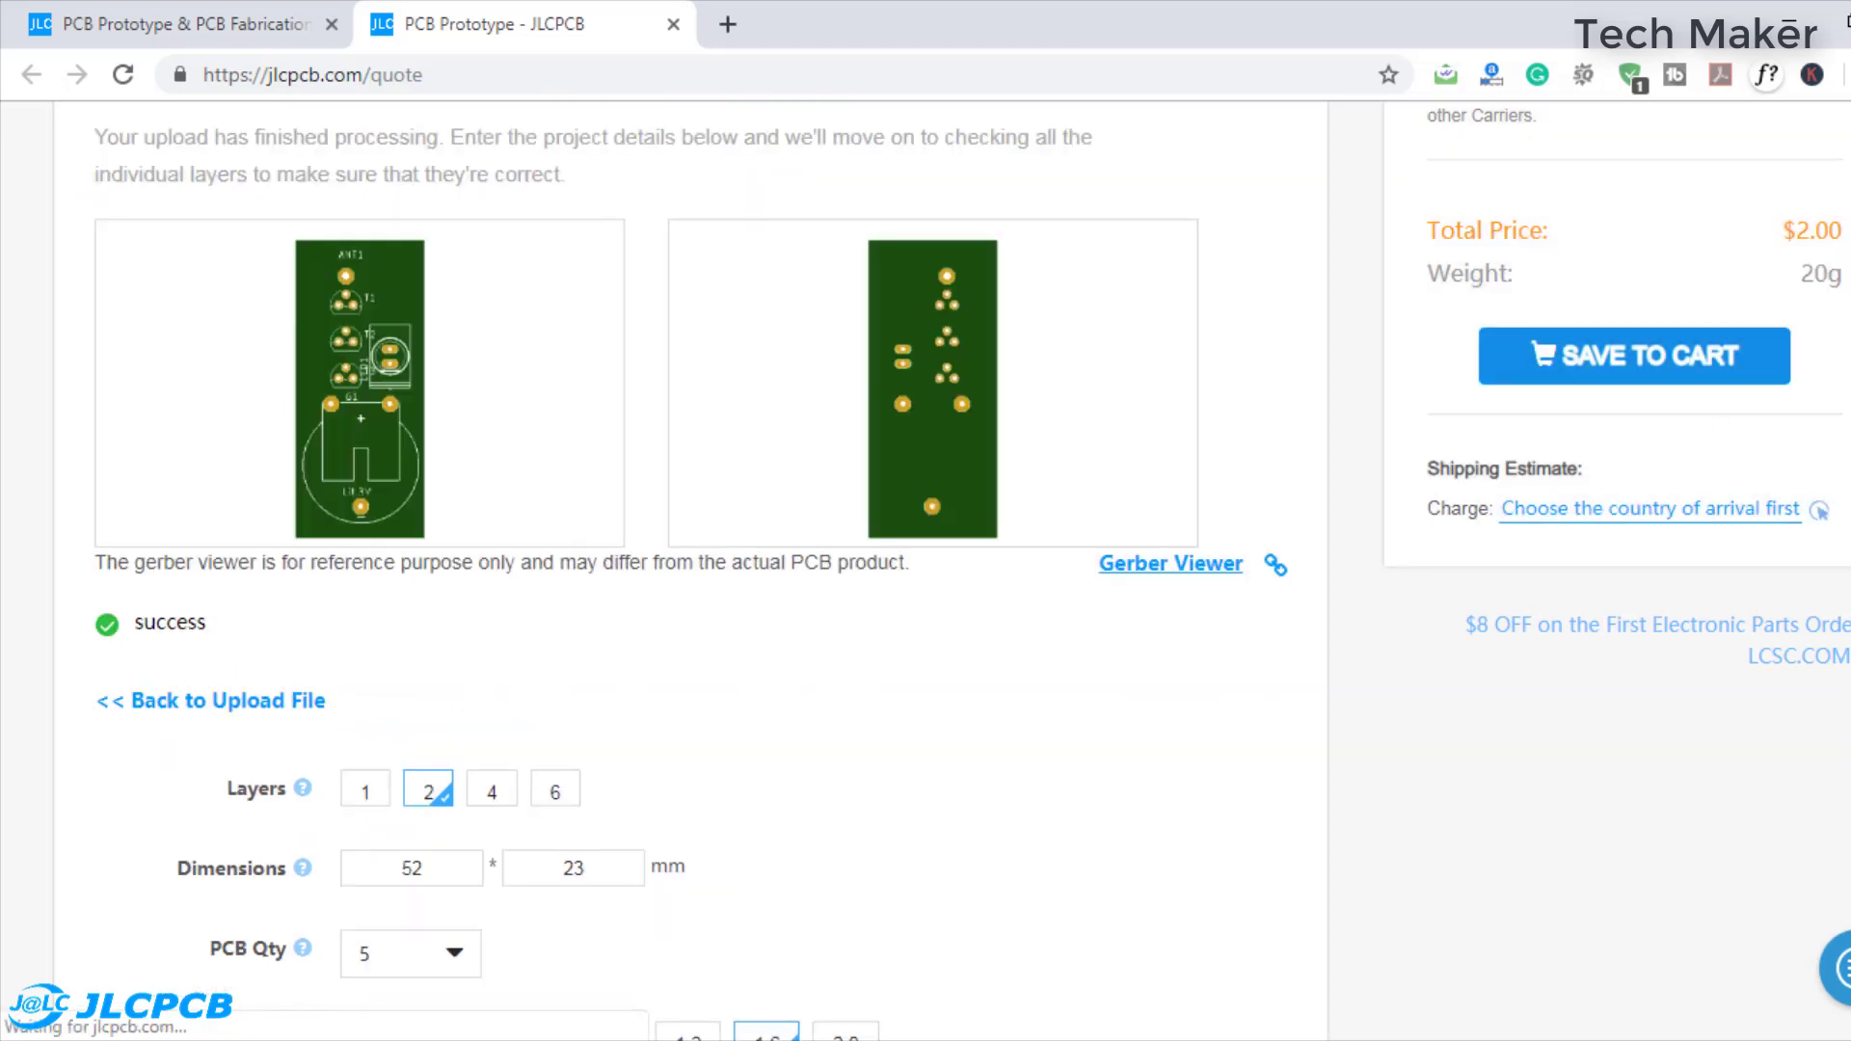
scroll(925, 569, down, 6)
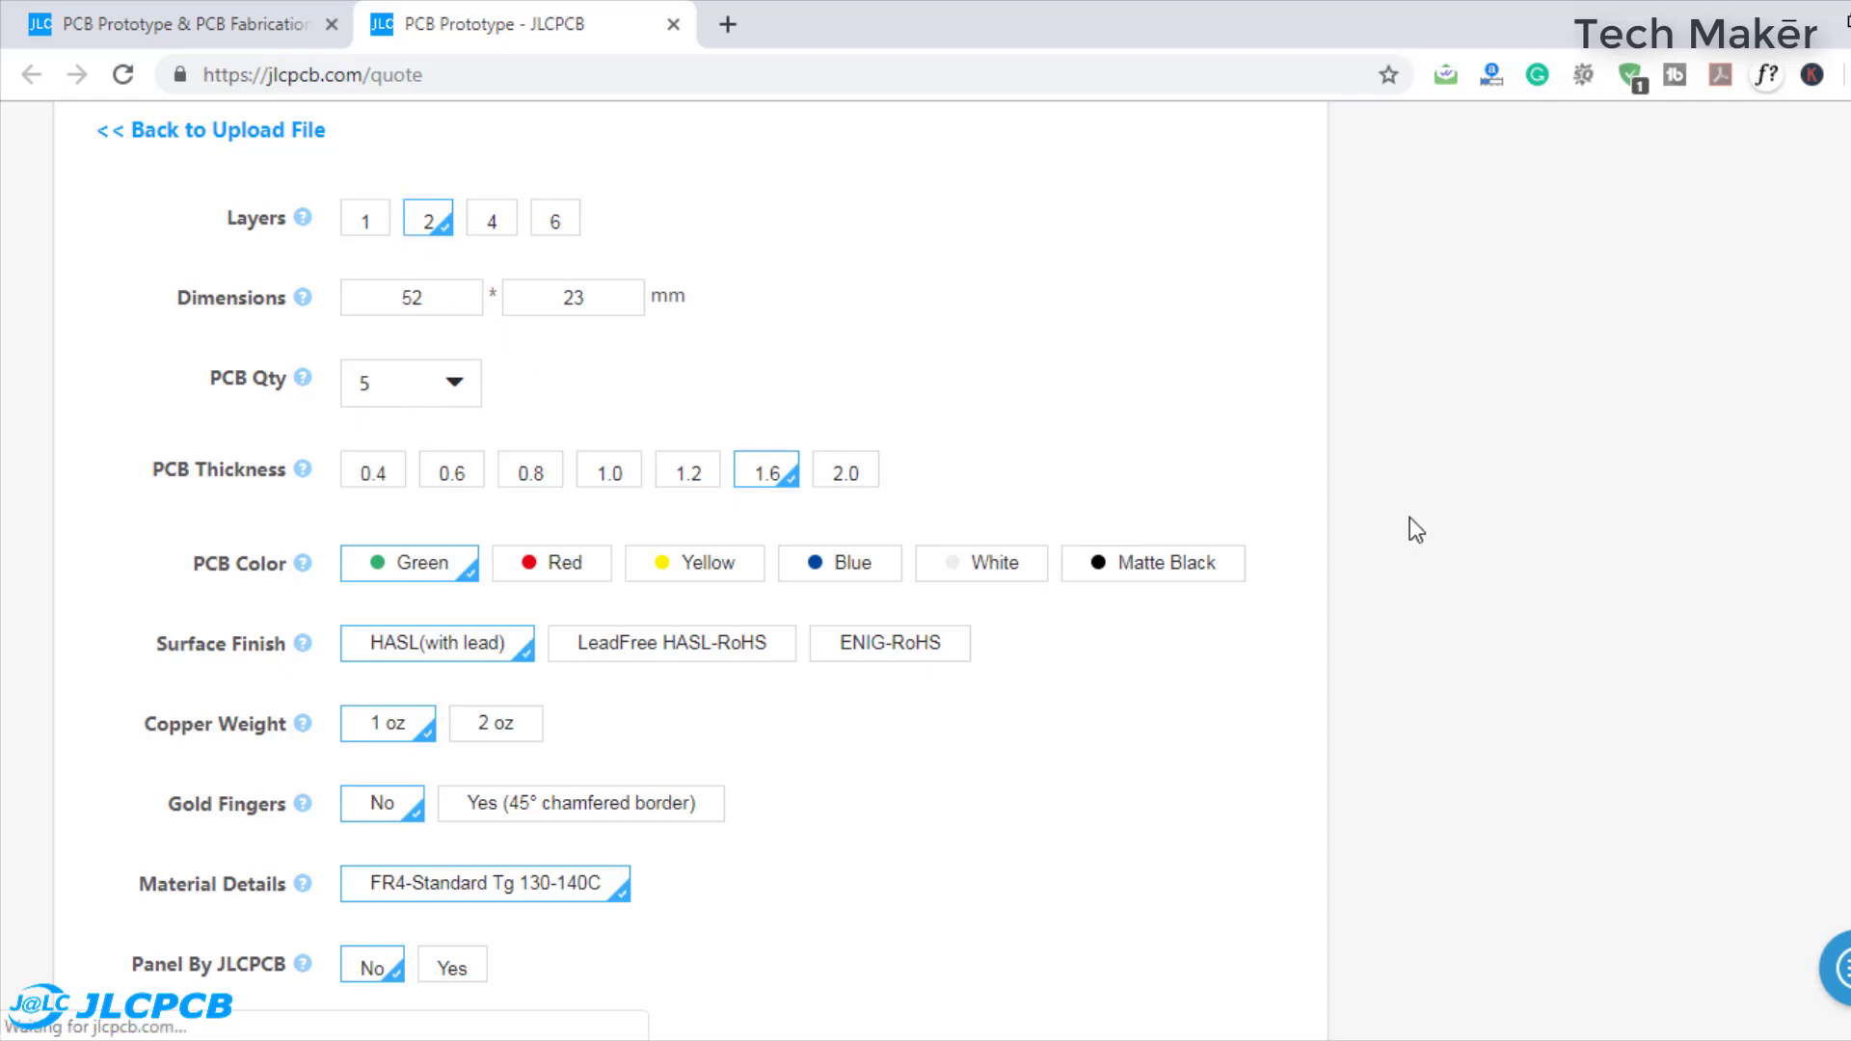
scroll(674, 569, up, 2)
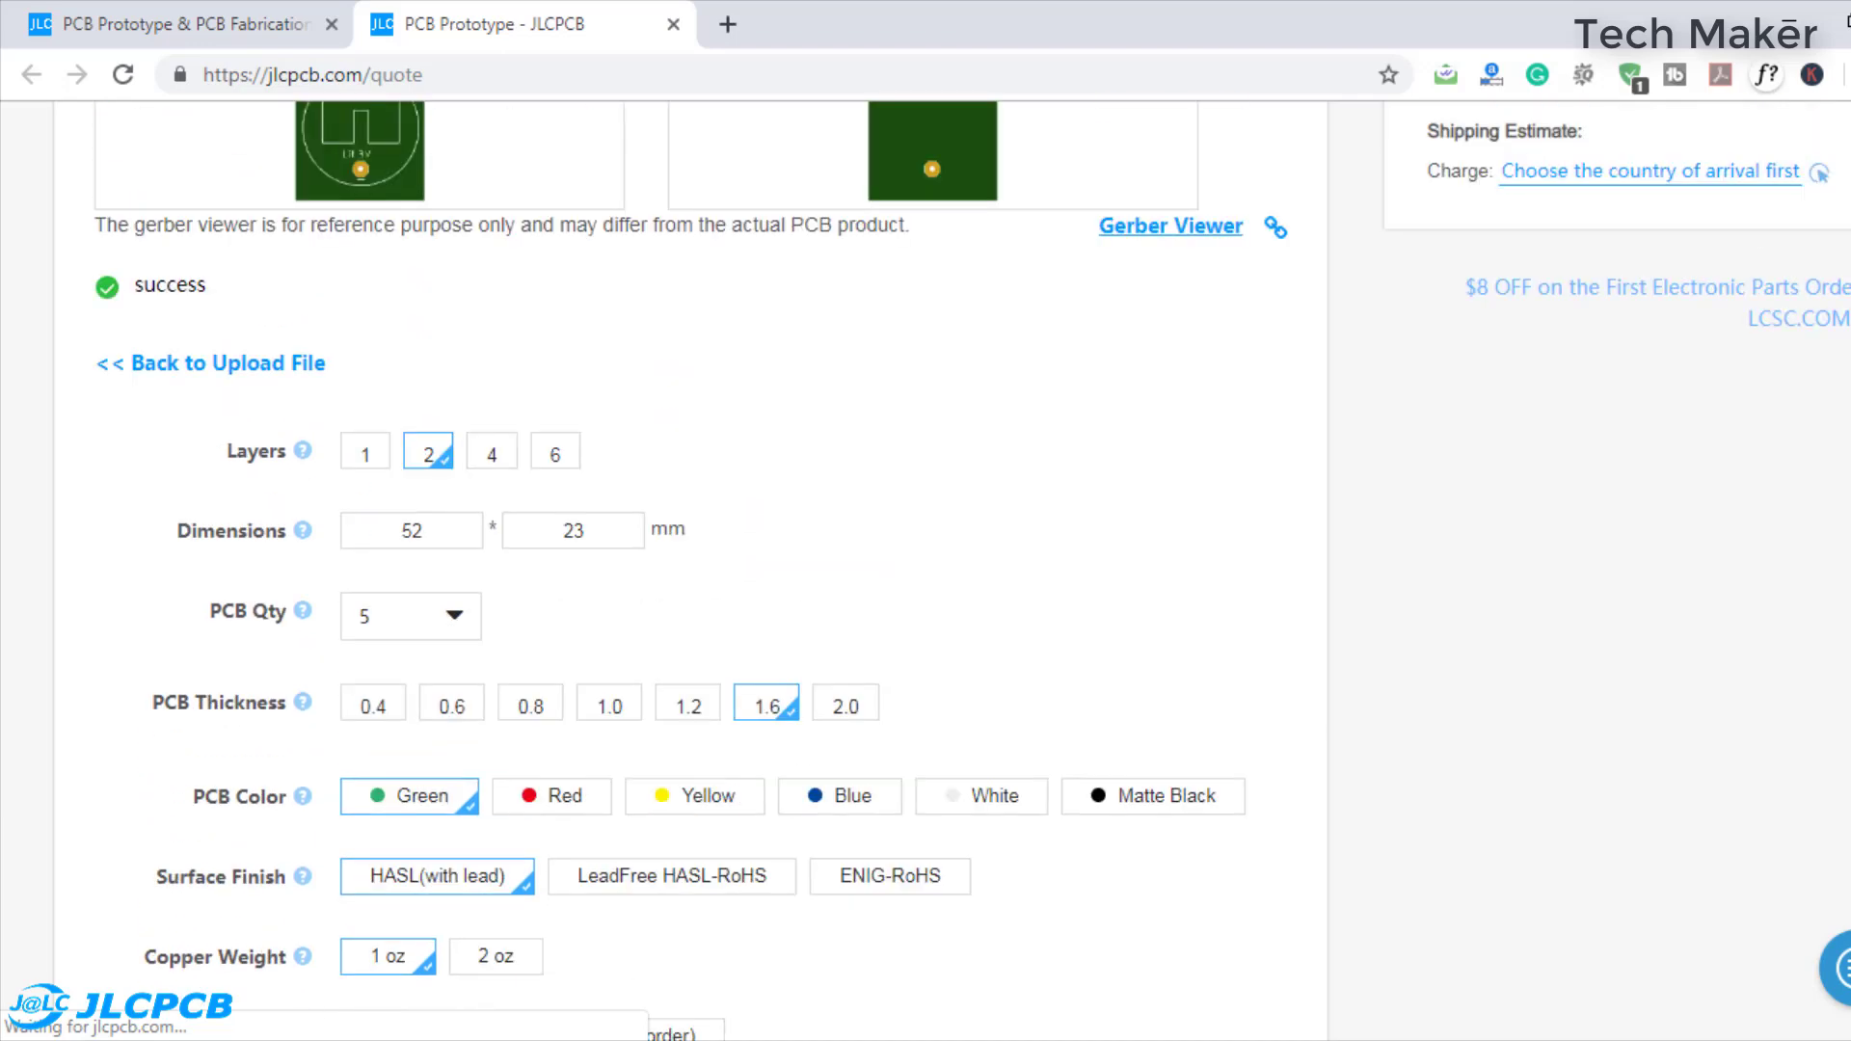
scroll(675, 569, up, 7)
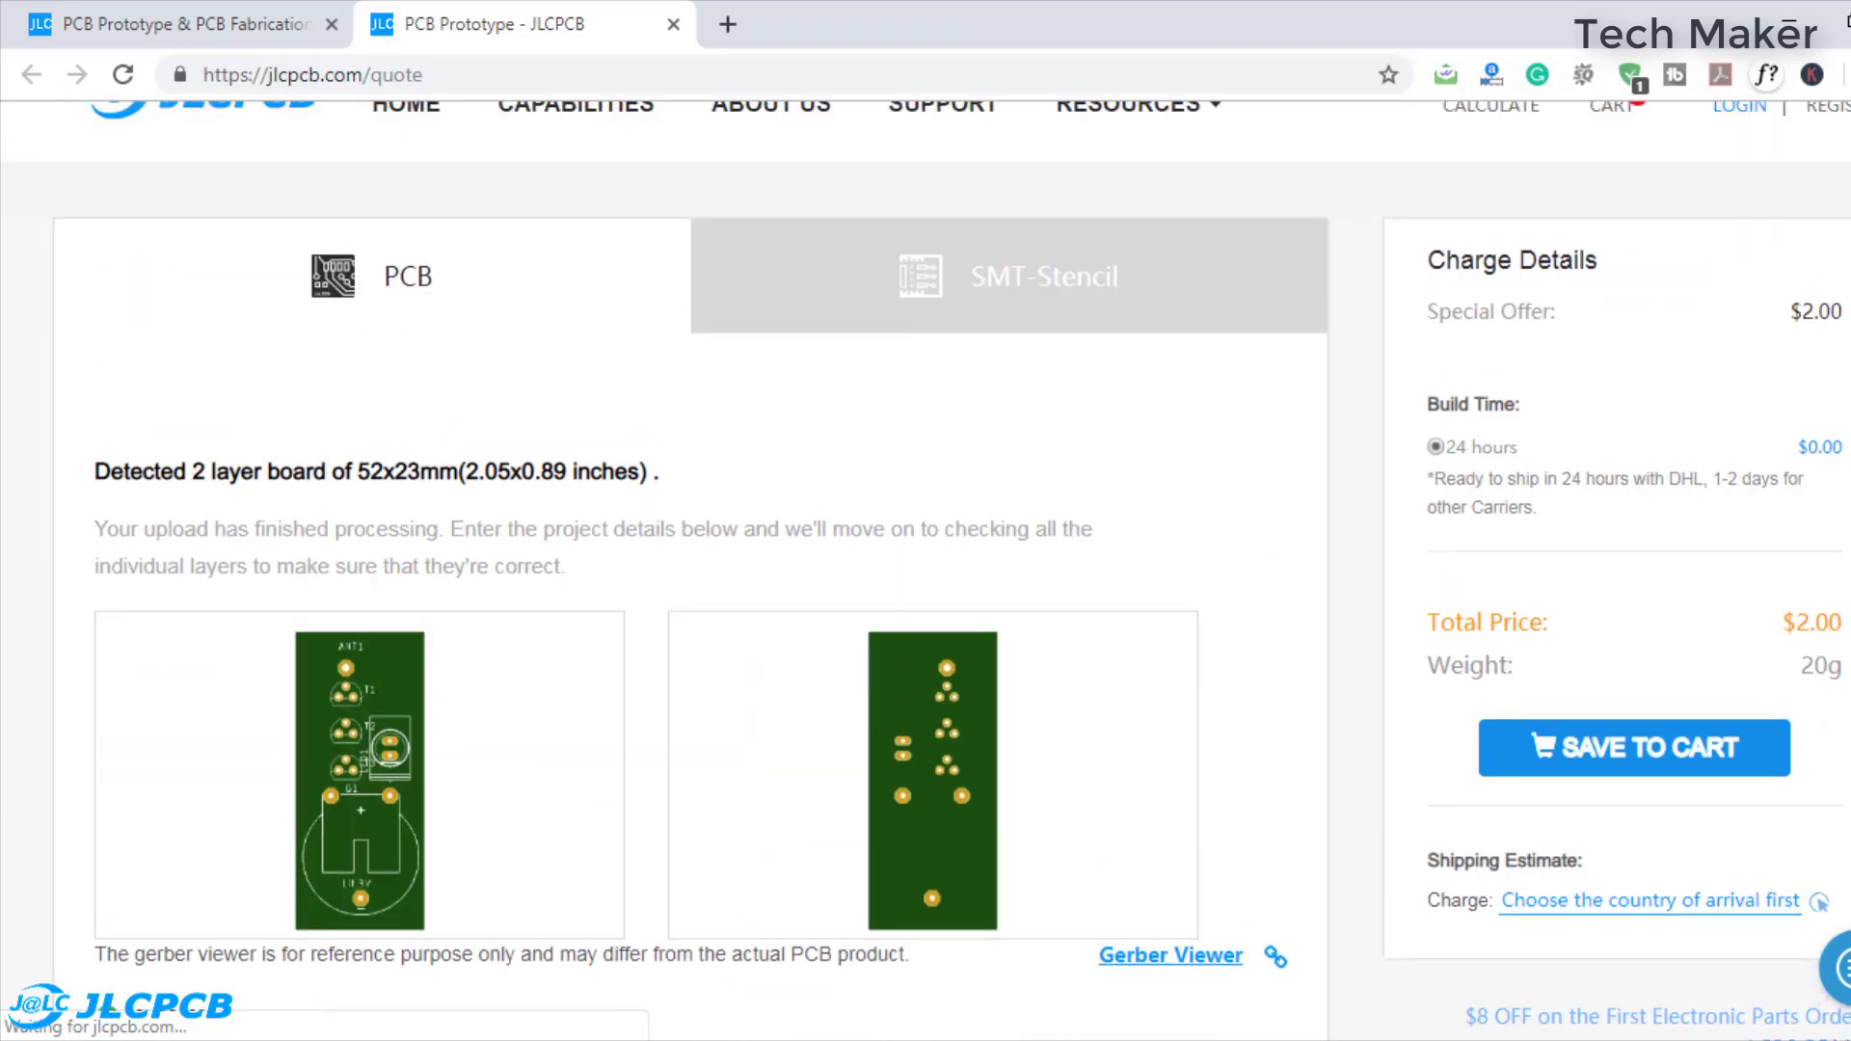
scroll(926, 568, down, 2)
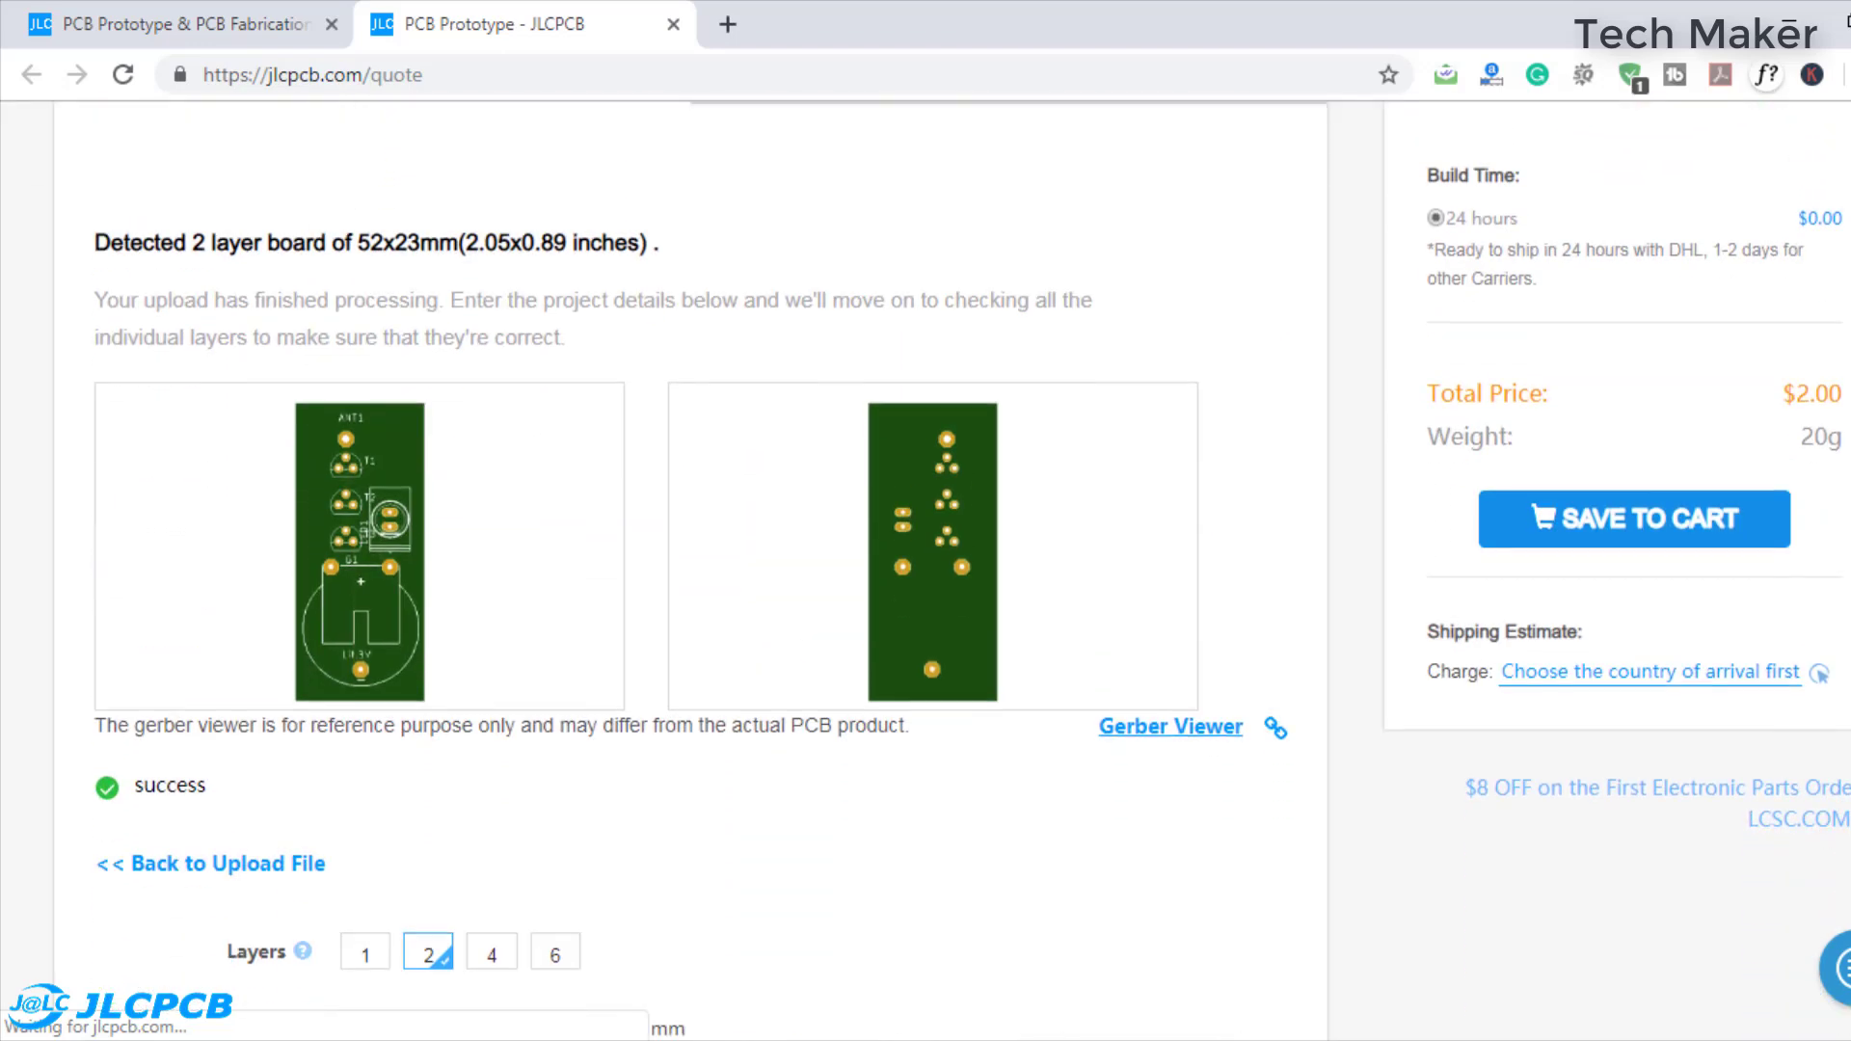
click(1610, 540)
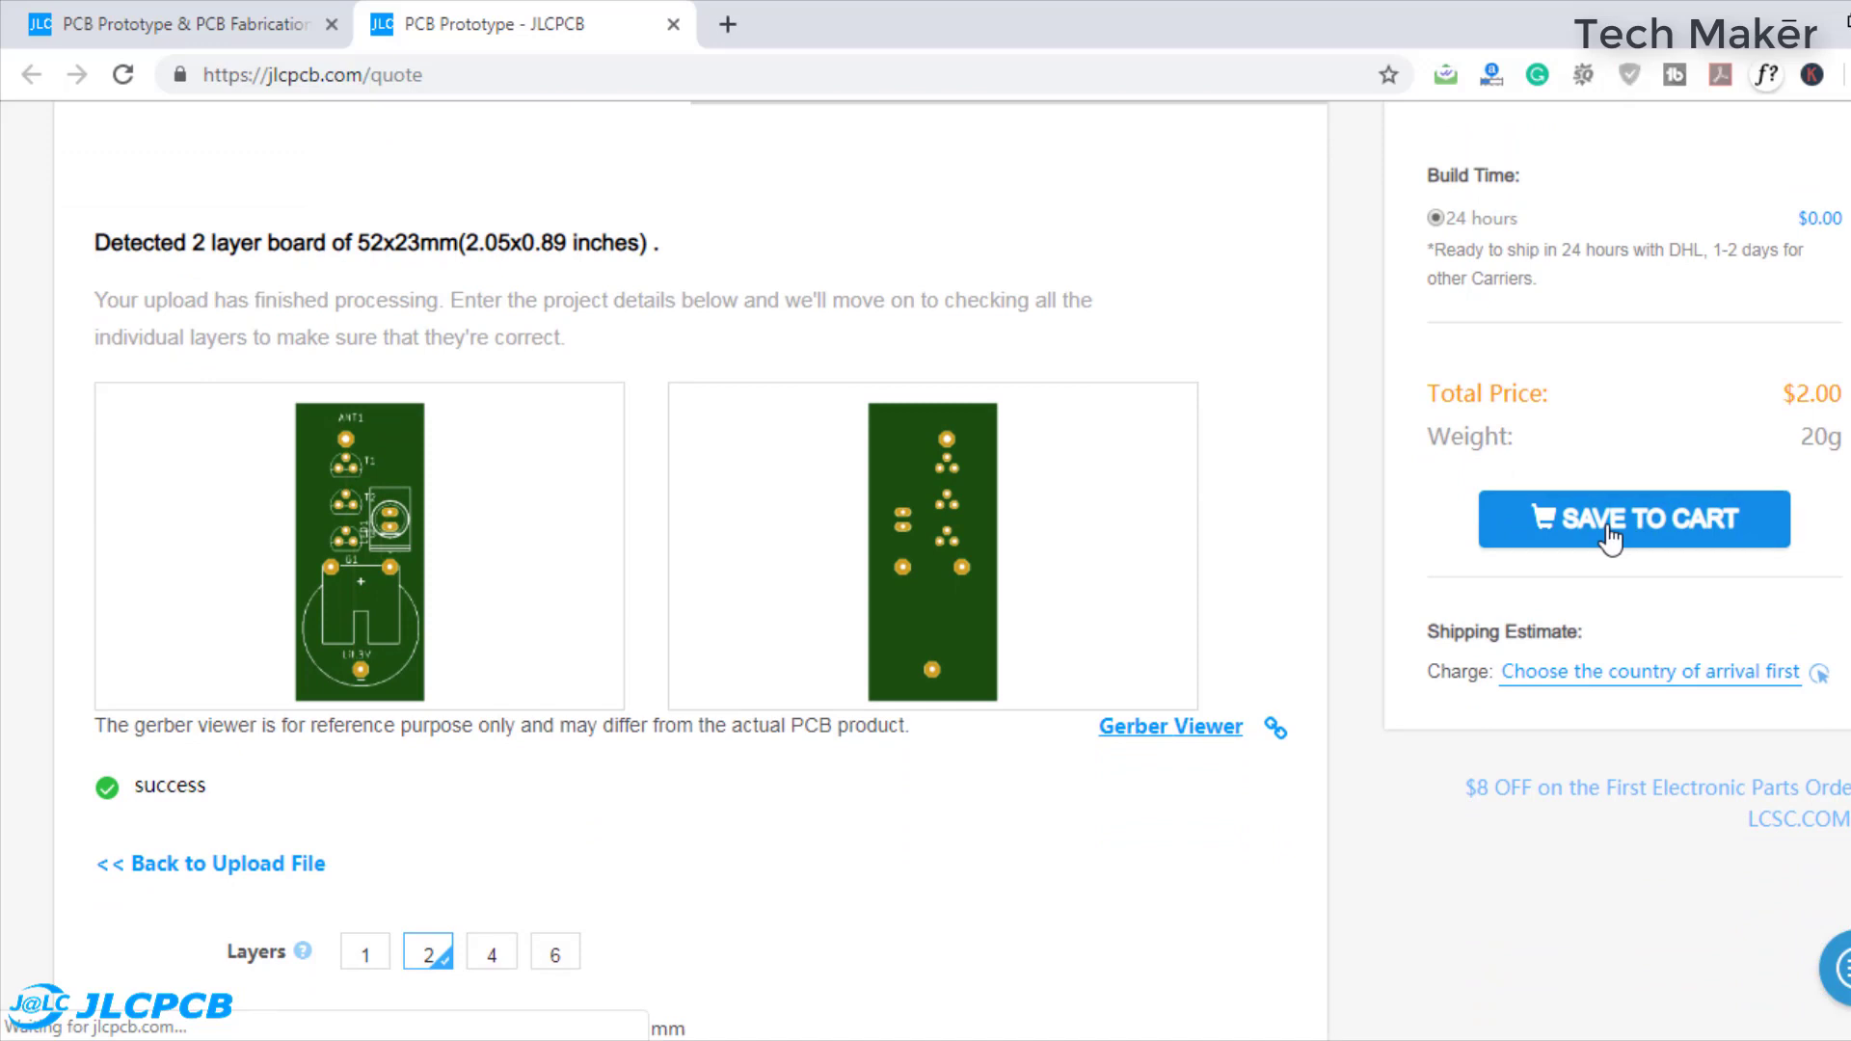